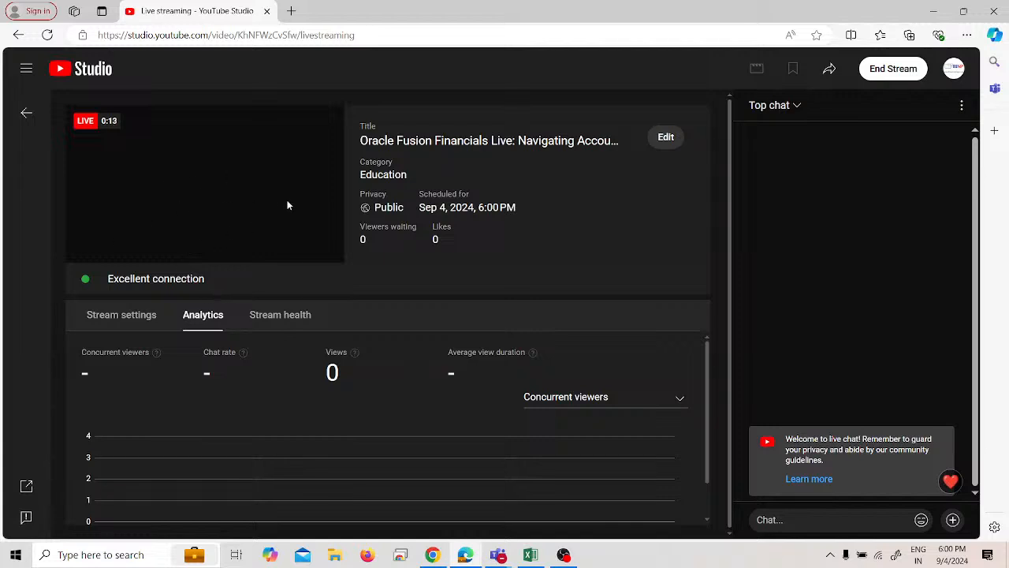
Bring up YouTube Studio and the streaming software to confirm the stream is live.
{"action": "left_click", "coordinate": [933, 11]}
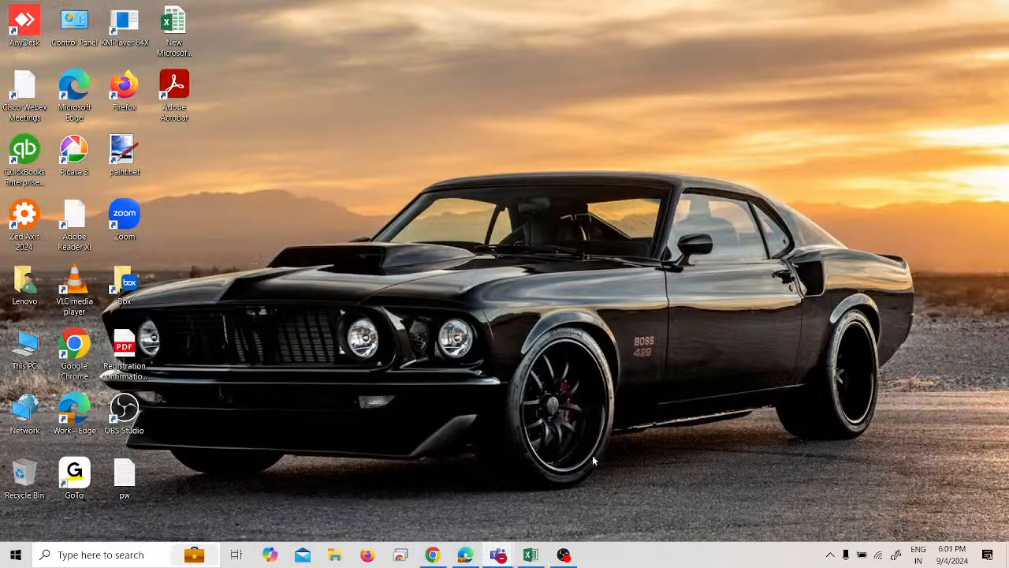
{"action": "left_click", "coordinate": [467, 555]}
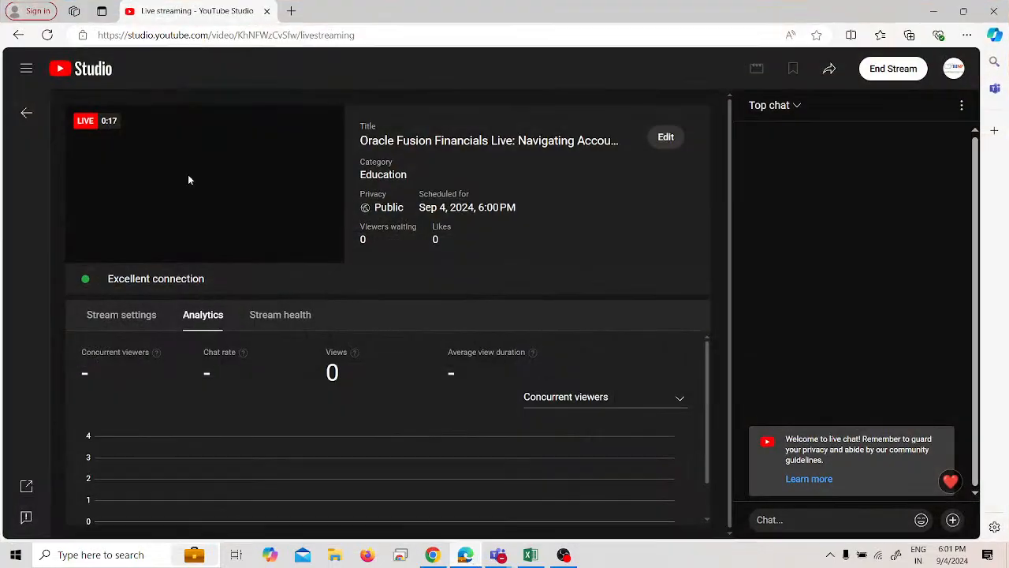
{"action": "left_click", "coordinate": [563, 555]}
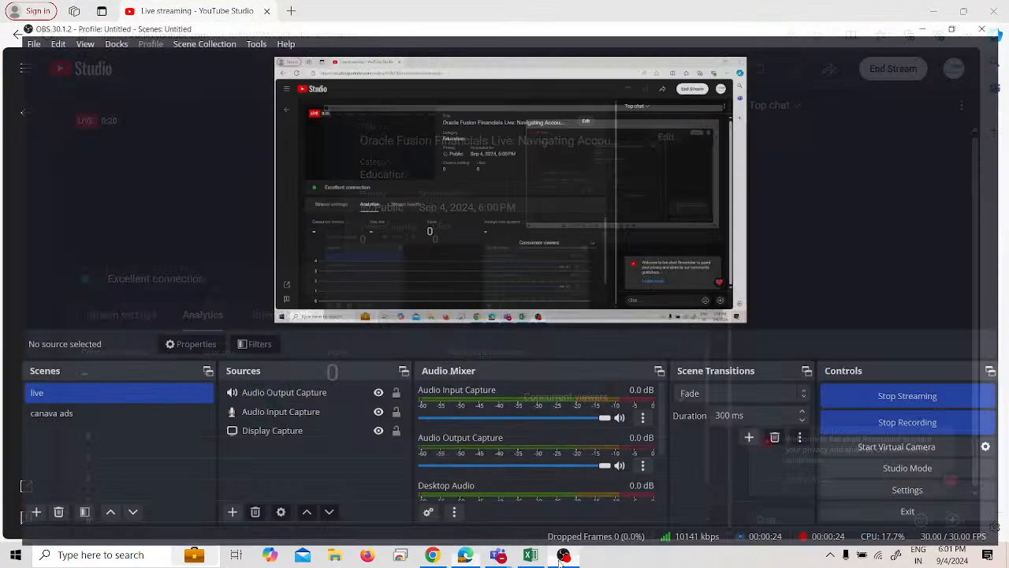
{"action": "left_click", "coordinate": [561, 555]}
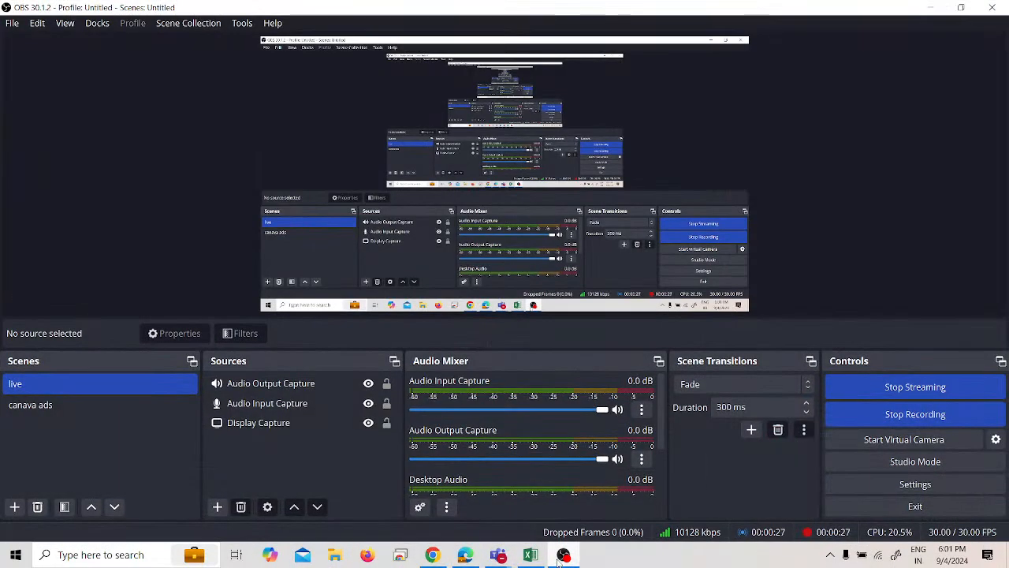
{"action": "left_click", "coordinate": [561, 555]}
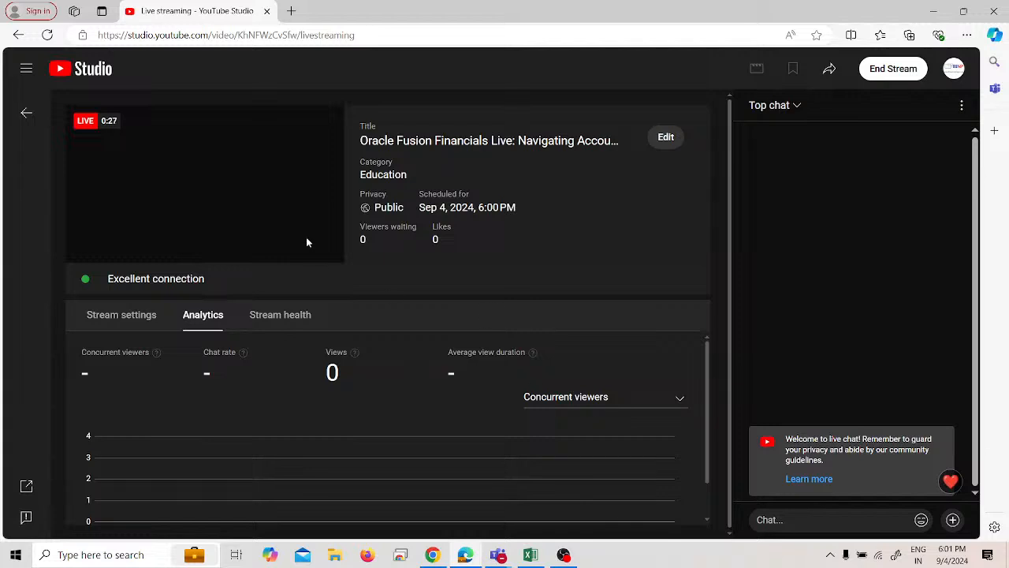
Pause and resume the live stream preview, then minimize the Edge browser to the desktop.
{"action": "left_click_drag", "start_coordinate": [294, 217], "coordinate": [371, 209]}
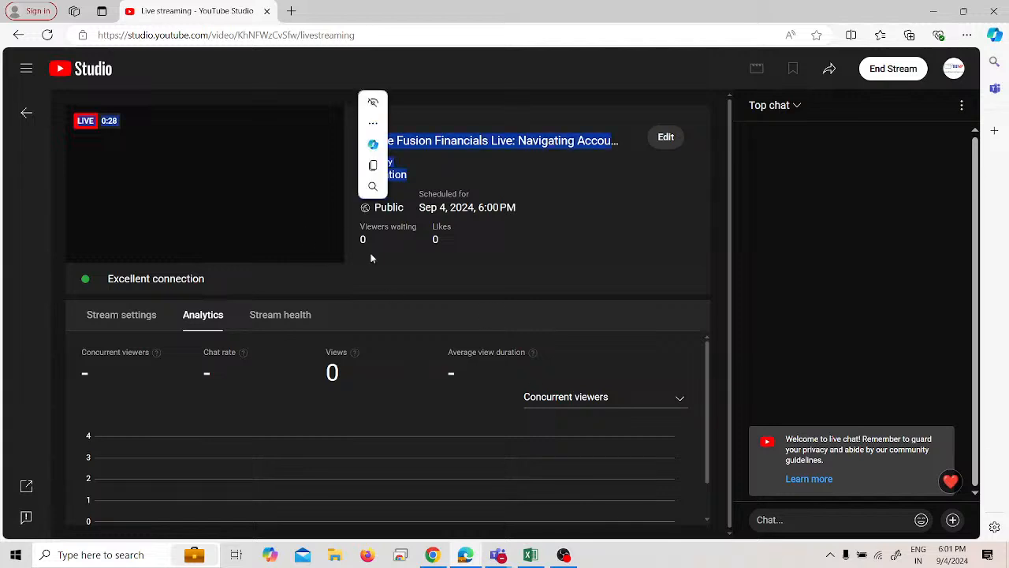
{"action": "left_click", "coordinate": [305, 236]}
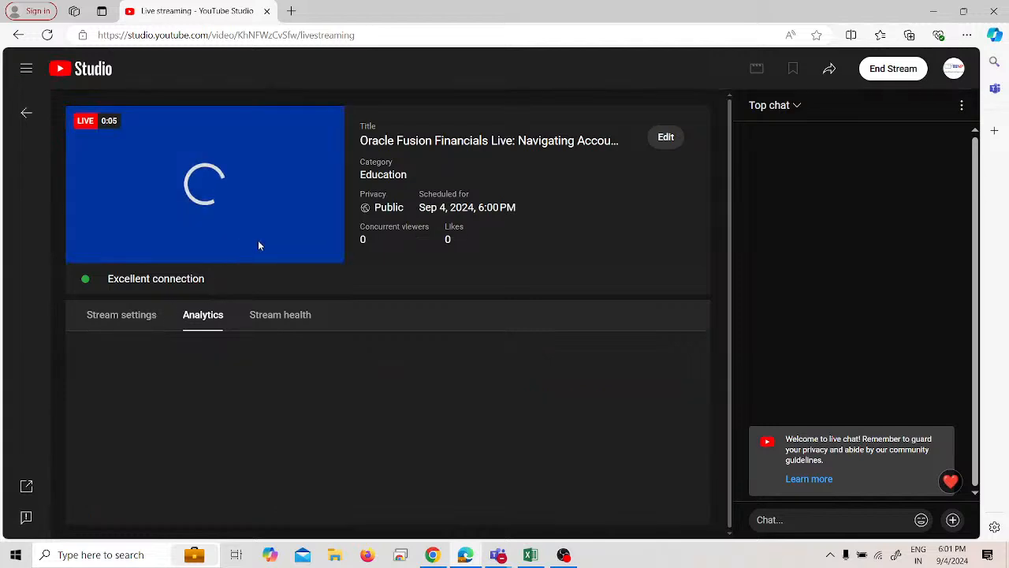
{"action": "left_click", "coordinate": [274, 190]}
{"action": "left_click", "coordinate": [268, 193]}
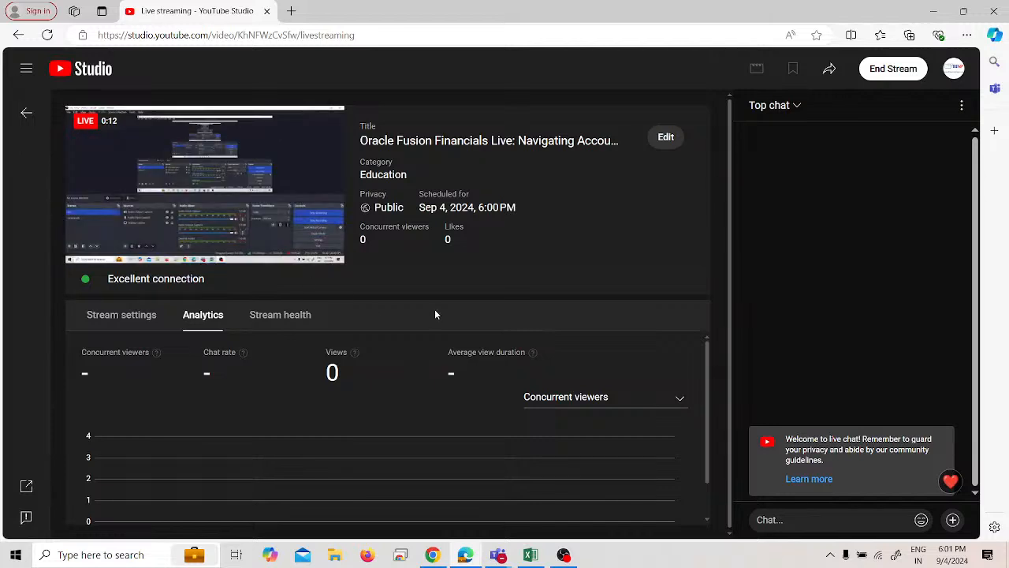
{"action": "left_click", "coordinate": [936, 9]}
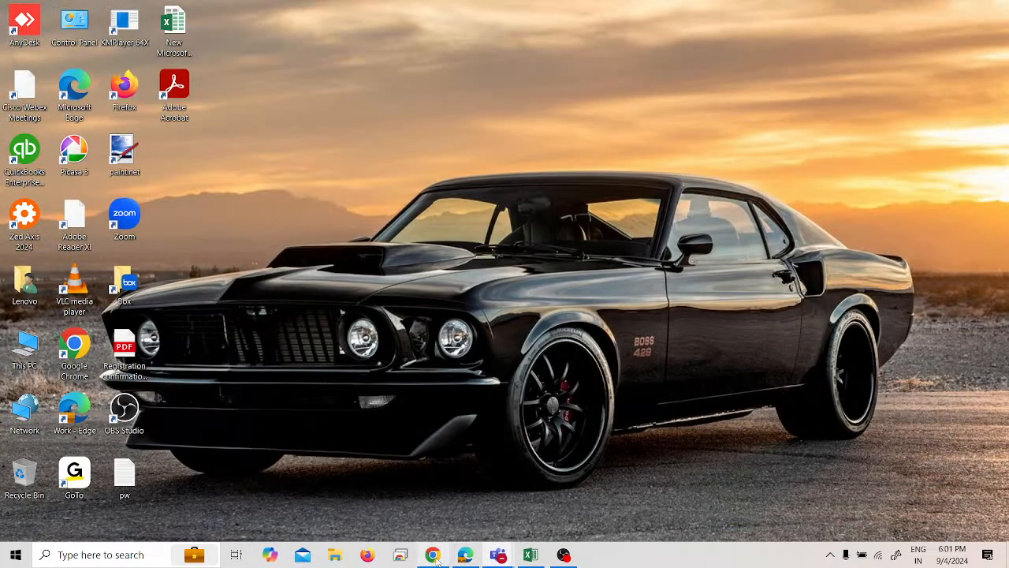
{"action": "mouse_move", "coordinate": [435, 560]}
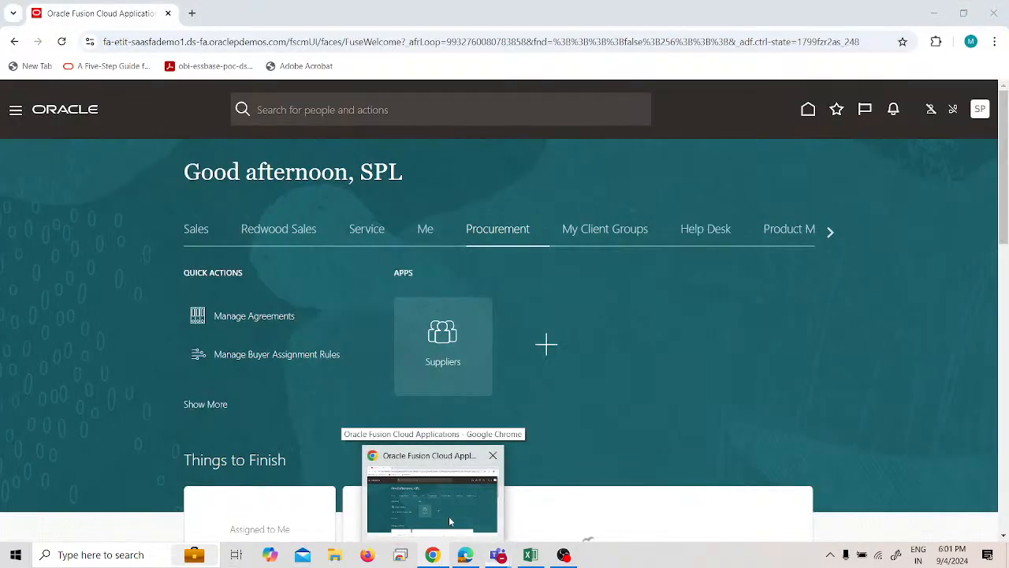
In the Excel checklist, review the items from System Options through Create Payment Terms.
{"action": "left_click", "coordinate": [449, 520]}
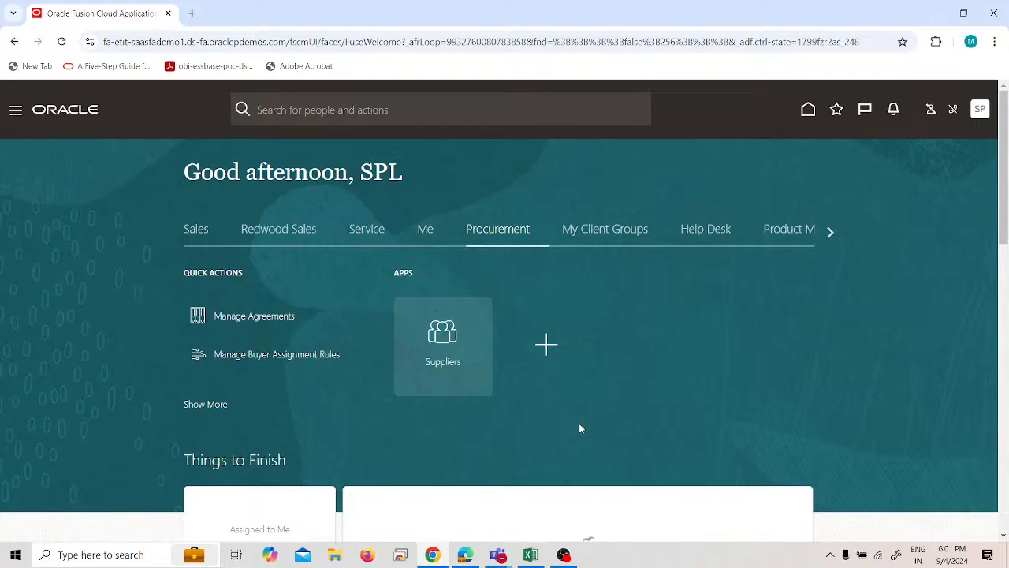
{"action": "left_click", "coordinate": [530, 554]}
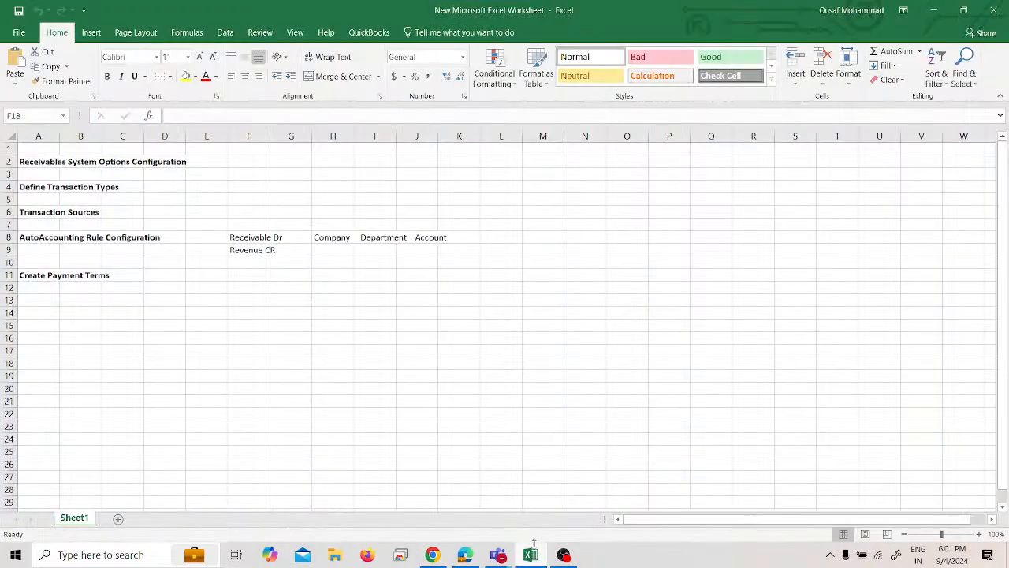
{"action": "left_click", "coordinate": [100, 162]}
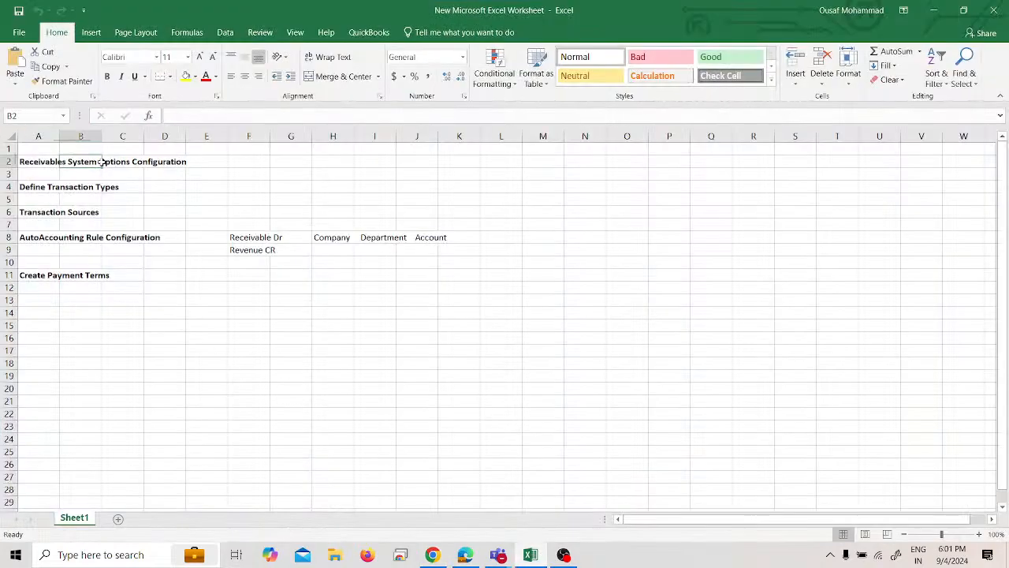
{"action": "left_click", "coordinate": [114, 189]}
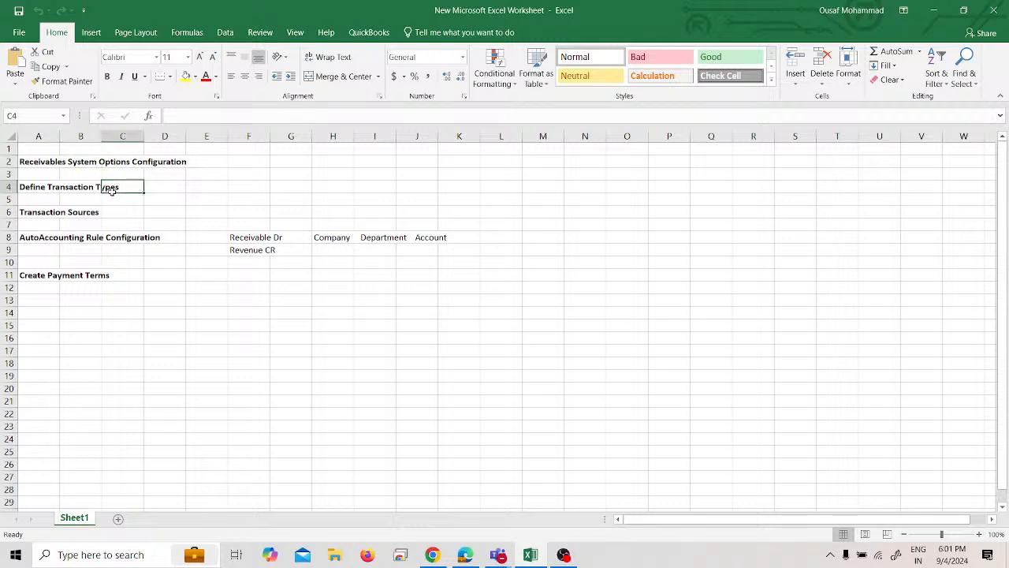
{"action": "left_click", "coordinate": [94, 209]}
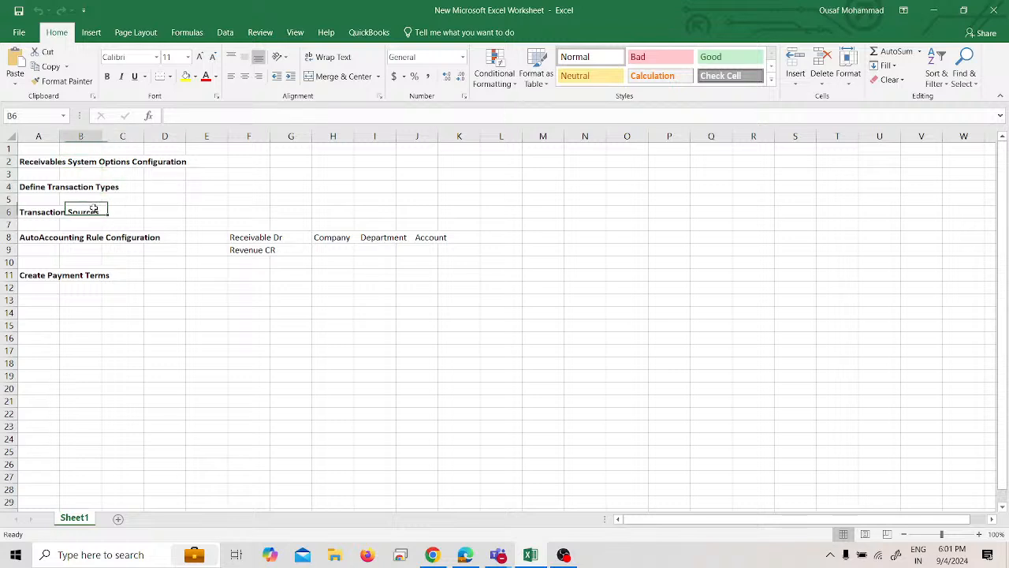
{"action": "left_click", "coordinate": [118, 240]}
{"action": "left_click", "coordinate": [108, 276]}
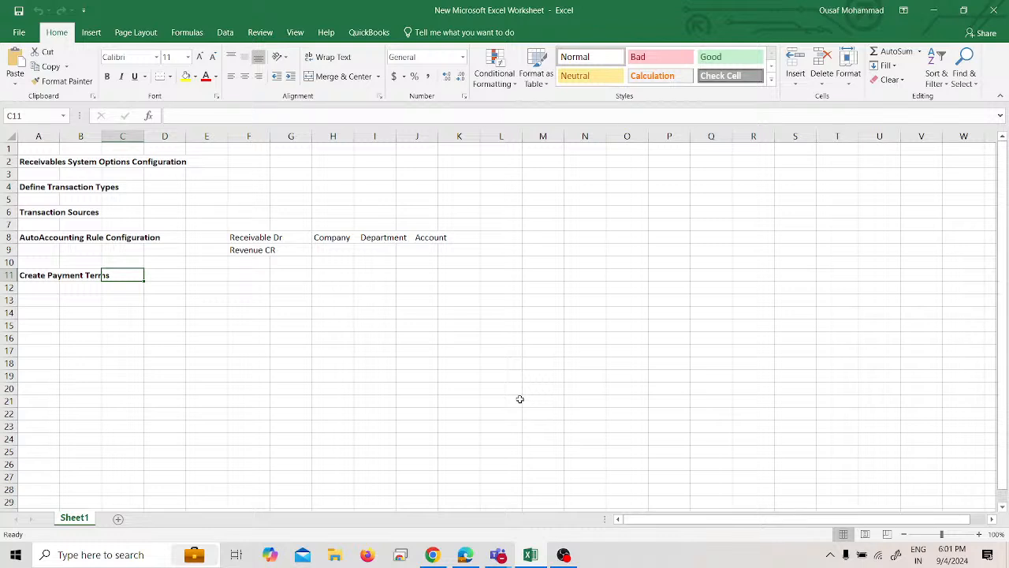
Enter 'Create Statement Cycles' in cell A13 and make it bold.
{"action": "left_click", "coordinate": [38, 300]}
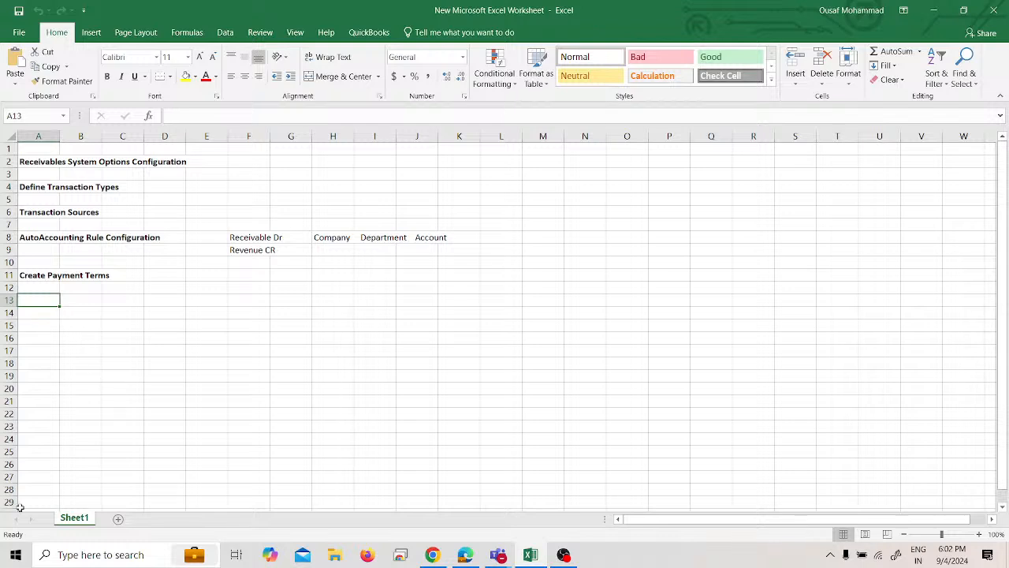
{"action": "type", "text": "Create Statement Cycles"}
{"action": "key", "text": "Return"}
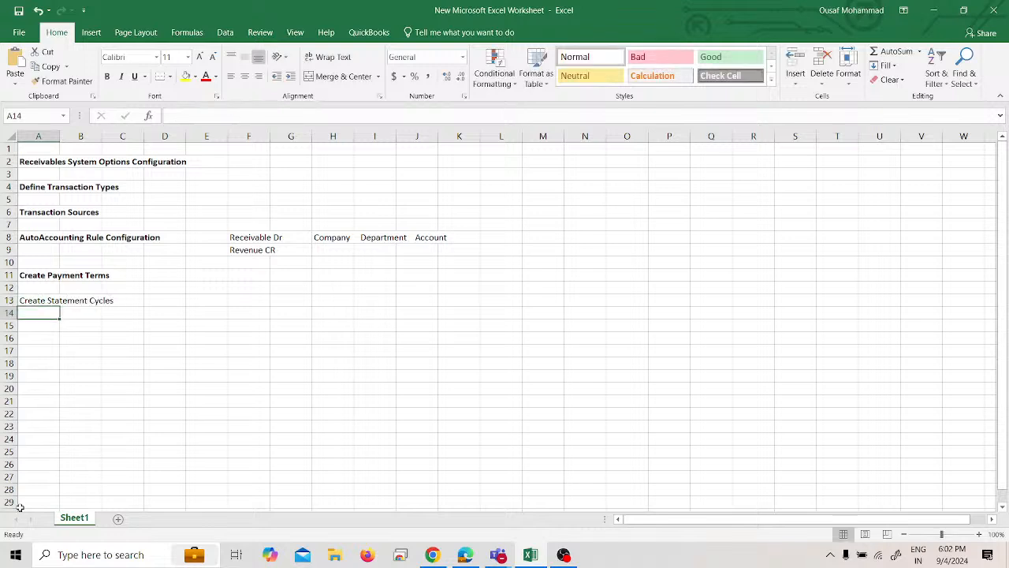
{"action": "key", "text": "Up"}
{"action": "key", "text": "ctrl+b"}
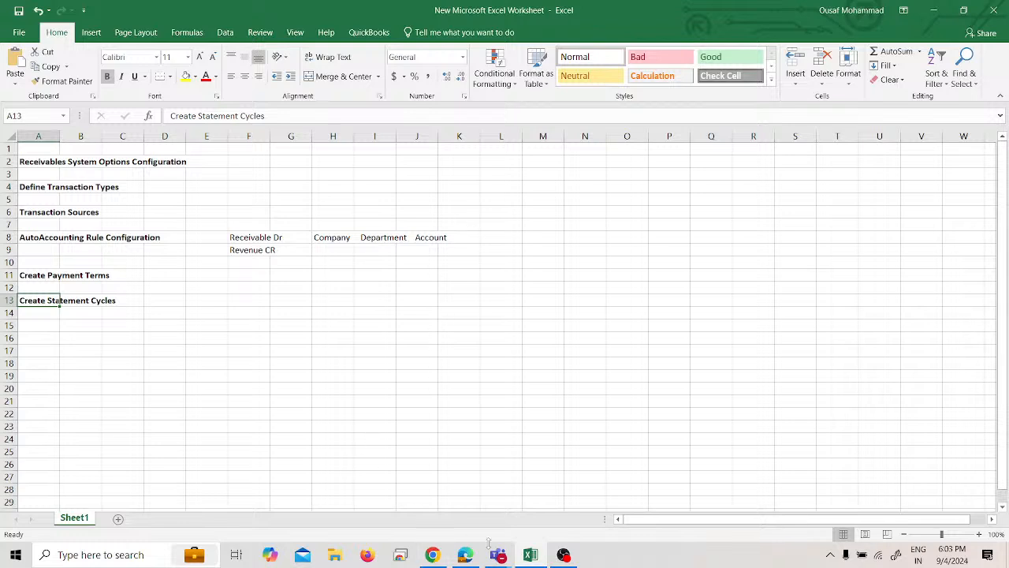
Open the SPL_IMPL implementation project through Setup and Maintenance > Manage Implementation Projects.
{"action": "left_click", "coordinate": [433, 554]}
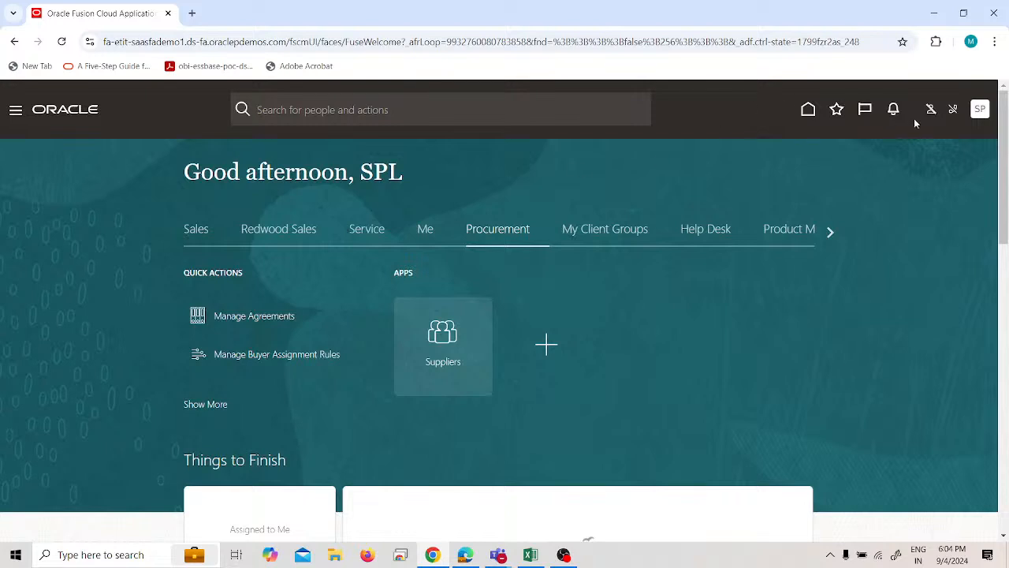
{"action": "left_click", "coordinate": [977, 114]}
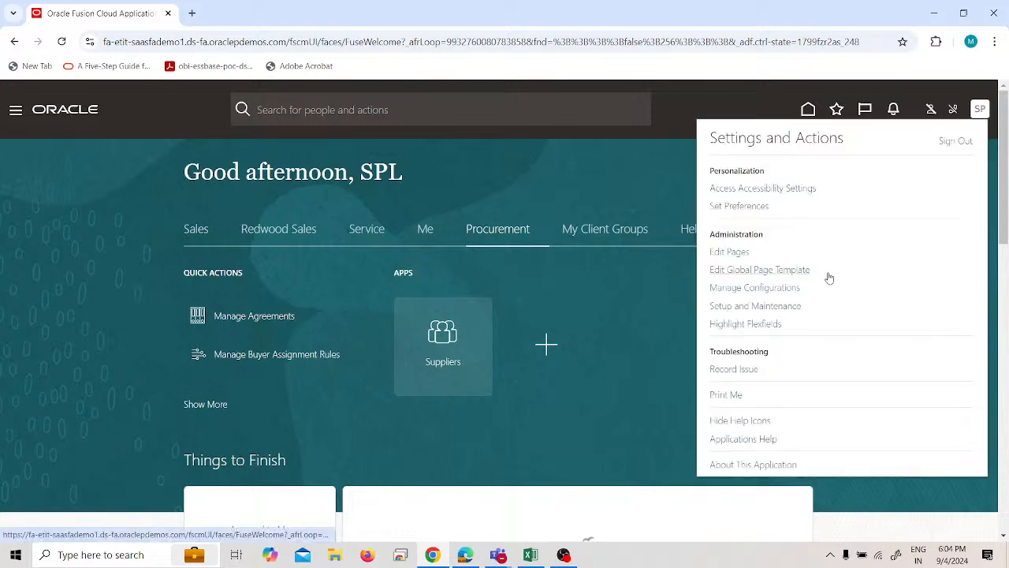
{"action": "left_click", "coordinate": [782, 306]}
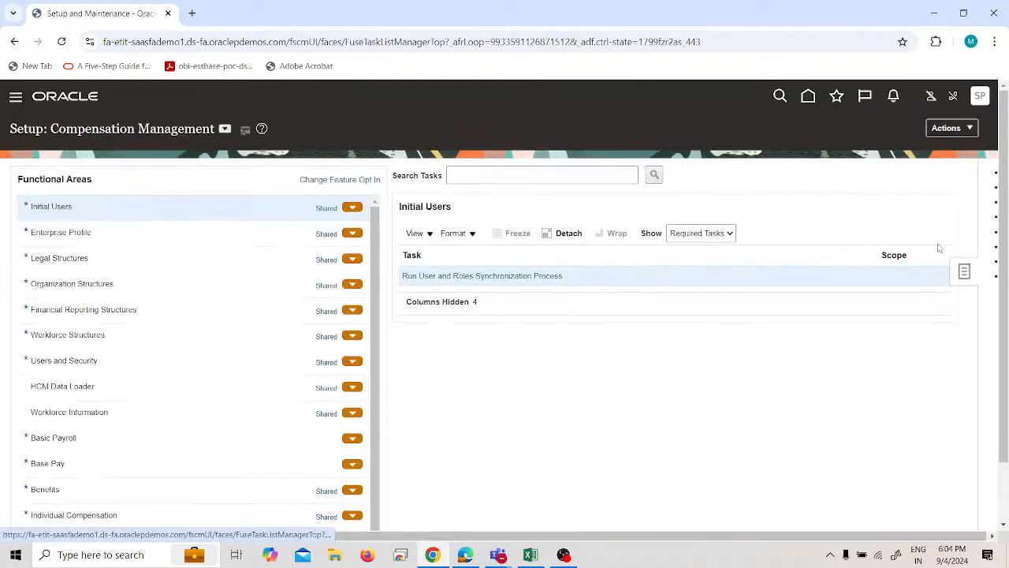
{"action": "left_click", "coordinate": [983, 271]}
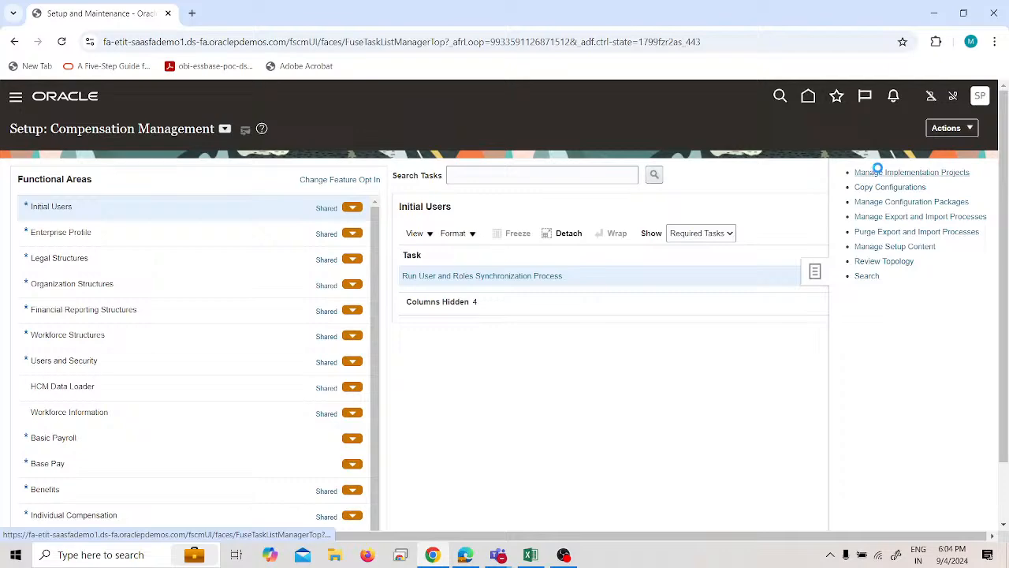
{"action": "left_click", "coordinate": [54, 331]}
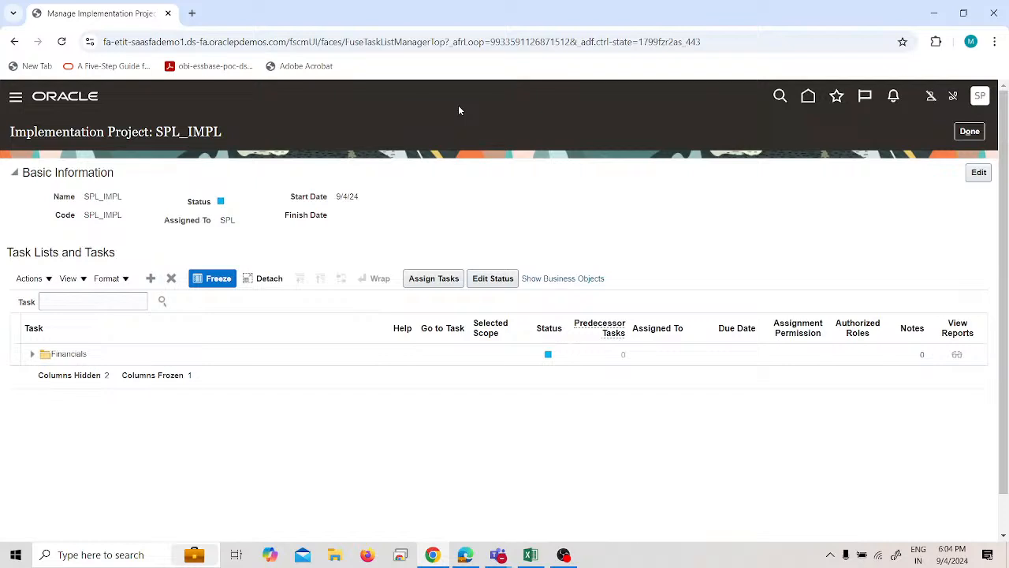
Filter the project tasks for 'Statement Cycles' and open the Manage Statement Cycles task.
{"action": "left_click", "coordinate": [95, 302]}
{"action": "type", "text": "Stateme"}
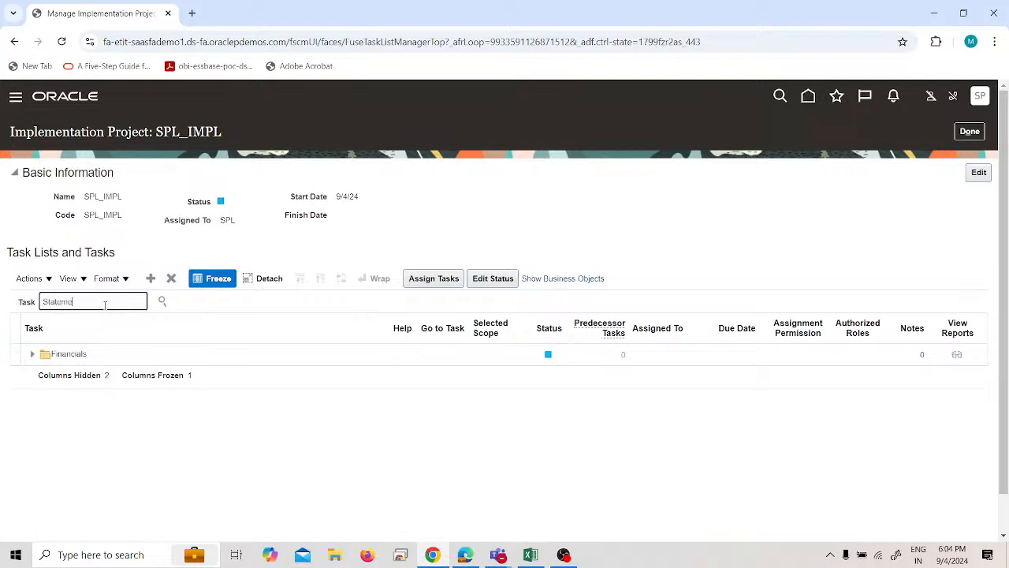
{"action": "type", "text": "nt Cycles"}
{"action": "key", "text": "Return"}
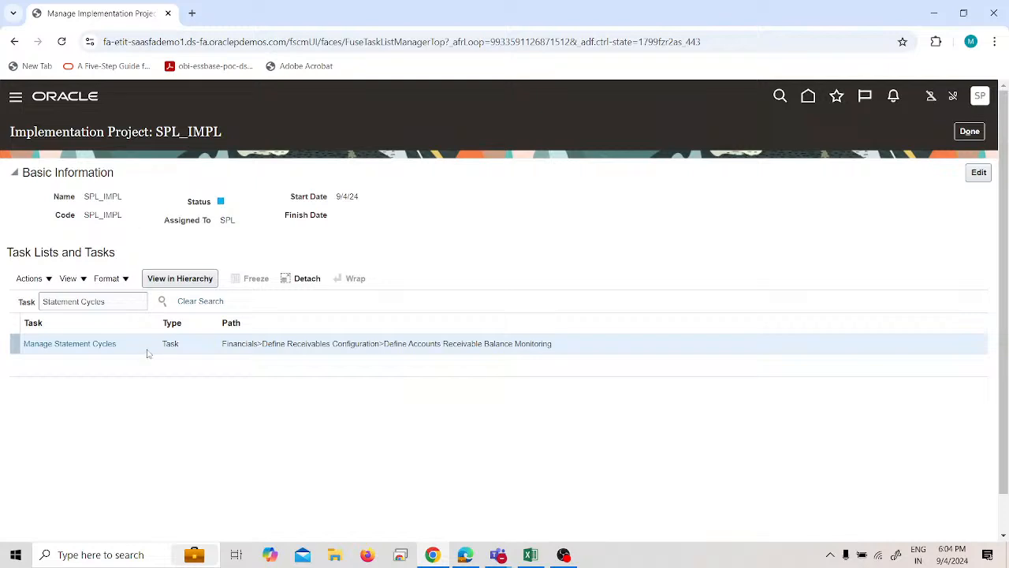
{"action": "left_click", "coordinate": [97, 351]}
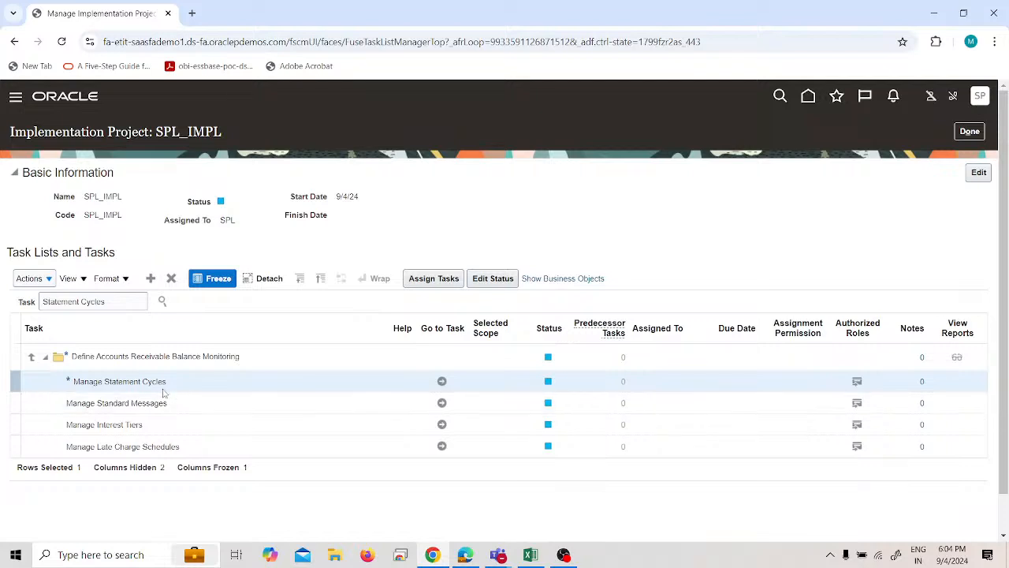
{"action": "left_click", "coordinate": [439, 384]}
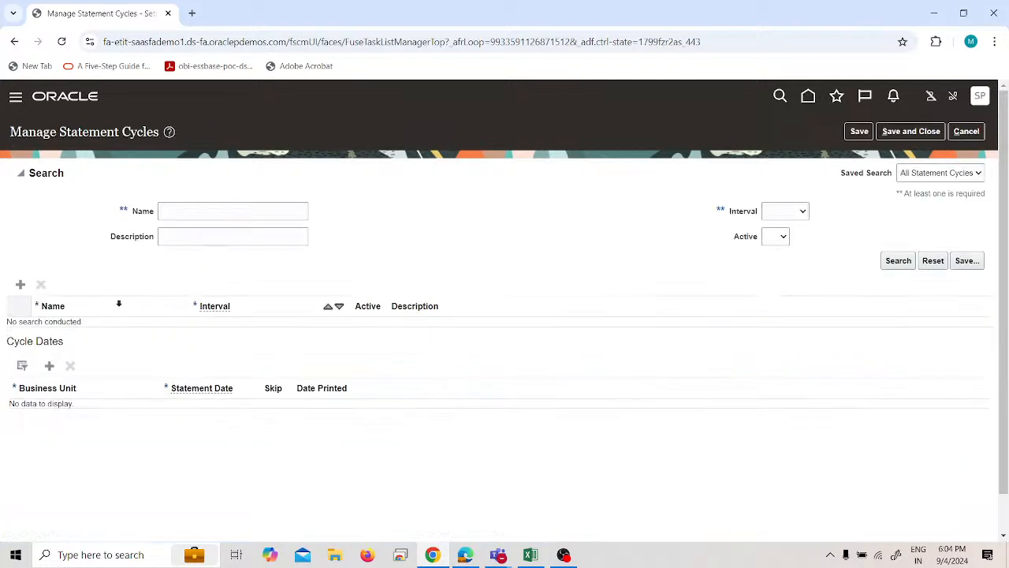
Add a statement cycle named 'SPL Monthly' with a Monthly interval and a blank cycle-date row.
{"action": "left_click", "coordinate": [20, 285]}
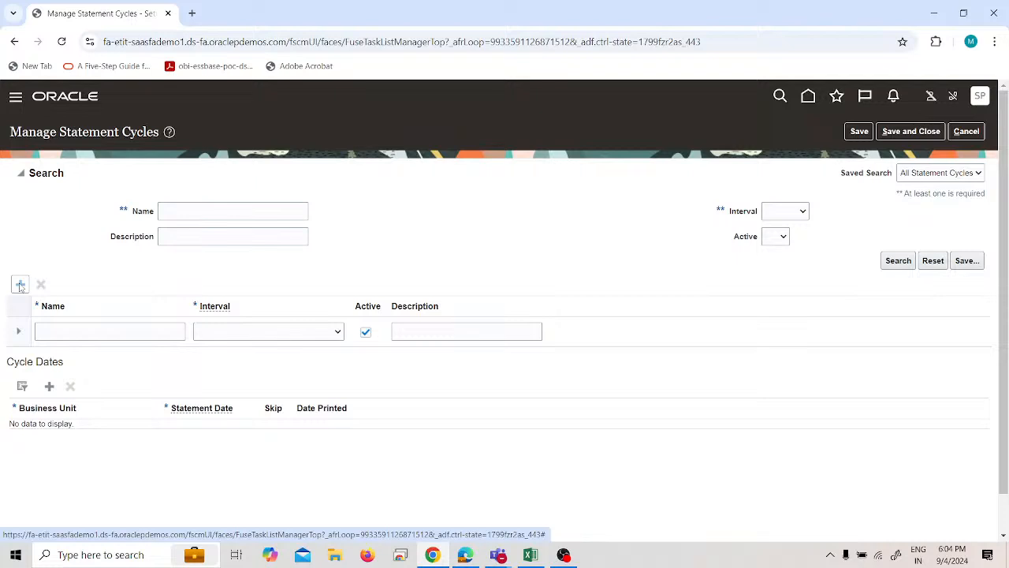
{"action": "left_click", "coordinate": [116, 335]}
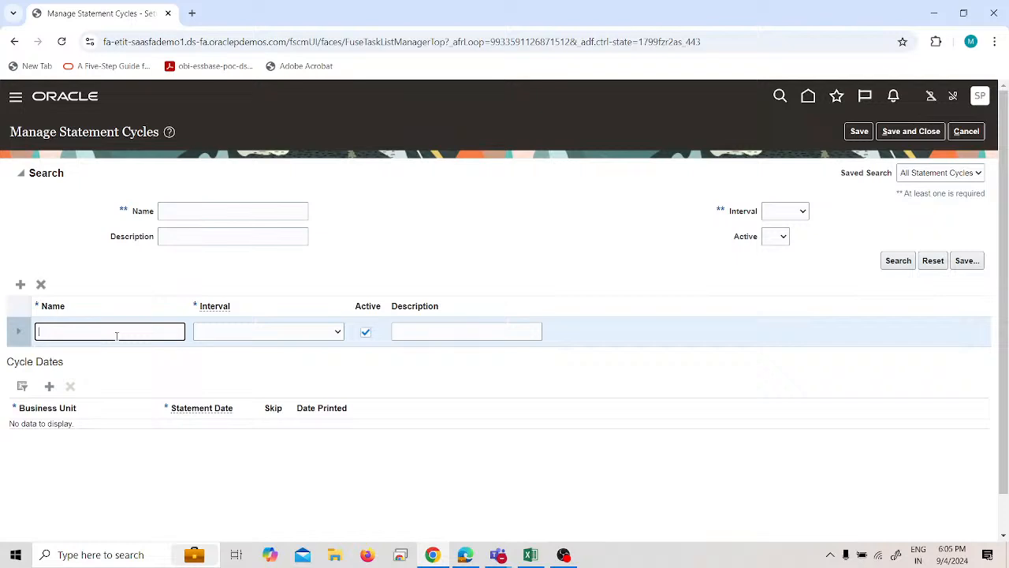
{"action": "type", "text": "SPL Month"}
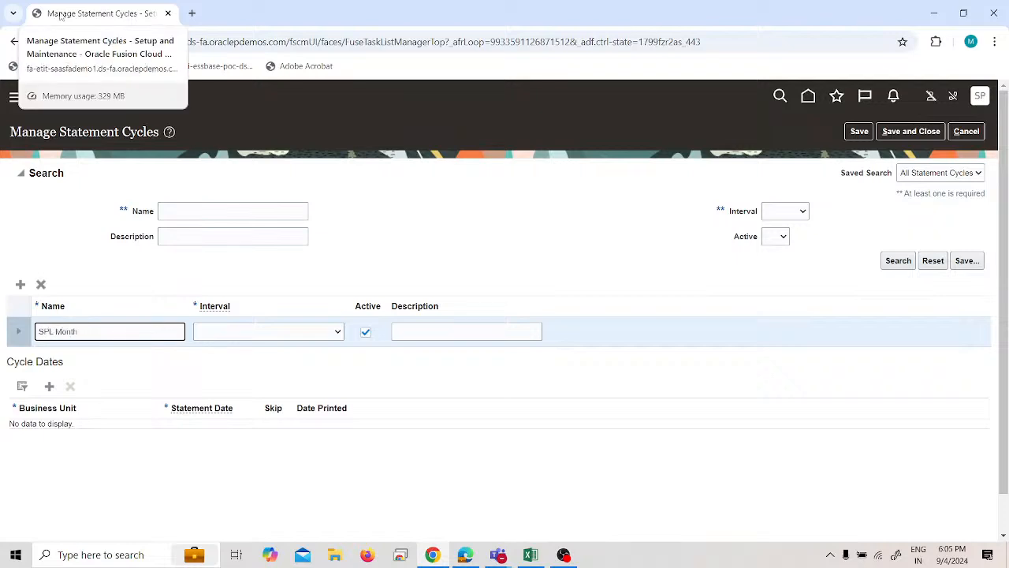
{"action": "type", "text": "l"}
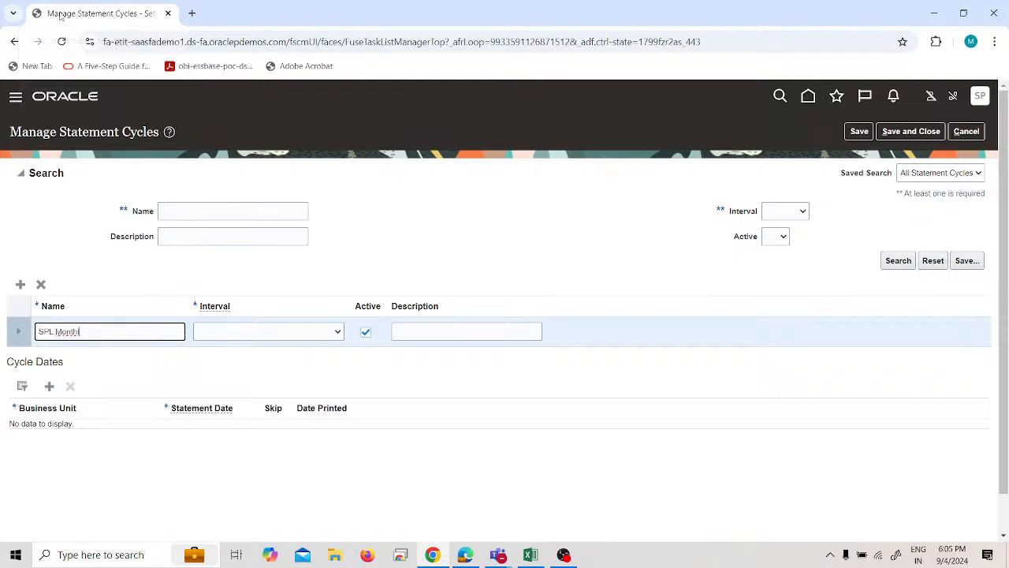
{"action": "type", "text": "y"}
{"action": "key", "text": "Tab"}
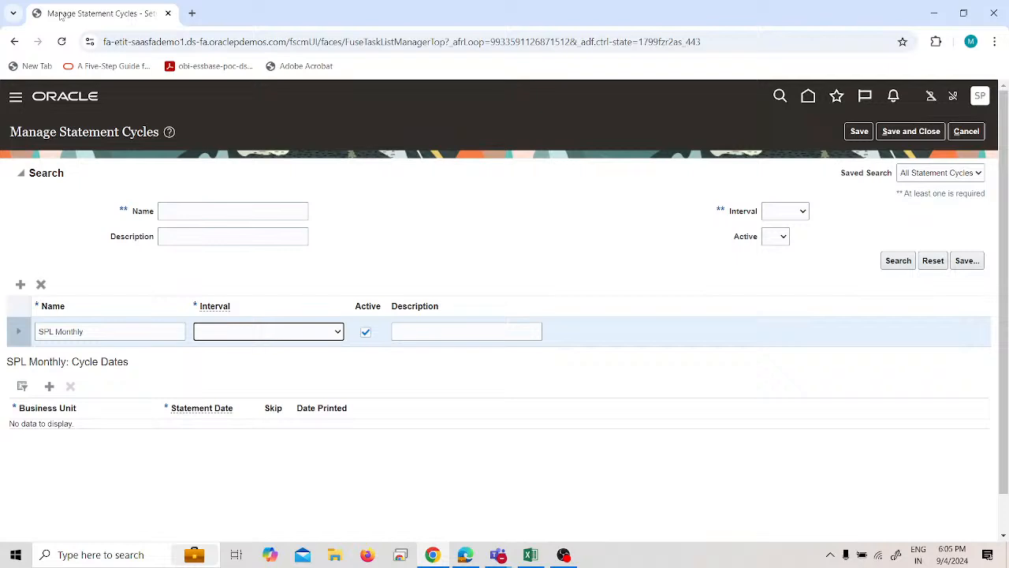
{"action": "left_click", "coordinate": [342, 337]}
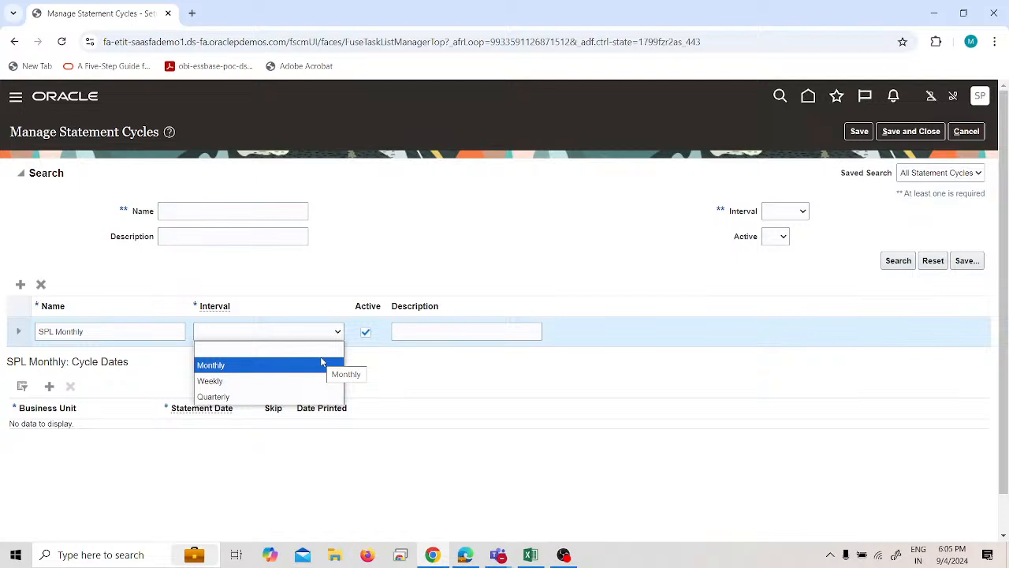
{"action": "left_click", "coordinate": [320, 364]}
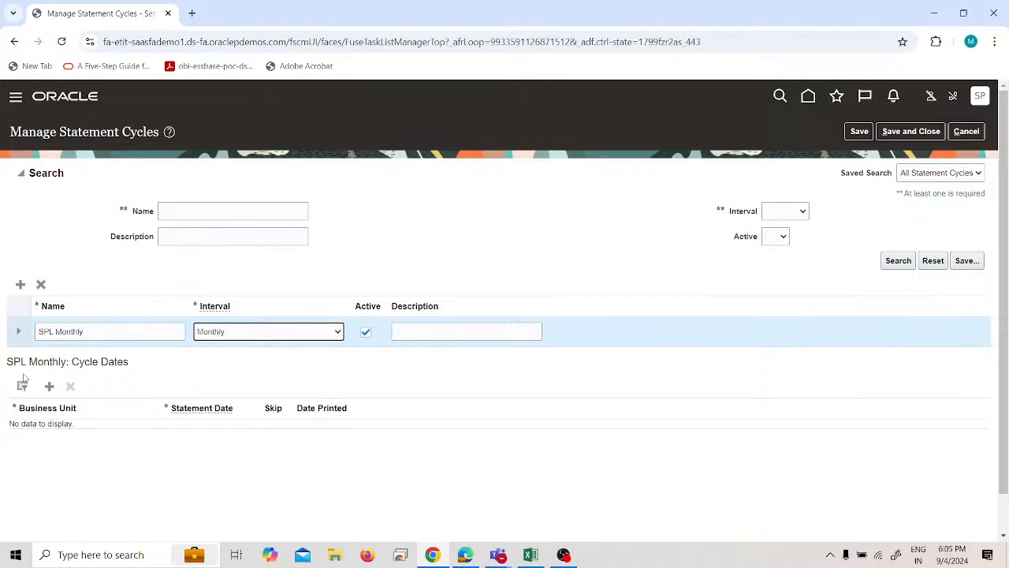
{"action": "left_click", "coordinate": [49, 385]}
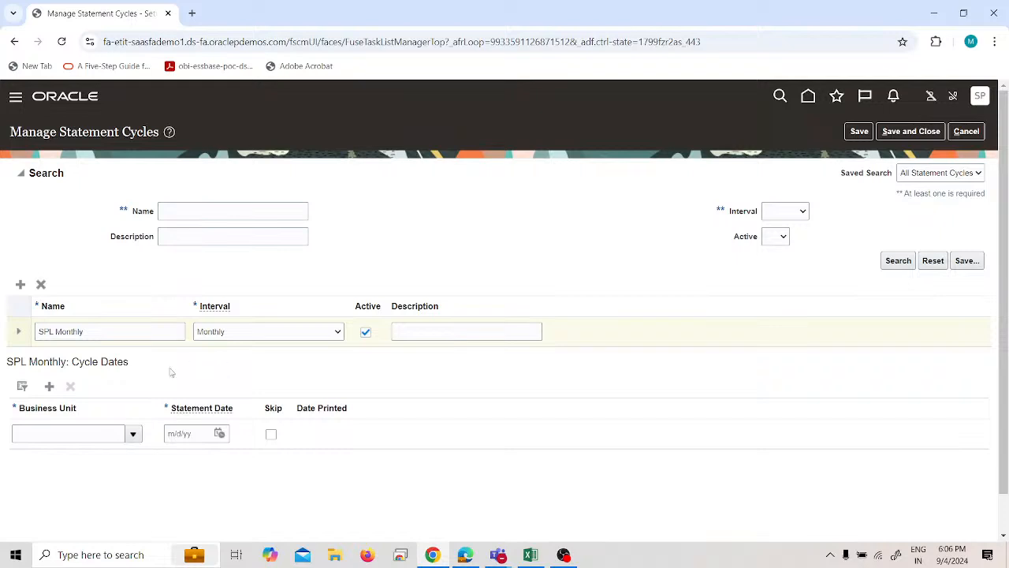
Set the first cycle date to SPL US Business Unit with statement date 8/31/24.
{"action": "left_click", "coordinate": [132, 436]}
{"action": "left_click", "coordinate": [66, 435]}
{"action": "type", "text": "s"}
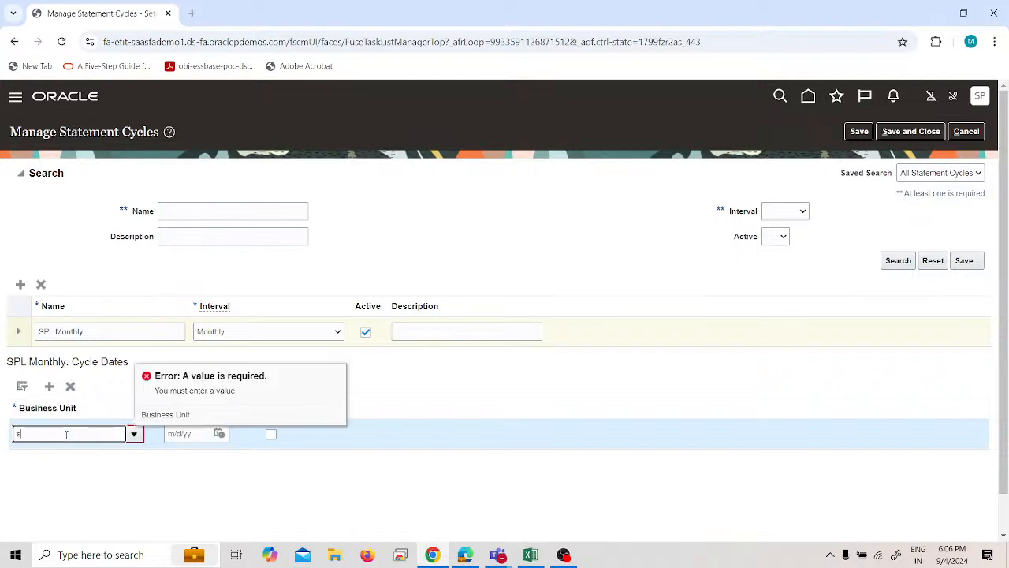
{"action": "key", "text": "BackSpace"}
{"action": "type", "text": "SPL"}
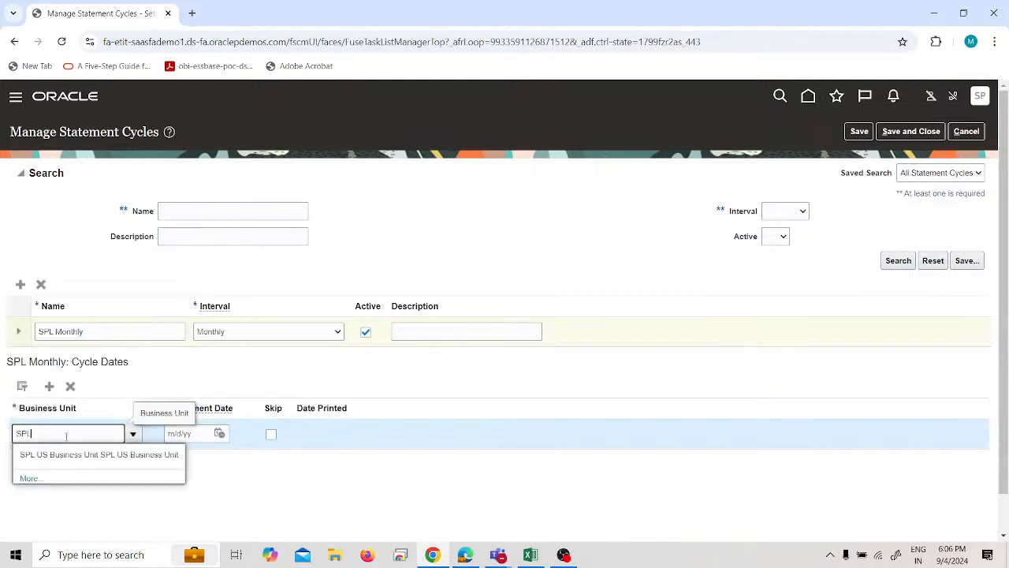
{"action": "left_click", "coordinate": [58, 452]}
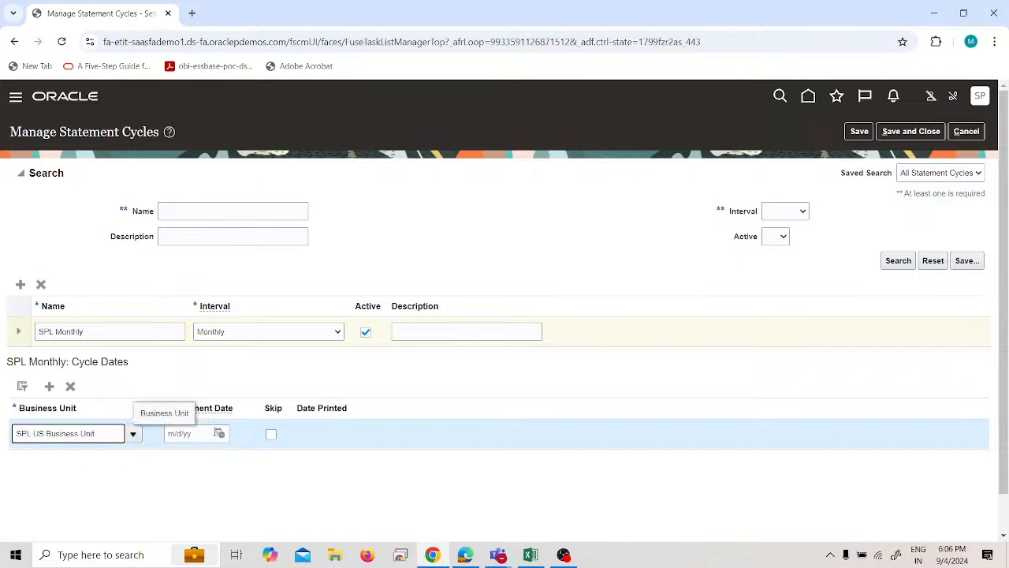
{"action": "left_click", "coordinate": [219, 434]}
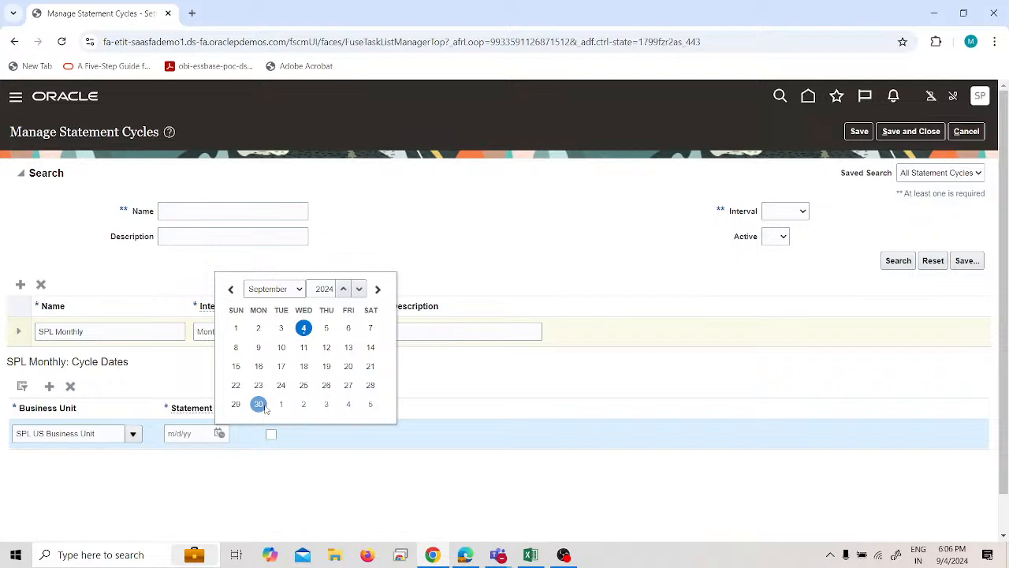
{"action": "left_click", "coordinate": [230, 289]}
{"action": "left_click", "coordinate": [370, 404]}
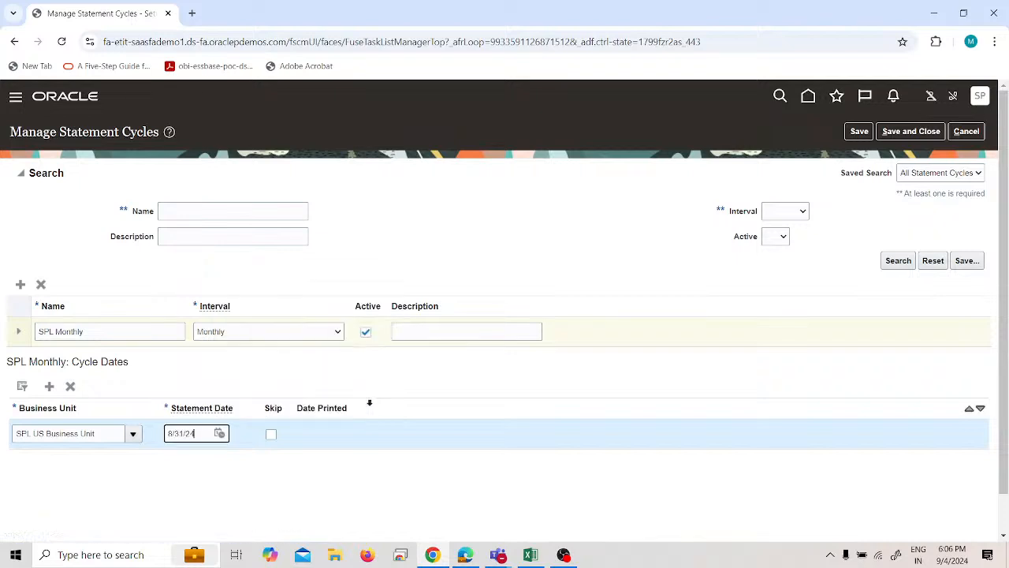
{"action": "left_click", "coordinate": [367, 473]}
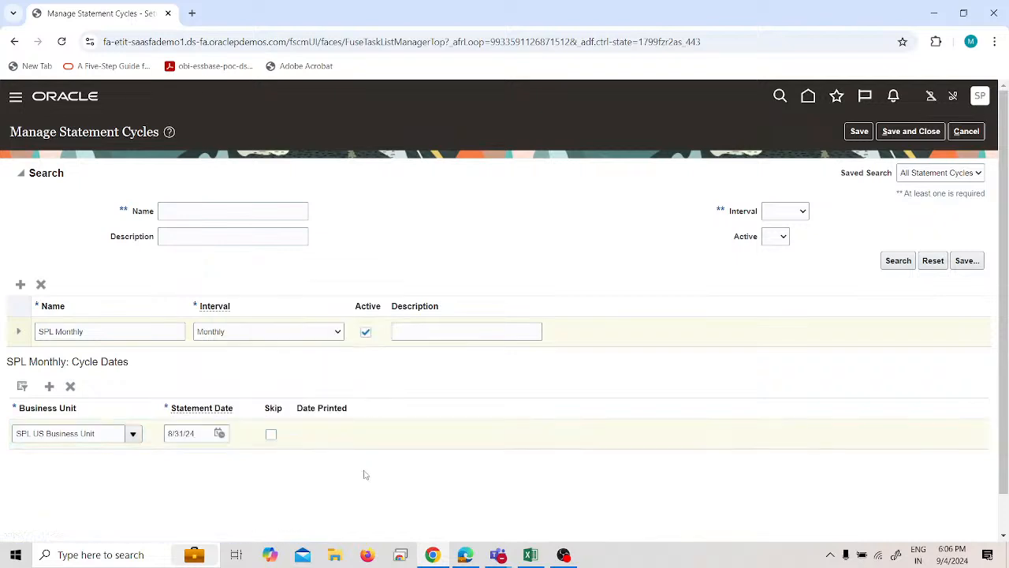
Add a second cycle date for SPL US Business Unit with statement date 7/31/24.
{"action": "left_click", "coordinate": [50, 386]}
{"action": "type", "text": "SPL"}
{"action": "left_click", "coordinate": [99, 454]}
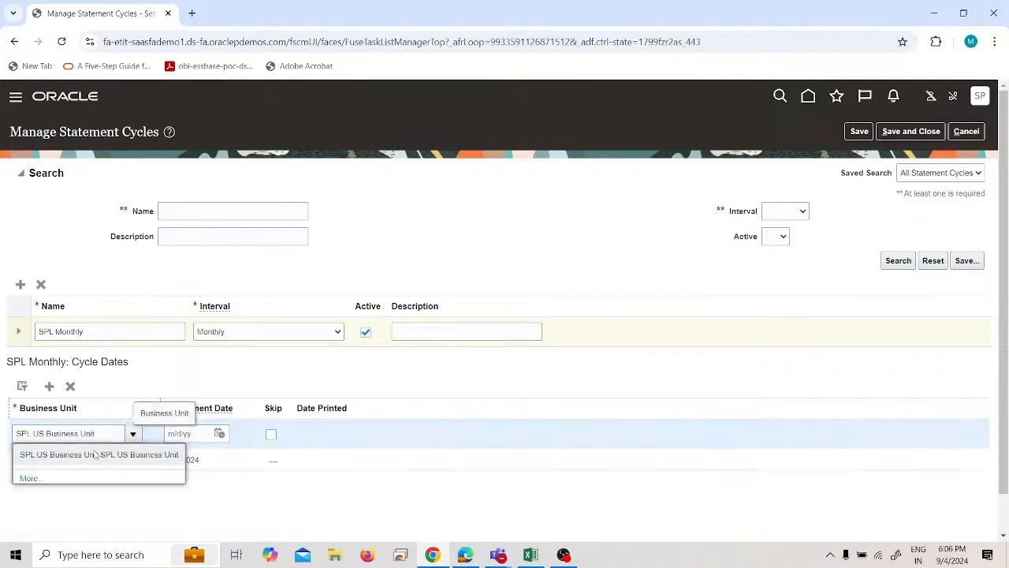
{"action": "left_click", "coordinate": [219, 433]}
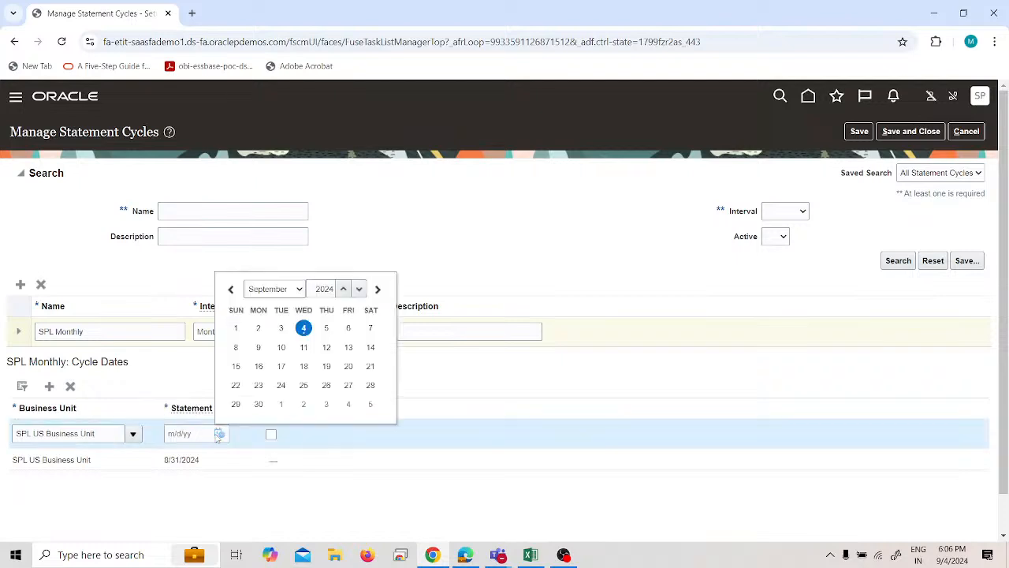
{"action": "left_click", "coordinate": [232, 290]}
{"action": "left_click", "coordinate": [231, 290]}
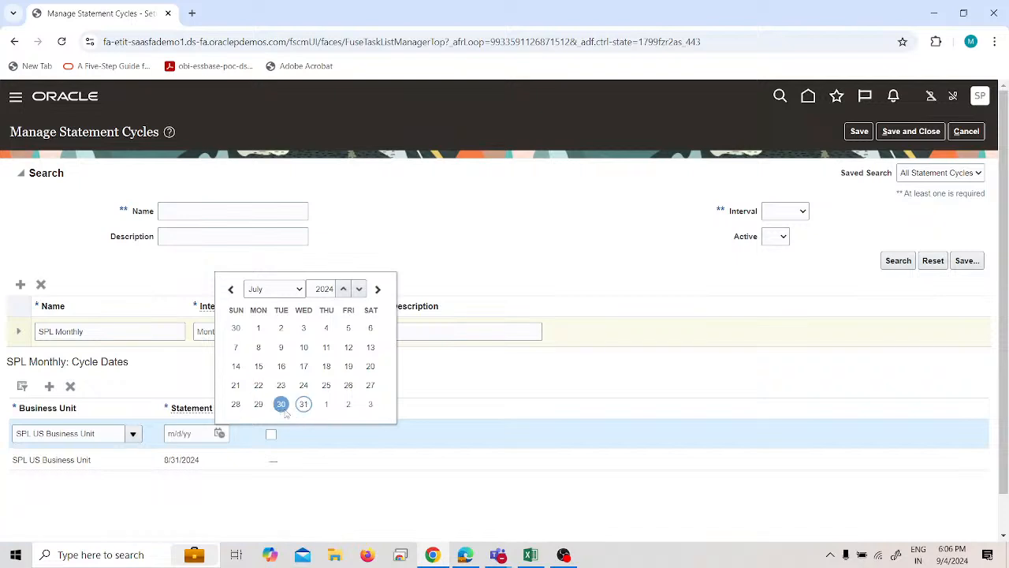
{"action": "left_click", "coordinate": [304, 405]}
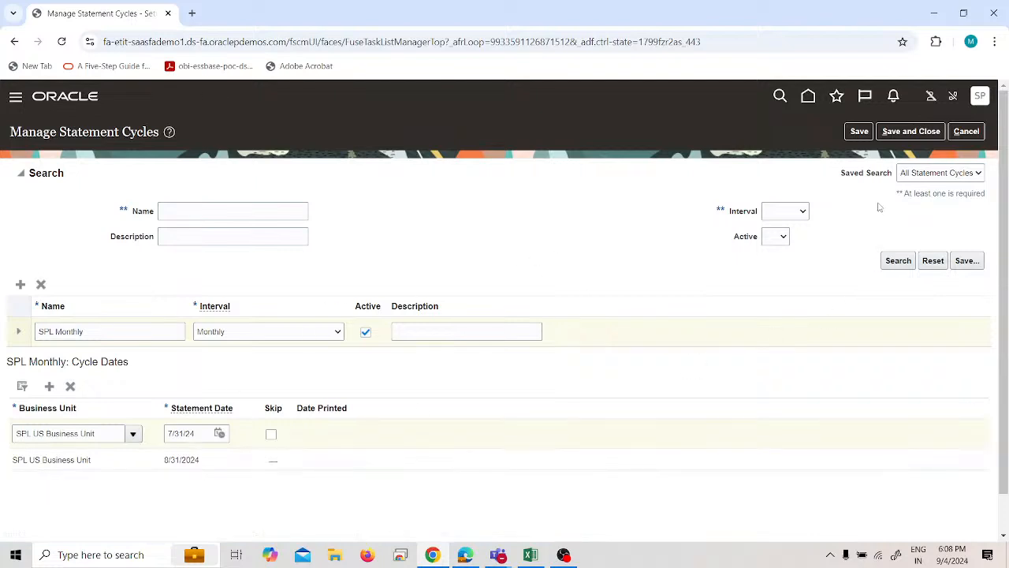
Save and close the SPL Monthly statement cycle.
{"action": "left_click", "coordinate": [892, 136]}
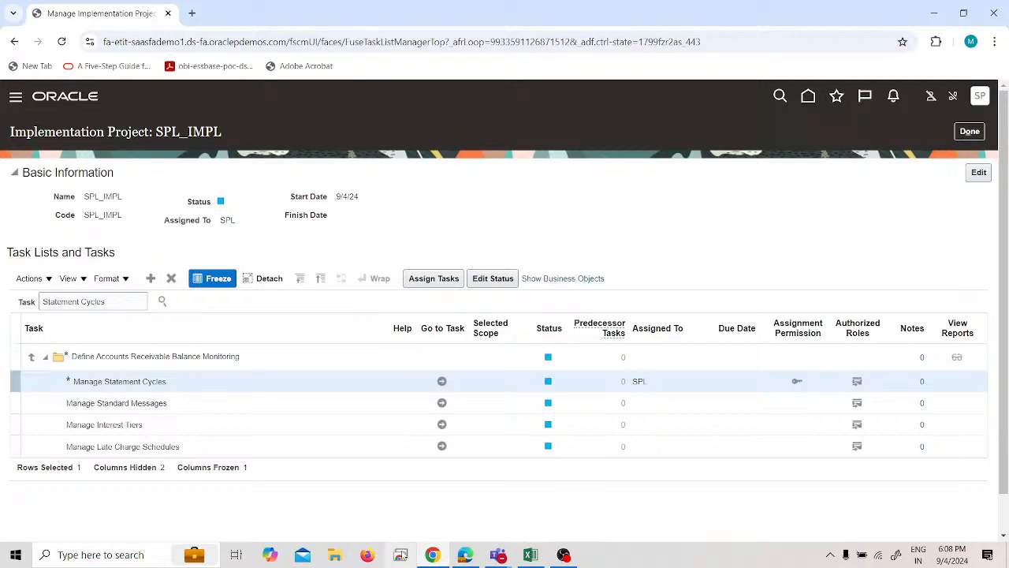
Enter a bold 'Collector Creation' item in Excel cell A15, then return to Oracle.
{"action": "left_click", "coordinate": [531, 555]}
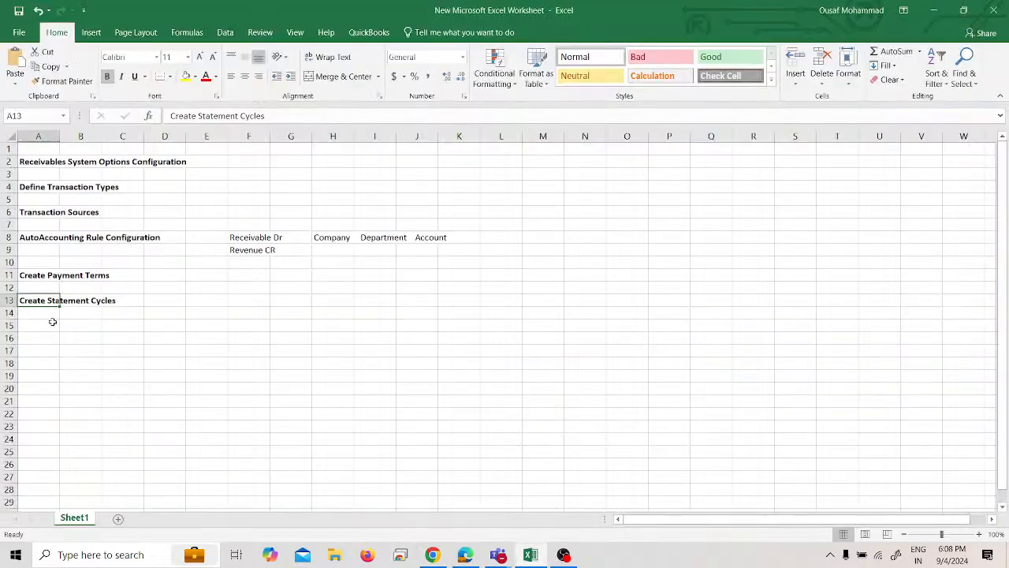
{"action": "left_click", "coordinate": [45, 327]}
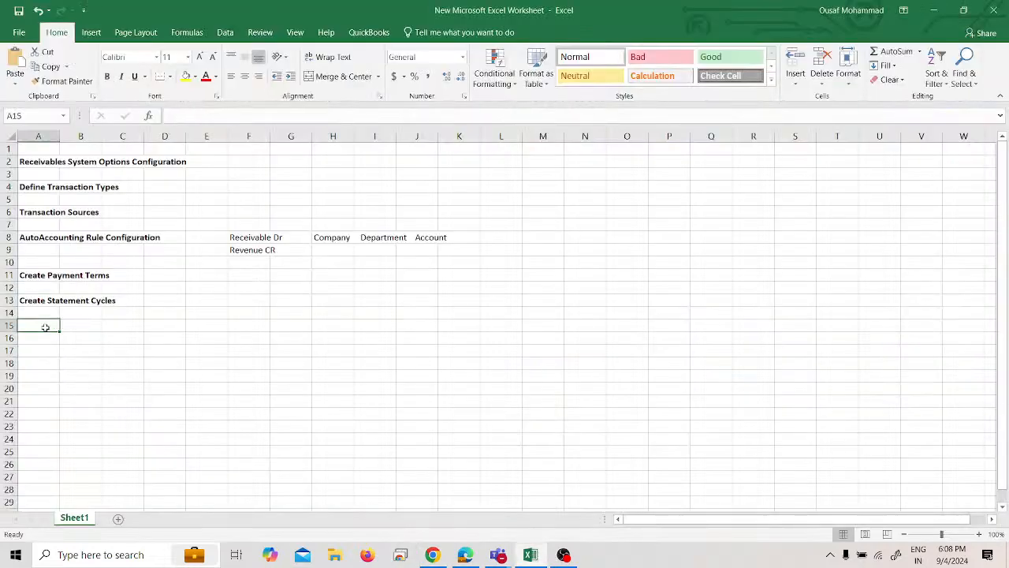
{"action": "type", "text": "Co"}
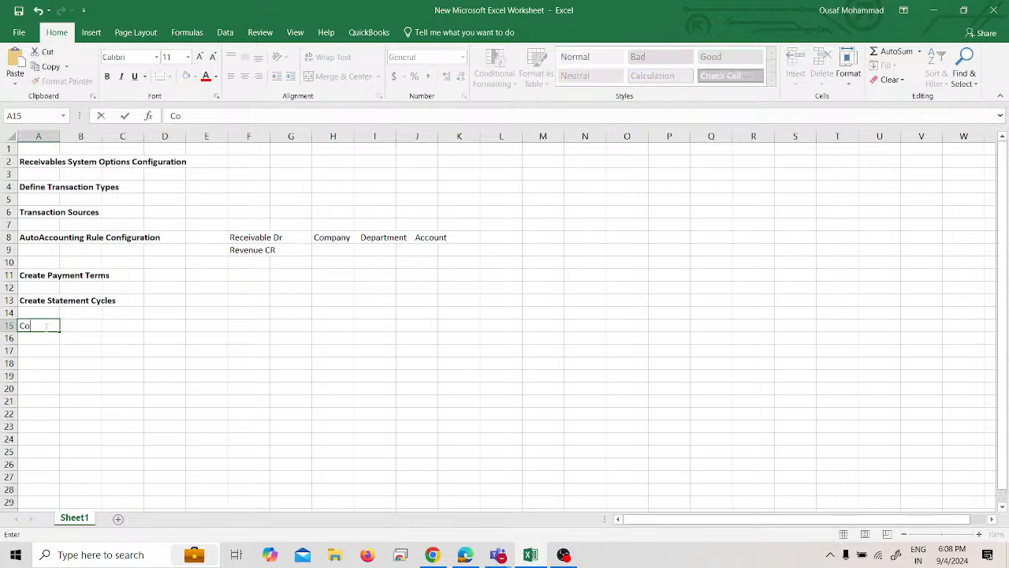
{"action": "type", "text": "llector Creation"}
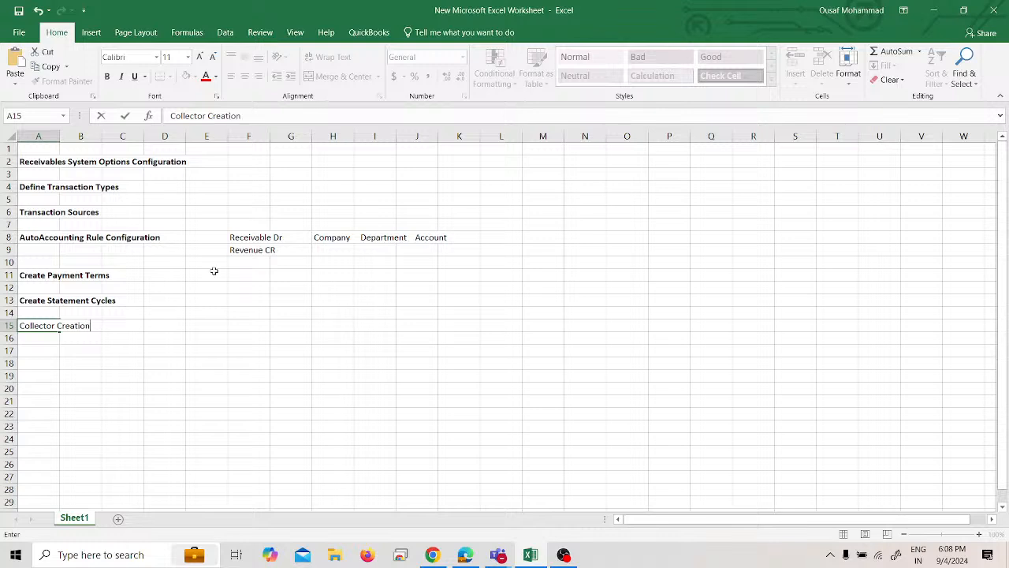
{"action": "key", "text": "Return"}
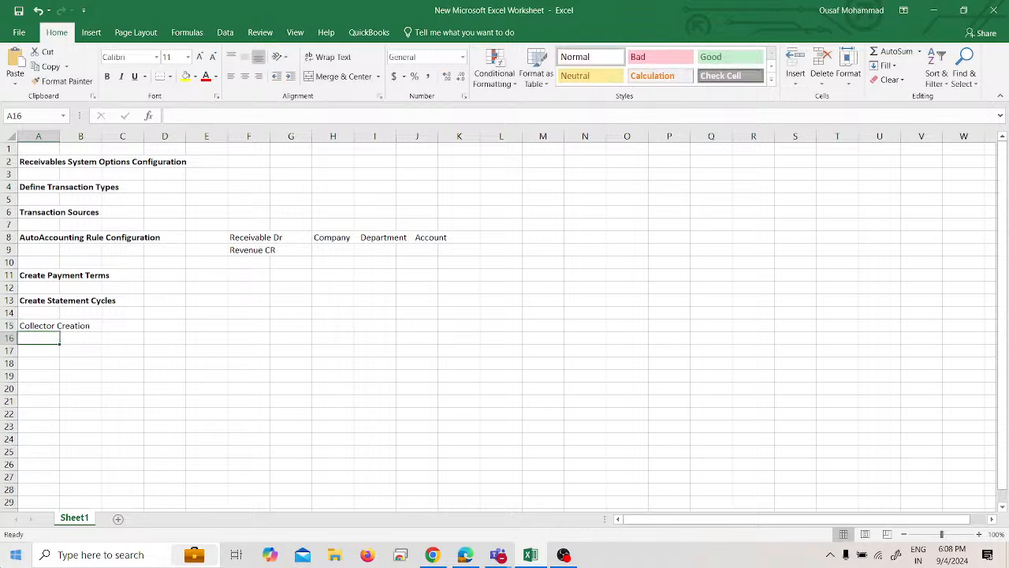
{"action": "key", "text": "Return"}
{"action": "key", "text": "Up"}
{"action": "key", "text": "Up"}
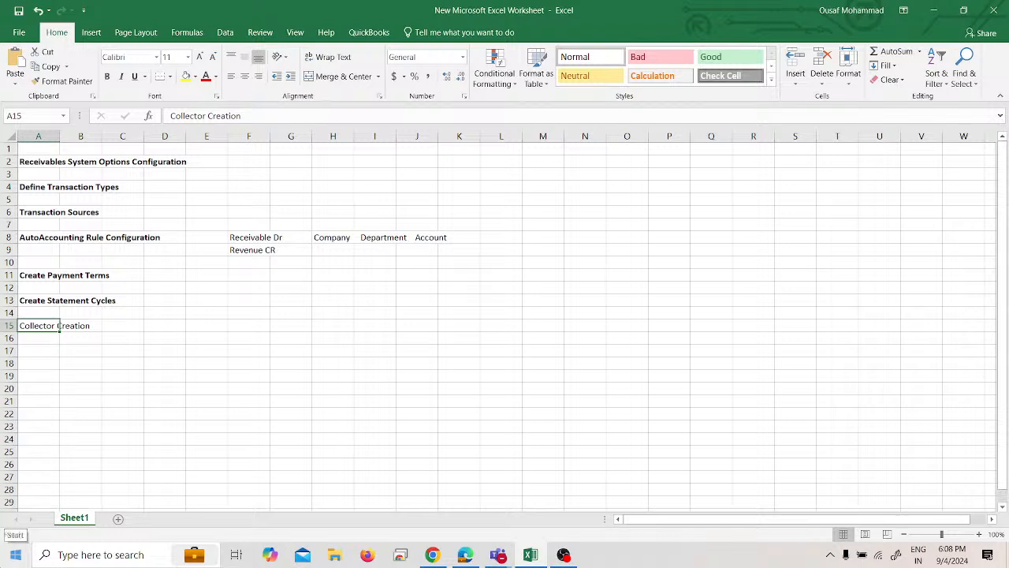
{"action": "key", "text": "ctrl+b"}
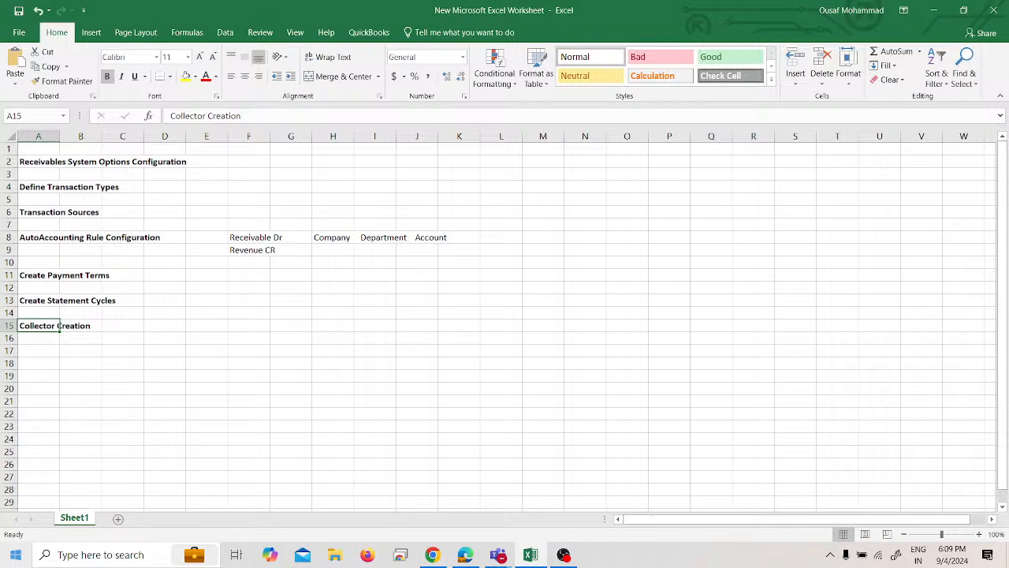
{"action": "left_click", "coordinate": [432, 554]}
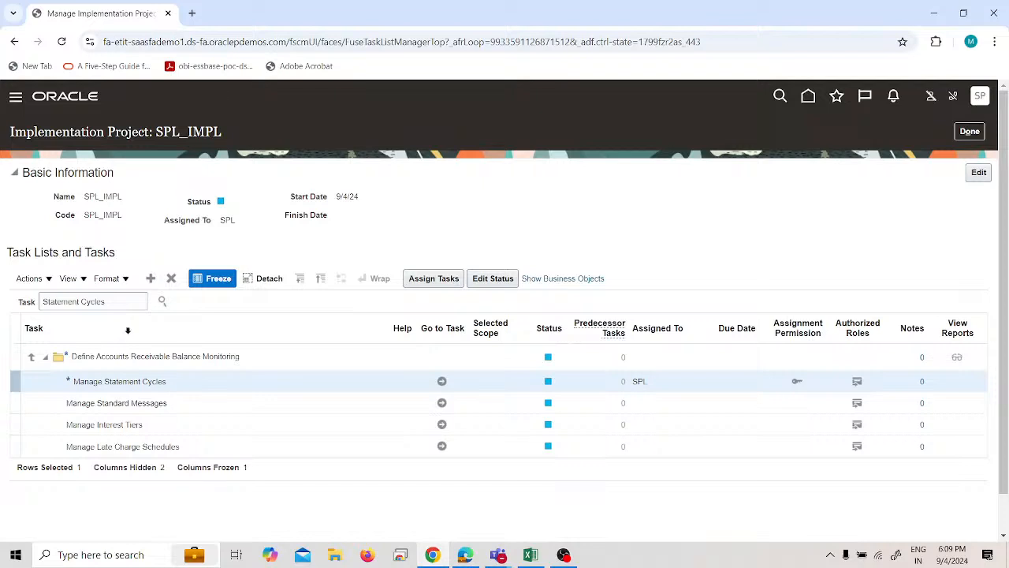
Search the project tasks for 'collectors', open Manage Collectors, and cancel out without saving.
{"action": "triple_click", "coordinate": [129, 304]}
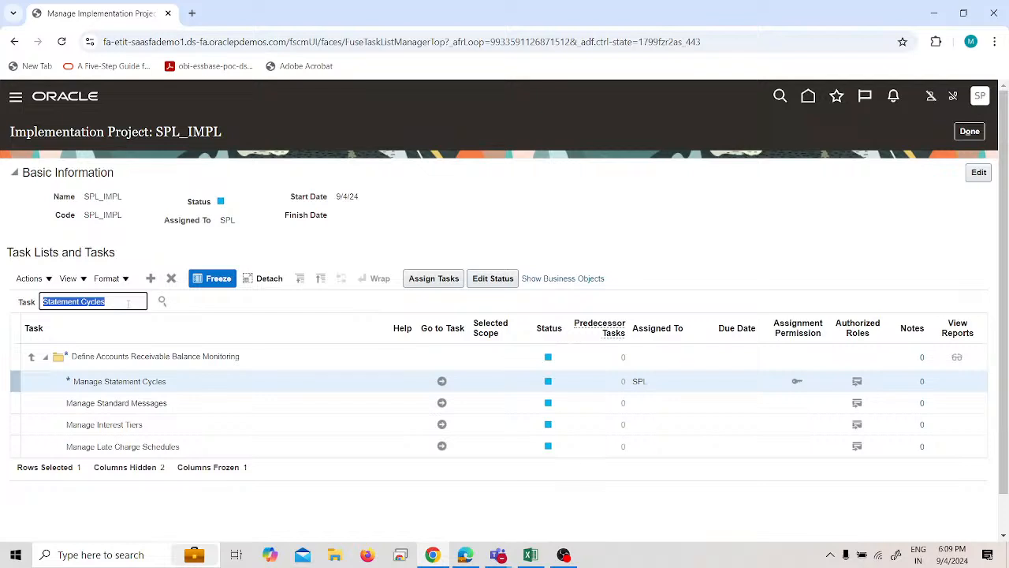
{"action": "type", "text": "co"}
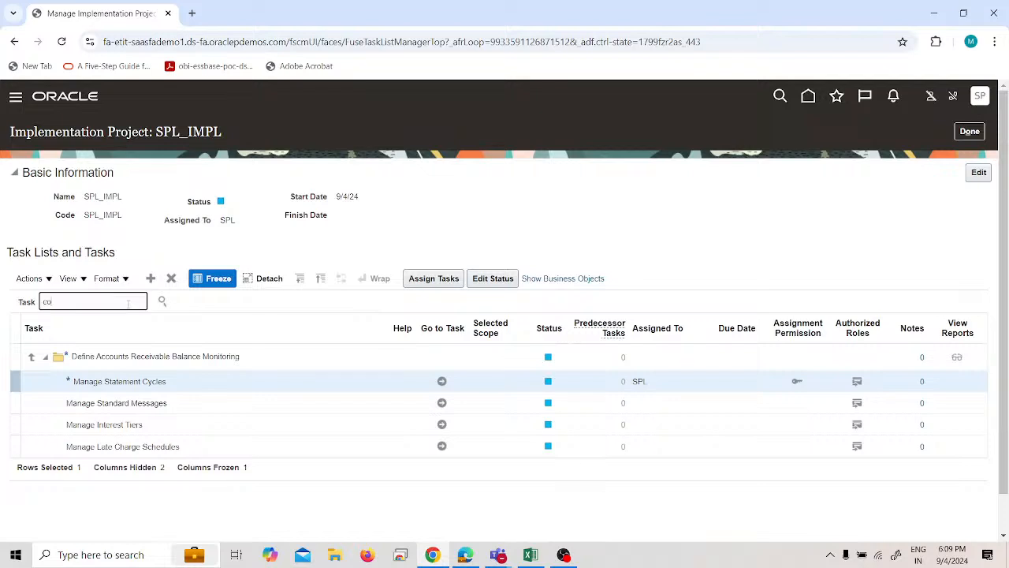
{"action": "type", "text": "llecotrs"}
{"action": "key", "text": "Return"}
{"action": "double_click", "coordinate": [128, 306]}
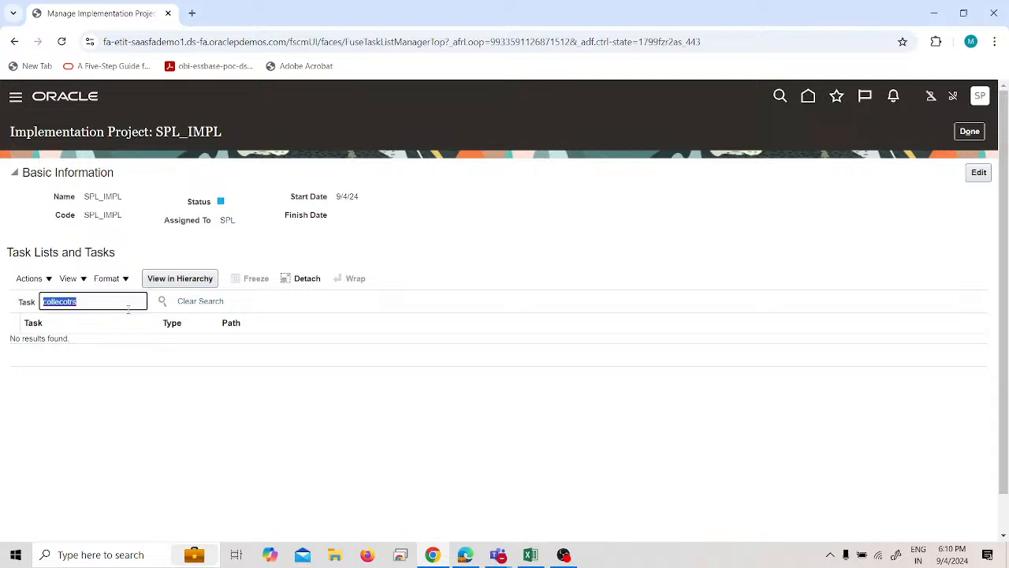
{"action": "type", "text": "collectors"}
{"action": "key", "text": "Return"}
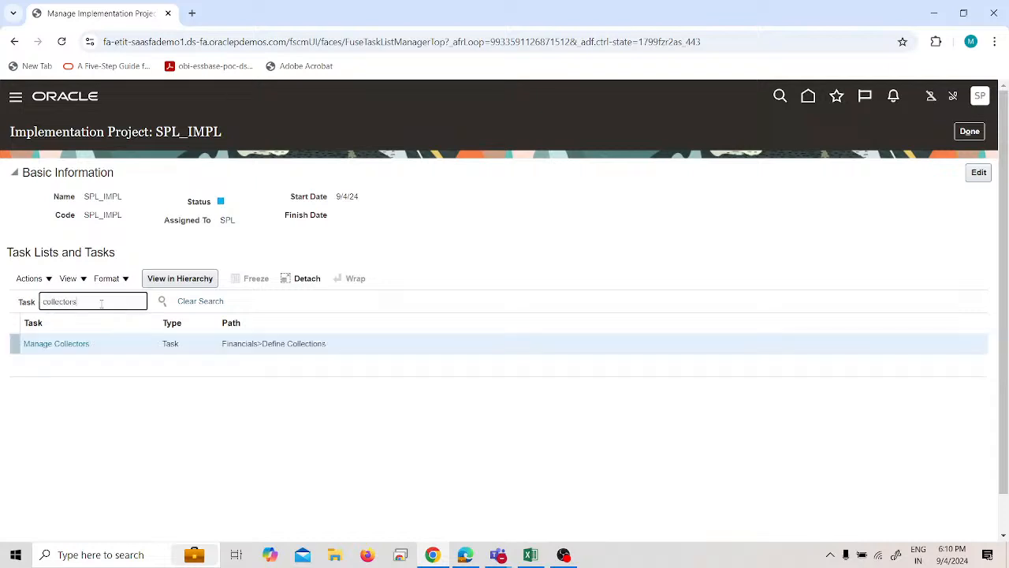
{"action": "left_click", "coordinate": [79, 345]}
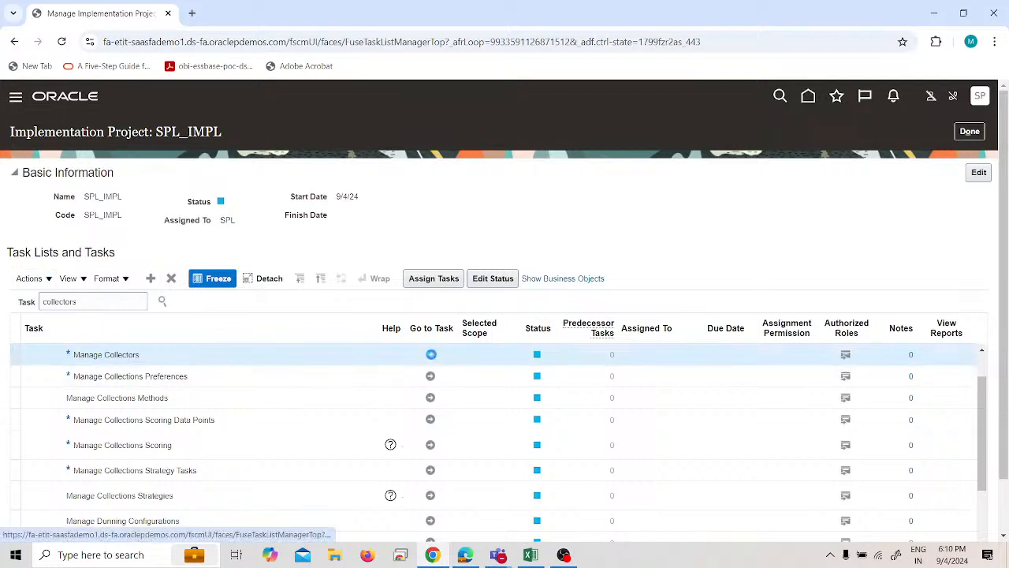
{"action": "left_click", "coordinate": [431, 354]}
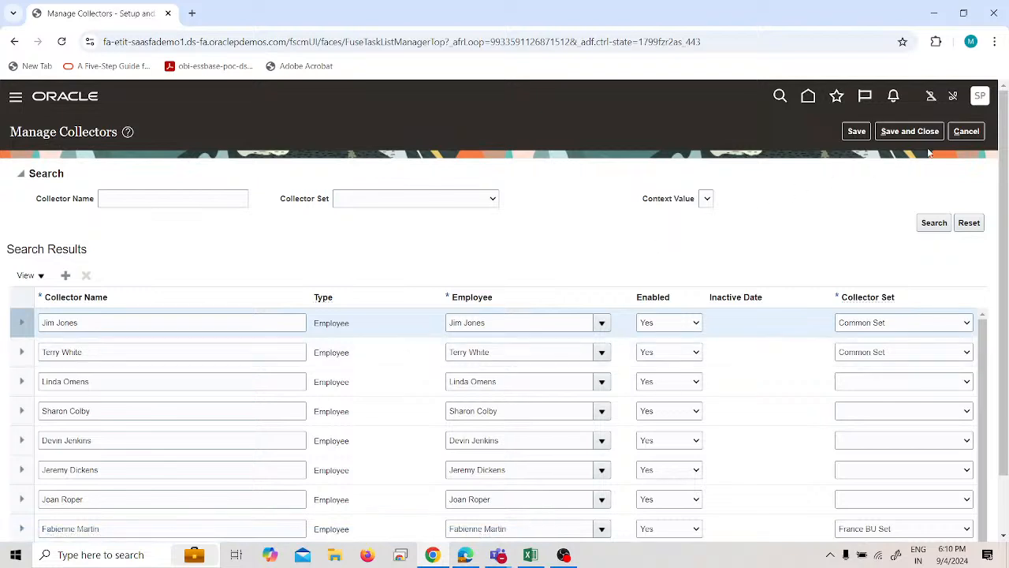
{"action": "left_click", "coordinate": [967, 131]}
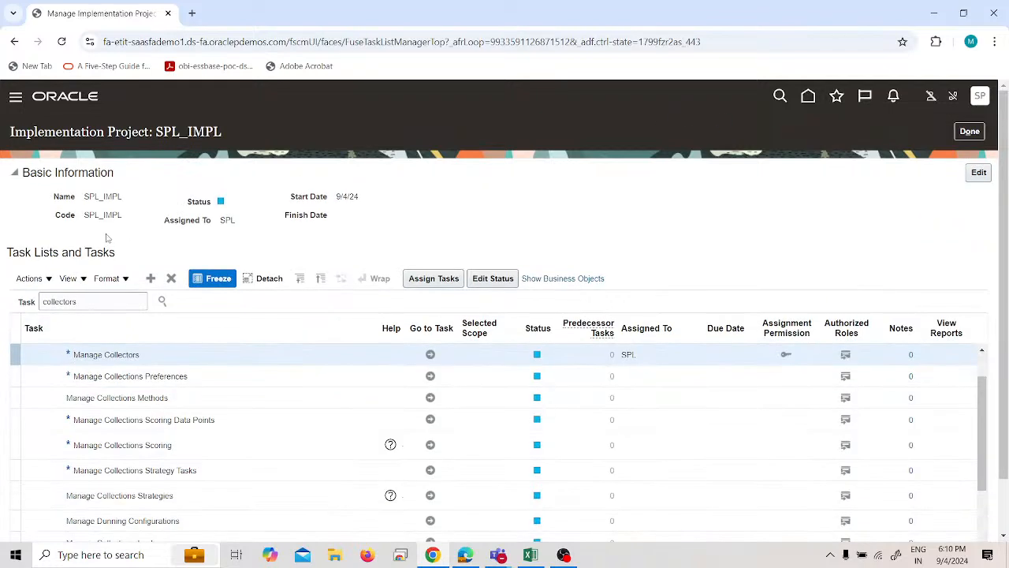
Filter the task list for statement cycles to show Manage Statement Cycles.
{"action": "double_click", "coordinate": [115, 297]}
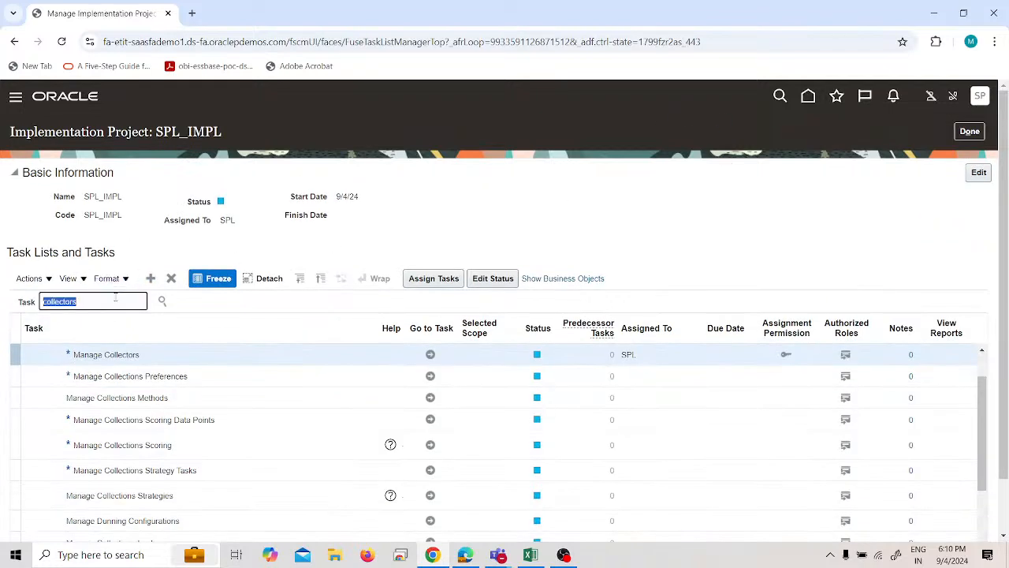
{"action": "type", "text": "statemen"}
{"action": "type", "text": " c"}
{"action": "type", "text": "t cyc"}
{"action": "type", "text": "les"}
{"action": "key", "text": "Return"}
{"action": "left_click", "coordinate": [101, 342]}
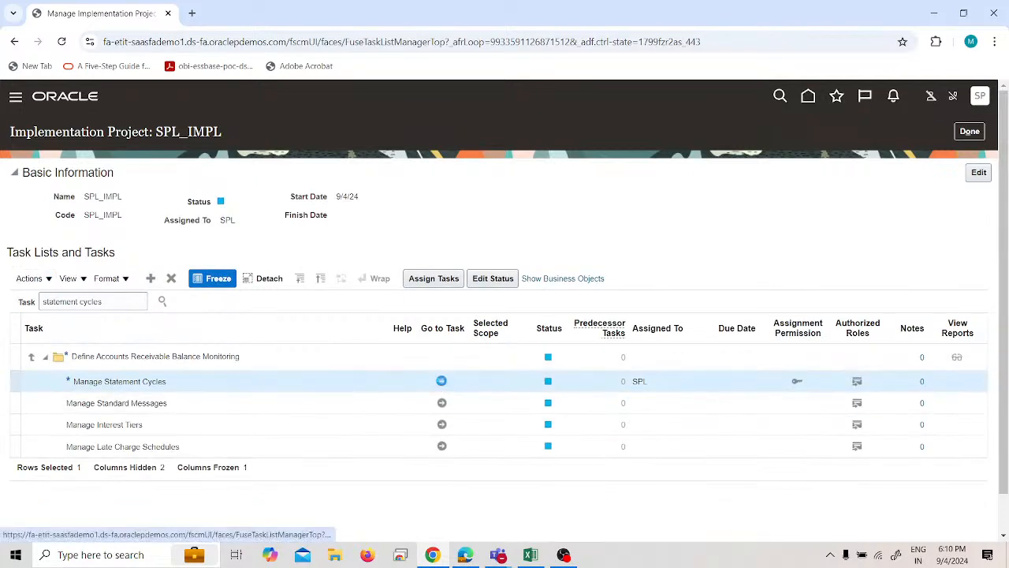
Open Manage Statement Cycles and search for cycles named 'SPL' to confirm it exists.
{"action": "left_click", "coordinate": [442, 381]}
{"action": "left_click", "coordinate": [215, 209]}
{"action": "type", "text": "SPL"}
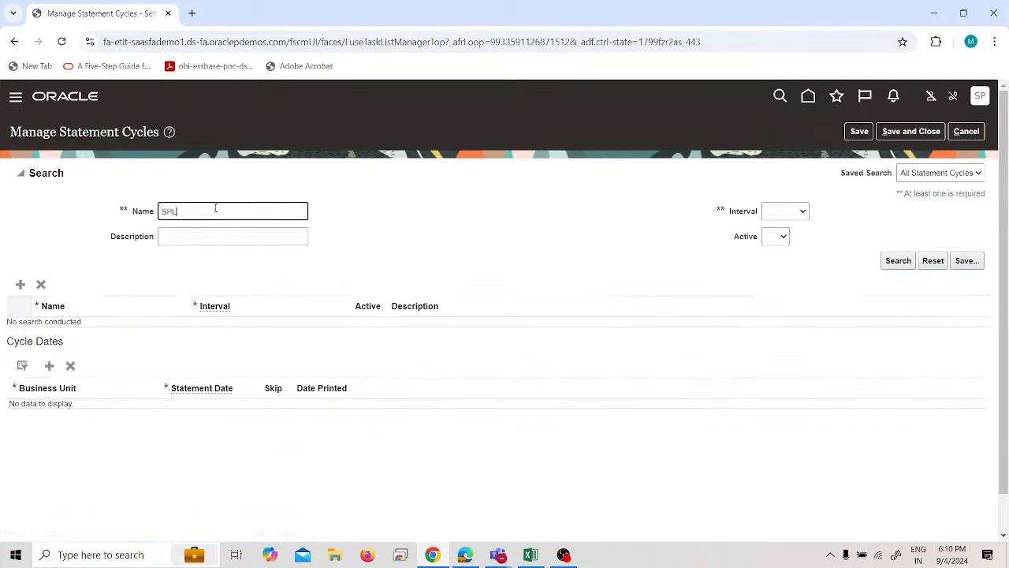
{"action": "key", "text": "Return"}
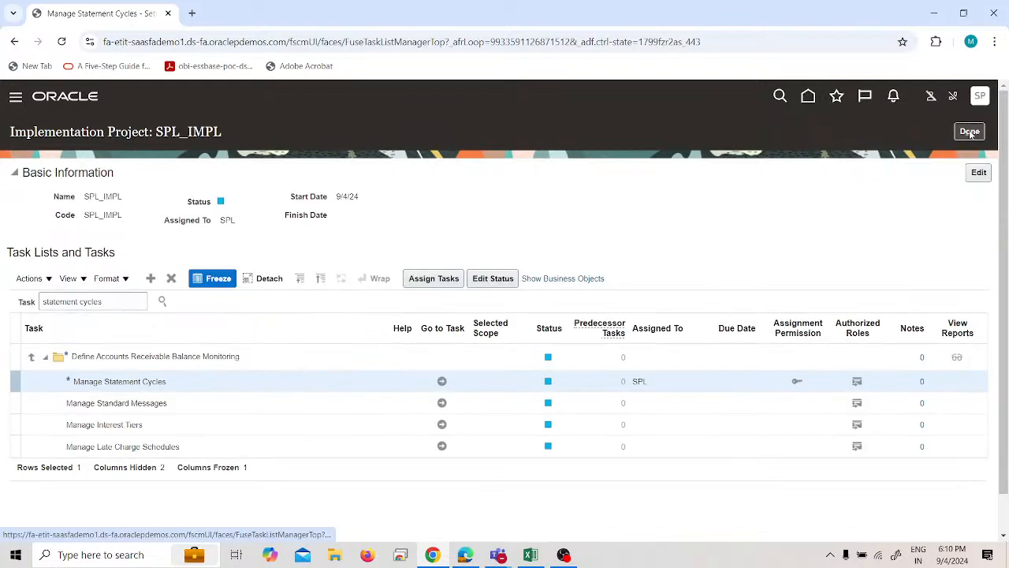
Filter the project task list for 'collectors' to show Manage Collectors.
{"action": "triple_click", "coordinate": [120, 306]}
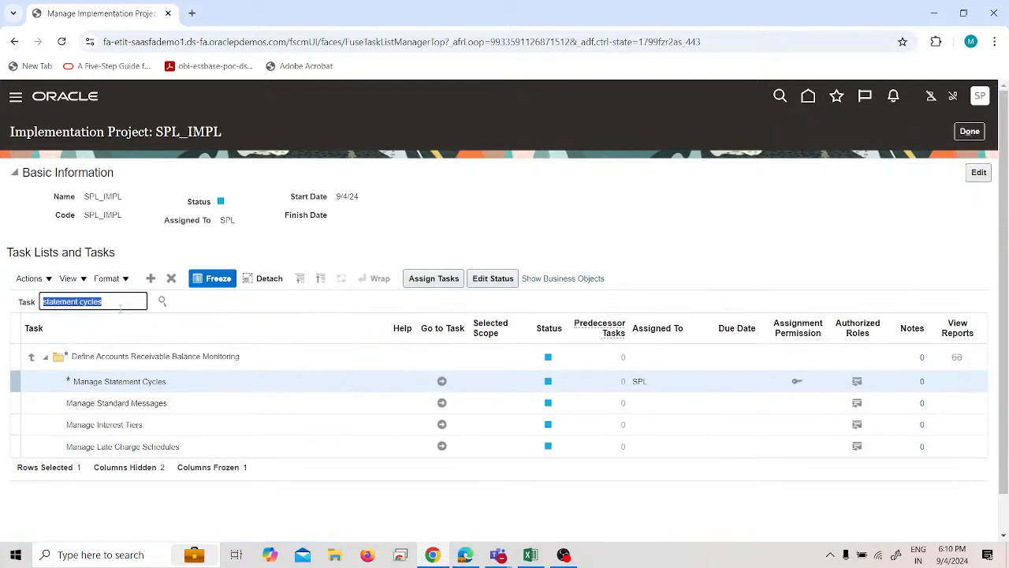
{"action": "type", "text": "collectore"}
{"action": "key", "text": "BackSpace"}
{"action": "type", "text": "s"}
{"action": "key", "text": "Return"}
{"action": "left_click", "coordinate": [74, 344]}
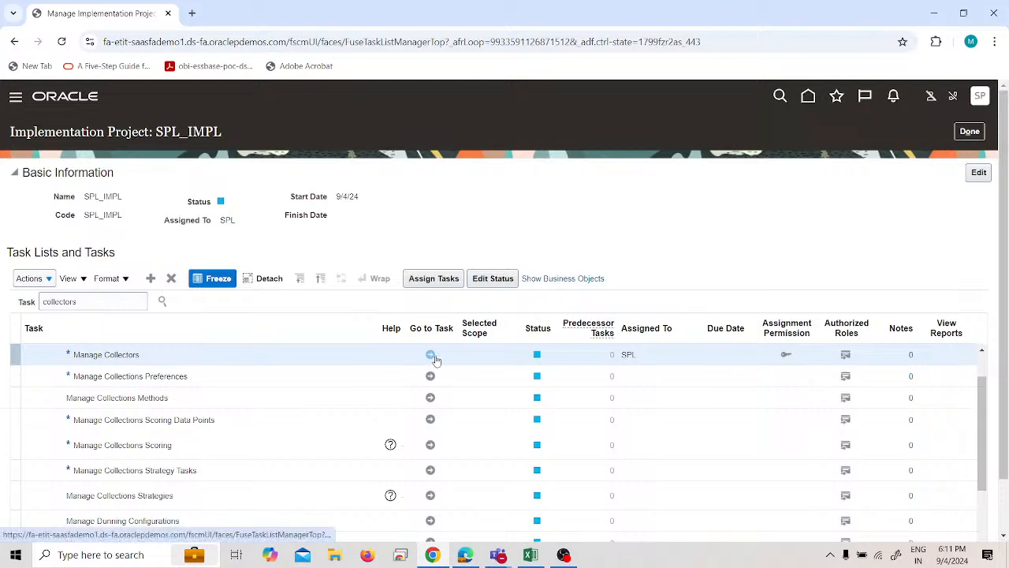
In Manage Collectors, add a new collector row named SPL Collector.
{"action": "left_click", "coordinate": [433, 355]}
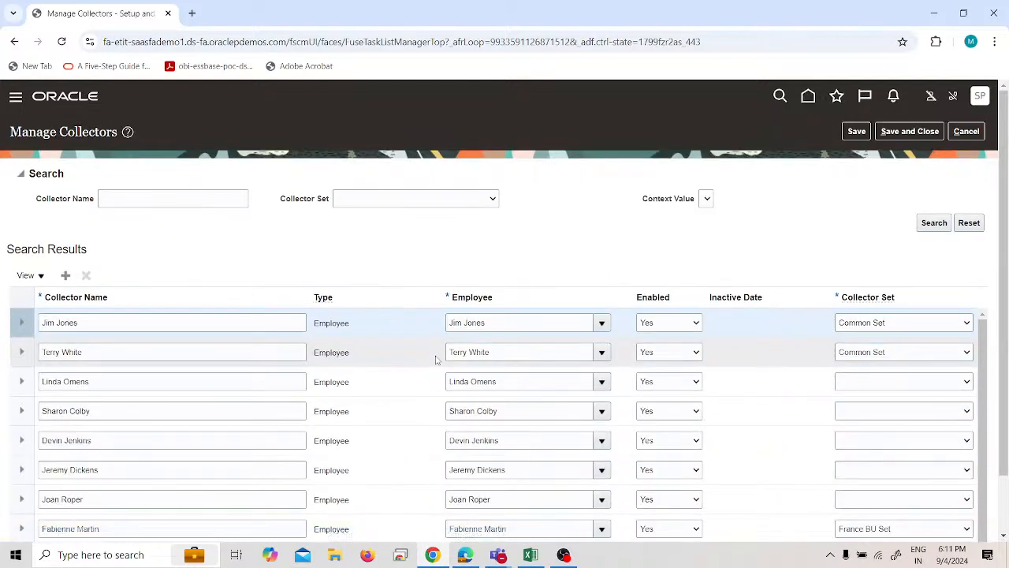
{"action": "left_click", "coordinate": [63, 281]}
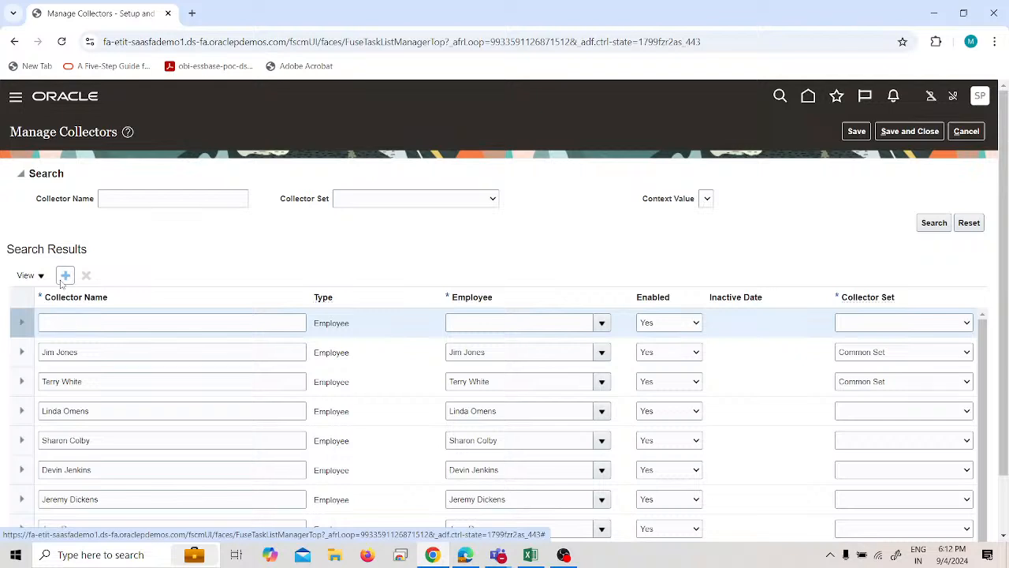
{"action": "left_click", "coordinate": [181, 323]}
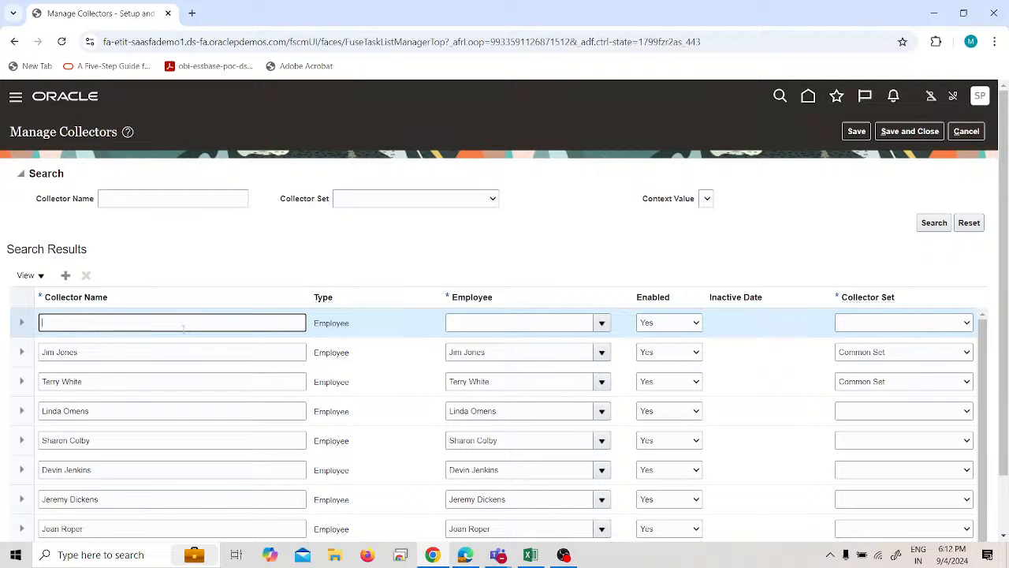
{"action": "type", "text": "SPL Collector"}
Link the collector to employee SPL, set its Collector Set to Common Set, and save.
{"action": "left_click", "coordinate": [530, 323]}
{"action": "type", "text": "Sp"}
{"action": "key", "text": "BackSpace"}
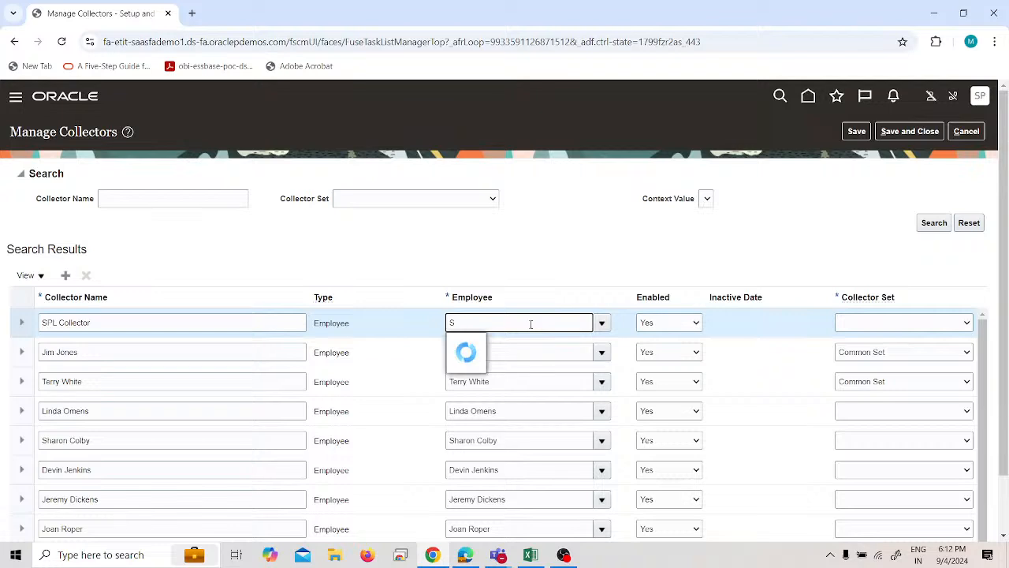
{"action": "type", "text": "PL"}
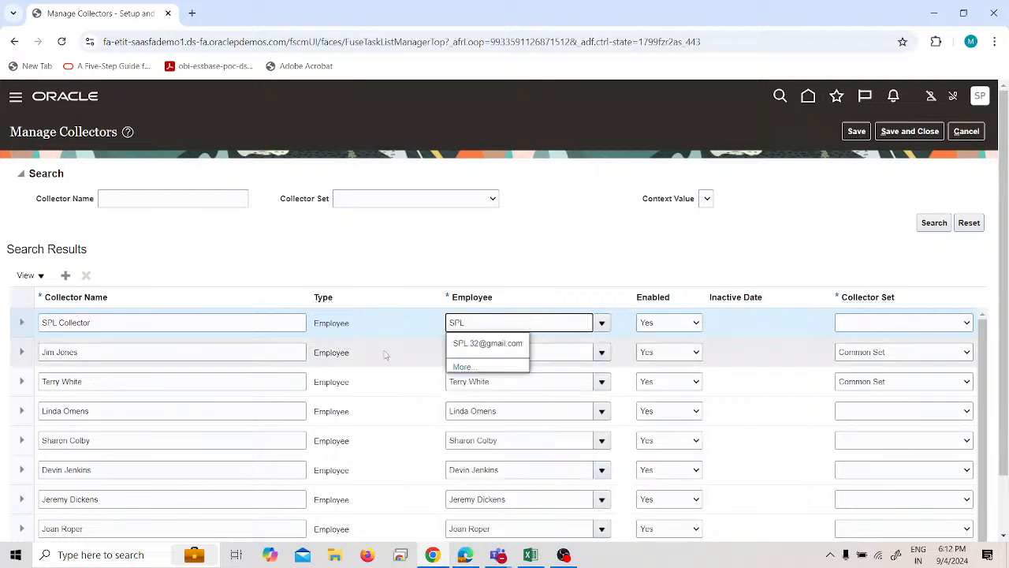
{"action": "left_click", "coordinate": [471, 341]}
{"action": "left_click", "coordinate": [545, 267]}
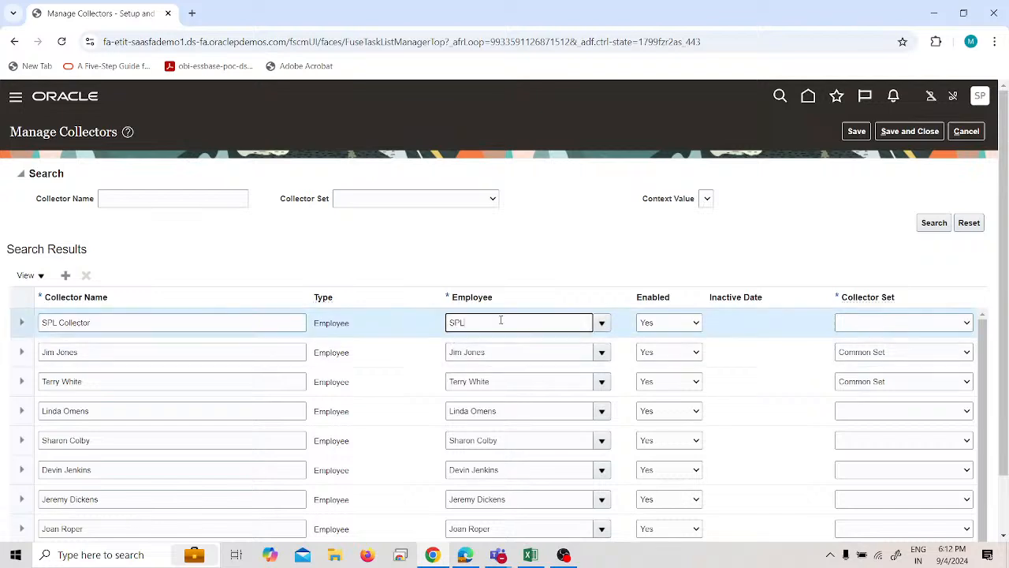
{"action": "left_click", "coordinate": [933, 328]}
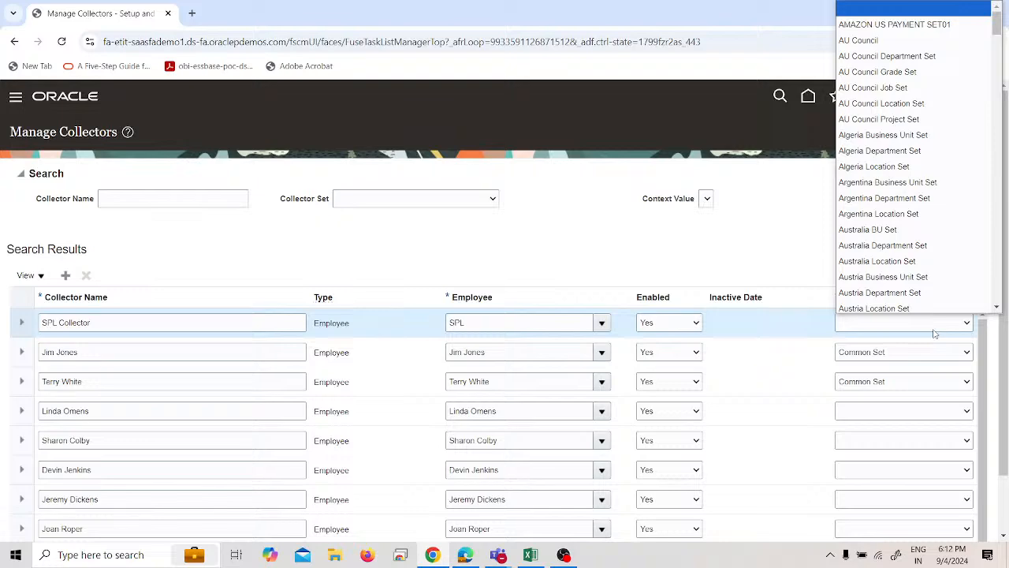
{"action": "scroll", "coordinate": [883, 276], "scroll_direction": "down", "scroll_amount": 5}
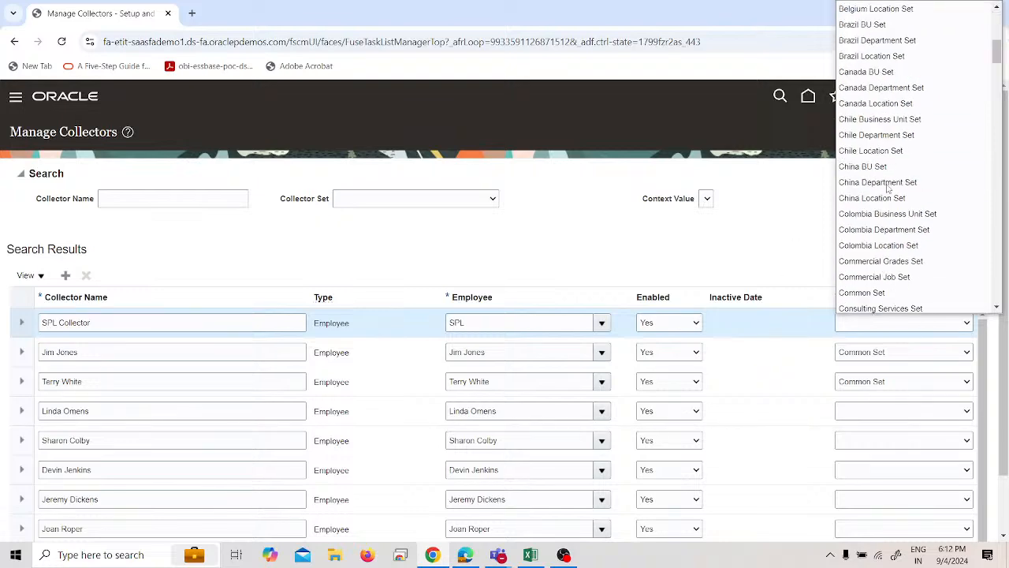
{"action": "left_click", "coordinate": [880, 292]}
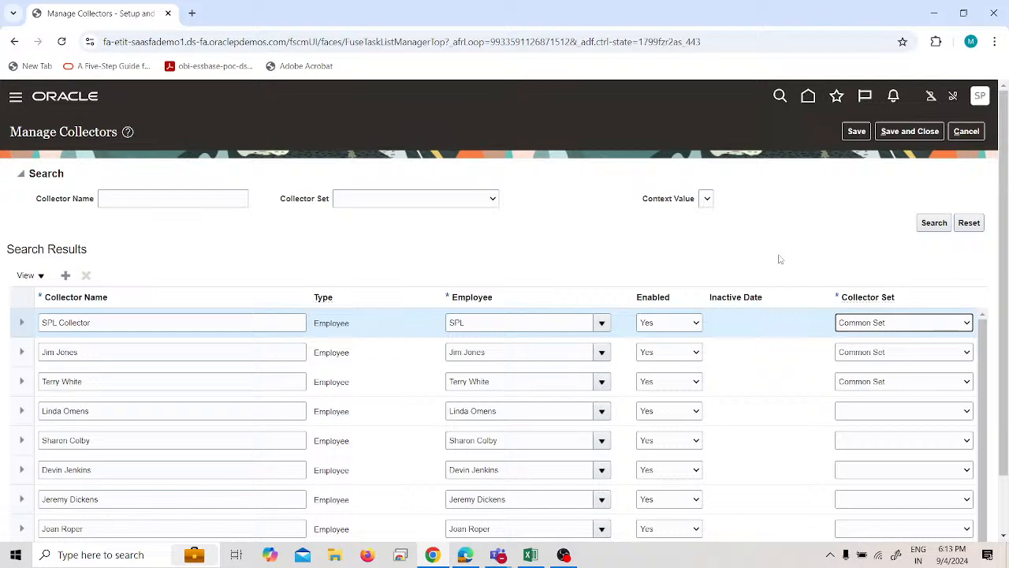
{"action": "left_click", "coordinate": [919, 132]}
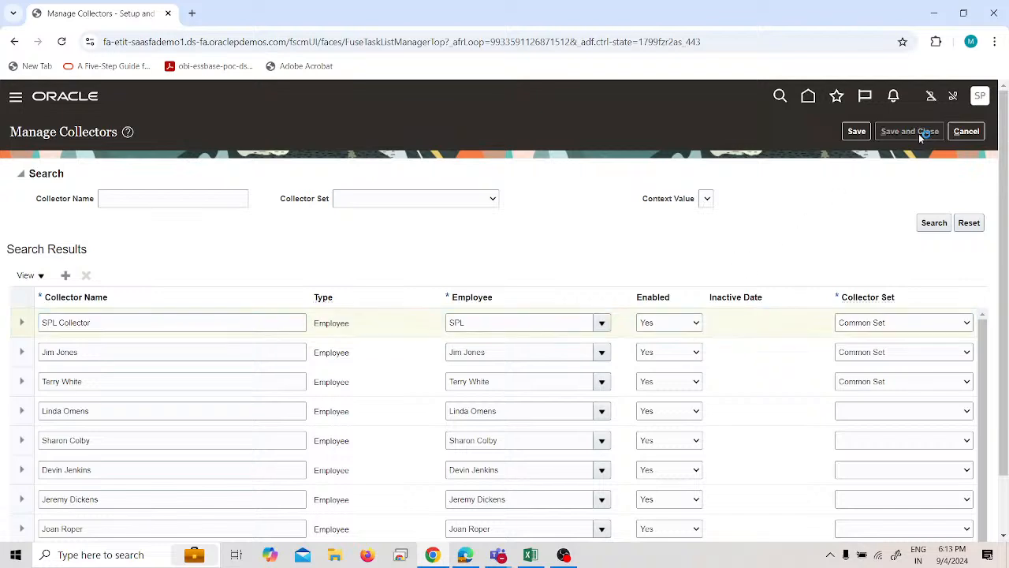
Enter 'Create Customer Profile Class' in Excel cell A17 and make it bold.
{"action": "double_click", "coordinate": [98, 301]}
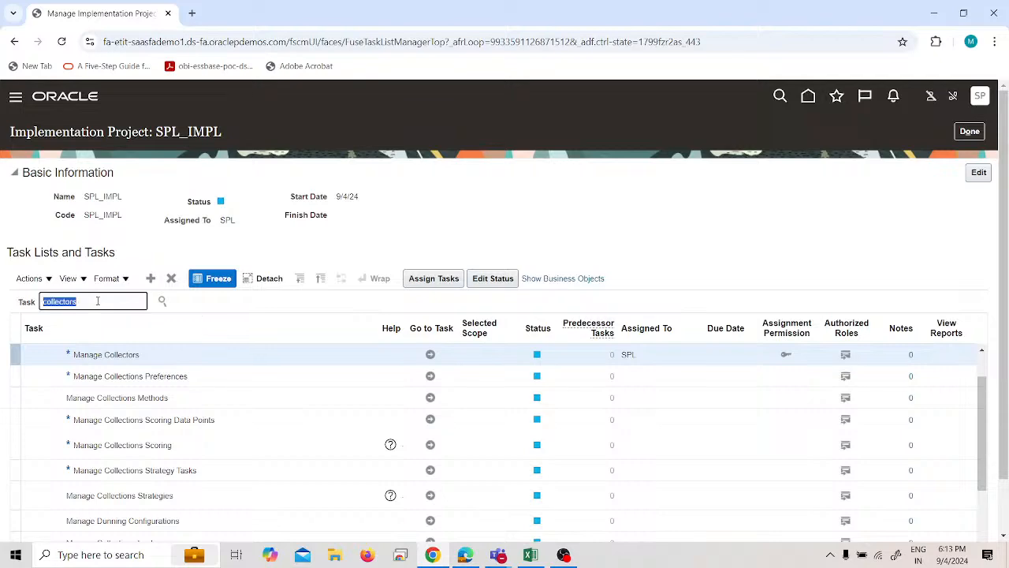
{"action": "key", "text": "alt+Tab"}
{"action": "left_click", "coordinate": [39, 352]}
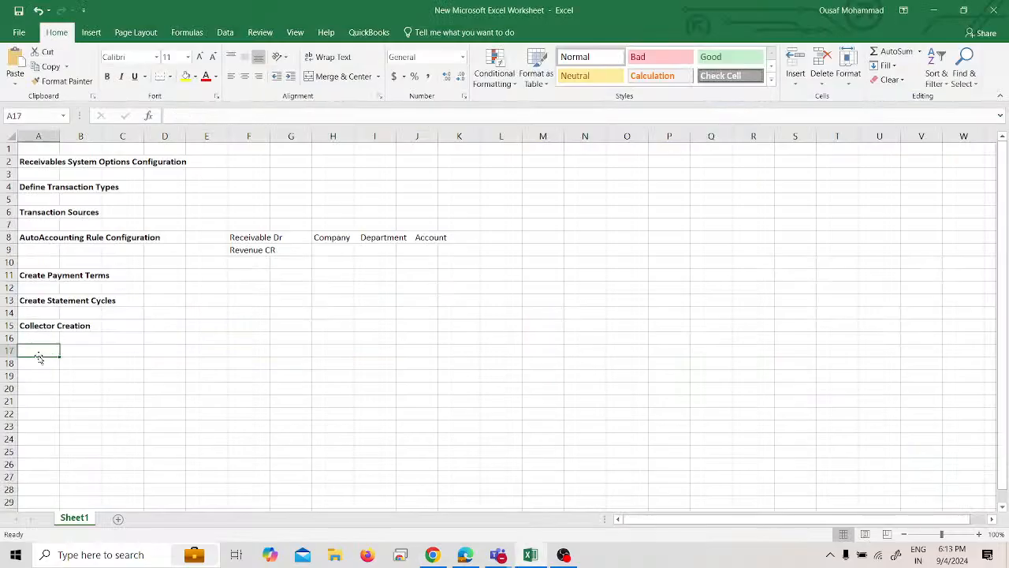
{"action": "type", "text": "Create "}
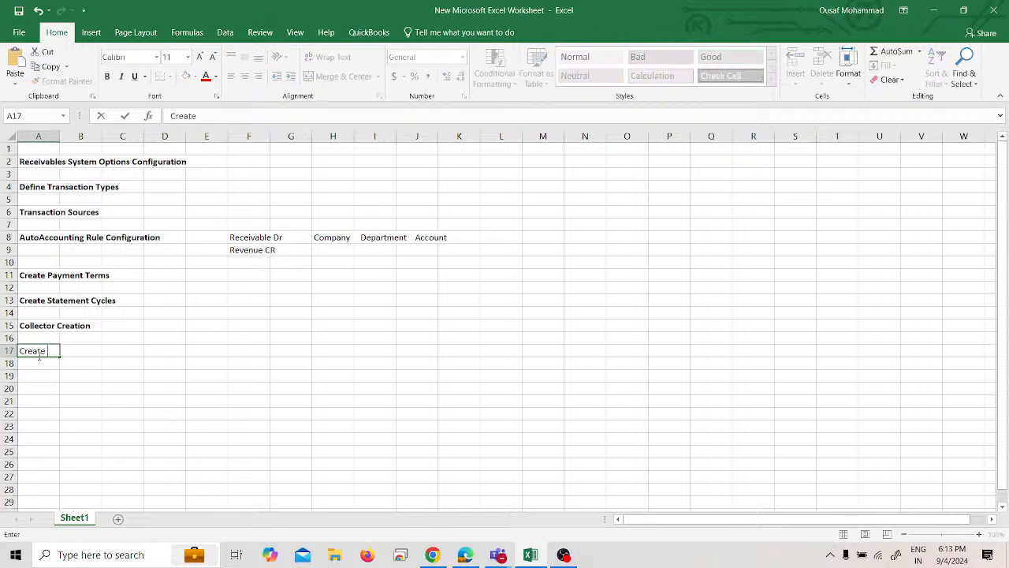
{"action": "type", "text": "Customer Profile Class"}
{"action": "key", "text": "Return"}
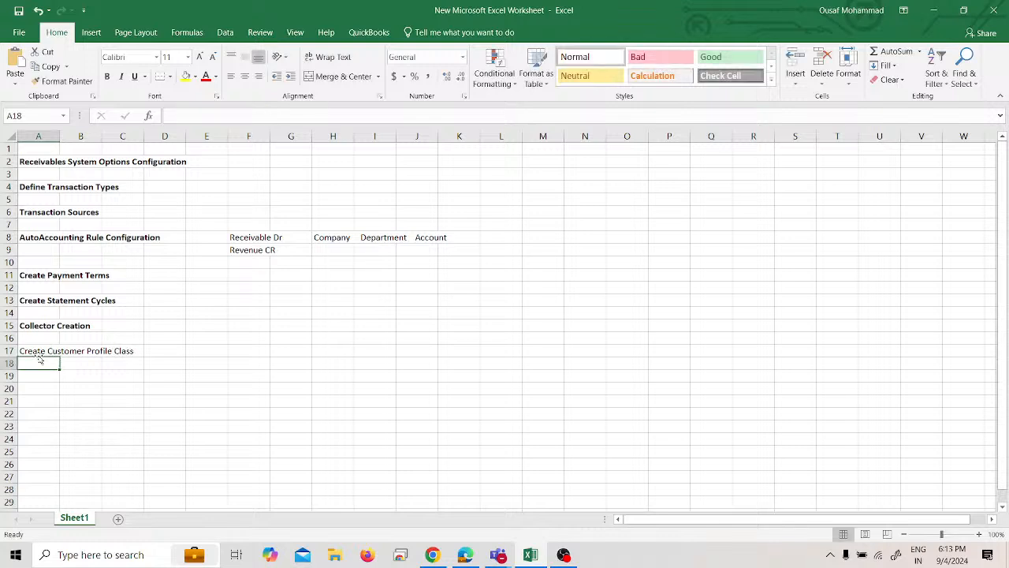
{"action": "left_click", "coordinate": [76, 347]}
{"action": "left_click", "coordinate": [57, 349]}
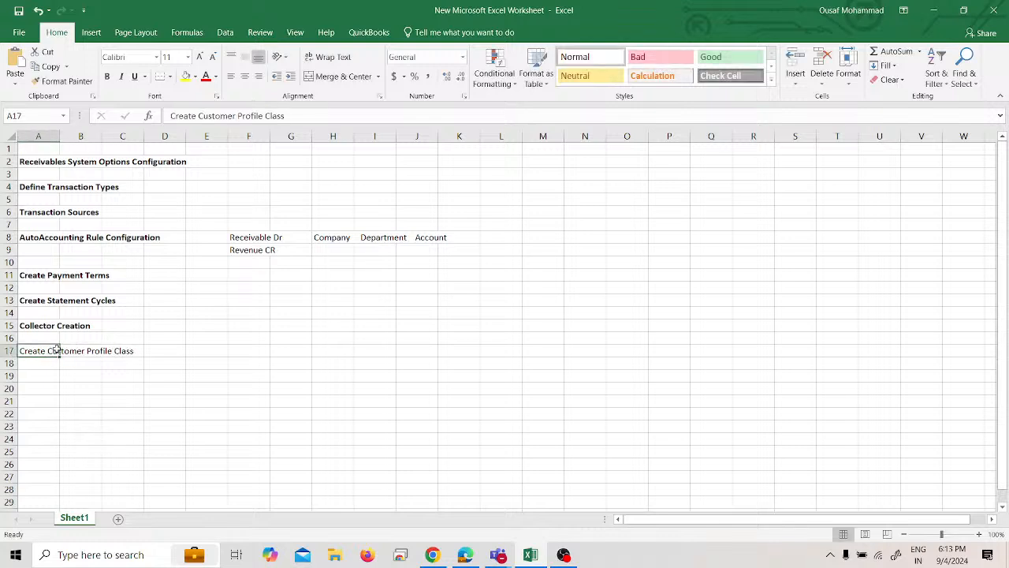
{"action": "key", "text": "ctrl+b"}
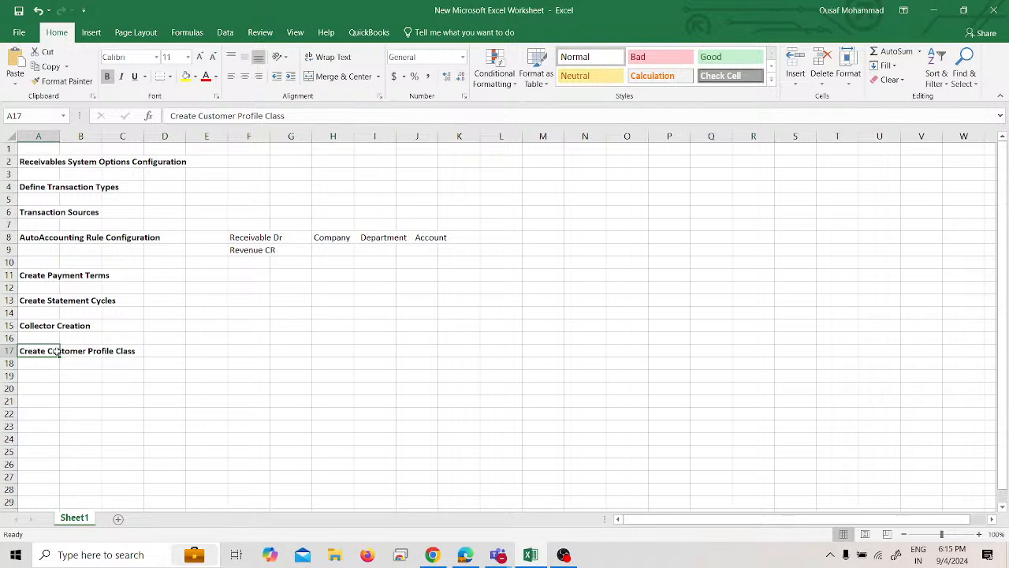
Shorten A17 to 'Create Customer', undo it to restore 'Create Customer Profile Class', and return to Oracle.
{"action": "left_click_drag", "start_coordinate": [285, 116], "coordinate": [238, 115]}
{"action": "key", "text": "BackSpace"}
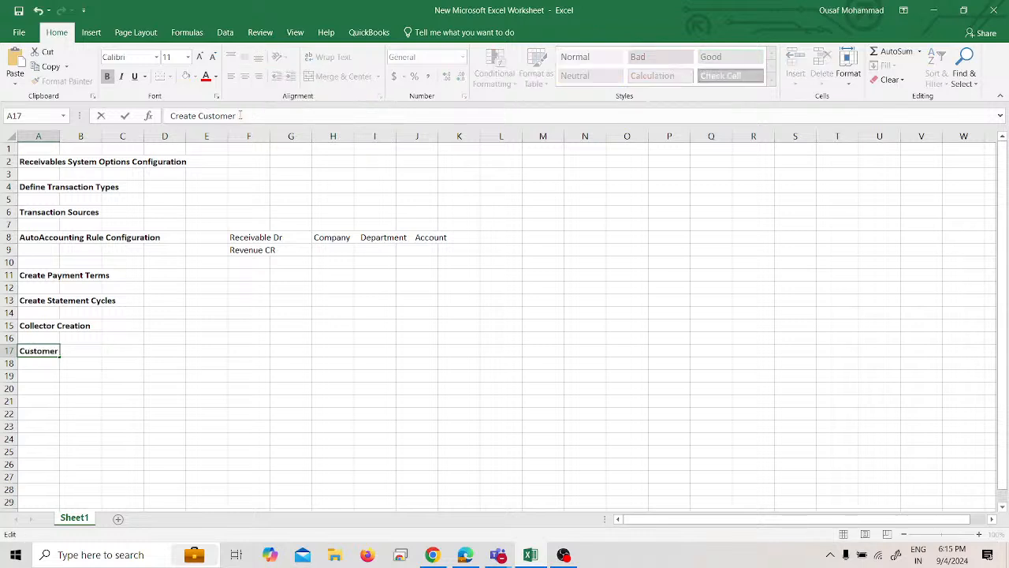
{"action": "key", "text": "Return"}
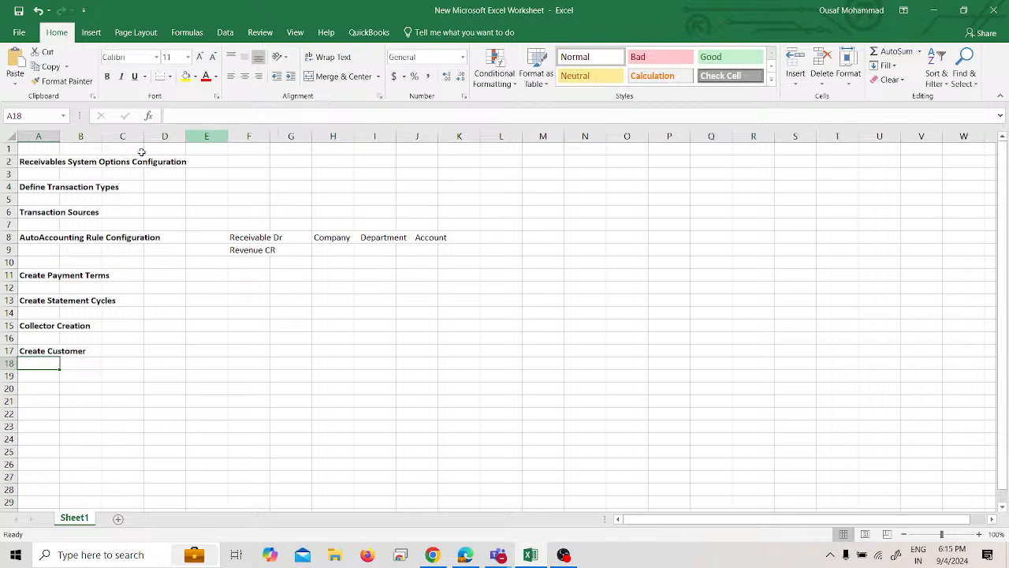
{"action": "left_click", "coordinate": [62, 351]}
{"action": "left_click", "coordinate": [38, 350]}
{"action": "key", "text": "ctrl+z"}
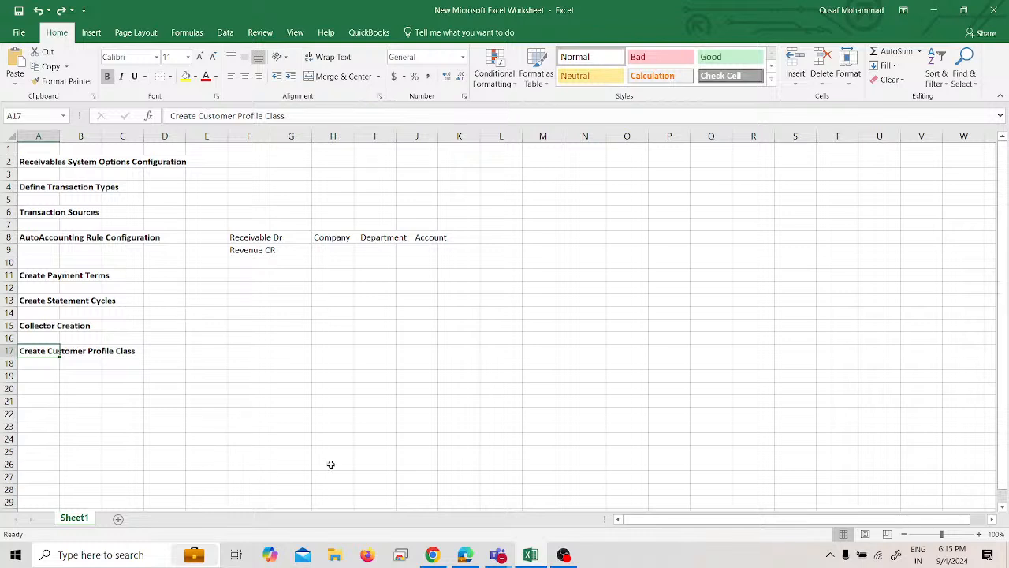
{"action": "key", "text": "alt+Tab"}
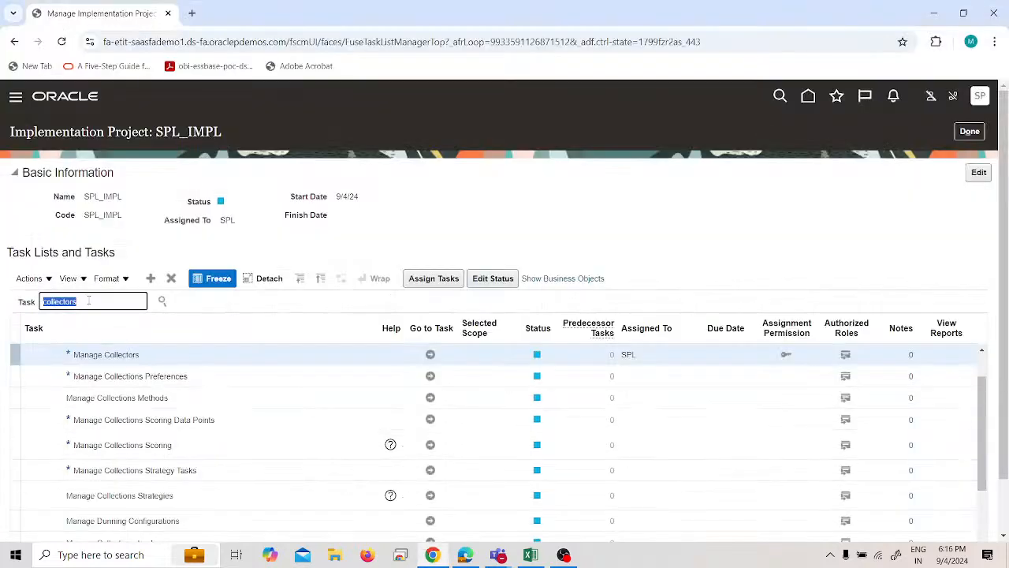
Search project tasks for 'Customer profile class' and open Manage Receivables Customer Profile Classes.
{"action": "type", "text": "Customer profile class"}
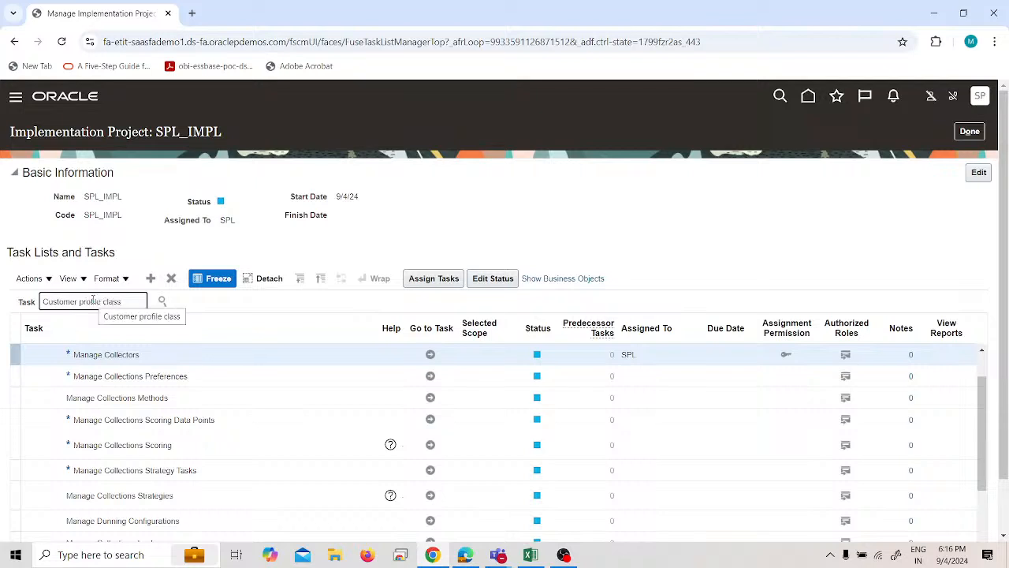
{"action": "key", "text": "Return"}
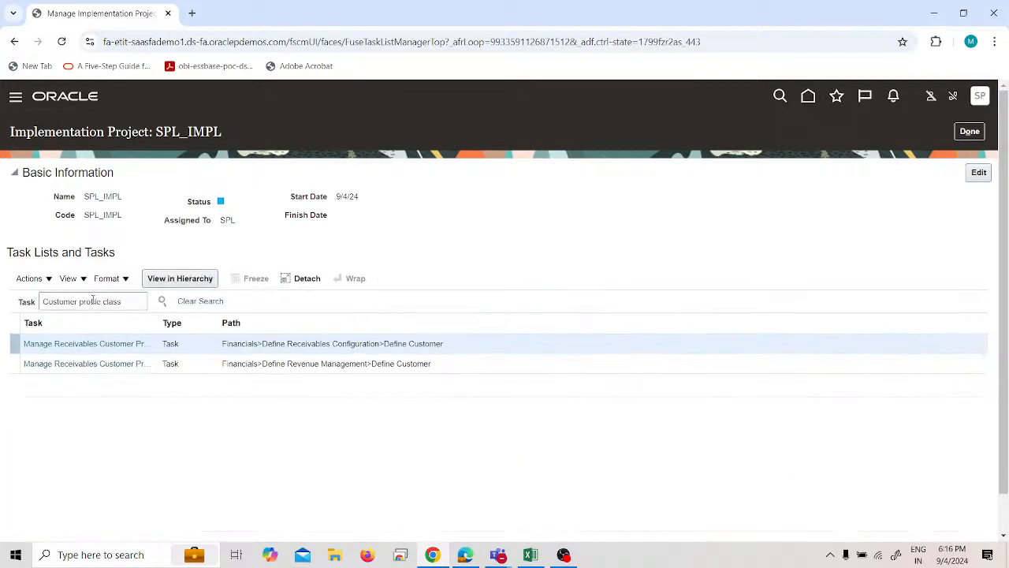
{"action": "left_click", "coordinate": [93, 345]}
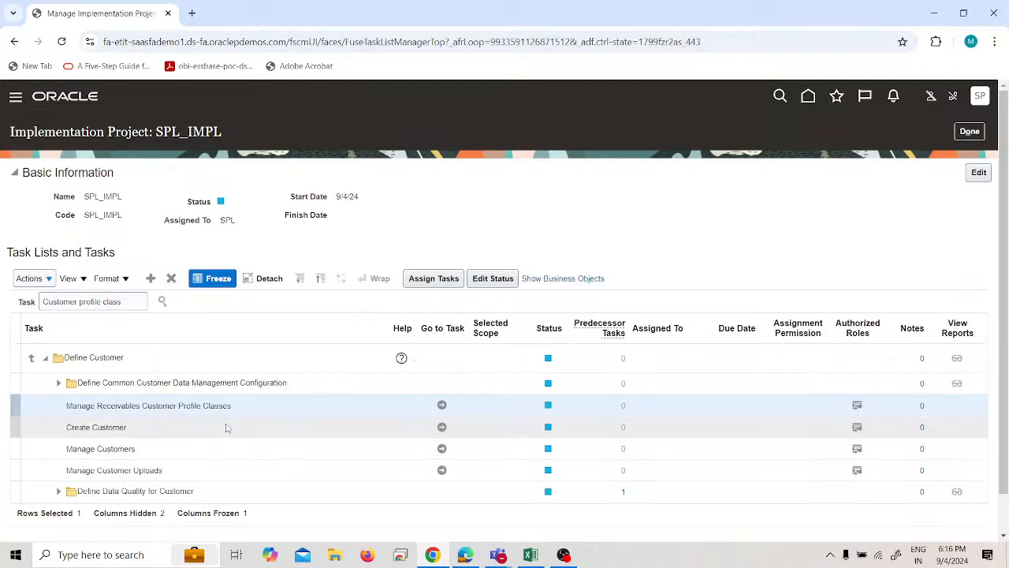
{"action": "left_click", "coordinate": [443, 404]}
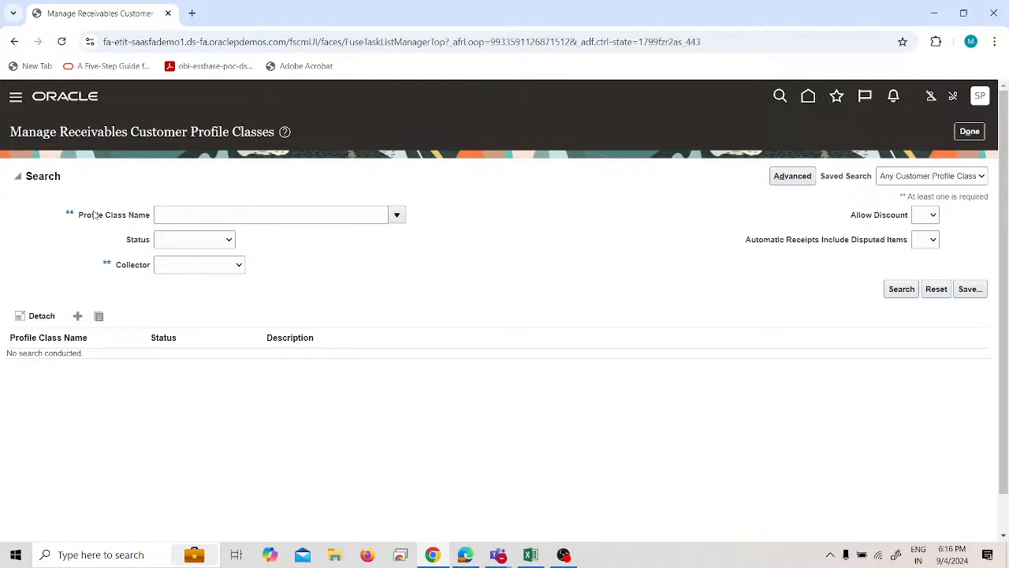
Create a new profile class named SPL Standard, with SPL Standard as its description.
{"action": "left_click", "coordinate": [78, 315]}
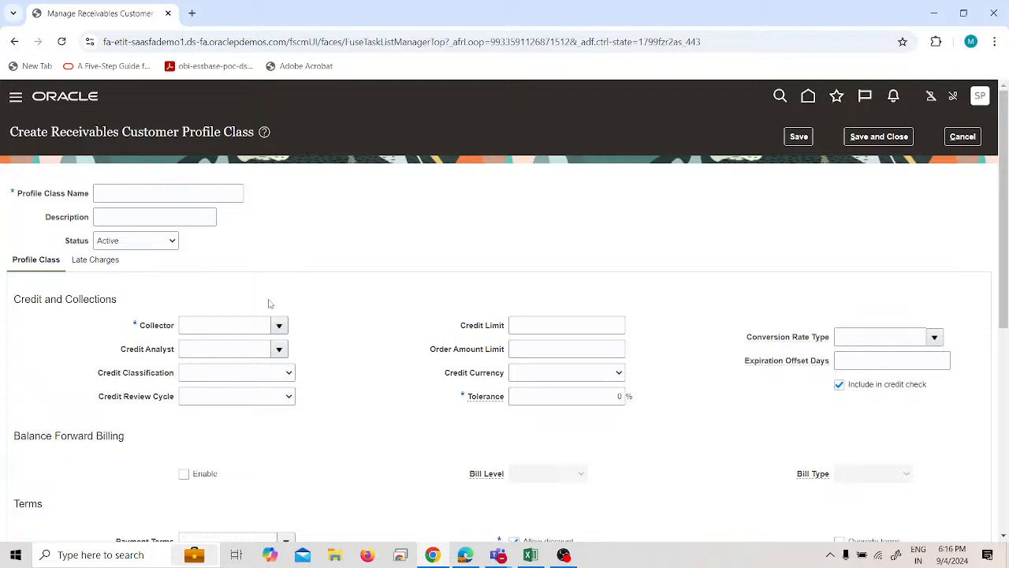
{"action": "left_click", "coordinate": [191, 193]}
{"action": "type", "text": "SPL"}
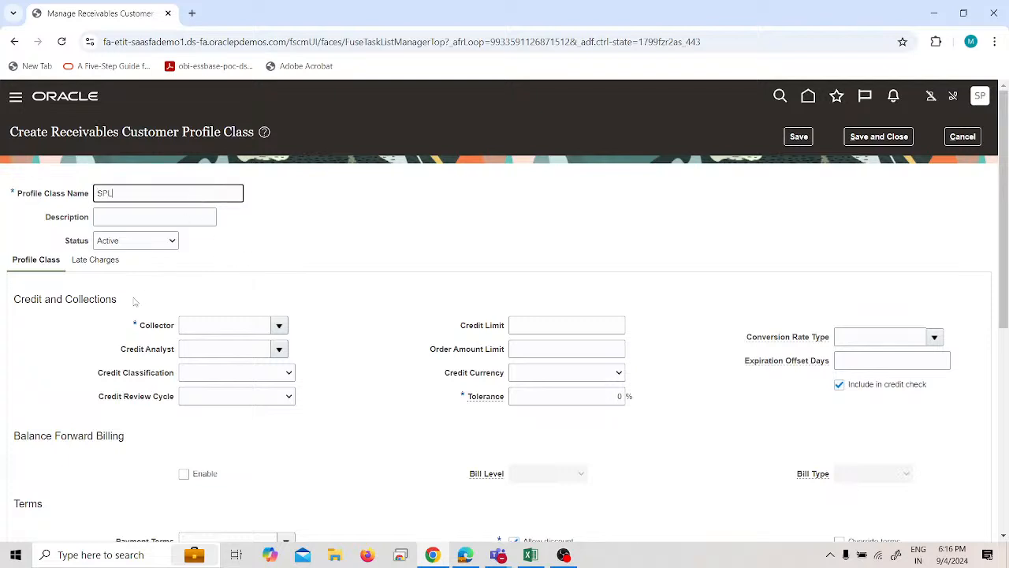
{"action": "type", "text": " Standard"}
{"action": "left_click", "coordinate": [211, 176]}
{"action": "left_click", "coordinate": [207, 189]}
{"action": "key", "text": "ctrl+a"}
{"action": "key", "text": "ctrl+c"}
{"action": "left_click", "coordinate": [199, 209]}
{"action": "key", "text": "ctrl+v"}
{"action": "left_click", "coordinate": [280, 239]}
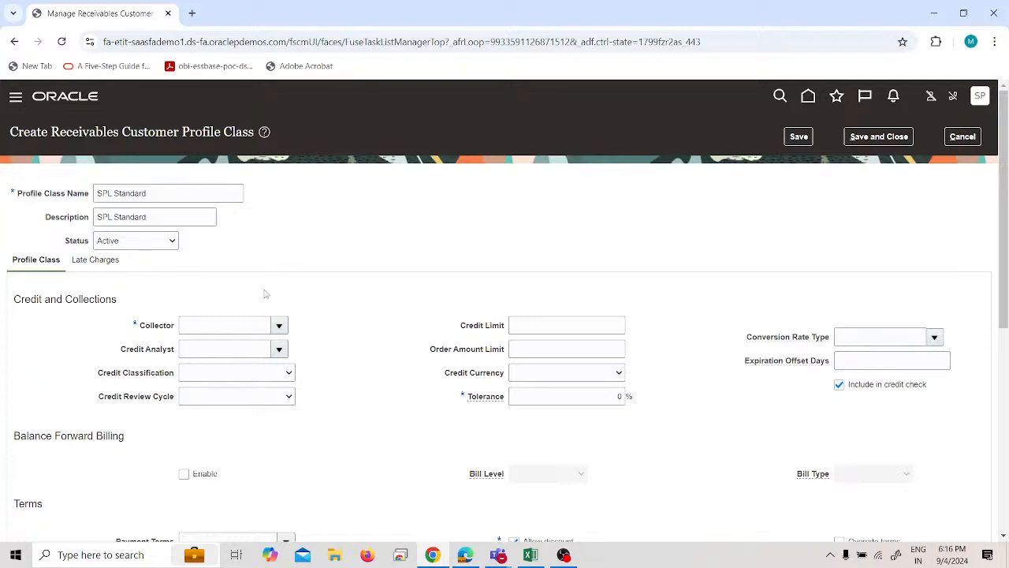
Assign SPL Collector as the profile class's collector.
{"action": "left_click", "coordinate": [252, 326]}
{"action": "type", "text": "SPL"}
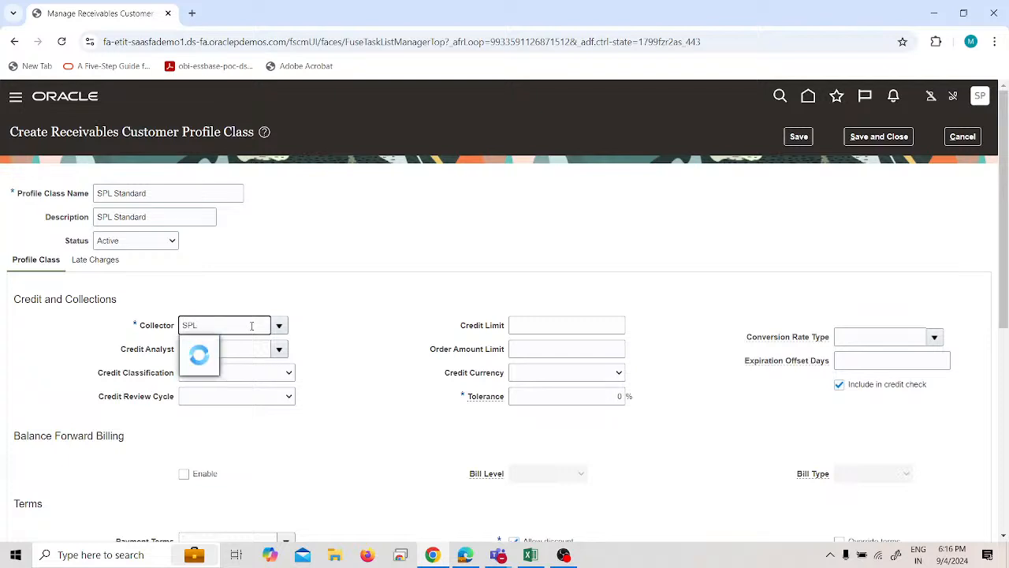
{"action": "left_click", "coordinate": [233, 349]}
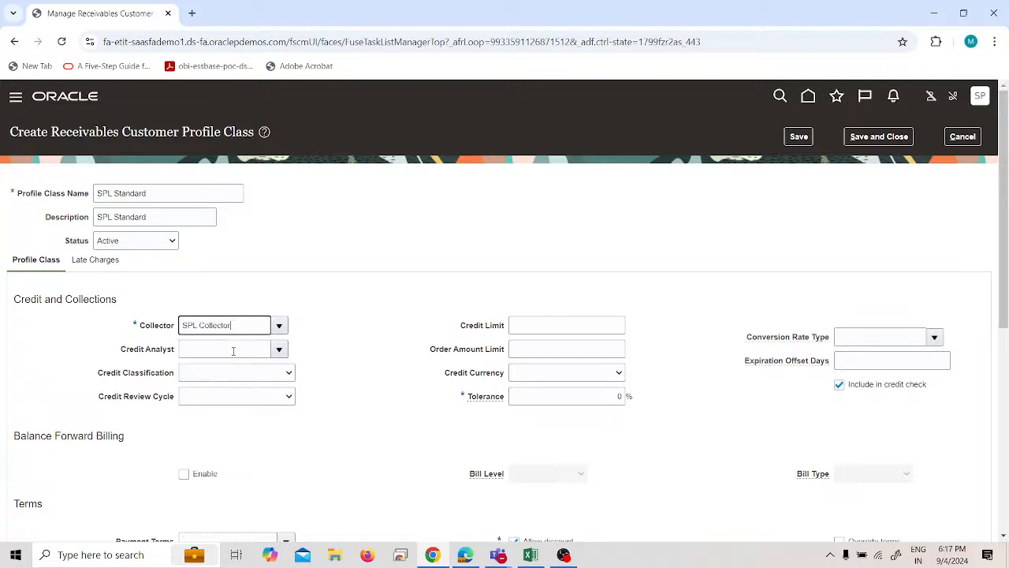
{"action": "left_click", "coordinate": [361, 335]}
{"action": "scroll", "coordinate": [329, 369], "scroll_direction": "down", "scroll_amount": 2}
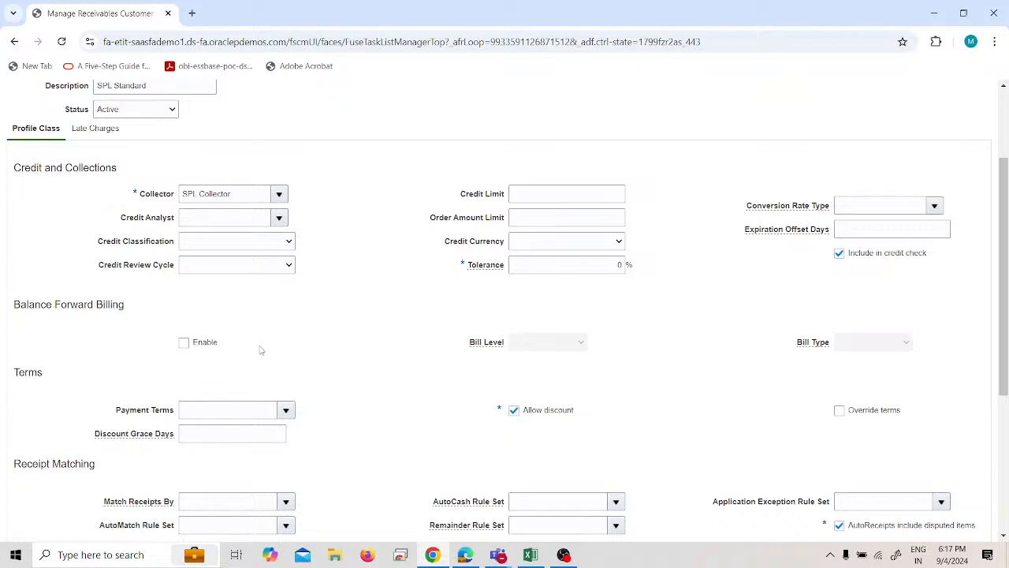
Search payment terms for SPL and set the profile class's payment terms to SPL Immediate.
{"action": "scroll", "coordinate": [247, 322], "scroll_direction": "down", "scroll_amount": 3}
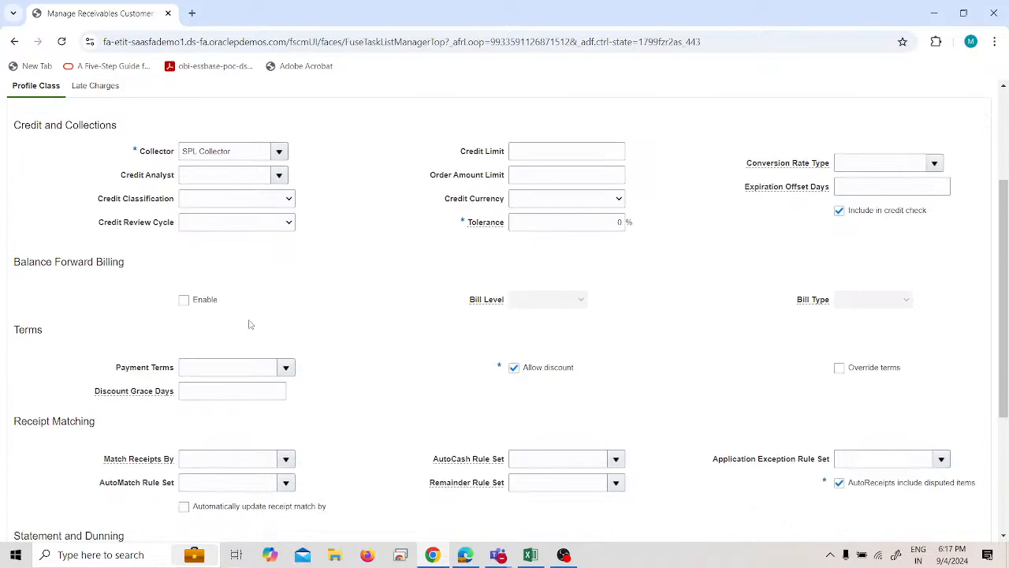
{"action": "scroll", "coordinate": [222, 347], "scroll_direction": "down", "scroll_amount": 2}
{"action": "scroll", "coordinate": [311, 354], "scroll_direction": "up", "scroll_amount": 2}
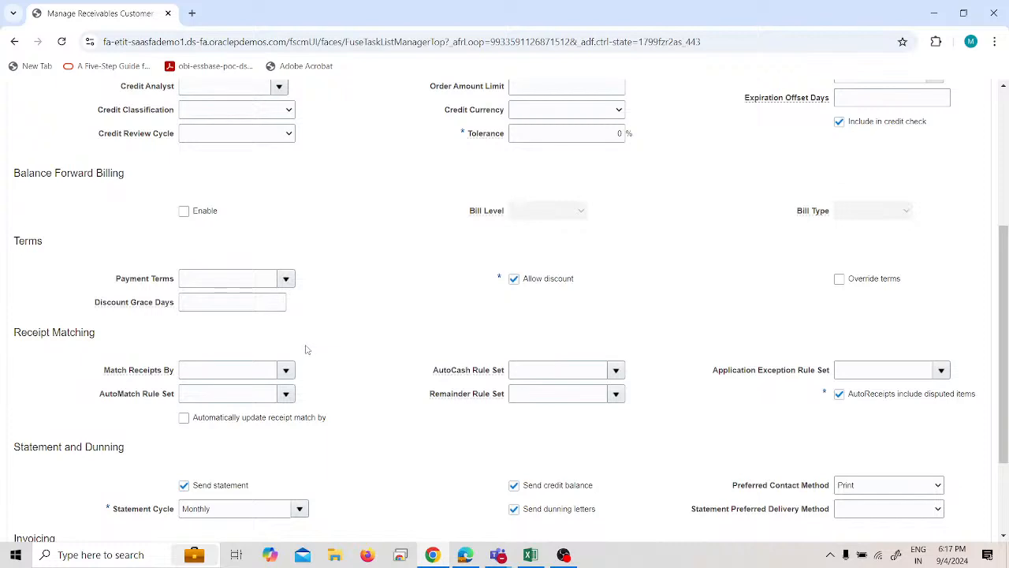
{"action": "scroll", "coordinate": [309, 349], "scroll_direction": "up", "scroll_amount": 1}
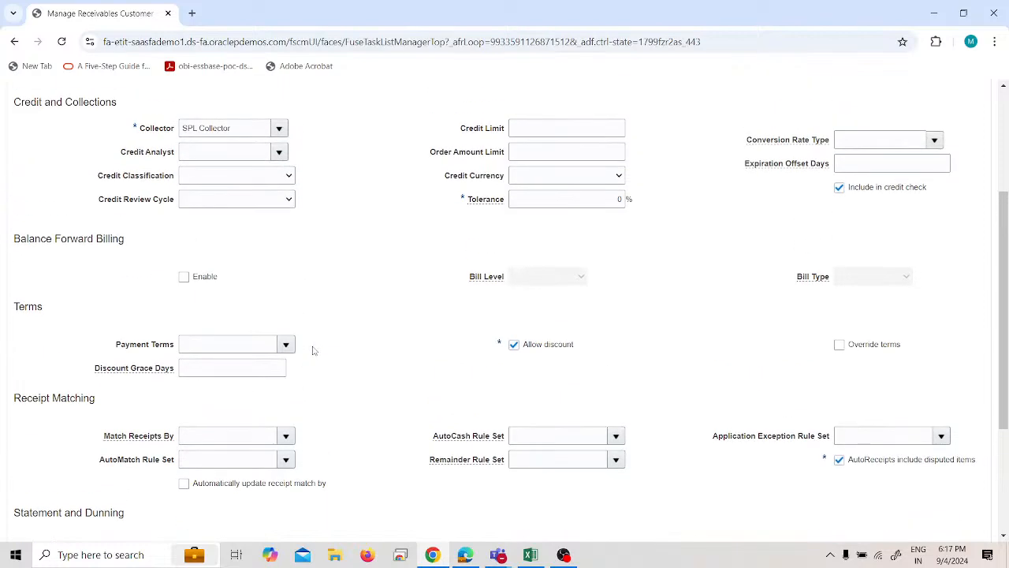
{"action": "left_click", "coordinate": [221, 340]}
{"action": "left_click", "coordinate": [287, 344]}
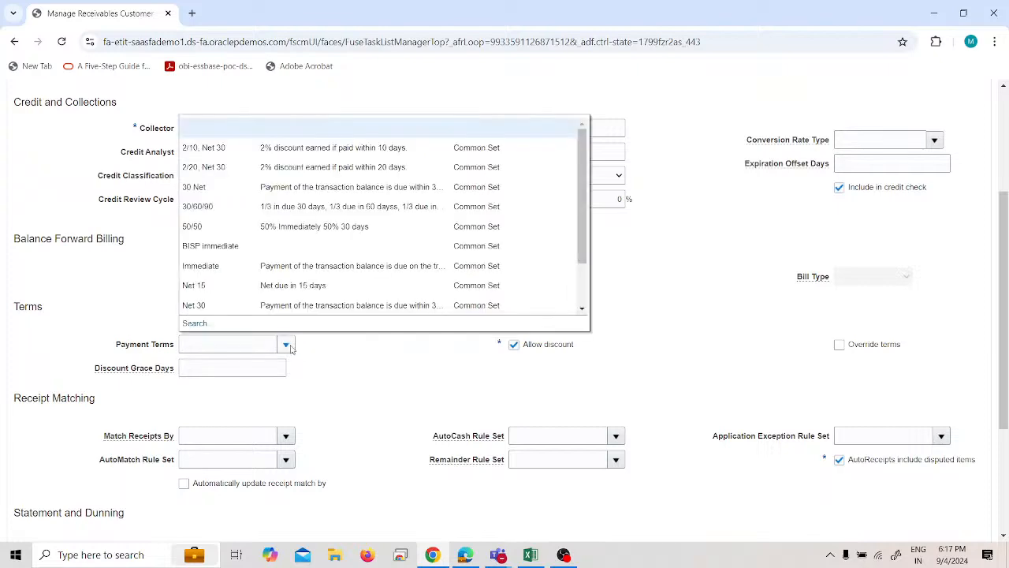
{"action": "left_click", "coordinate": [246, 341]}
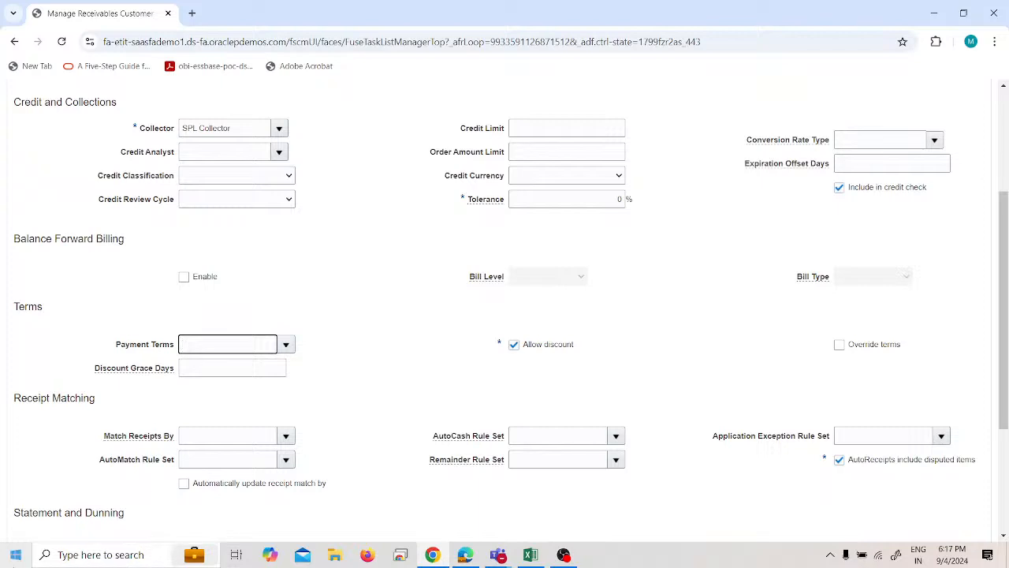
{"action": "type", "text": "SPL"}
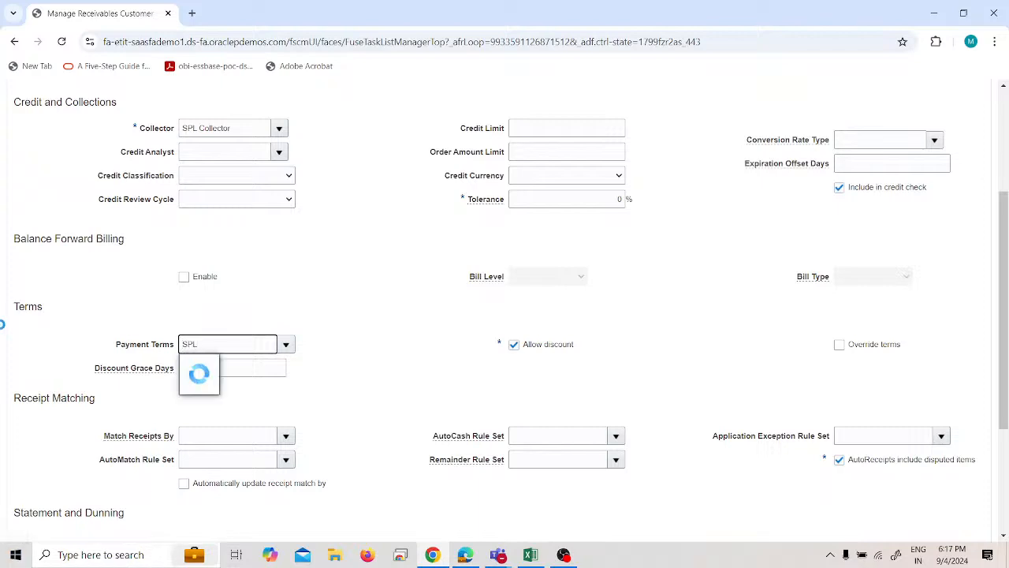
{"action": "left_click", "coordinate": [287, 345]}
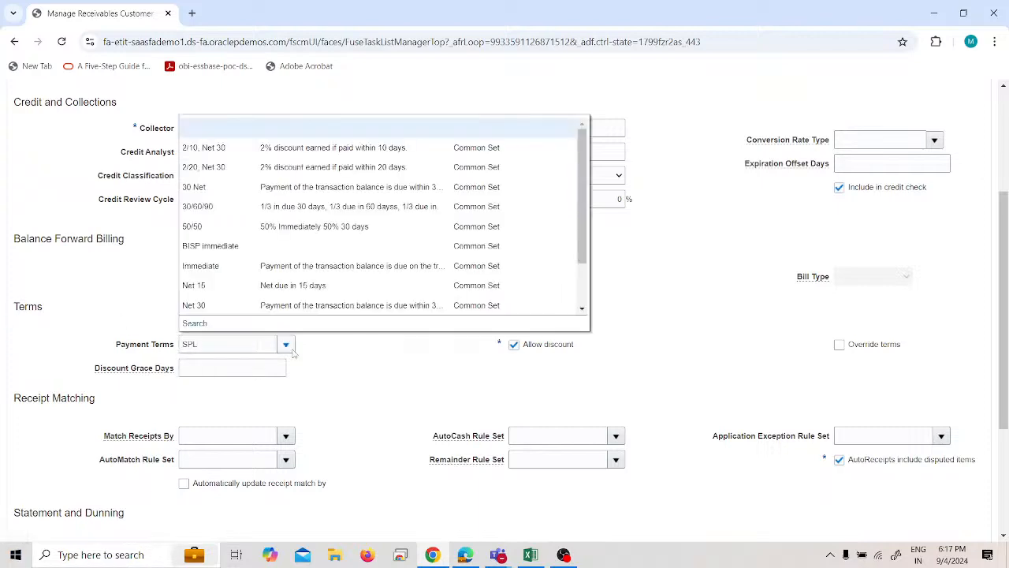
{"action": "left_click", "coordinate": [209, 323]}
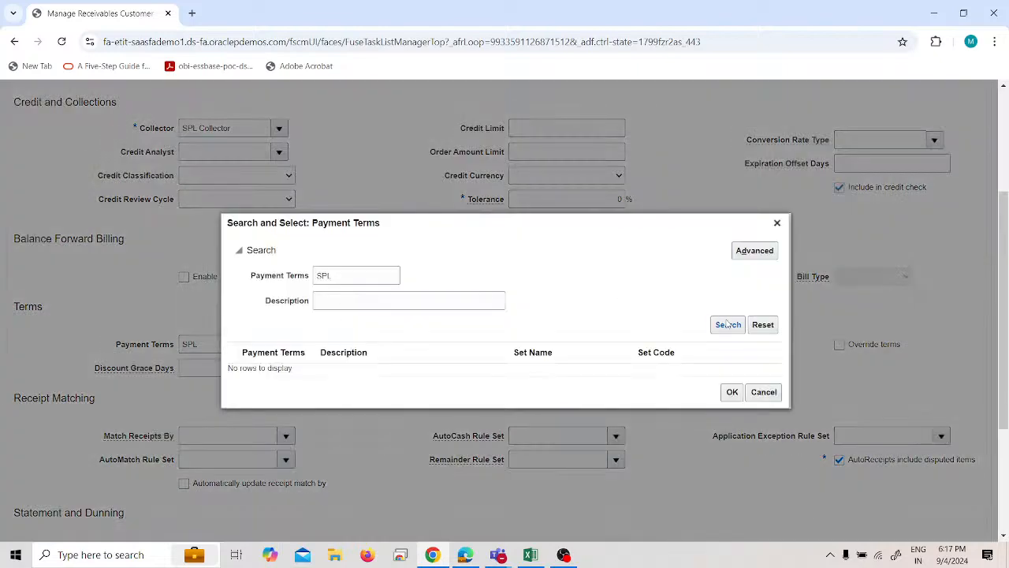
{"action": "left_click", "coordinate": [592, 359]}
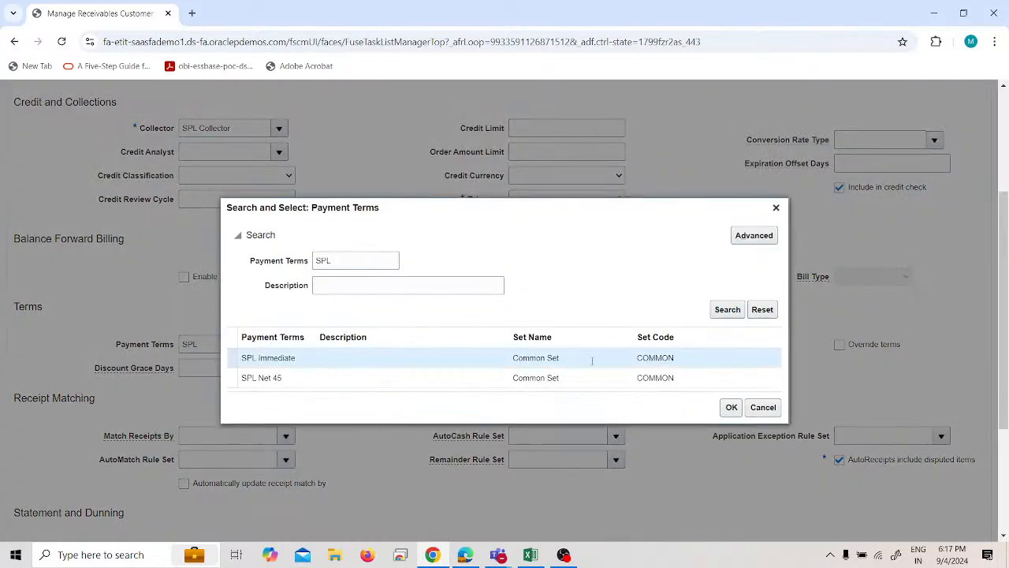
{"action": "left_click", "coordinate": [728, 408]}
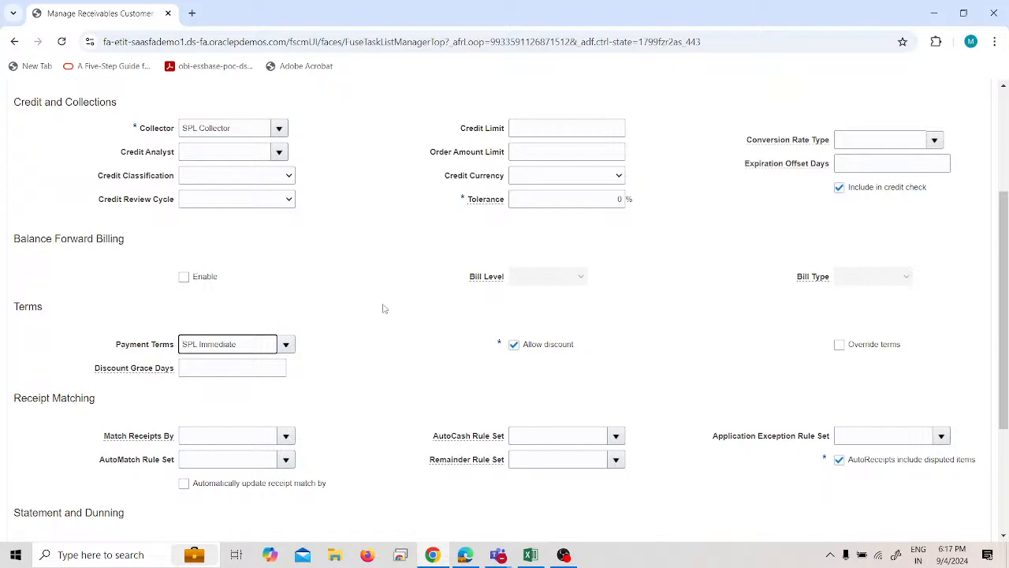
{"action": "scroll", "coordinate": [385, 311], "scroll_direction": "down", "scroll_amount": 1}
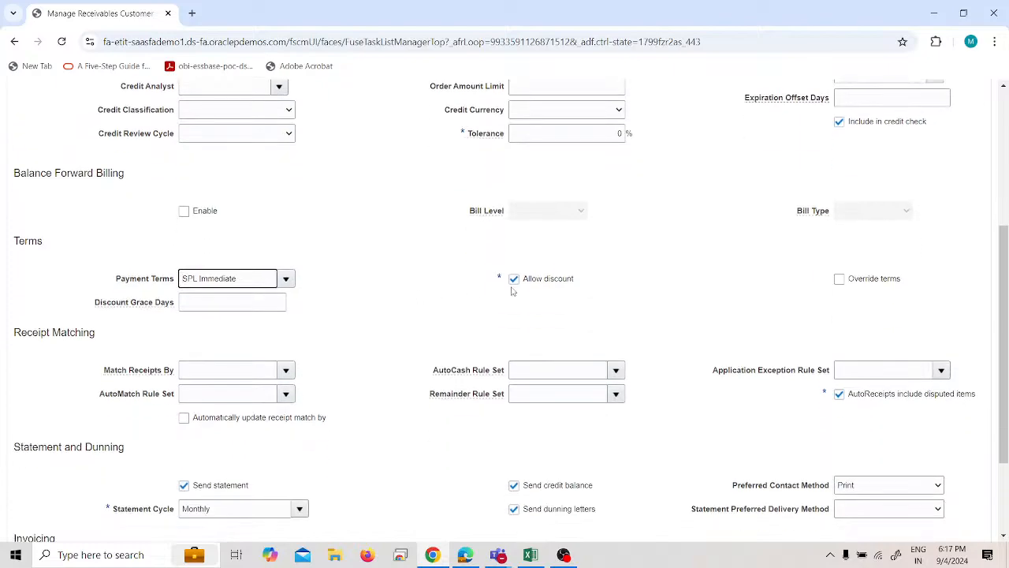
{"action": "scroll", "coordinate": [420, 298], "scroll_direction": "down", "scroll_amount": 1}
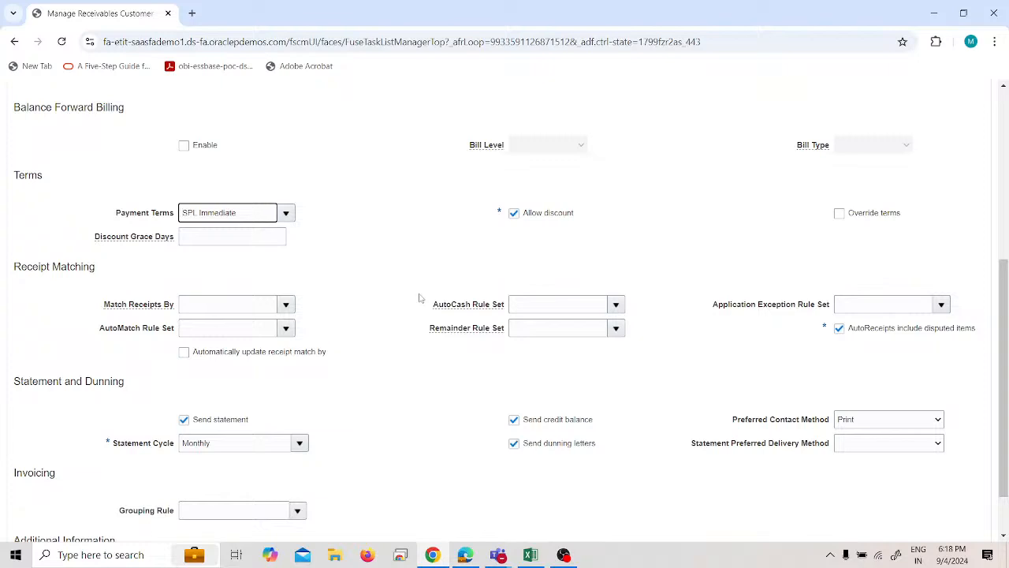
{"action": "scroll", "coordinate": [377, 285], "scroll_direction": "down", "scroll_amount": 1}
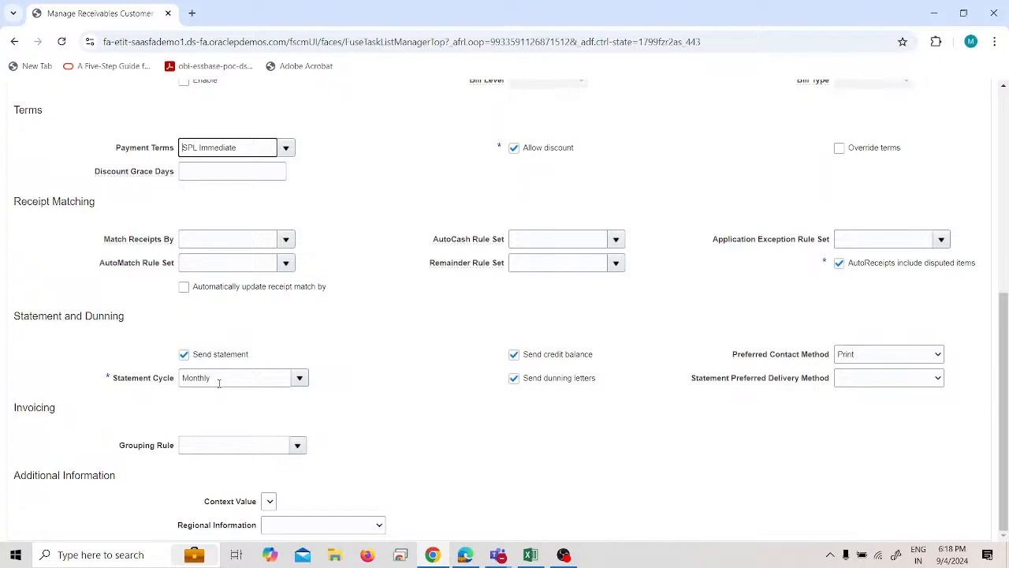
{"action": "scroll", "coordinate": [260, 362], "scroll_direction": "up", "scroll_amount": 4}
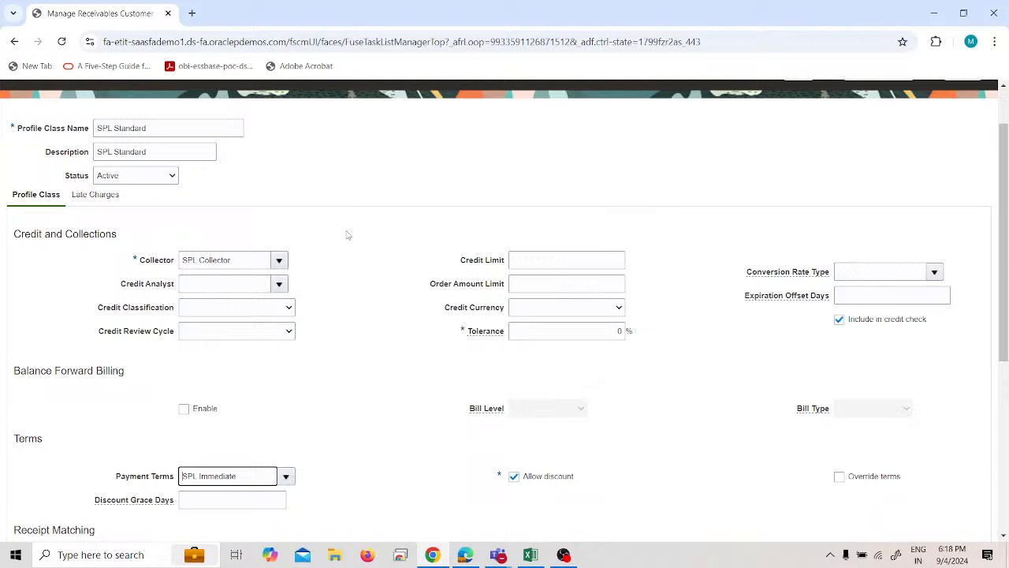
{"action": "left_click", "coordinate": [118, 194]}
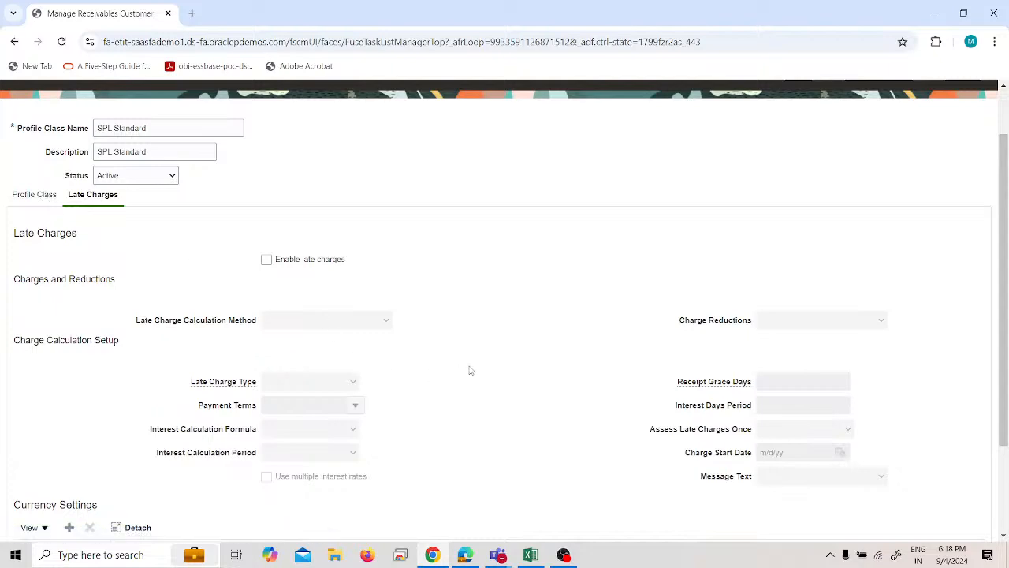
{"action": "scroll", "coordinate": [473, 371], "scroll_direction": "down", "scroll_amount": 1}
{"action": "scroll", "coordinate": [475, 371], "scroll_direction": "down", "scroll_amount": 1}
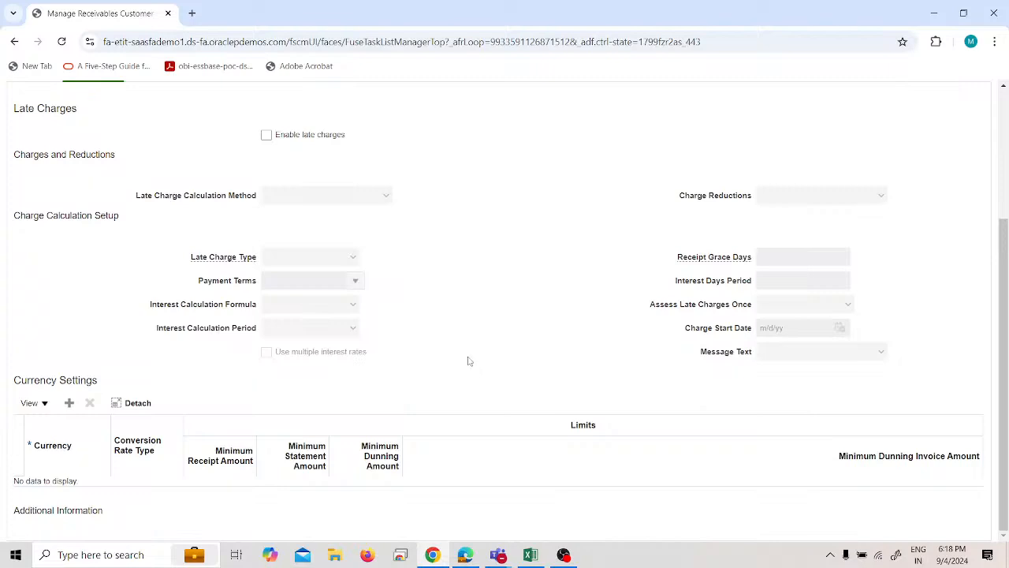
{"action": "scroll", "coordinate": [468, 361], "scroll_direction": "up", "scroll_amount": 1}
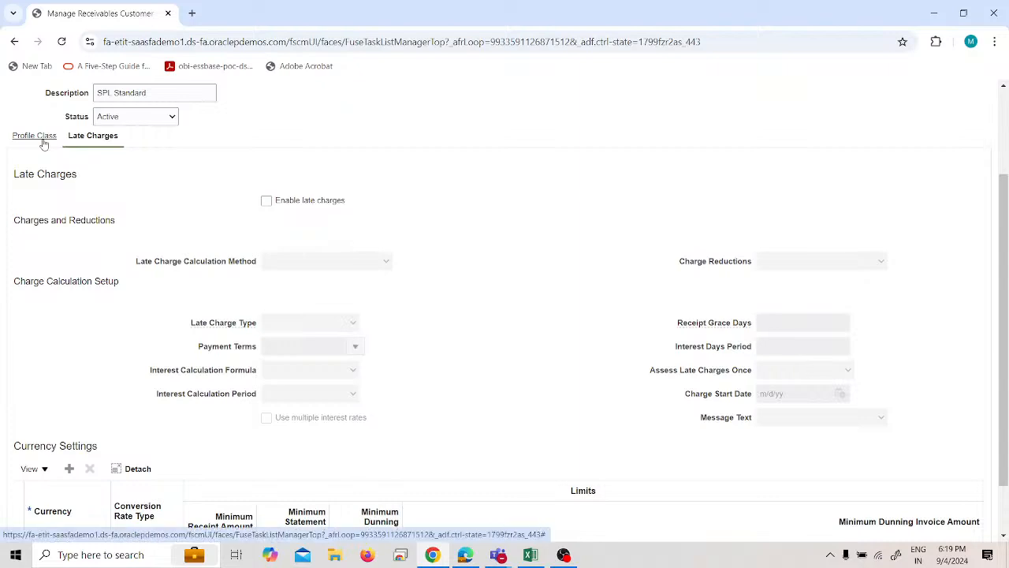
{"action": "left_click", "coordinate": [44, 137]}
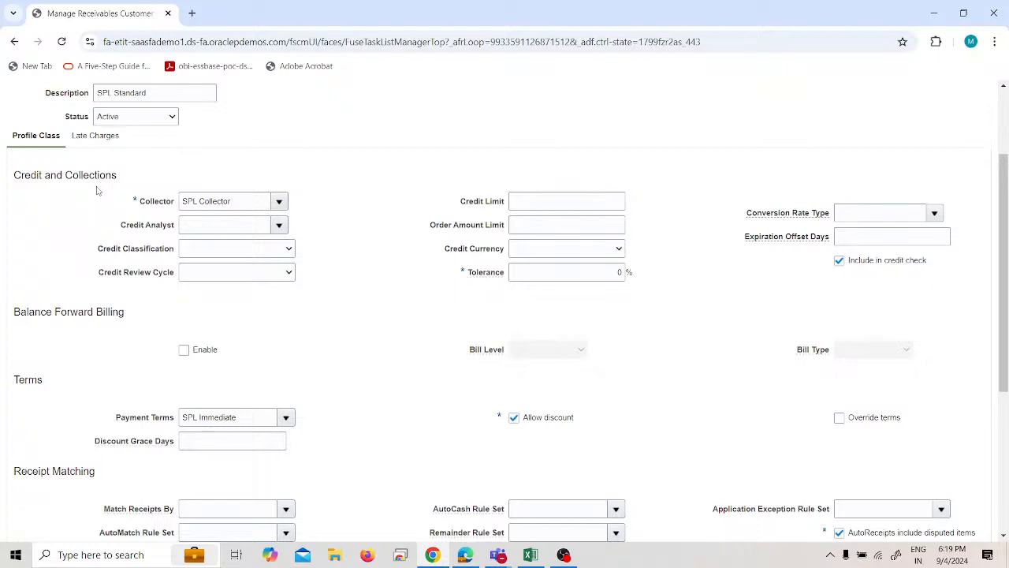
Save SPL Standard, then search profile classes by name to confirm it is listed as Active.
{"action": "scroll", "coordinate": [906, 106], "scroll_direction": "up", "scroll_amount": 2}
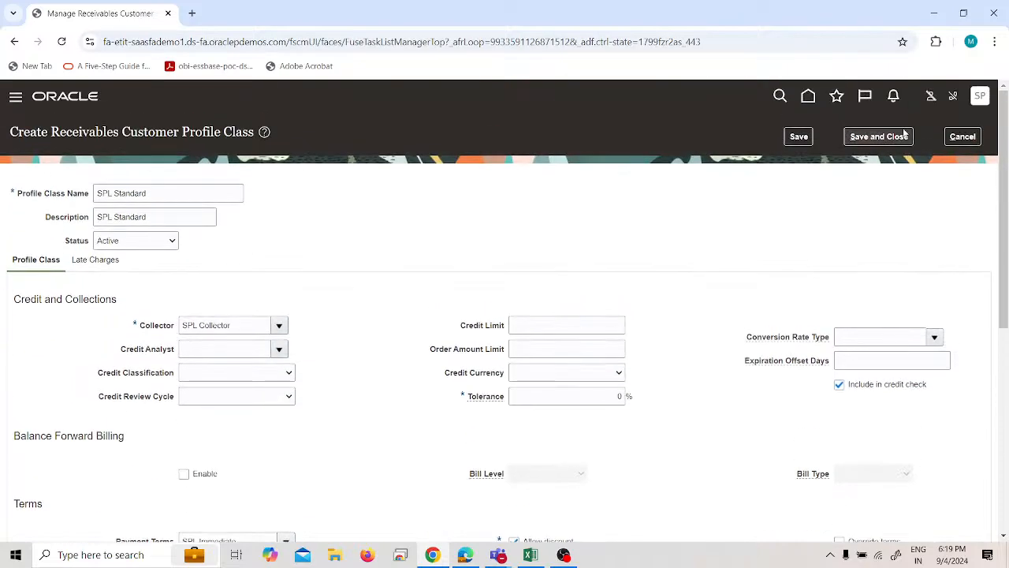
{"action": "left_click", "coordinate": [905, 134]}
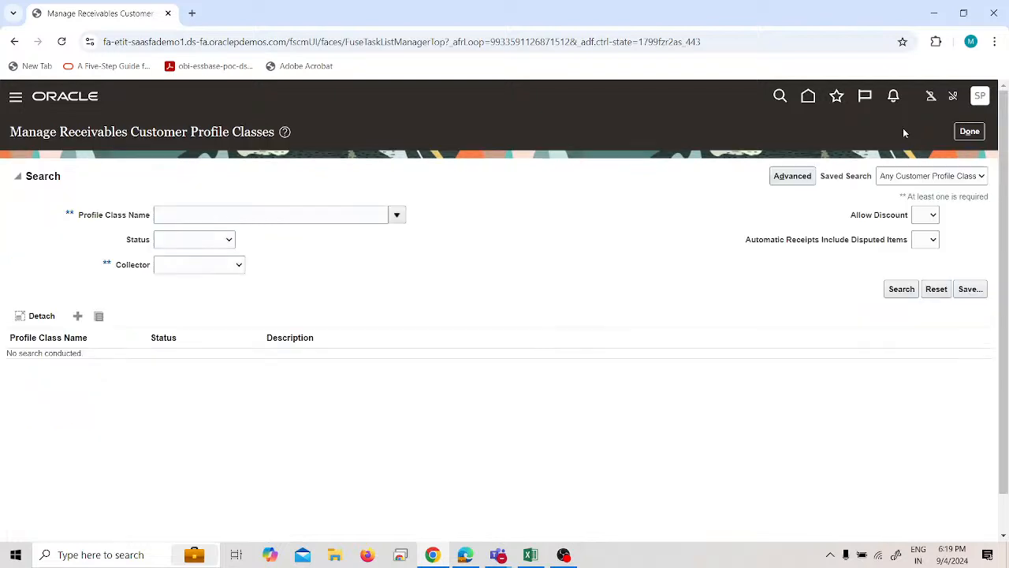
{"action": "left_click", "coordinate": [233, 215]}
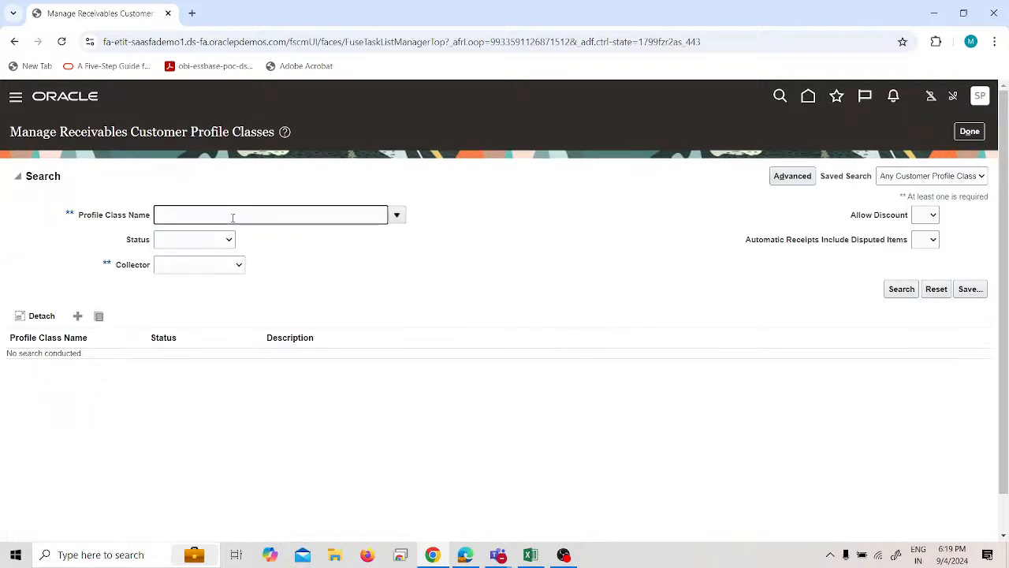
{"action": "type", "text": "SPL"}
{"action": "key", "text": "Tab"}
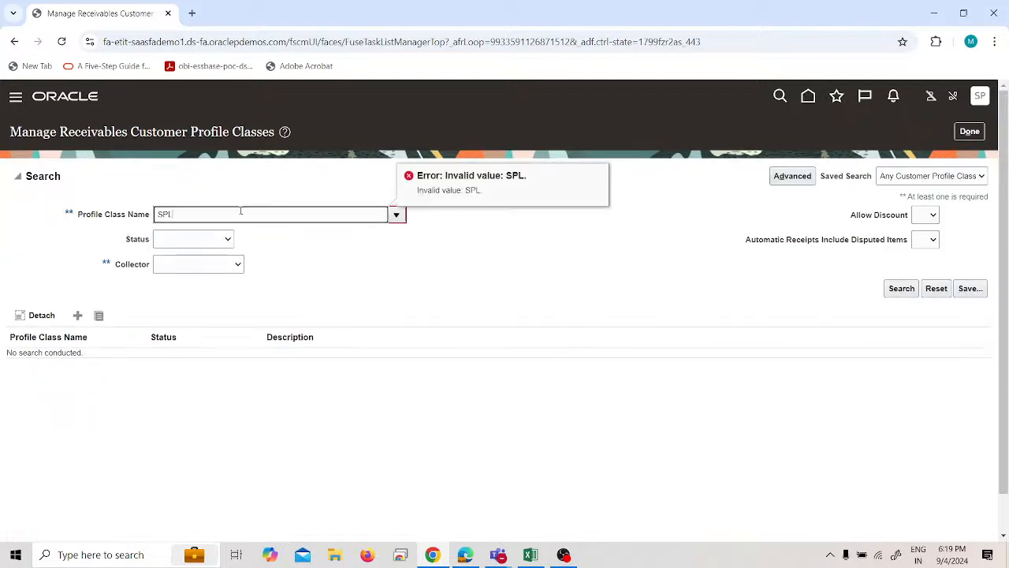
{"action": "left_click", "coordinate": [396, 214]}
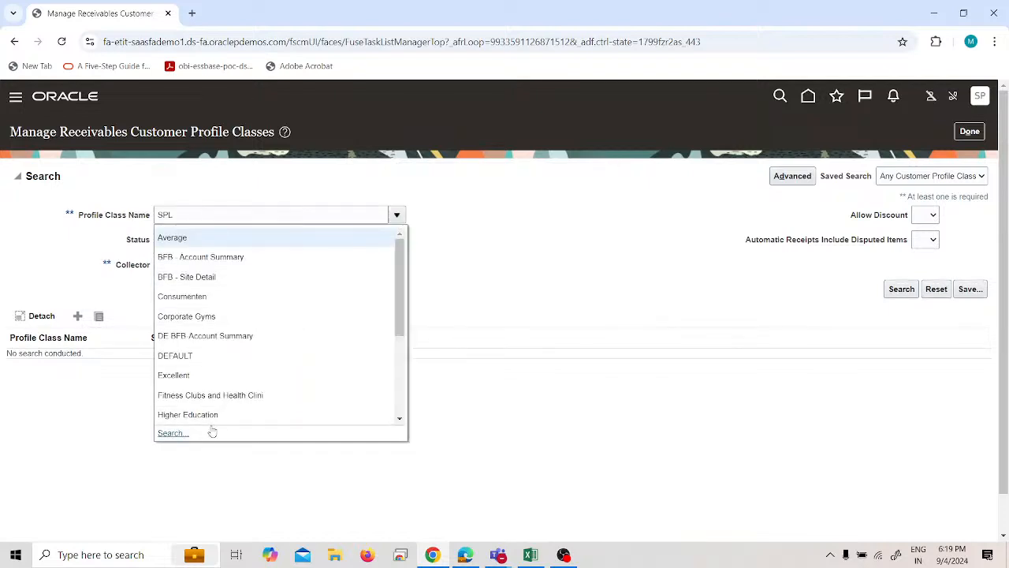
{"action": "left_click", "coordinate": [211, 436]}
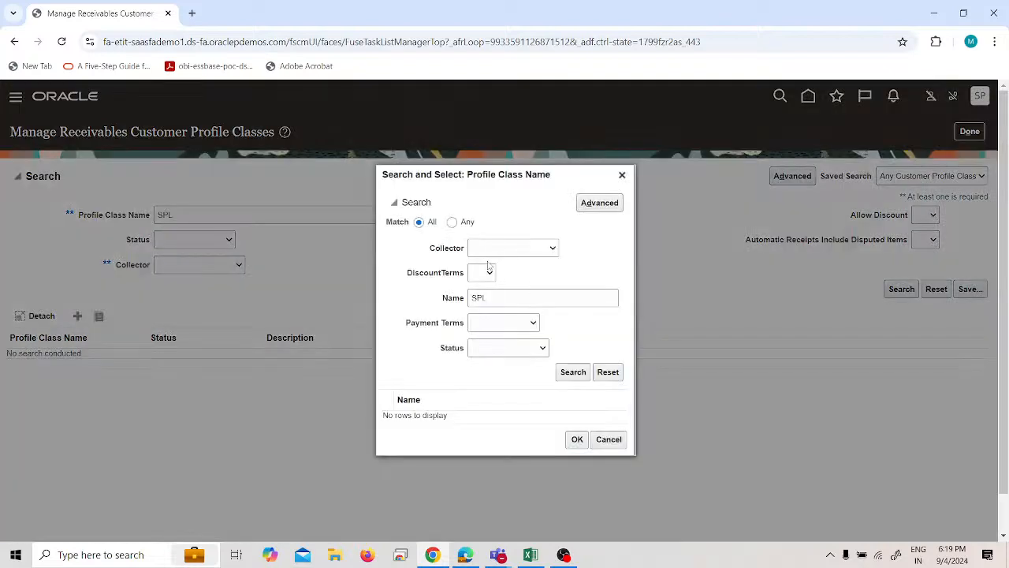
{"action": "left_click", "coordinate": [549, 415]}
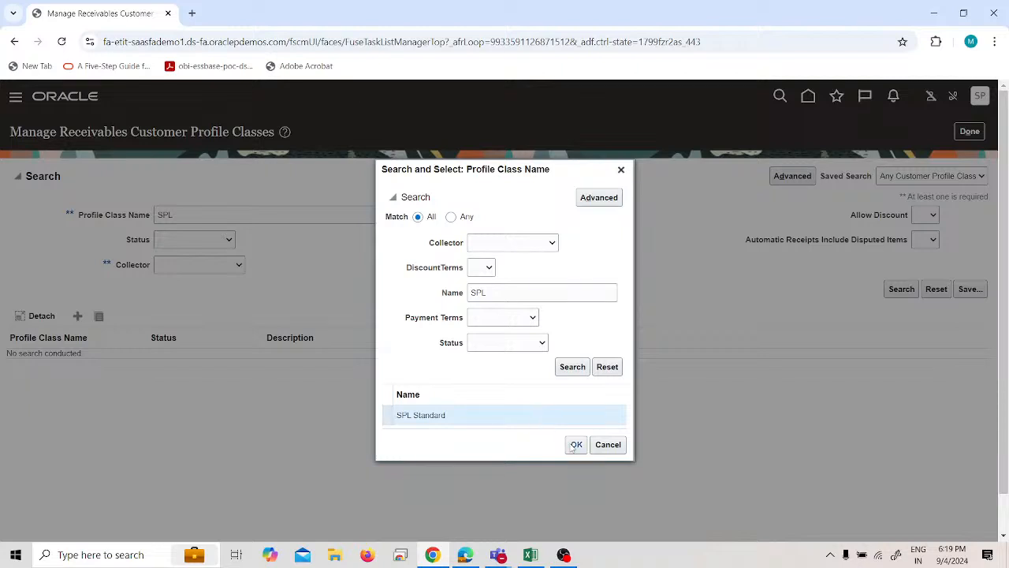
{"action": "left_click", "coordinate": [576, 440]}
{"action": "left_click", "coordinate": [902, 290]}
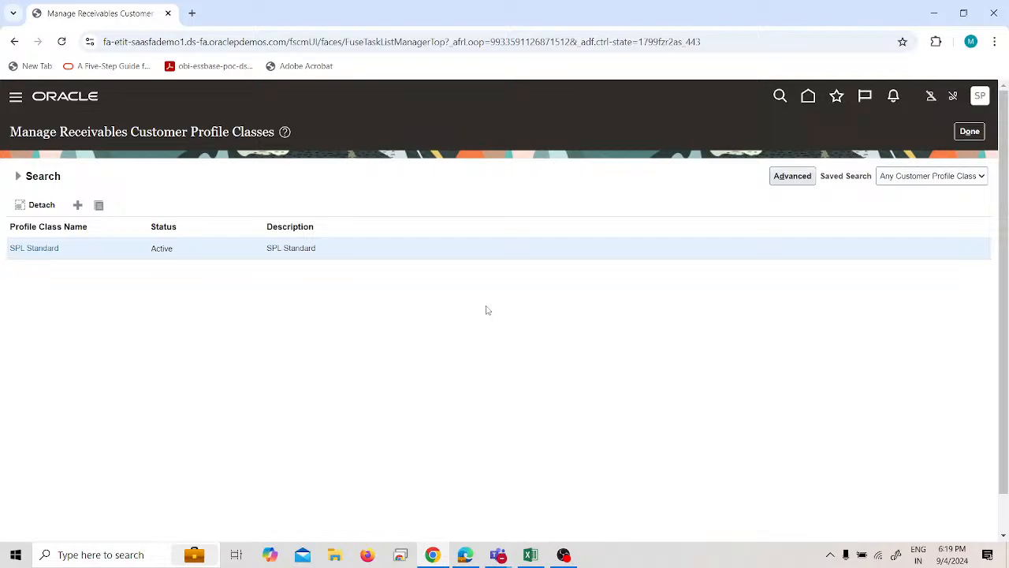
{"action": "key", "text": "alt+Tab"}
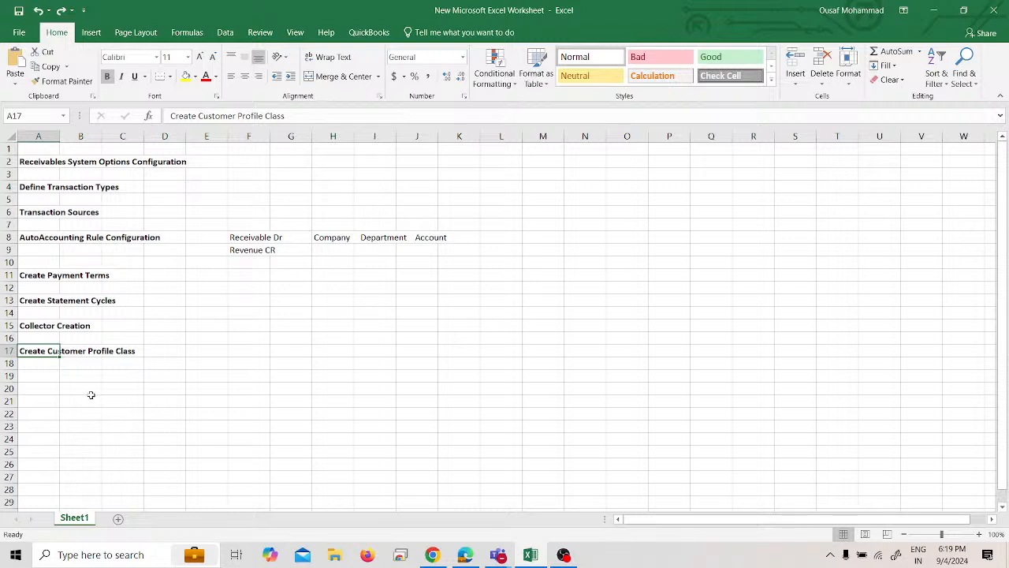
Type 'Create reference data set for customer site' into A19, bold it, and switch back to Oracle.
{"action": "left_click", "coordinate": [44, 380]}
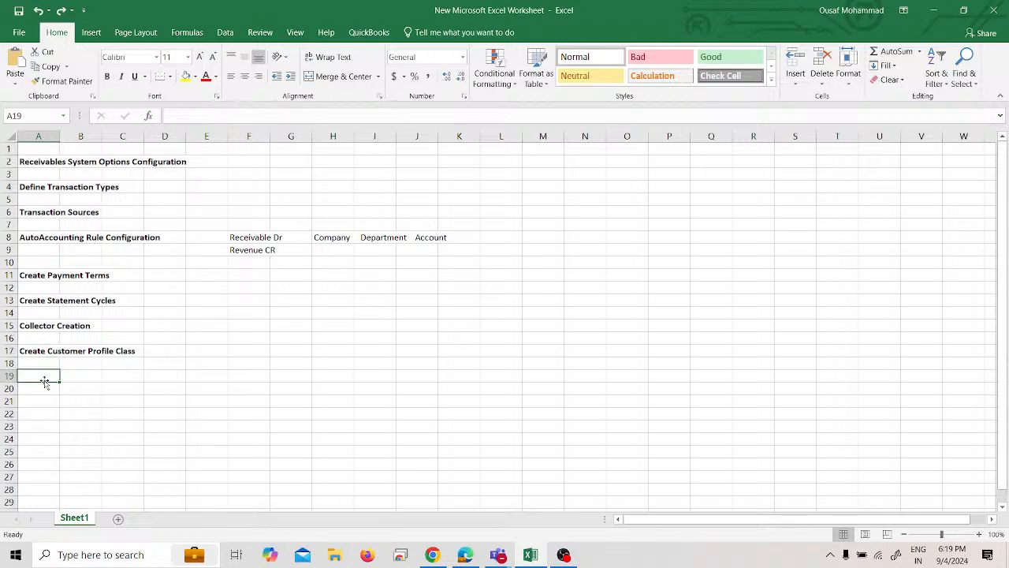
{"action": "type", "text": "REC"}
{"action": "key", "text": "BackSpace"}
{"action": "key", "text": "BackSpace"}
{"action": "key", "text": "BackSpace"}
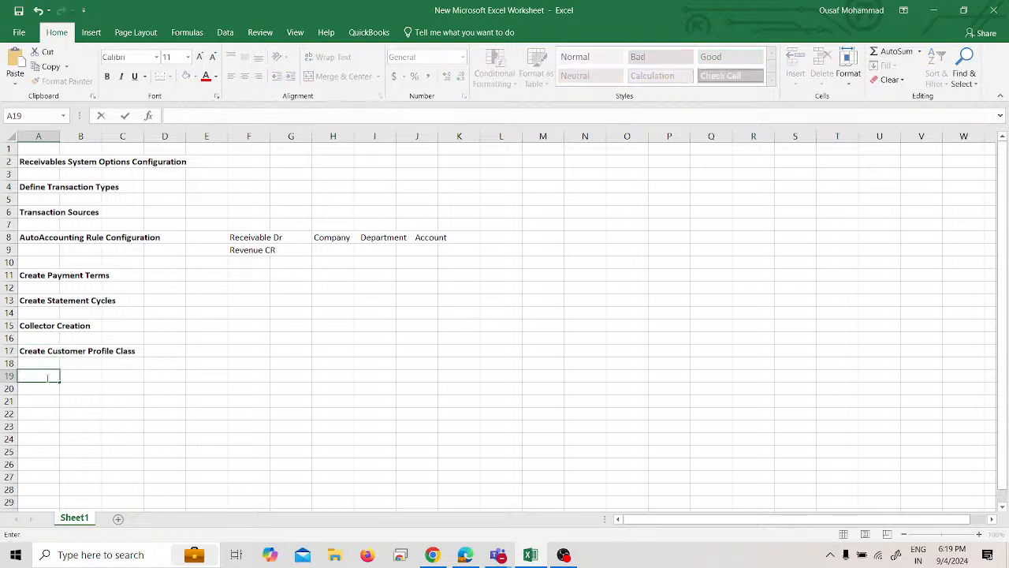
{"action": "type", "text": "Create reference data"}
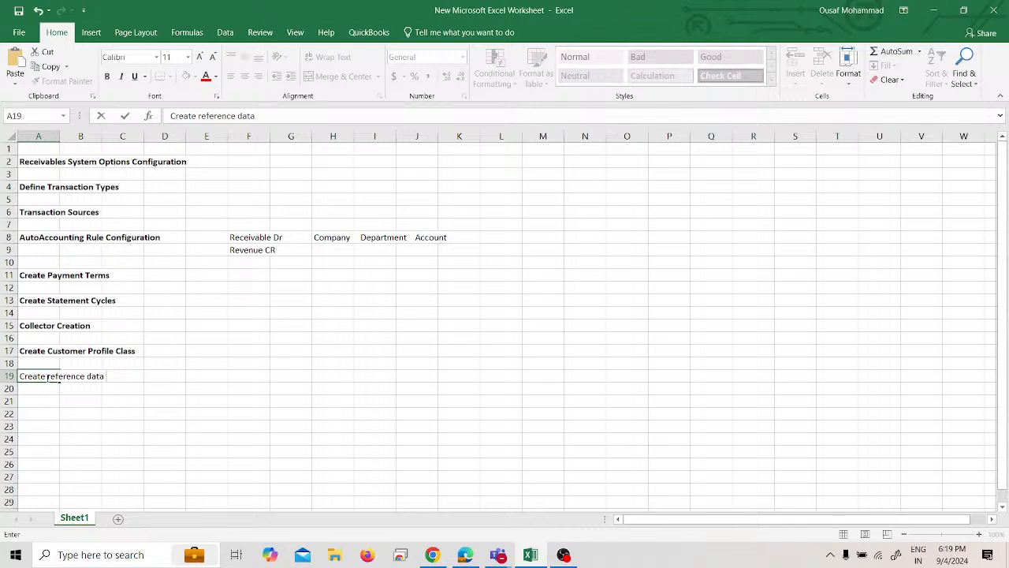
{"action": "type", "text": " set for customer ste"}
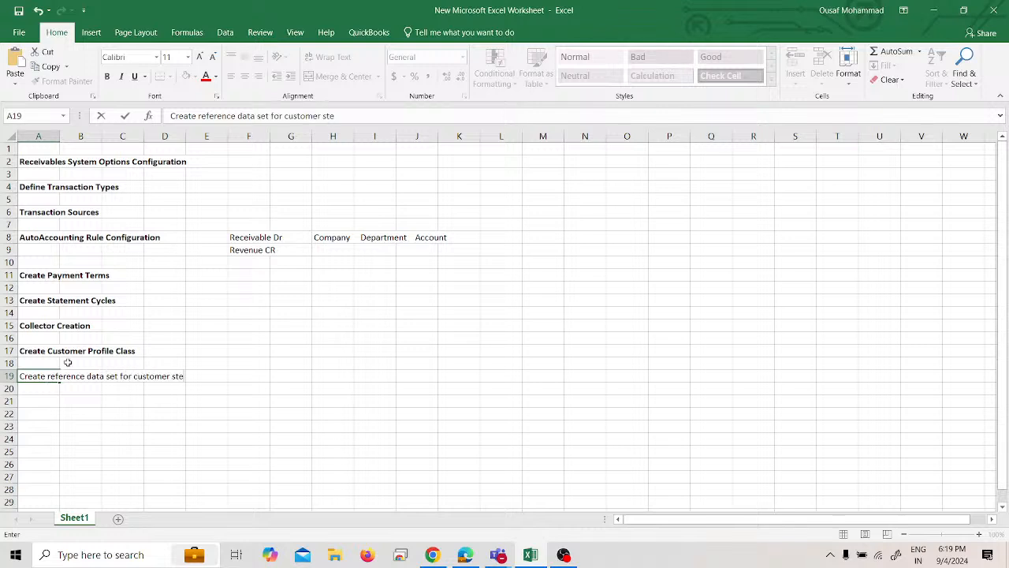
{"action": "key", "text": "BackSpace"}
{"action": "key", "text": "BackSpace"}
{"action": "type", "text": "ite"}
{"action": "key", "text": "Return"}
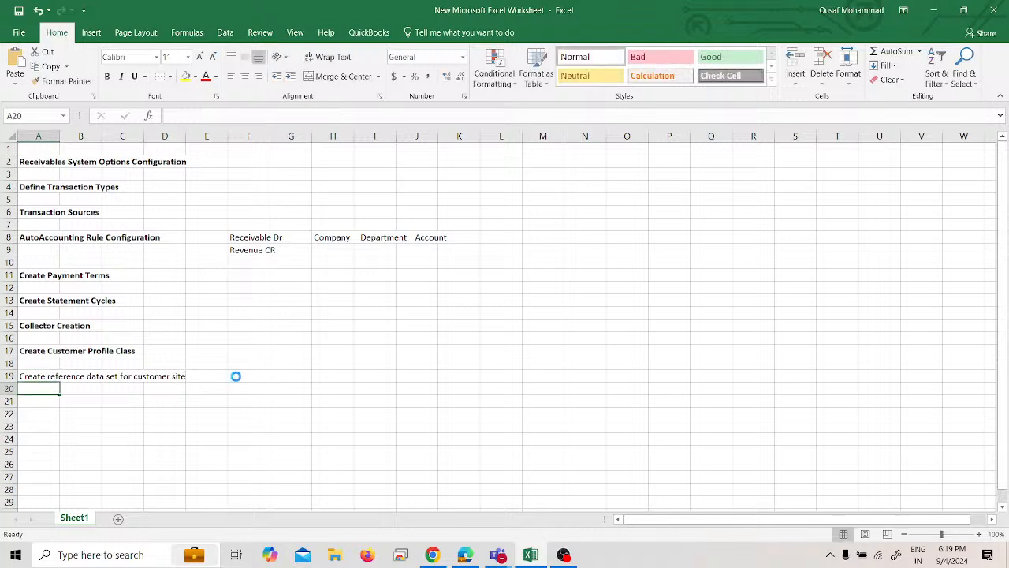
{"action": "left_click", "coordinate": [34, 376]}
{"action": "key", "text": "ctrl+b"}
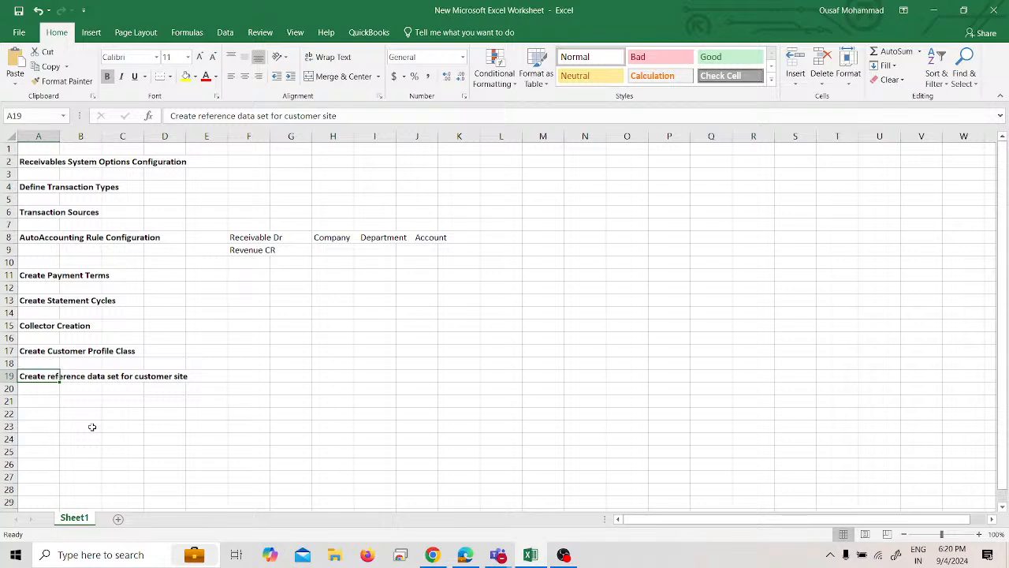
{"action": "key", "text": "alt"}
{"action": "key", "text": "Down"}
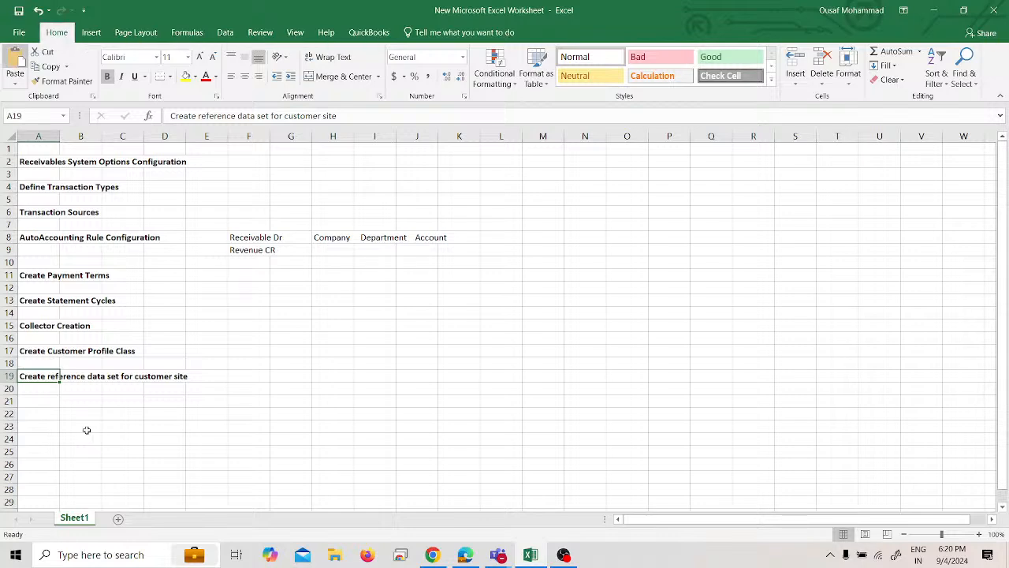
{"action": "key", "text": "alt+Tab"}
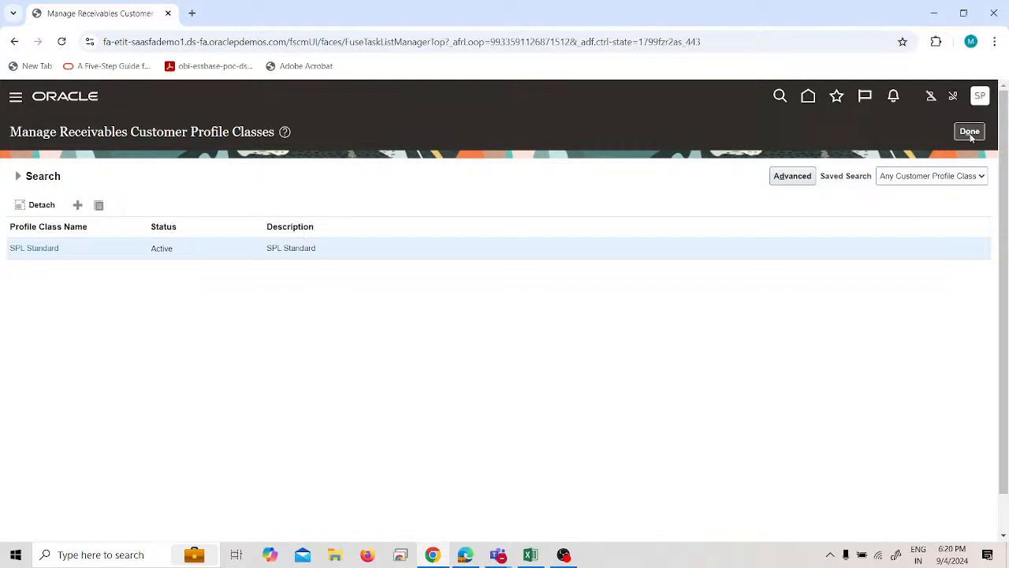
Close profile classes, search tasks for 'reference data sets', and open Manage Reference Data Sets.
{"action": "left_click", "coordinate": [971, 133]}
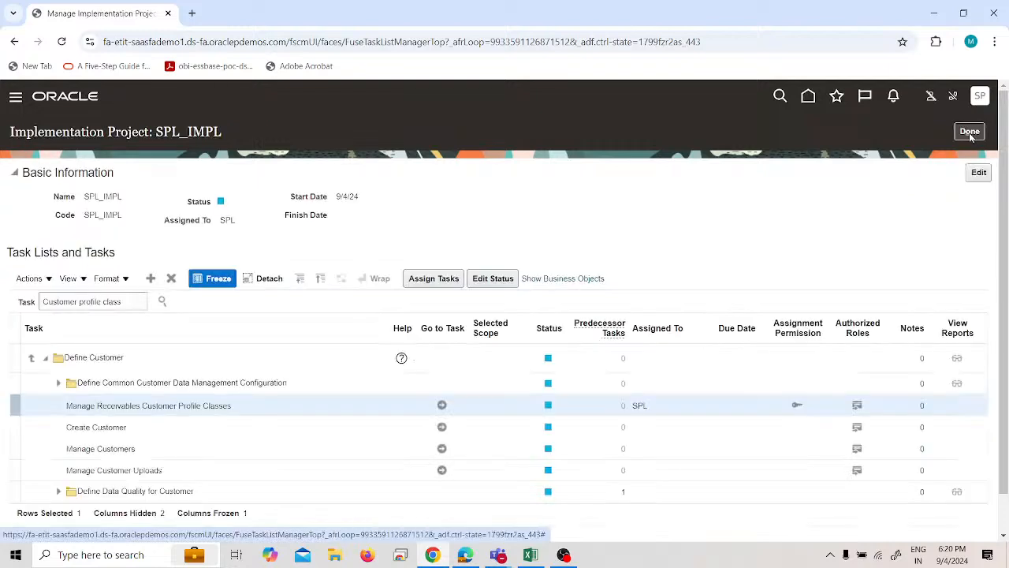
{"action": "double_click", "coordinate": [107, 303]}
{"action": "triple_click", "coordinate": [104, 307]}
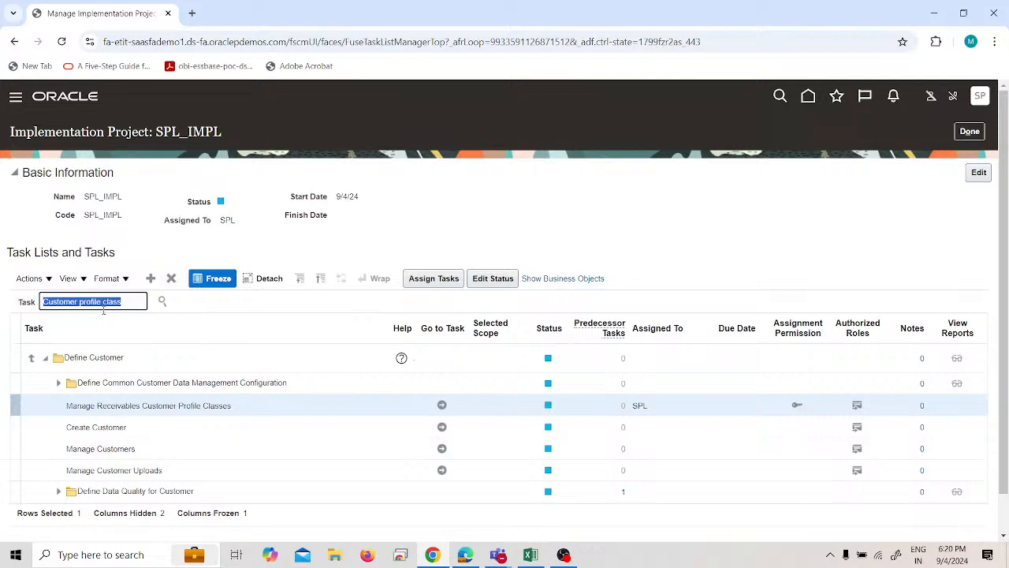
{"action": "type", "text": "reff"}
{"action": "type", "text": "erence c"}
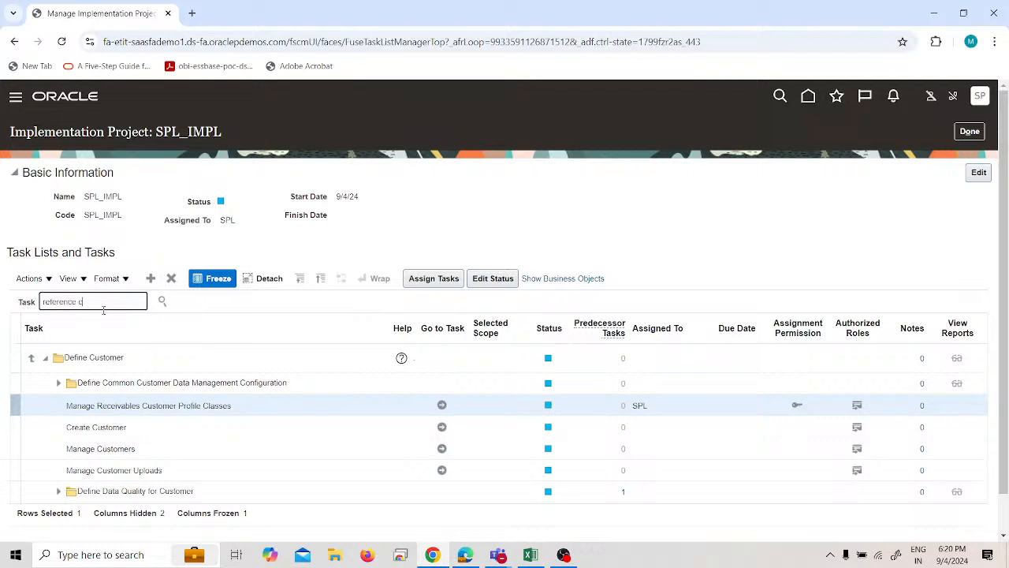
{"action": "key", "text": "BackSpace"}
{"action": "type", "text": "data sets"}
{"action": "key", "text": "Return"}
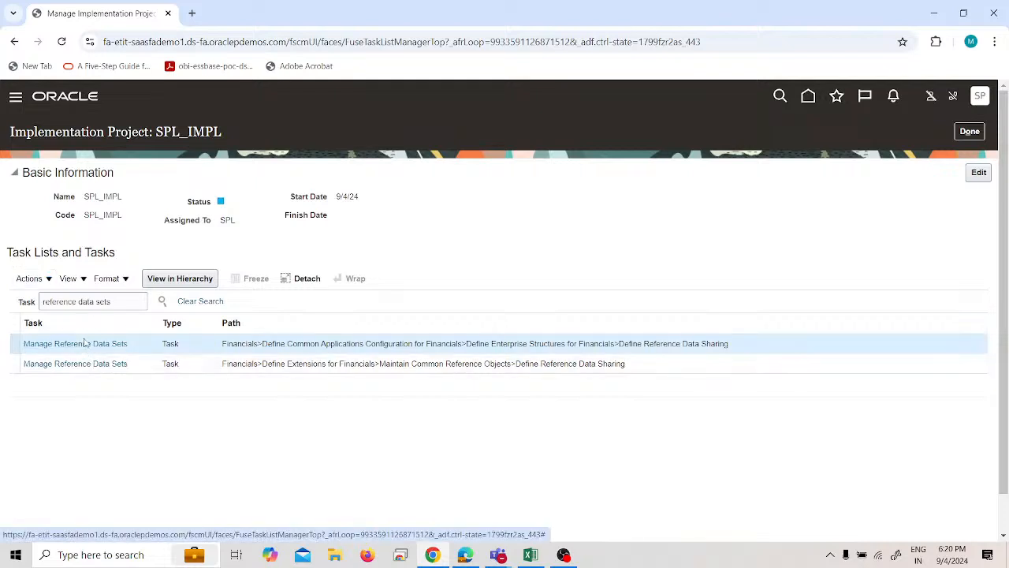
{"action": "left_click", "coordinate": [87, 344]}
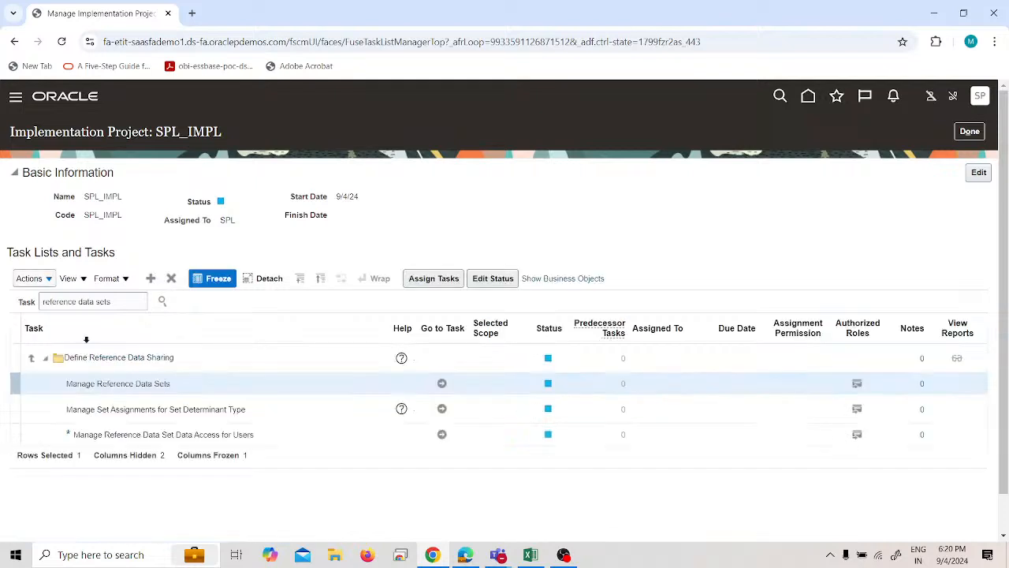
{"action": "left_click", "coordinate": [442, 384]}
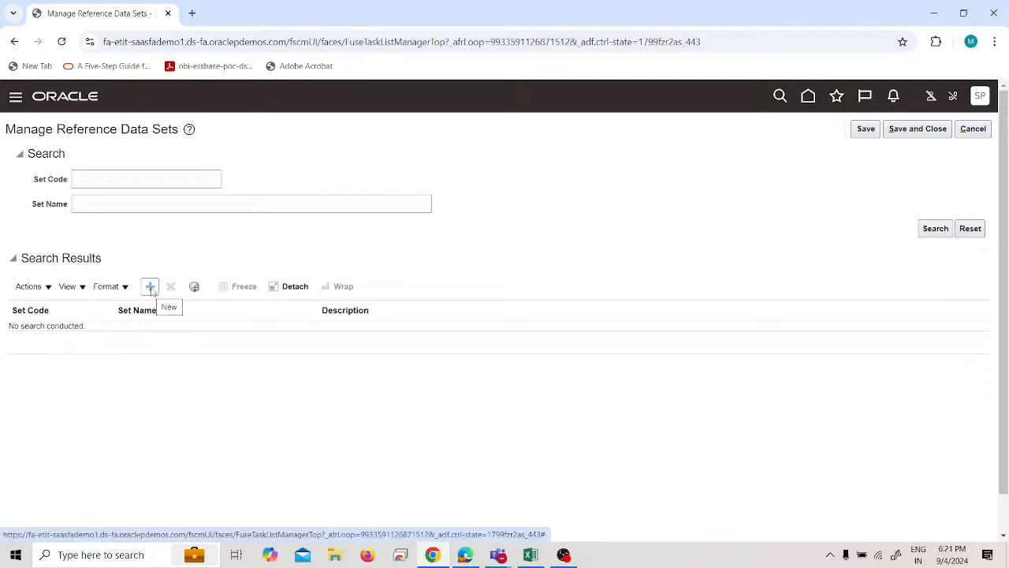
Add a reference data set with Set Code and Set Name both SPLARRDS, then save and close.
{"action": "left_click", "coordinate": [150, 288]}
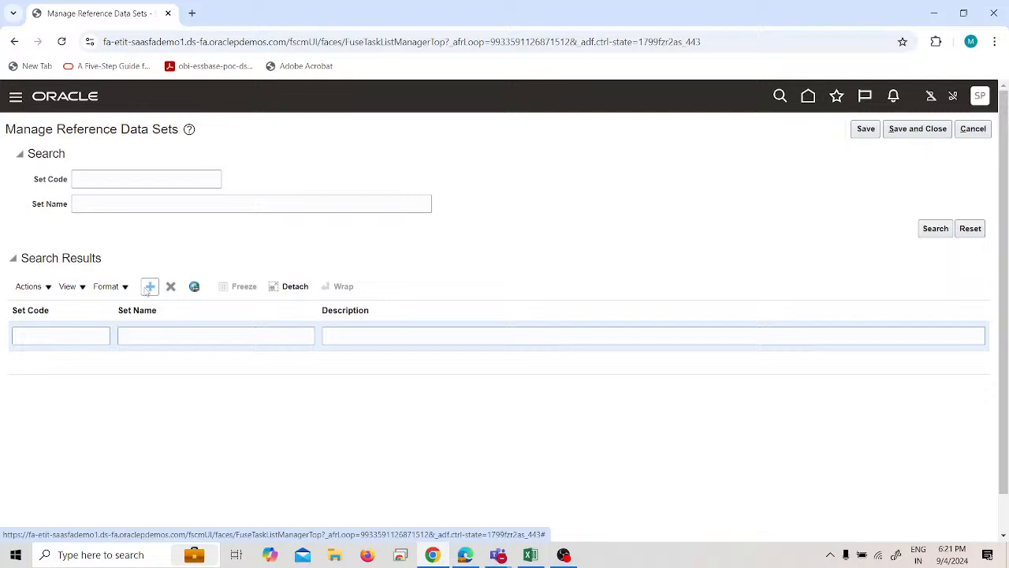
{"action": "left_click", "coordinate": [59, 335]}
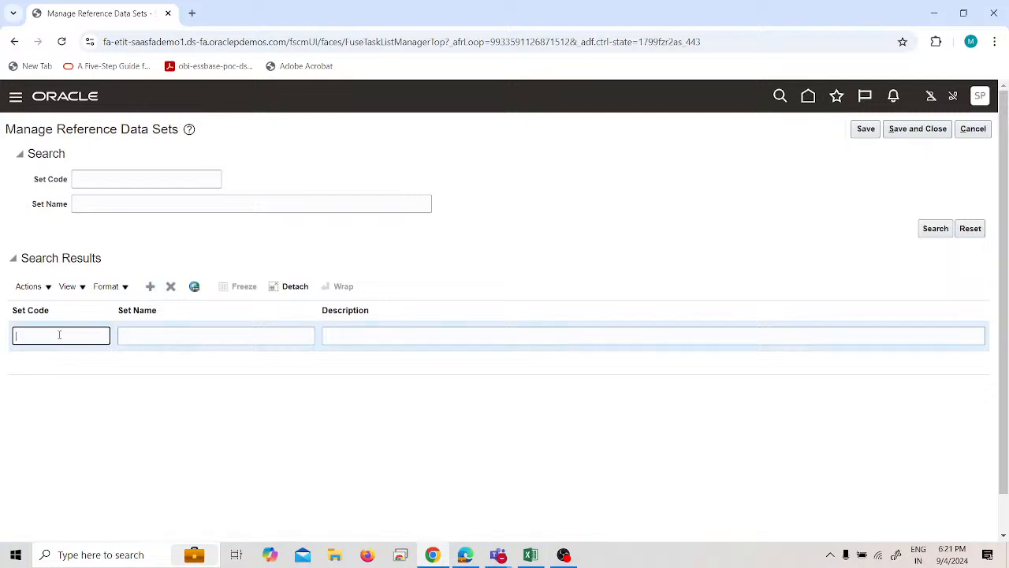
{"action": "type", "text": "SPLARRDS"}
{"action": "double_click", "coordinate": [60, 335]}
{"action": "key", "text": "ctrl+c"}
{"action": "left_click", "coordinate": [163, 336]}
{"action": "key", "text": "ctrl+v"}
{"action": "left_click", "coordinate": [913, 130]}
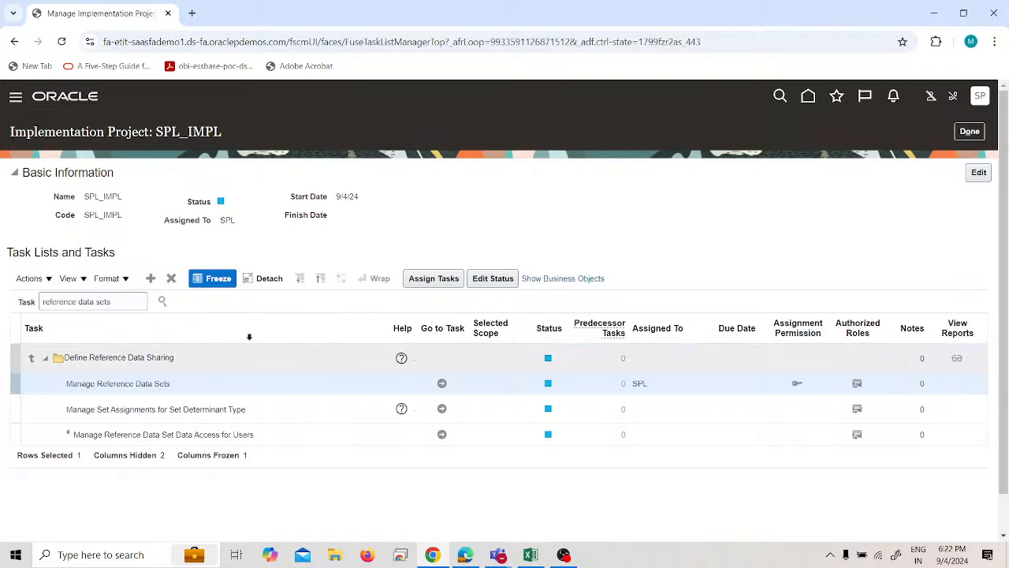
Search the SPL_IMPL tasks for 'business unit' and go to Manage Business Unit Set Assignment.
{"action": "triple_click", "coordinate": [119, 307]}
{"action": "type", "text": "bu"}
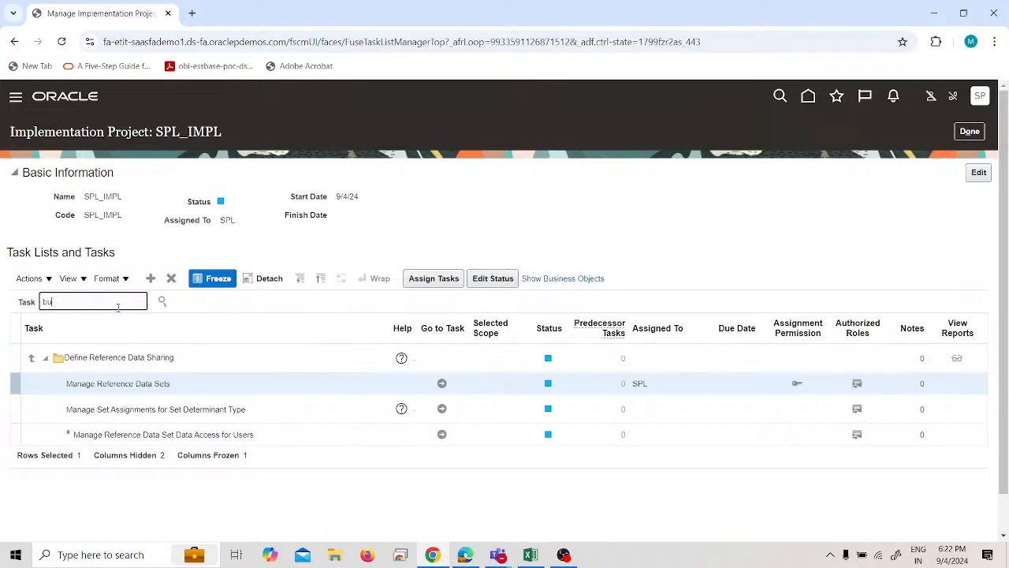
{"action": "type", "text": "siness unit"}
{"action": "key", "text": "Return"}
{"action": "left_click", "coordinate": [137, 425]}
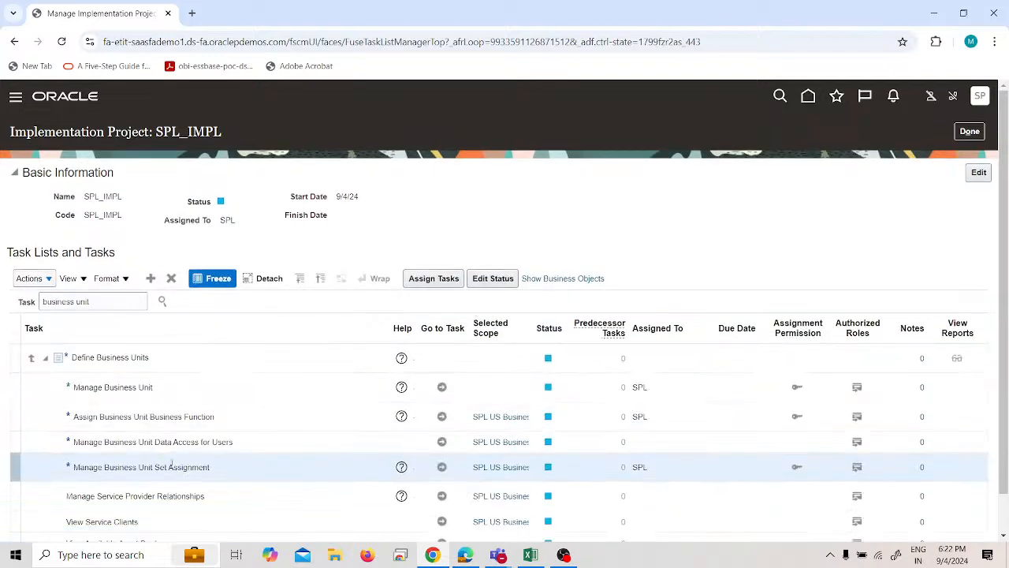
{"action": "left_click", "coordinate": [443, 467]}
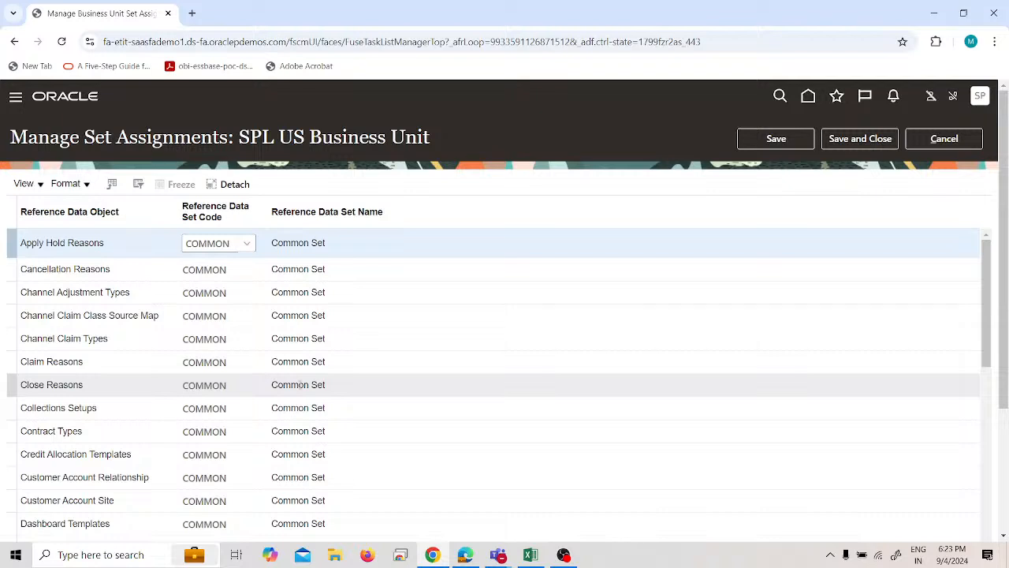
Find the Customer Account Site row and start editing its Reference Data Set Code.
{"action": "scroll", "coordinate": [260, 395], "scroll_direction": "down", "scroll_amount": 3}
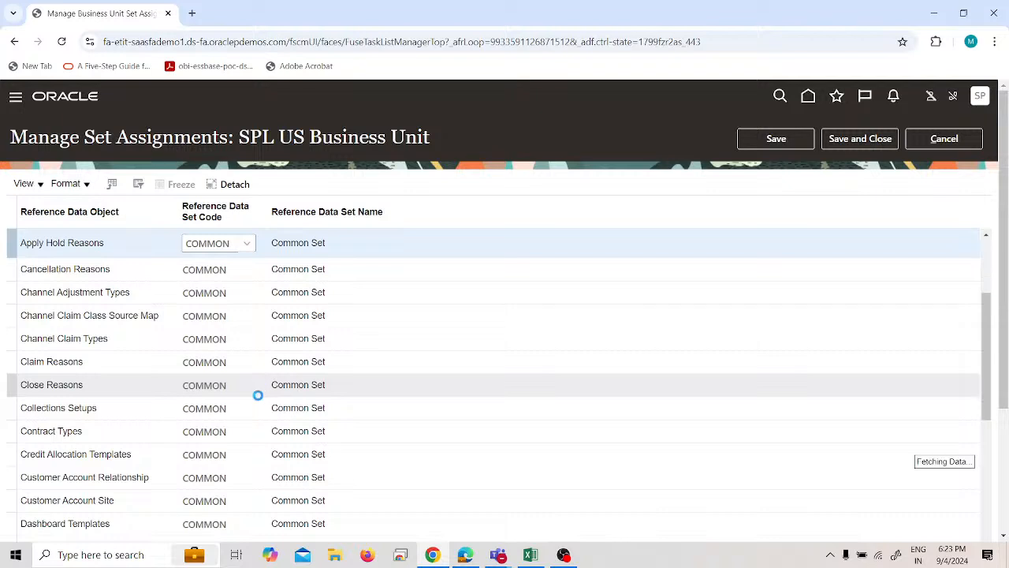
{"action": "scroll", "coordinate": [259, 399], "scroll_direction": "down", "scroll_amount": 2}
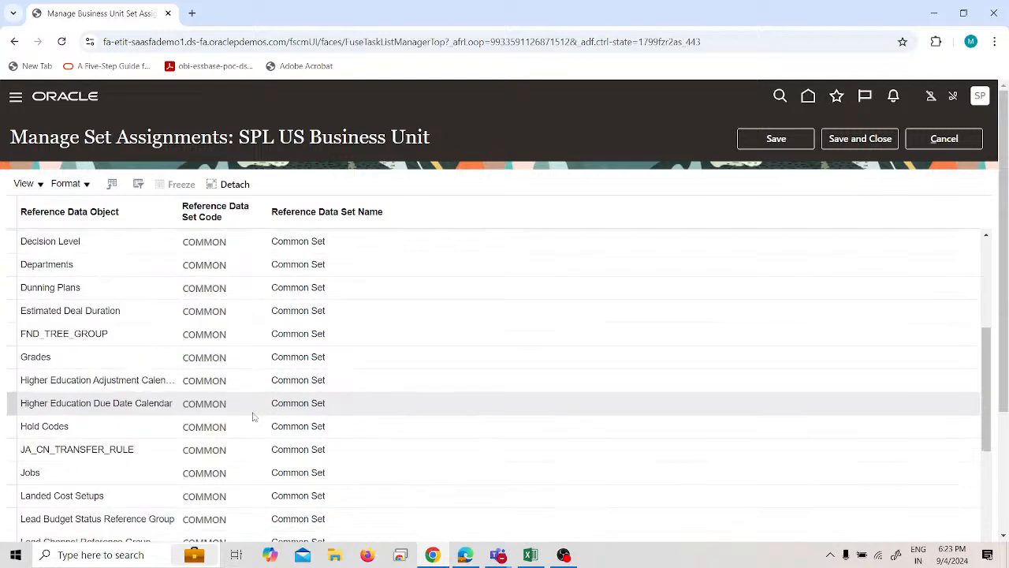
{"action": "scroll", "coordinate": [253, 417], "scroll_direction": "down", "scroll_amount": 1}
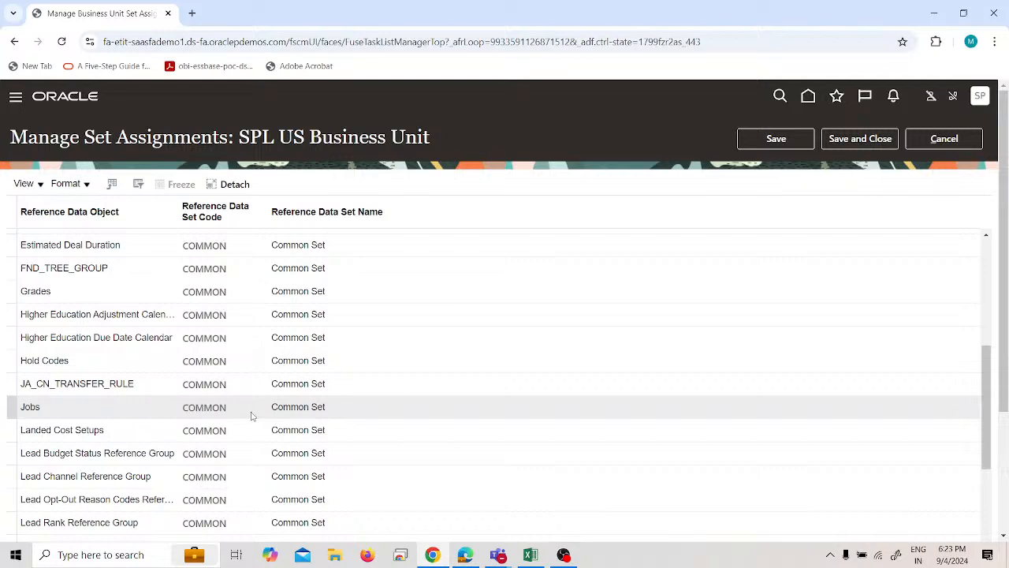
{"action": "scroll", "coordinate": [252, 415], "scroll_direction": "down", "scroll_amount": 7}
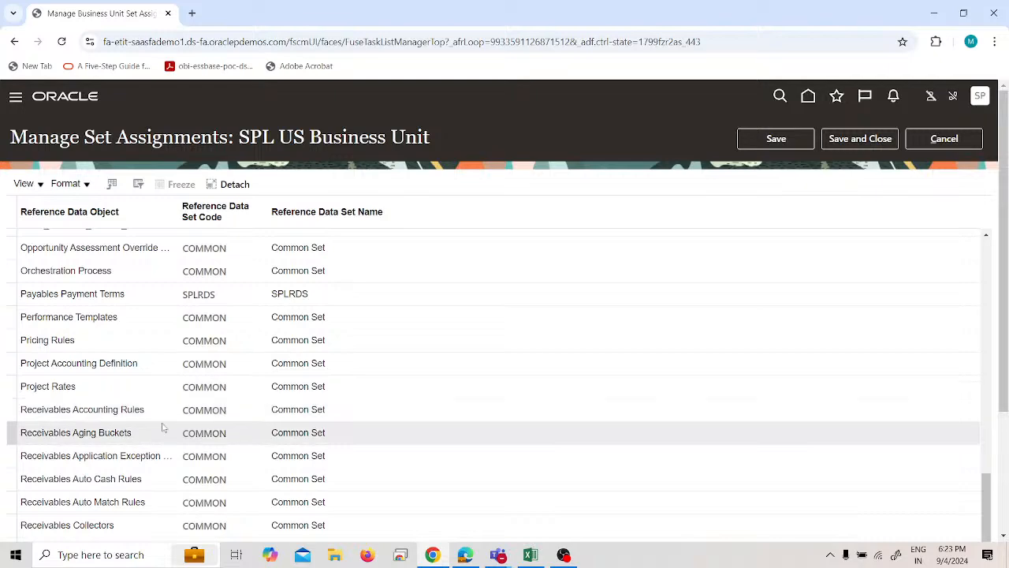
{"action": "scroll", "coordinate": [166, 426], "scroll_direction": "up", "scroll_amount": 4}
{"action": "scroll", "coordinate": [163, 426], "scroll_direction": "up", "scroll_amount": 7}
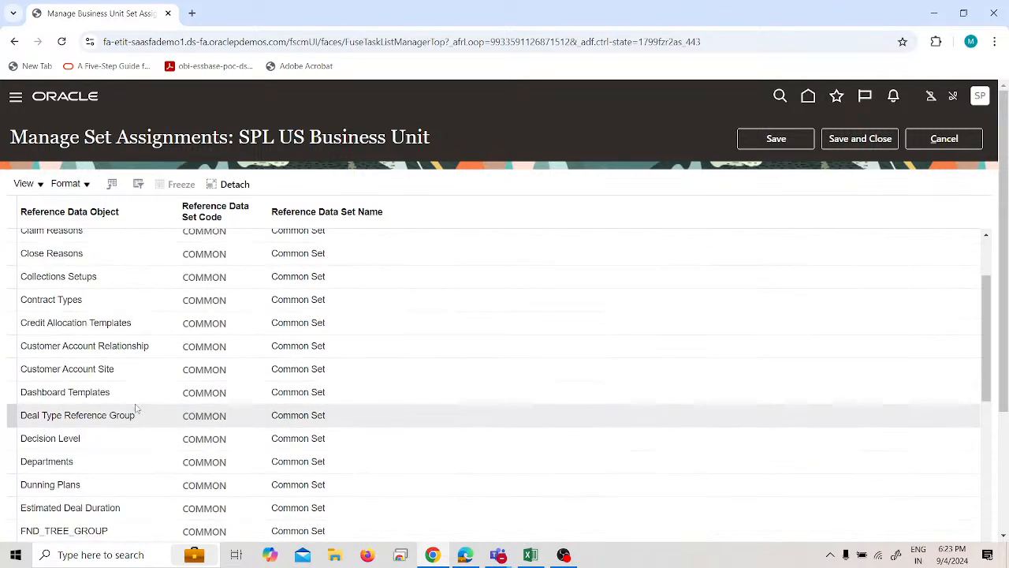
{"action": "left_click", "coordinate": [149, 376]}
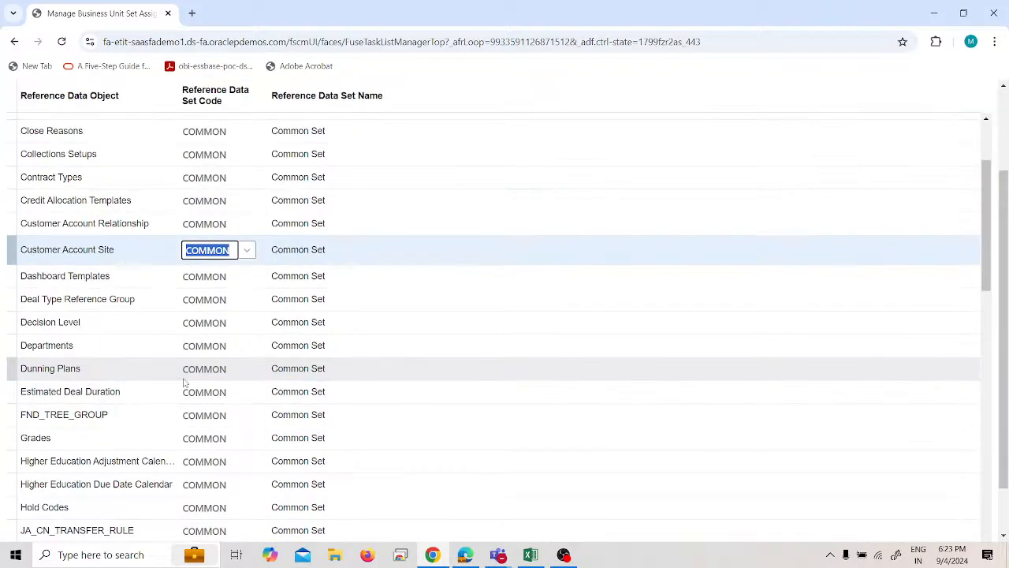
Search set codes for 'SPL', assign SPLARRDS to Customer Account Site, and save and close.
{"action": "left_click", "coordinate": [247, 250]}
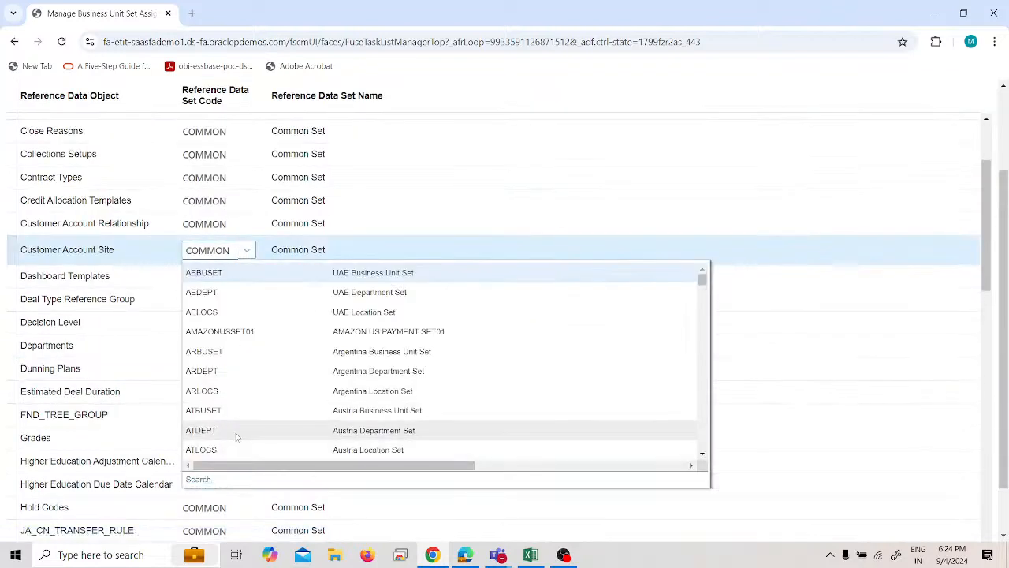
{"action": "left_click", "coordinate": [213, 480]}
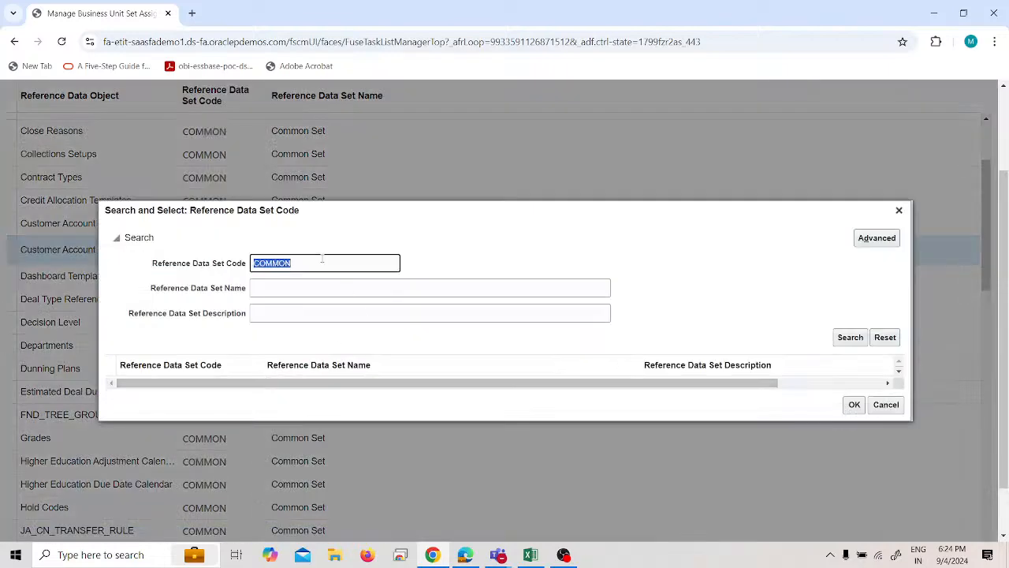
{"action": "type", "text": "SPL"}
{"action": "key", "text": "Return"}
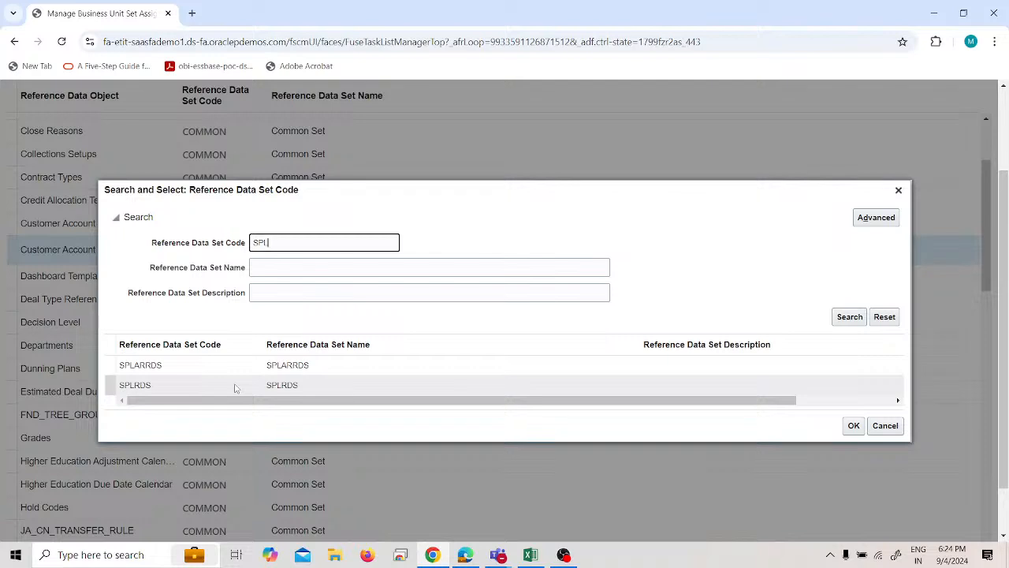
{"action": "left_click", "coordinate": [287, 361]}
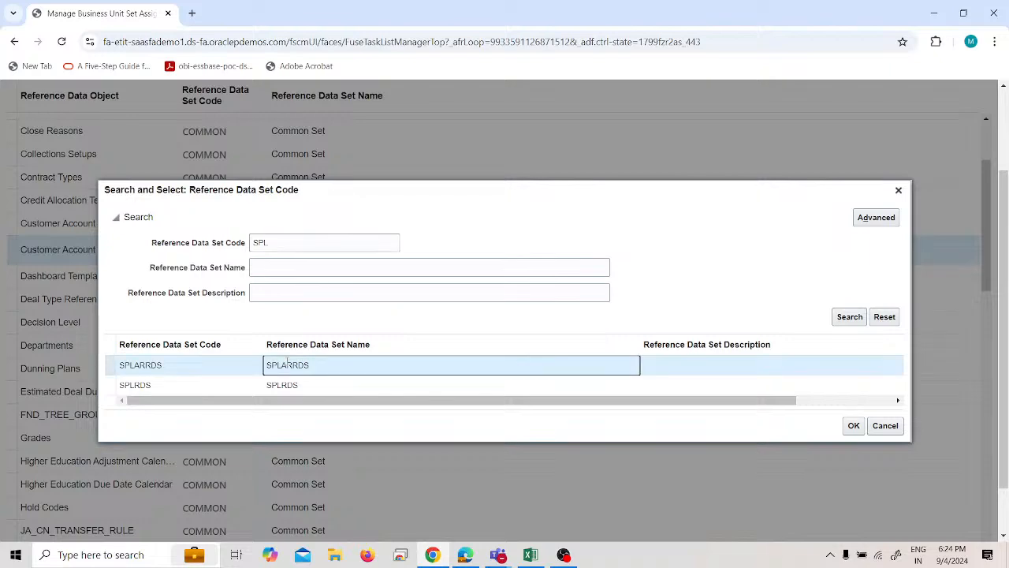
{"action": "left_click", "coordinate": [846, 427]}
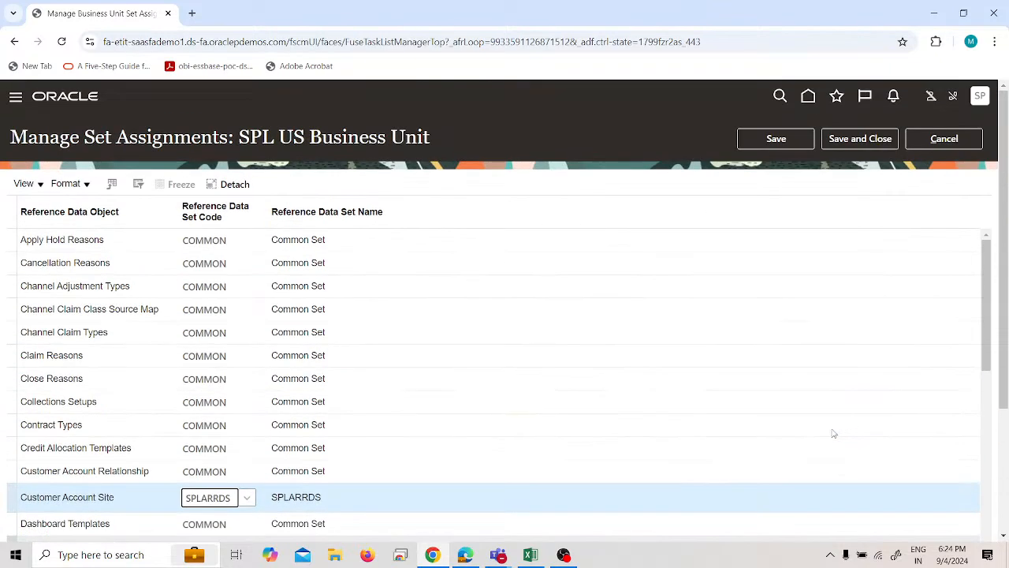
{"action": "left_click", "coordinate": [867, 139]}
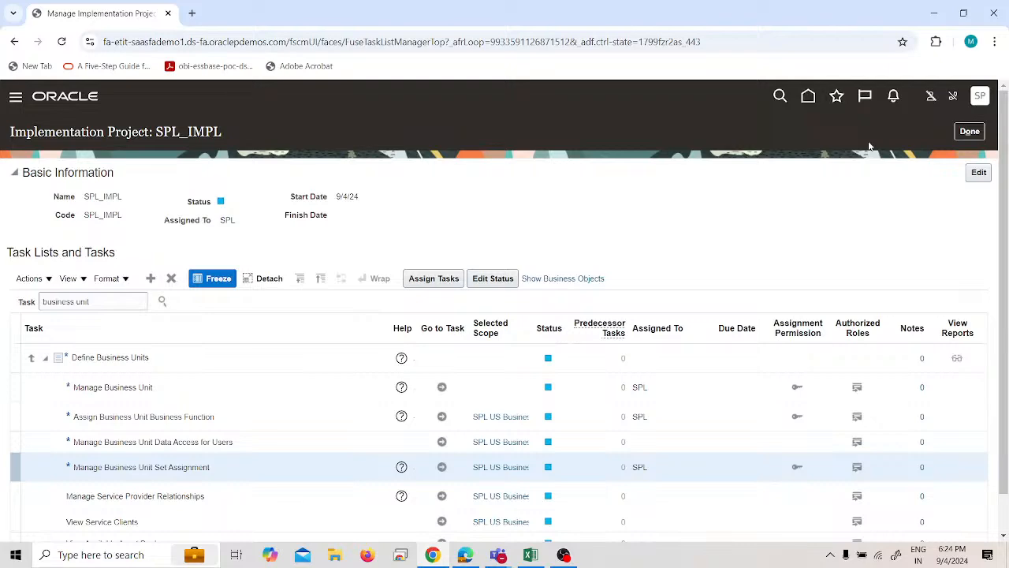
In the Excel checklist, enter 'Create Customer' in cell A22.
{"action": "key", "text": "alt+Tab"}
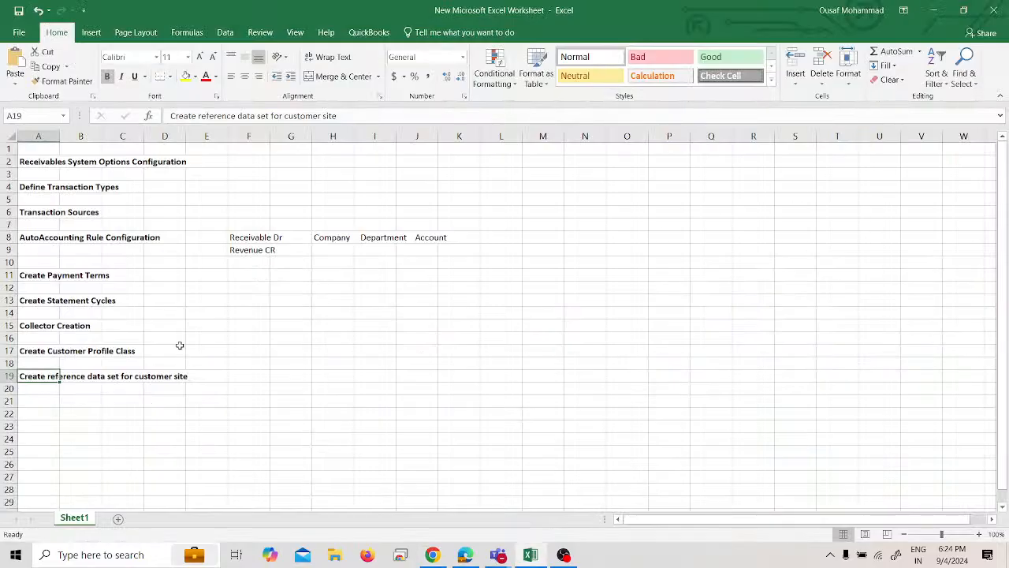
{"action": "left_click", "coordinate": [98, 366]}
{"action": "left_click_drag", "start_coordinate": [89, 163], "coordinate": [92, 377]}
{"action": "left_click_drag", "start_coordinate": [92, 415], "coordinate": [93, 420]}
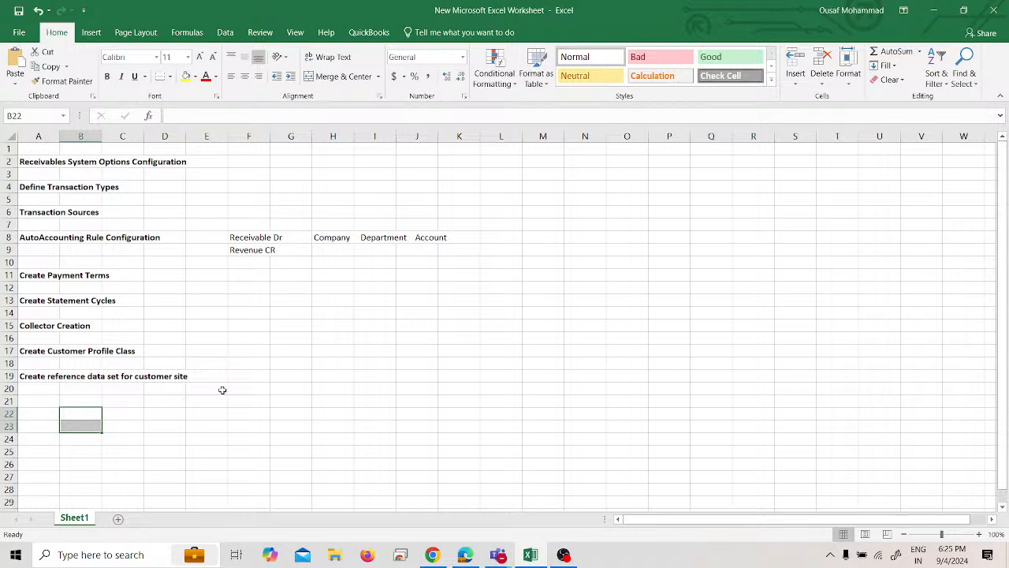
{"action": "left_click", "coordinate": [52, 413]}
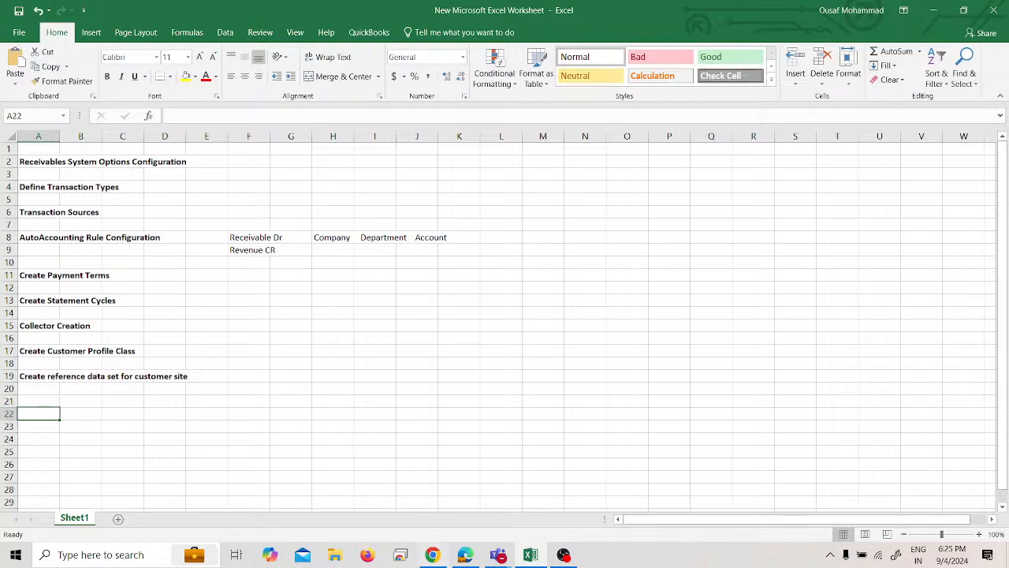
{"action": "type", "text": "Create Customer"}
{"action": "key", "text": "Return"}
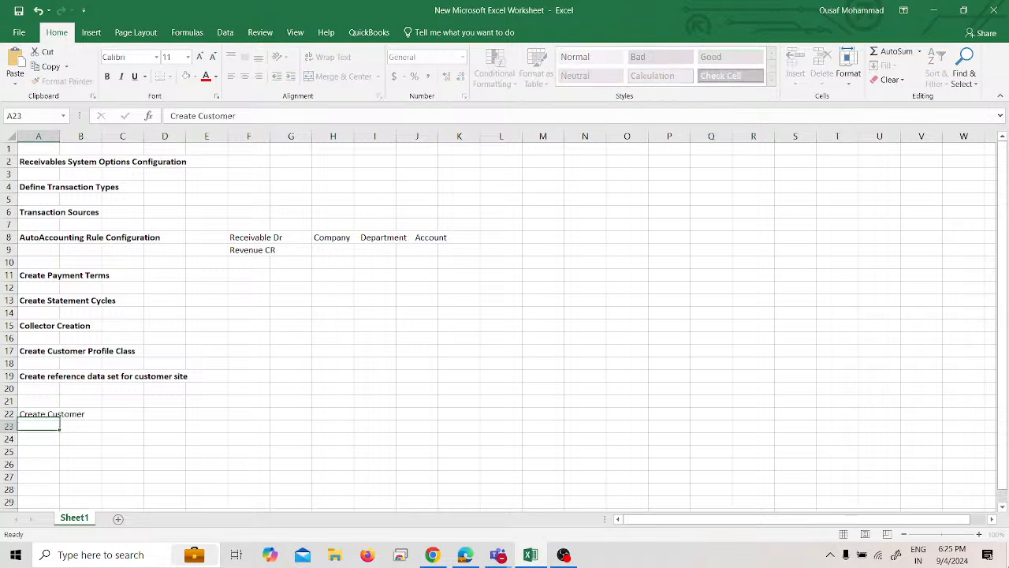
Enter 'Create Customer site/Address' in A23 and make A22:A23 bold.
{"action": "type", "text": "Create Cus"}
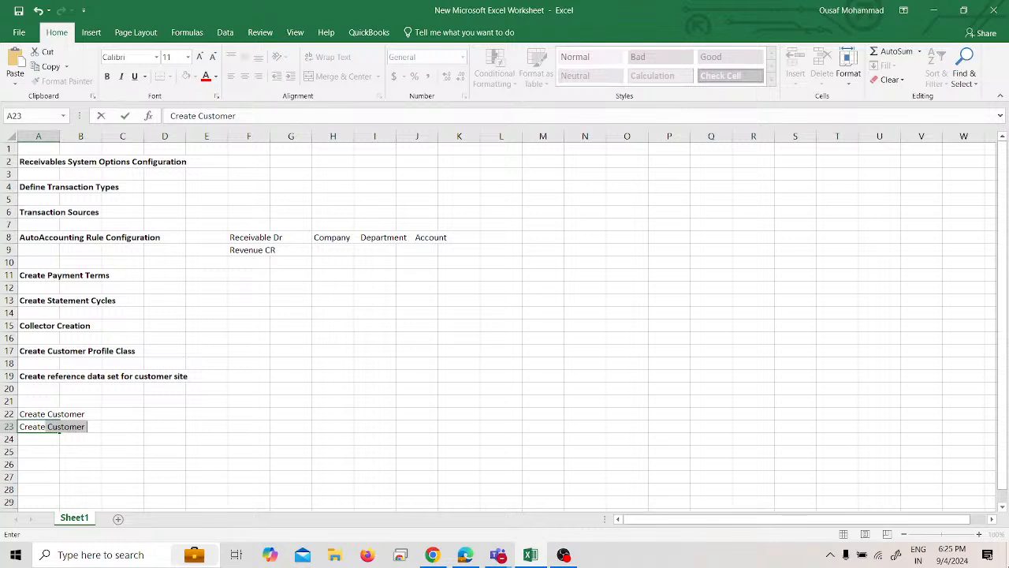
{"action": "type", "text": "tomer P"}
{"action": "key", "text": "BackSpace"}
{"action": "type", "text": "s"}
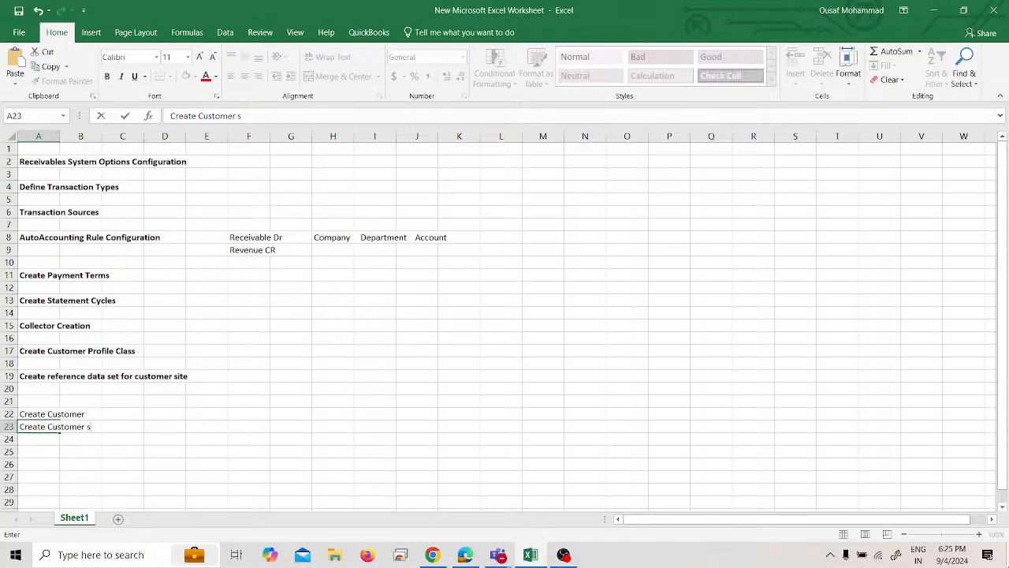
{"action": "type", "text": "ite/Address"}
{"action": "key", "text": "Return"}
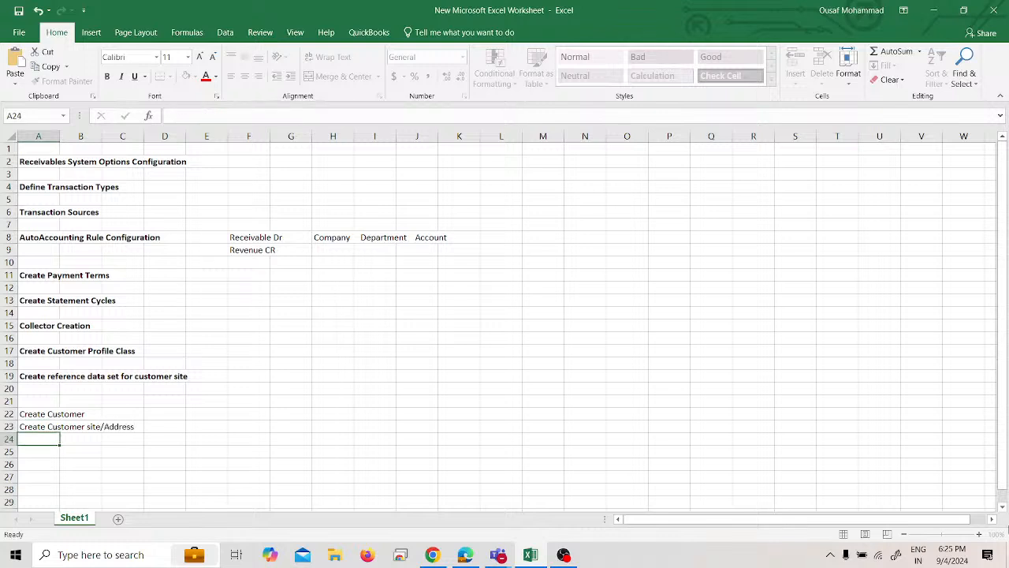
{"action": "key", "text": "Up"}
{"action": "key", "text": "Up"}
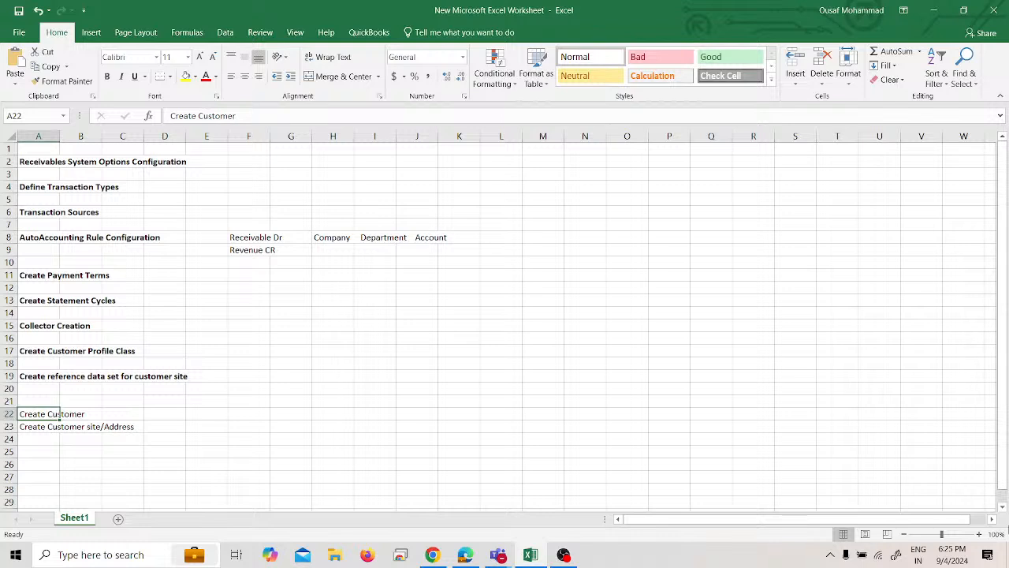
{"action": "key", "text": "shift+Down"}
{"action": "key", "text": "ctrl+b"}
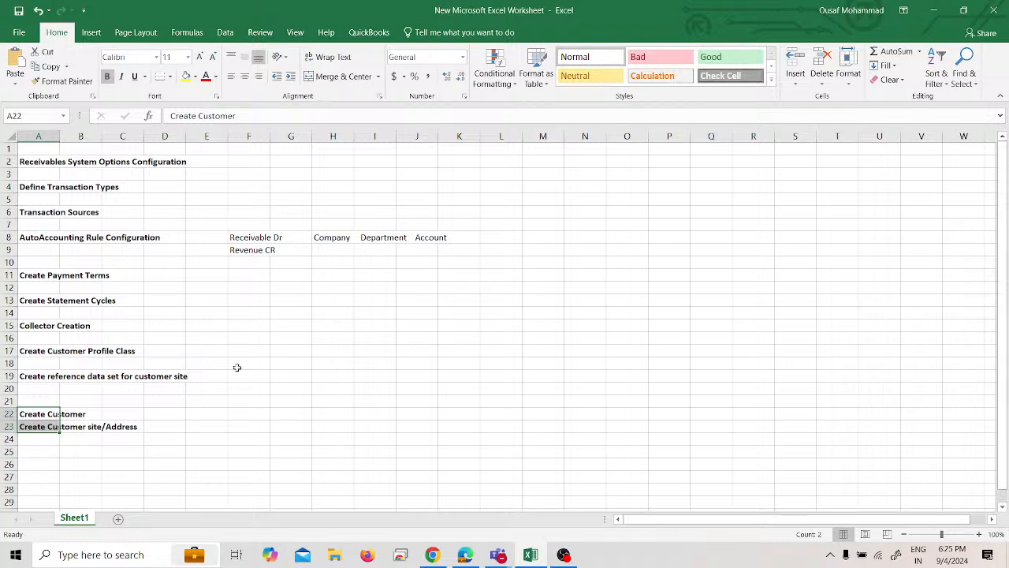
Enter notes Implementation Project, Employee, Supplier Manager and Procurement in H19, H21, H23, H25.
{"action": "left_click", "coordinate": [316, 372]}
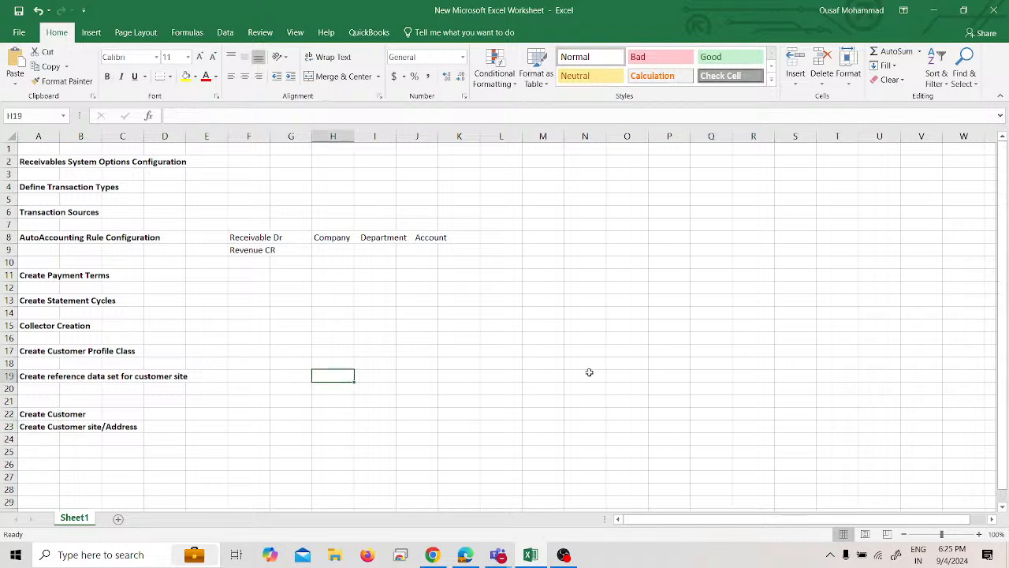
{"action": "type", "text": "Implementation "}
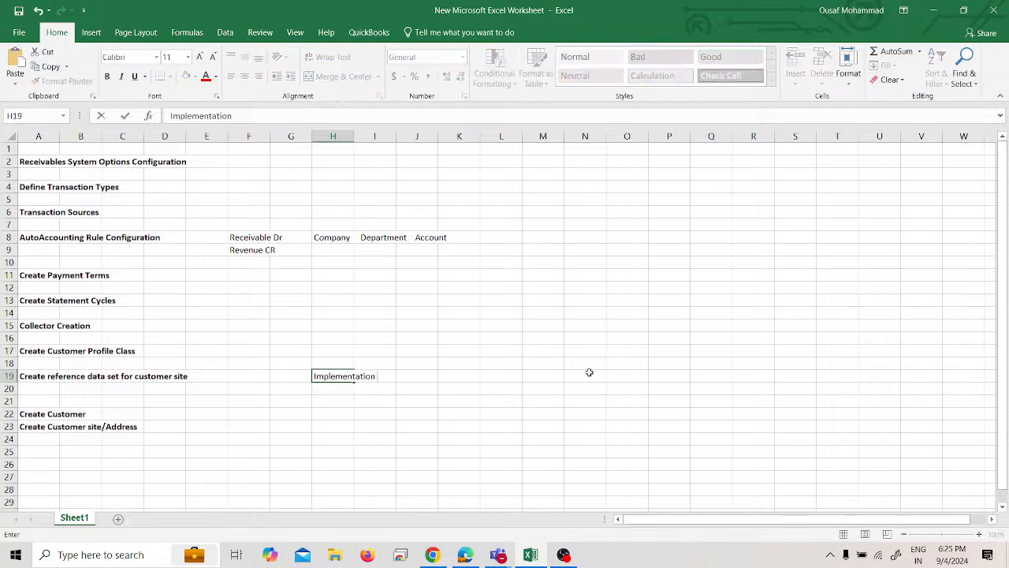
{"action": "type", "text": "PRoject"}
{"action": "key", "text": "Return"}
{"action": "key", "text": "Return"}
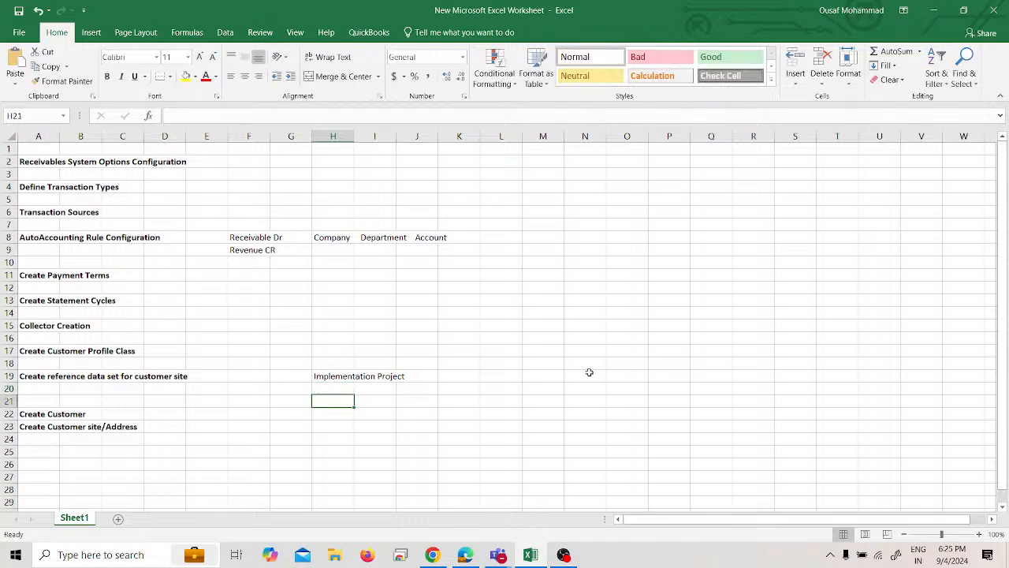
{"action": "type", "text": "eMpl"}
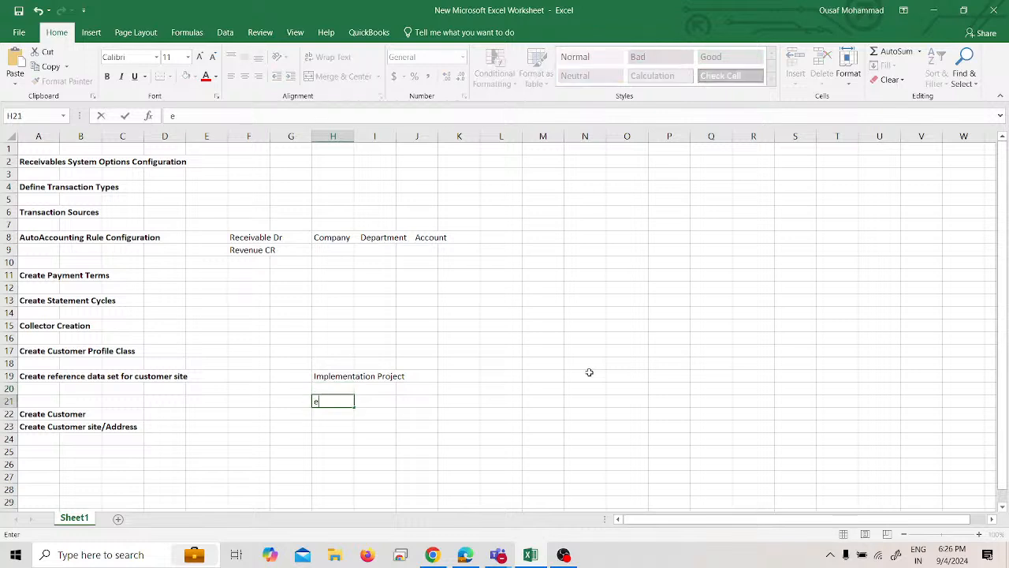
{"action": "key", "text": "BackSpace"}
{"action": "key", "text": "BackSpace"}
{"action": "key", "text": "BackSpace"}
{"action": "key", "text": "BackSpace"}
{"action": "type", "text": "Employee"}
{"action": "key", "text": "Return"}
{"action": "key", "text": "Return"}
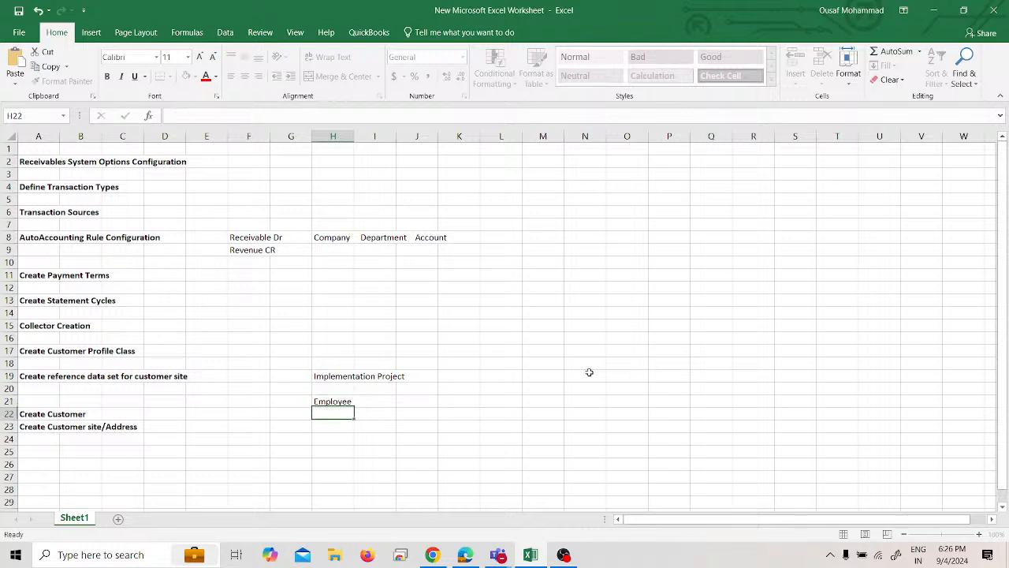
{"action": "type", "text": "Su"}
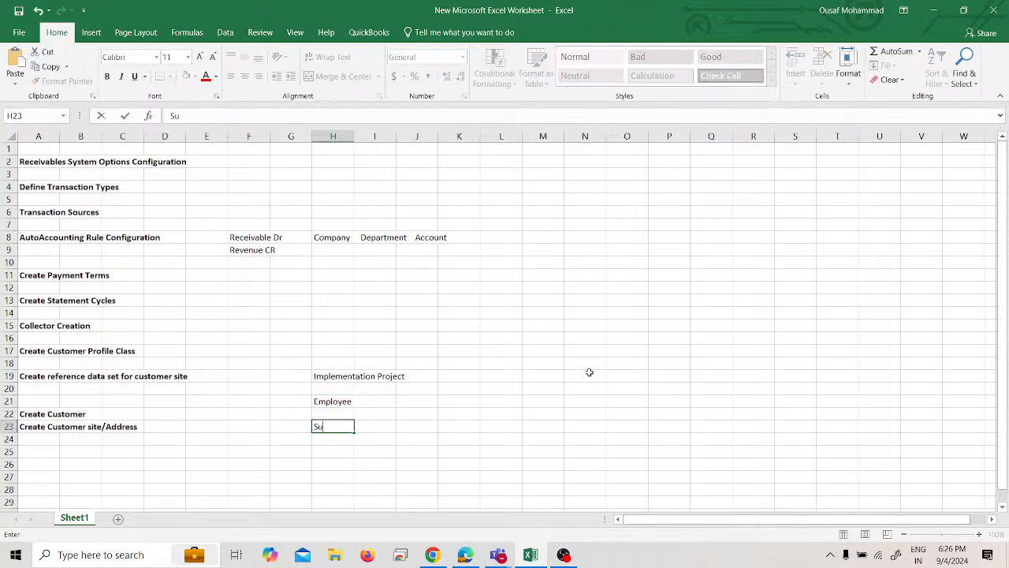
{"action": "type", "text": "pplier Manager"}
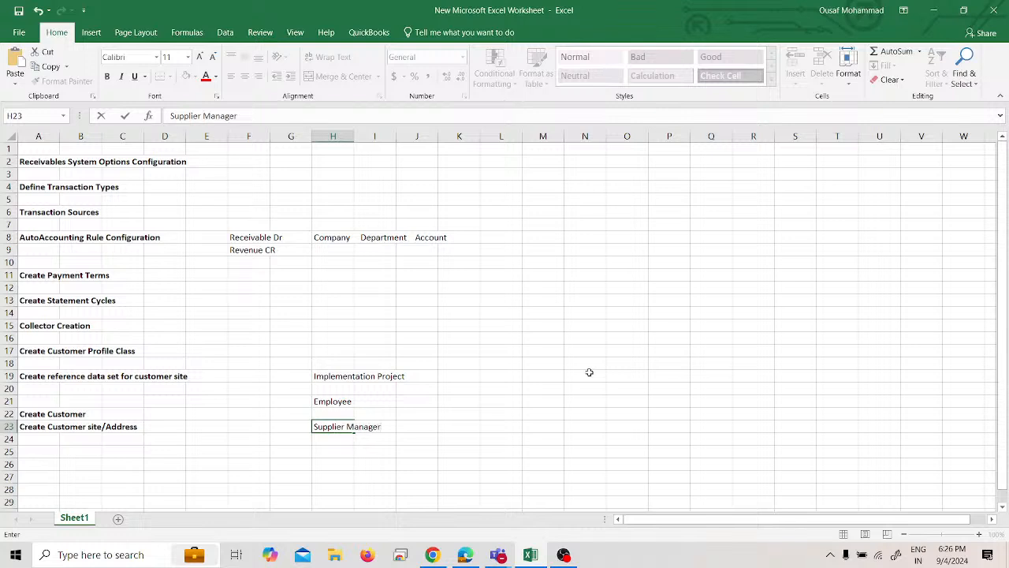
{"action": "key", "text": "Return"}
{"action": "key", "text": "Return"}
{"action": "type", "text": "PRo"}
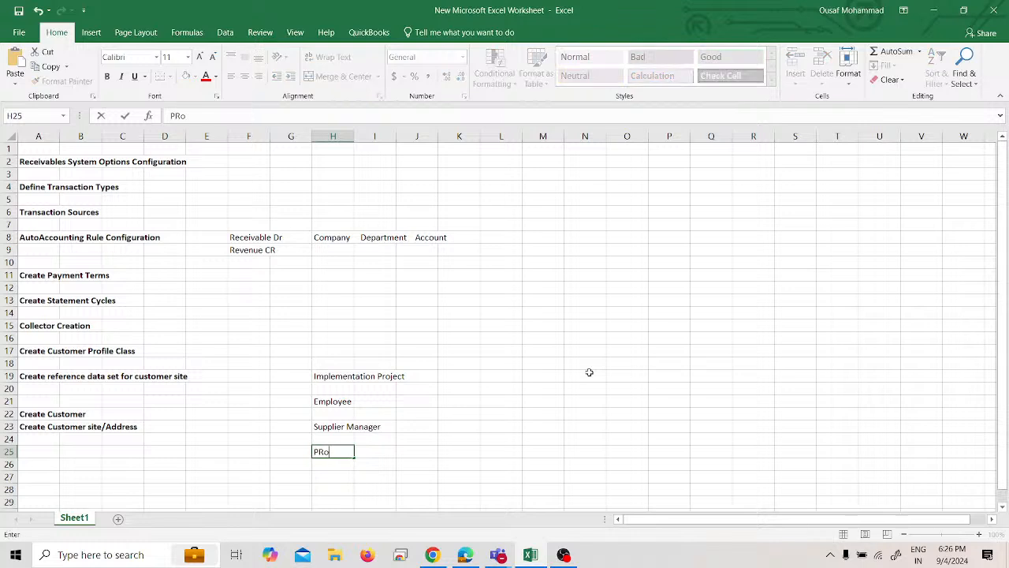
{"action": "type", "text": "curement"}
{"action": "key", "text": "Return"}
Enter the note 'Supplier' in cell H17.
{"action": "key", "text": "Up"}
{"action": "key", "text": "Up"}
{"action": "key", "text": "Up"}
{"action": "key", "text": "Up"}
{"action": "key", "text": "Up"}
{"action": "key", "text": "Up"}
{"action": "key", "text": "Up"}
{"action": "key", "text": "Up"}
{"action": "key", "text": "Up"}
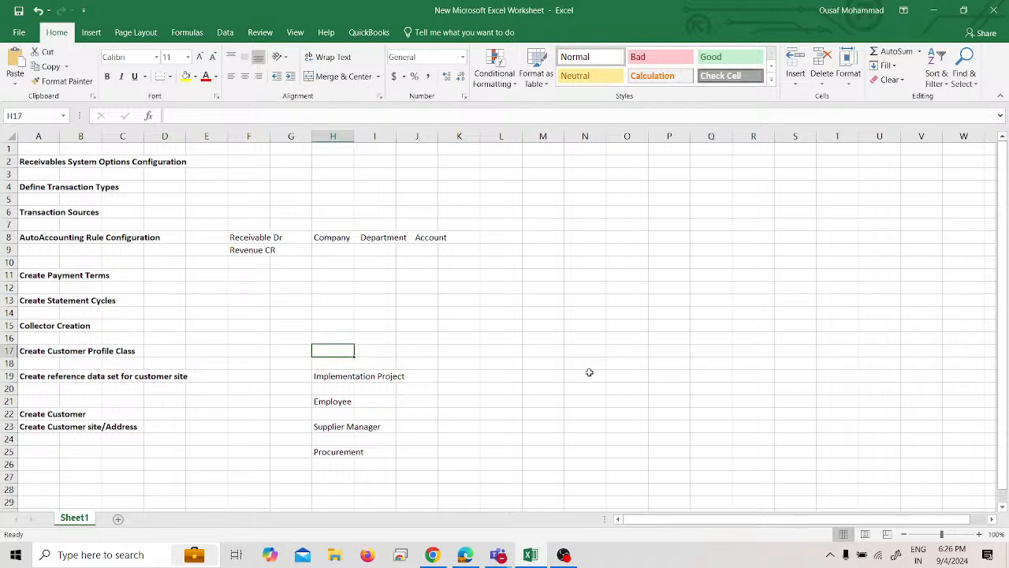
{"action": "type", "text": "Supplier"}
{"action": "key", "text": "Return"}
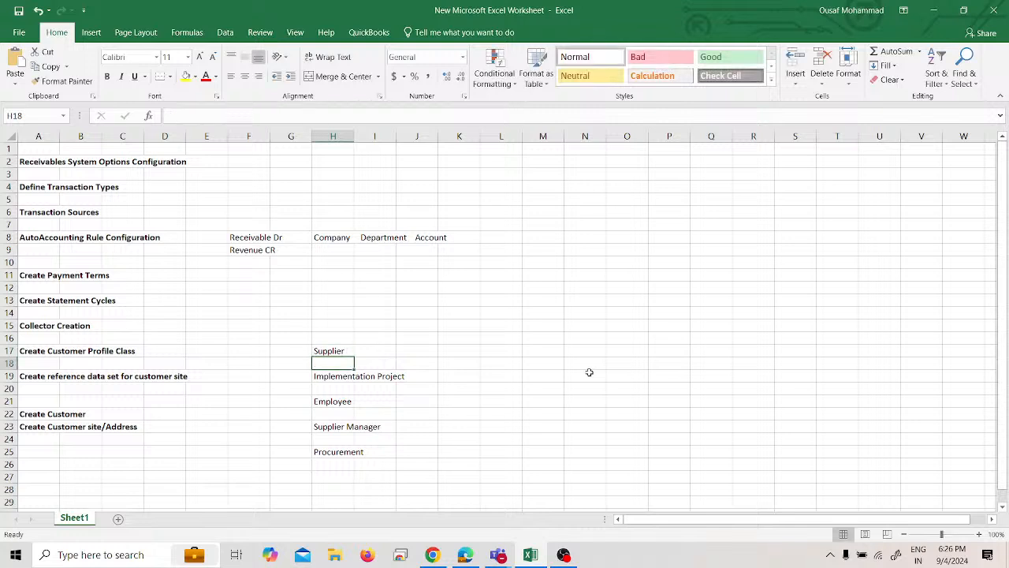
Fill the notes range H17:I26 with yellow.
{"action": "left_click", "coordinate": [334, 353]}
{"action": "left_click_drag", "start_coordinate": [334, 354], "coordinate": [397, 468]}
{"action": "left_click", "coordinate": [600, 260]}
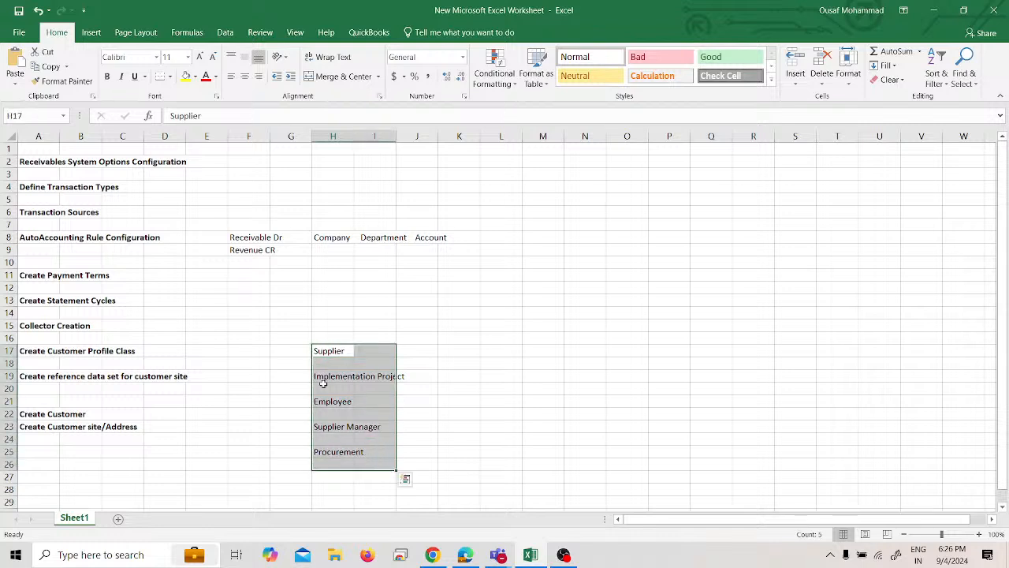
{"action": "left_click", "coordinate": [186, 76]}
{"action": "left_click", "coordinate": [417, 350]}
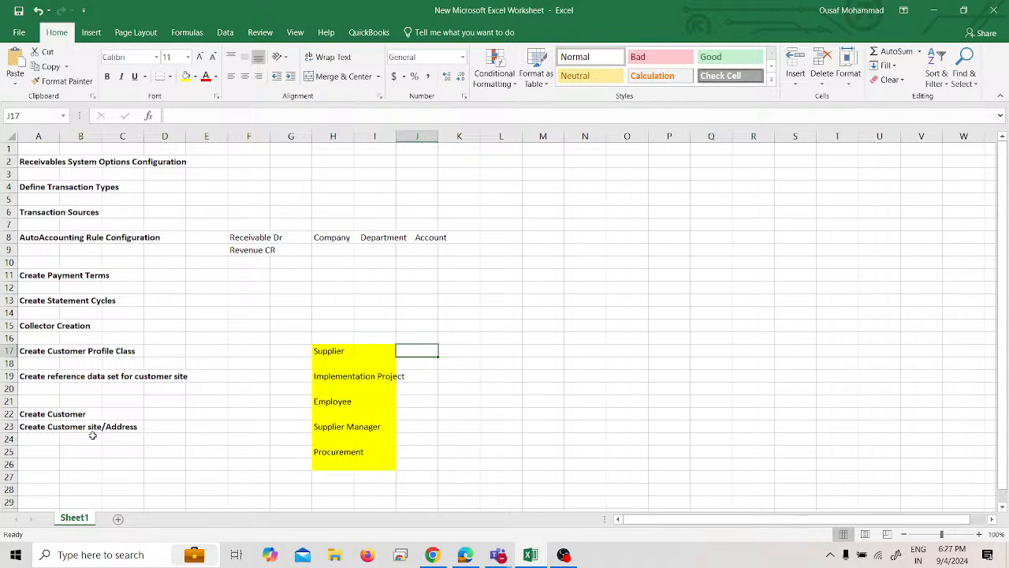
Search the SPL_IMPL task list for 'Create Customer' and launch the receivables Create Customer task.
{"action": "left_click", "coordinate": [466, 554]}
{"action": "triple_click", "coordinate": [129, 294]}
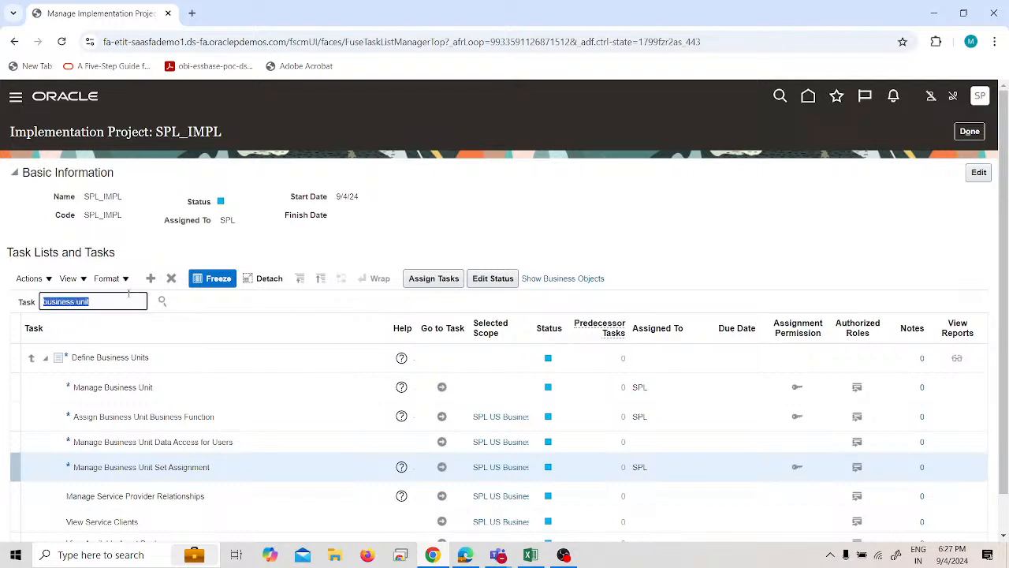
{"action": "type", "text": "Create Customer"}
{"action": "key", "text": "Return"}
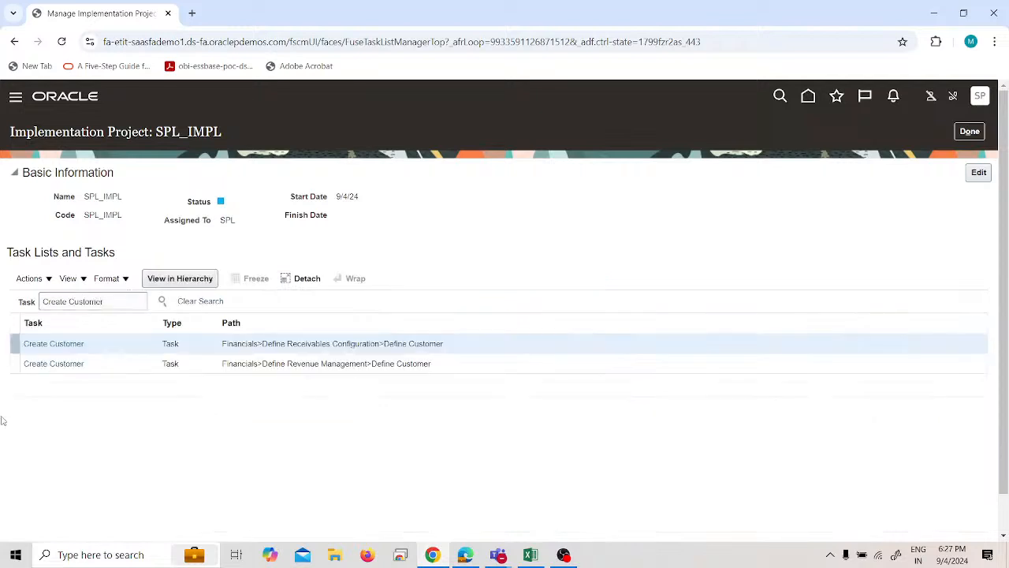
{"action": "left_click", "coordinate": [66, 344]}
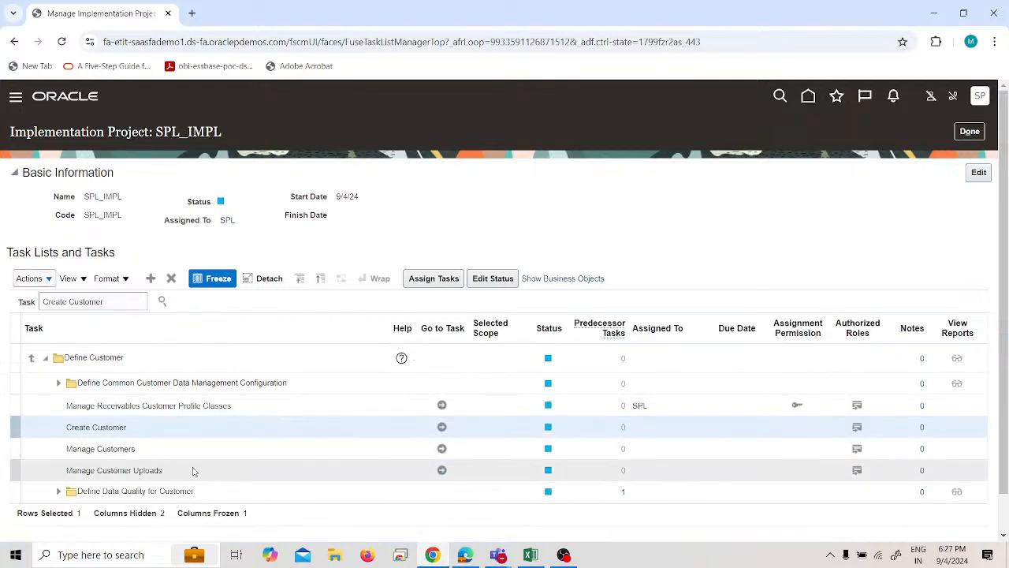
{"action": "left_click", "coordinate": [442, 427]}
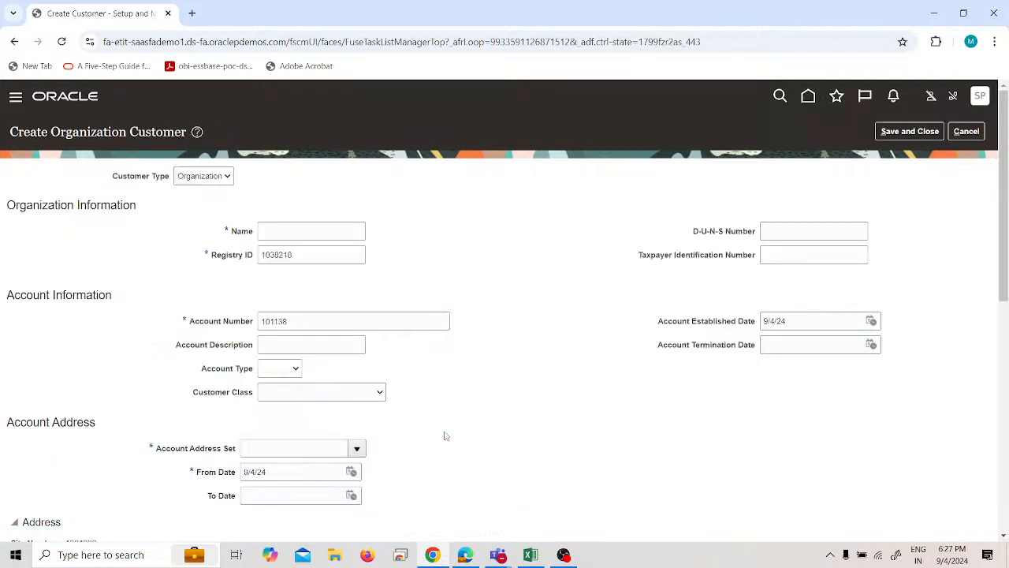
{"action": "left_click", "coordinate": [227, 176]}
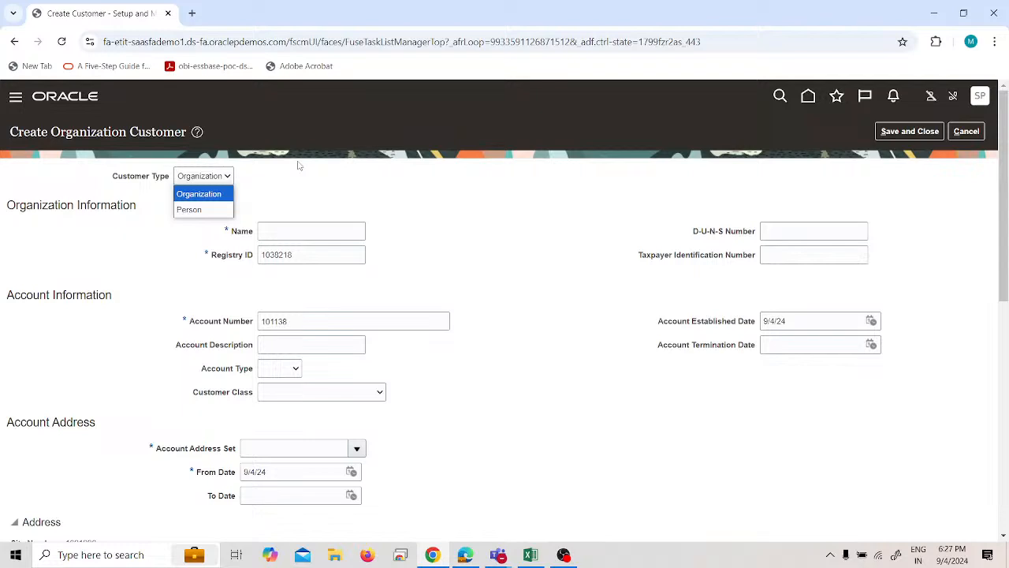
{"action": "left_click", "coordinate": [280, 180]}
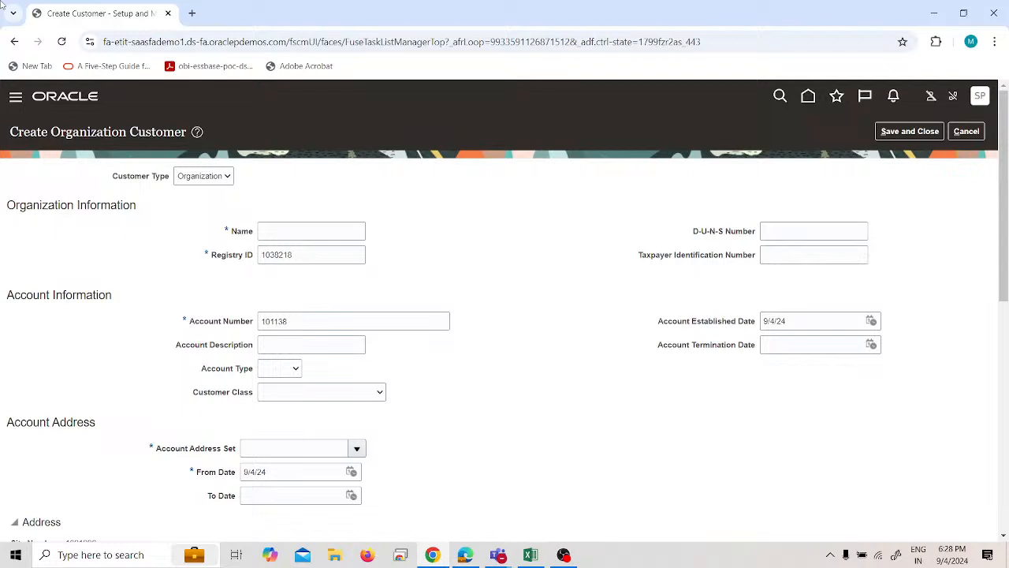
{"action": "left_click", "coordinate": [220, 178]}
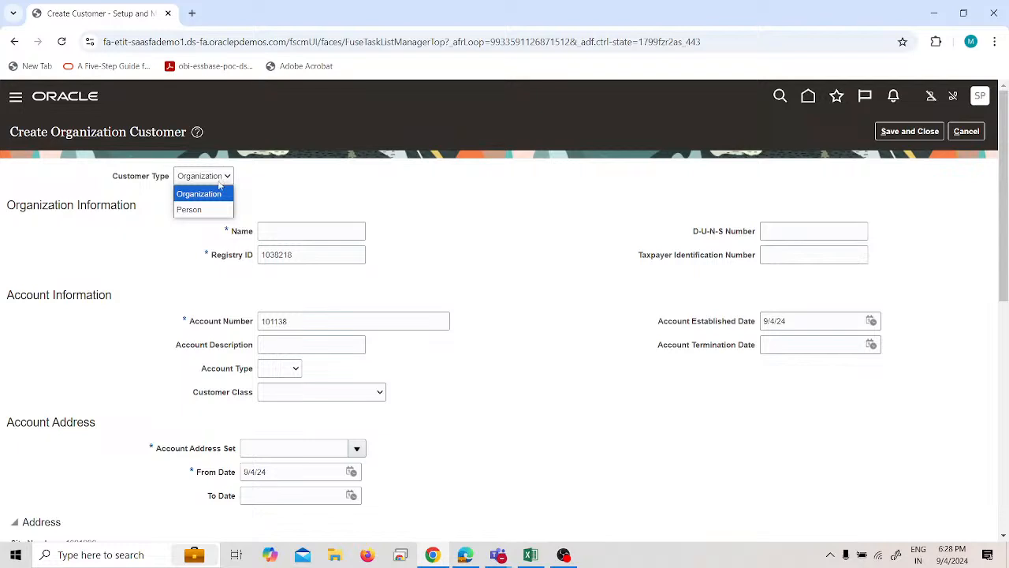
{"action": "left_click", "coordinate": [303, 228]}
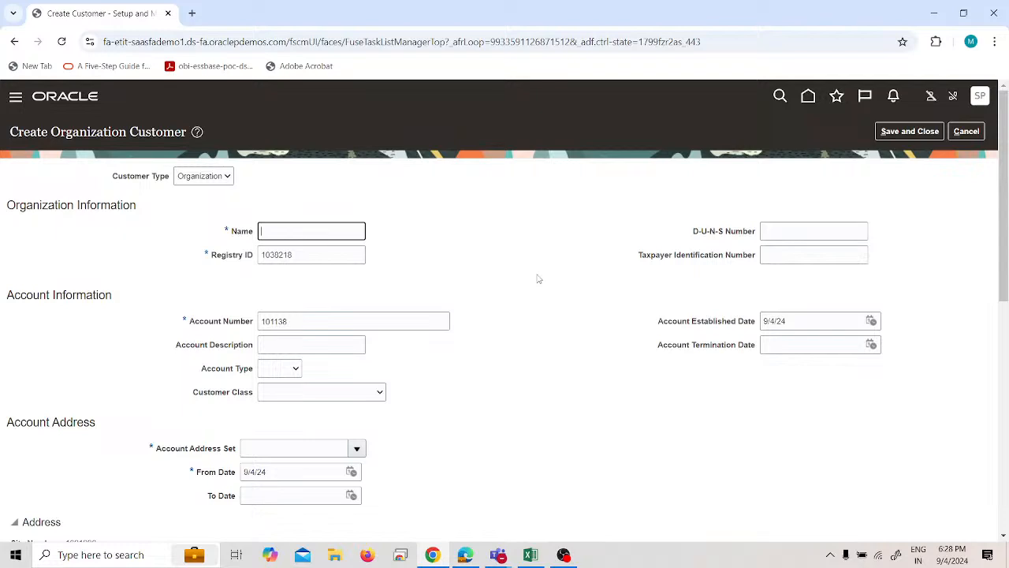
Enter 'SPL Customer 1' as the organization name, leaving Account Type and Customer Class blank.
{"action": "type", "text": "SPL Customer 1"}
{"action": "left_click", "coordinate": [539, 279]}
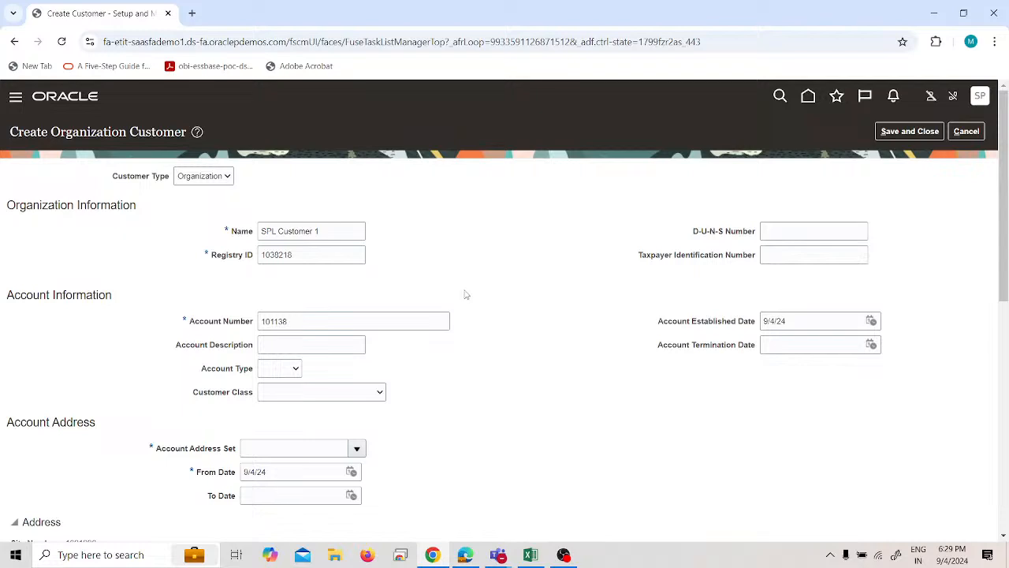
{"action": "scroll", "coordinate": [466, 294], "scroll_direction": "down", "scroll_amount": 1}
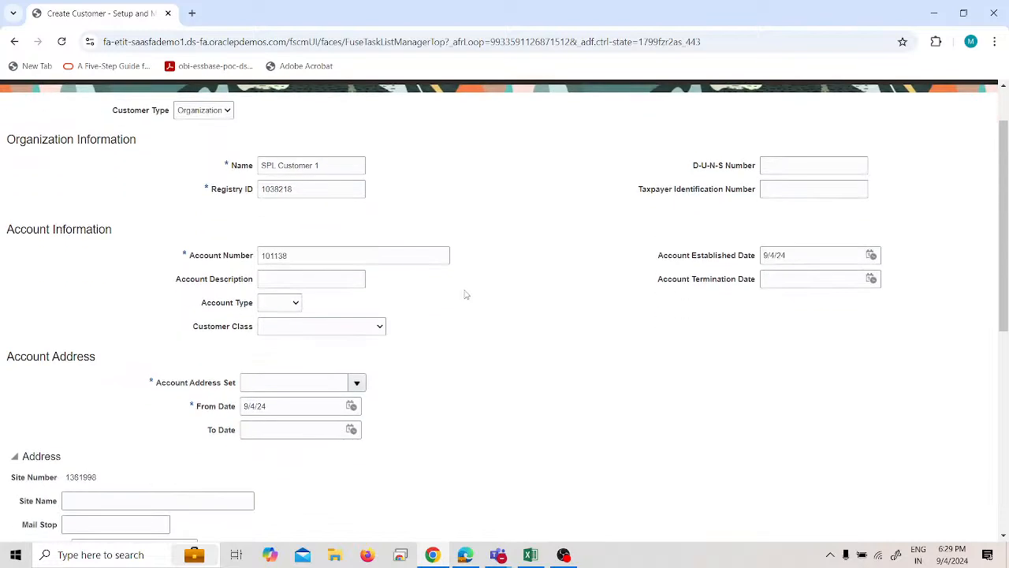
{"action": "scroll", "coordinate": [466, 294], "scroll_direction": "down", "scroll_amount": 1}
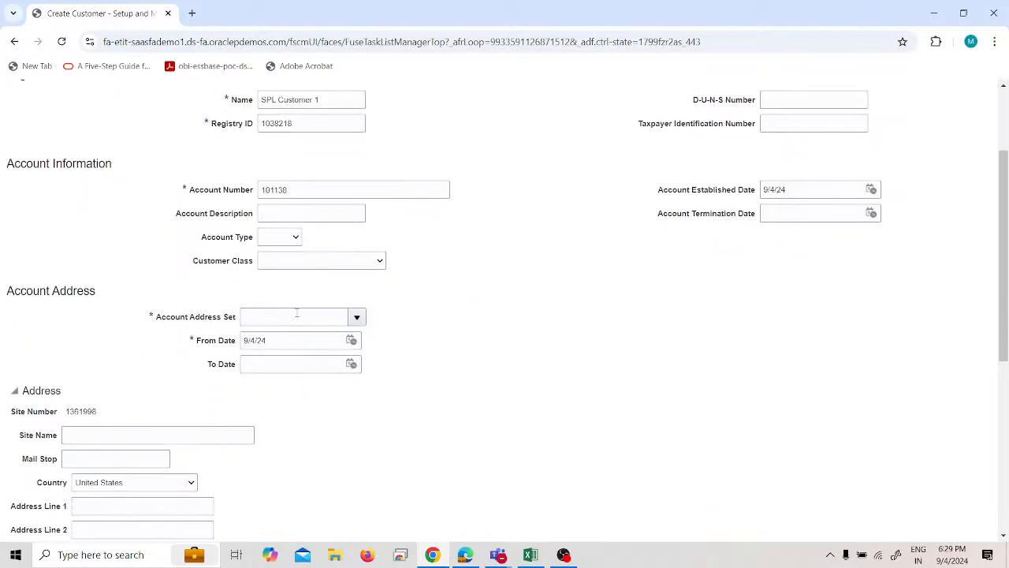
{"action": "left_click", "coordinate": [291, 237]}
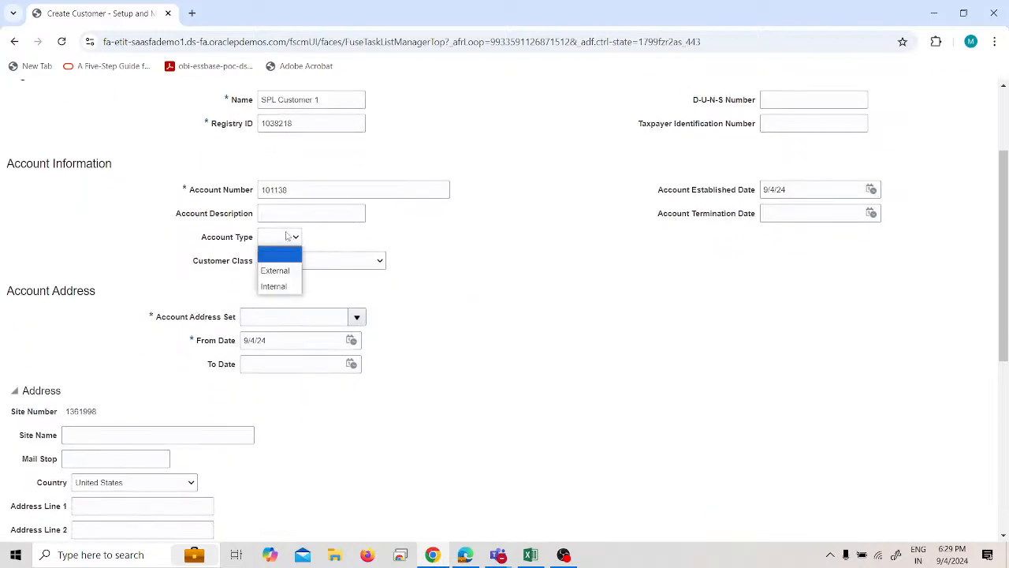
{"action": "left_click", "coordinate": [326, 235]}
{"action": "left_click", "coordinate": [370, 261]}
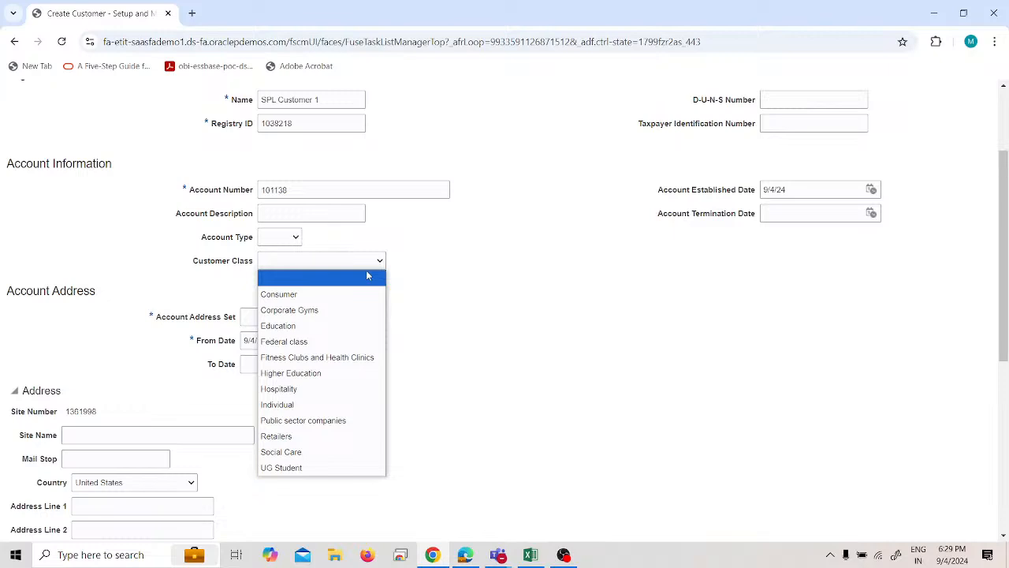
{"action": "left_click", "coordinate": [473, 230]}
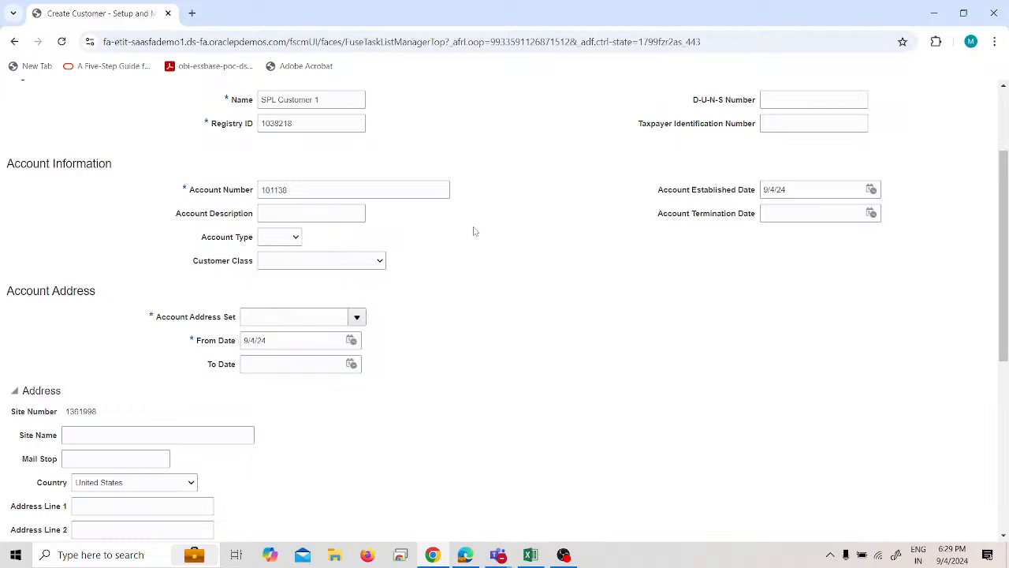
{"action": "scroll", "coordinate": [455, 235], "scroll_direction": "up", "scroll_amount": 3}
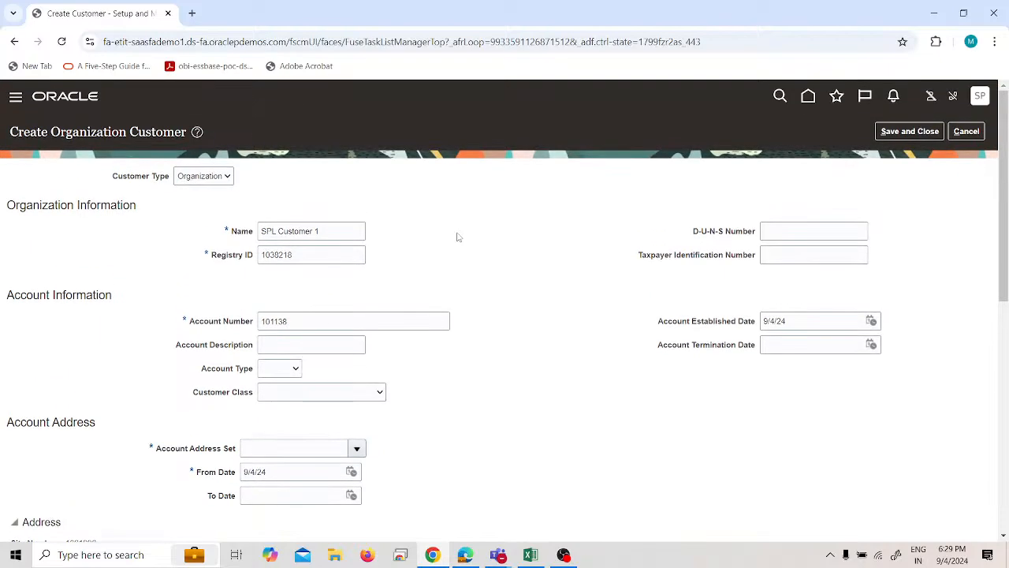
{"action": "scroll", "coordinate": [458, 241], "scroll_direction": "down", "scroll_amount": 2}
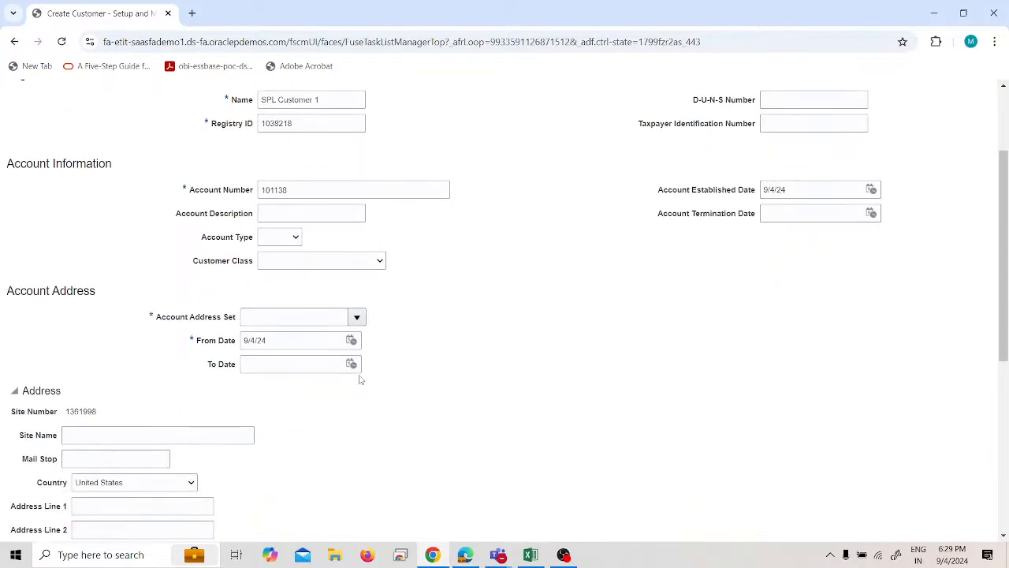
Choose SPLARRDS as the account address set by searching reference data set codes for SPL.
{"action": "left_click", "coordinate": [302, 319]}
{"action": "left_click", "coordinate": [356, 317]}
{"action": "left_click", "coordinate": [320, 294]}
{"action": "left_click", "coordinate": [403, 269]}
{"action": "type", "text": "SPL"}
{"action": "key", "text": "Return"}
{"action": "left_click", "coordinate": [272, 376]}
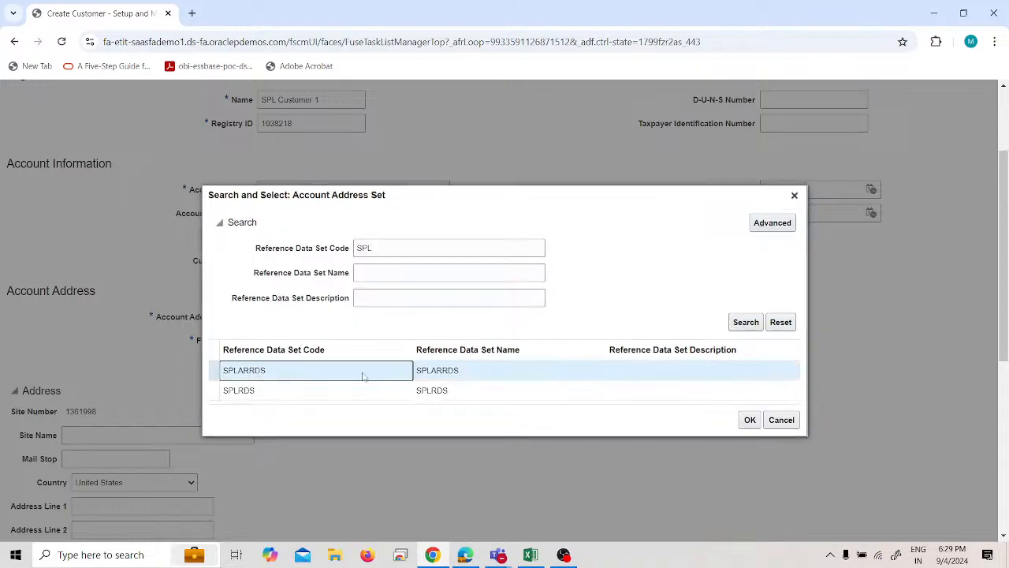
{"action": "left_click", "coordinate": [750, 420]}
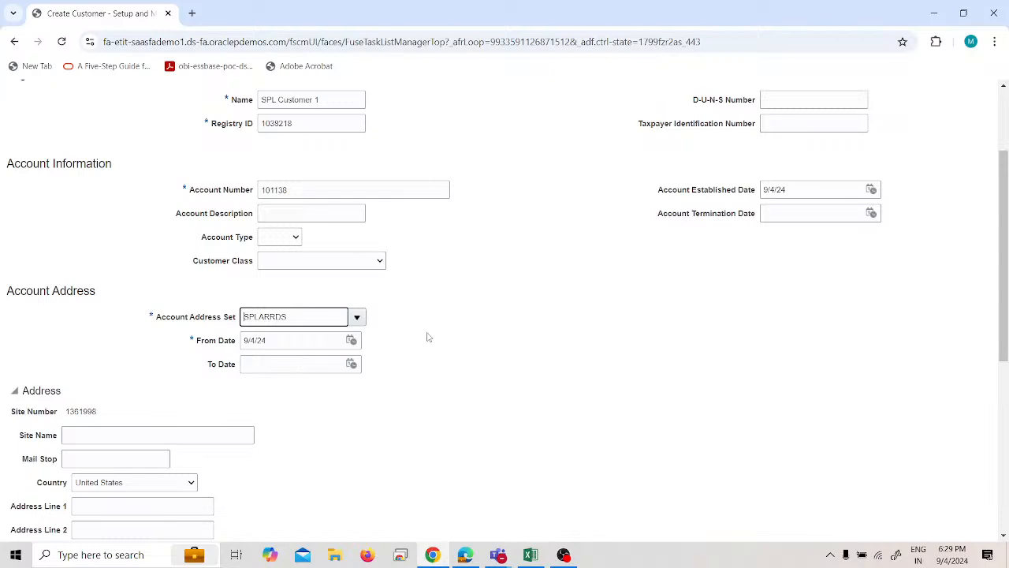
{"action": "scroll", "coordinate": [428, 337], "scroll_direction": "down", "scroll_amount": 2}
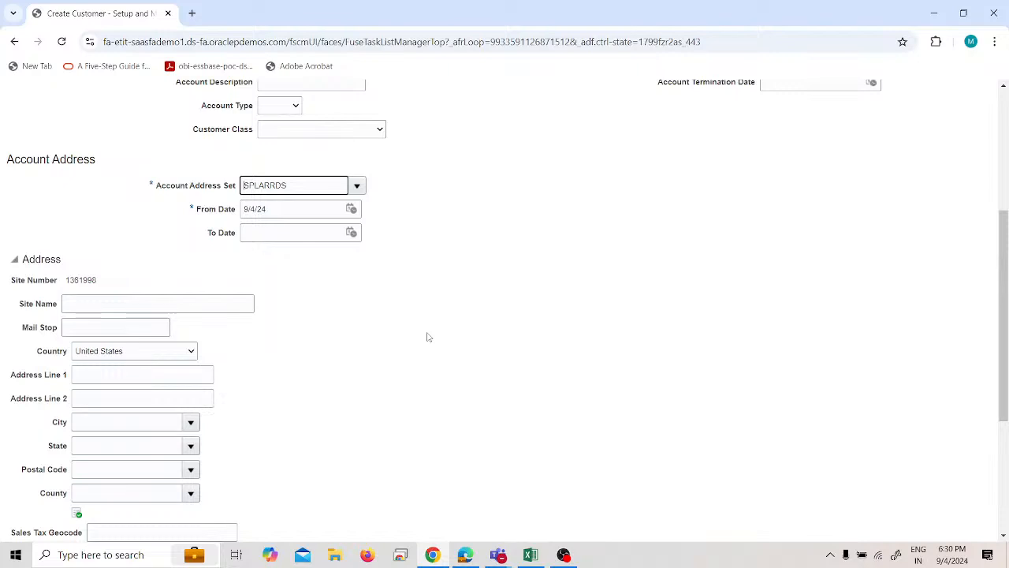
{"action": "scroll", "coordinate": [428, 336], "scroll_direction": "down", "scroll_amount": 2}
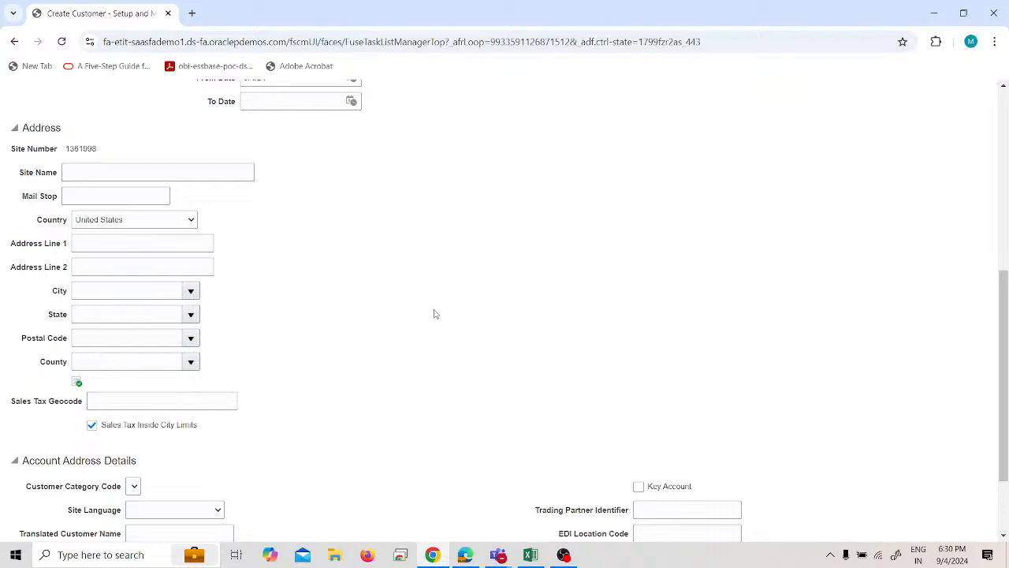
Enter site name 'SPL SITE' and the first address line 'SPL Customer 1 Address'.
{"action": "left_click", "coordinate": [145, 173]}
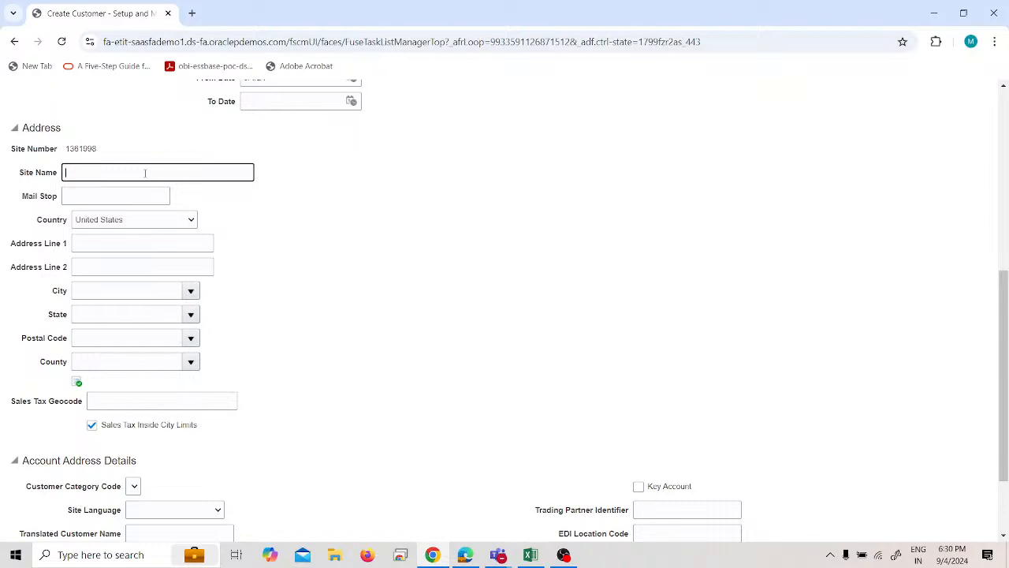
{"action": "type", "text": "SPL SITE"}
{"action": "left_click", "coordinate": [130, 244]}
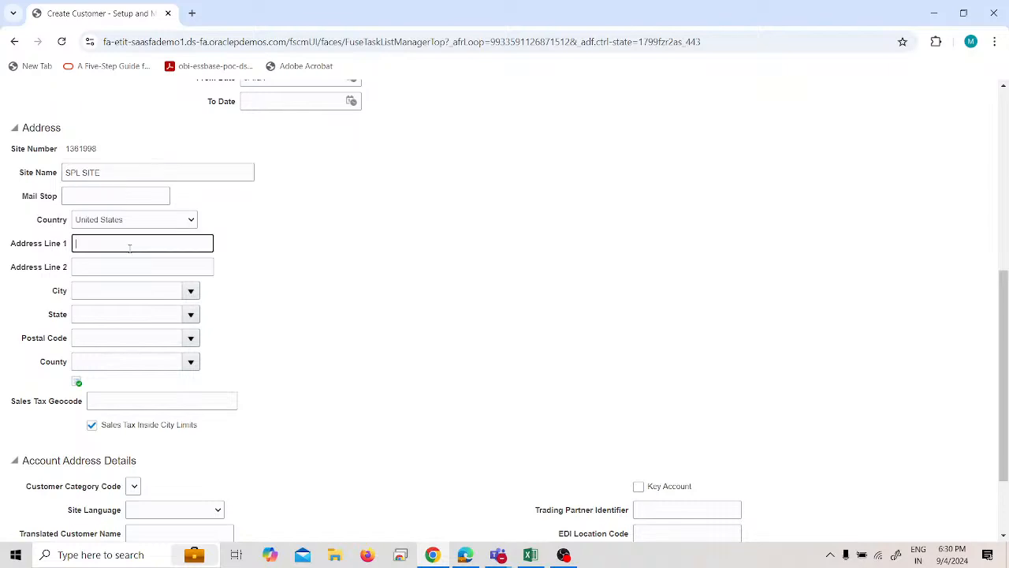
{"action": "type", "text": "SPL Customer 3 Address"}
Set the postal code to 60002, Wadsworth, Lake County, IL.
{"action": "left_click", "coordinate": [192, 340]}
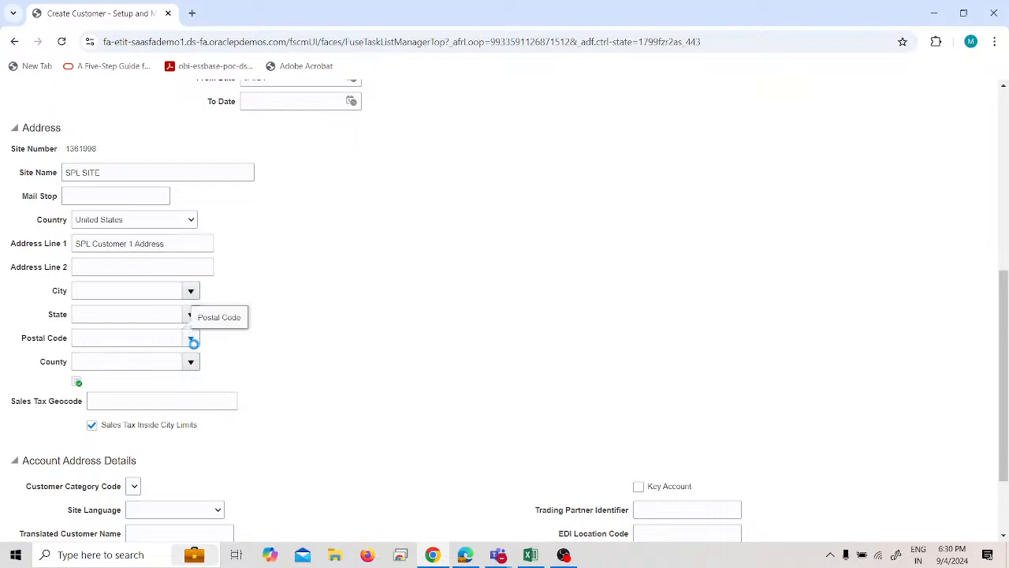
{"action": "left_click", "coordinate": [155, 380]}
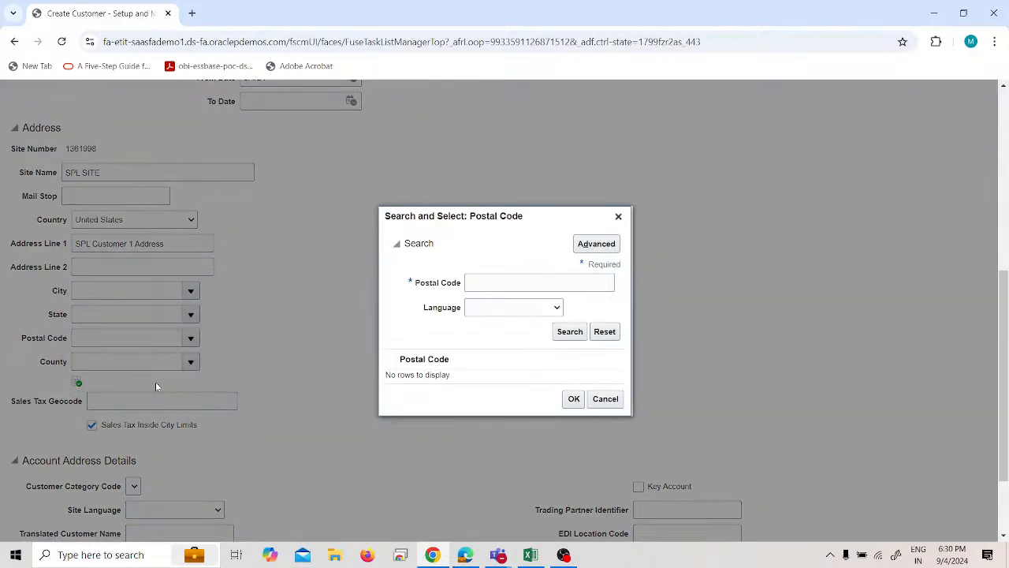
{"action": "left_click", "coordinate": [507, 284]}
{"action": "type", "text": "6"}
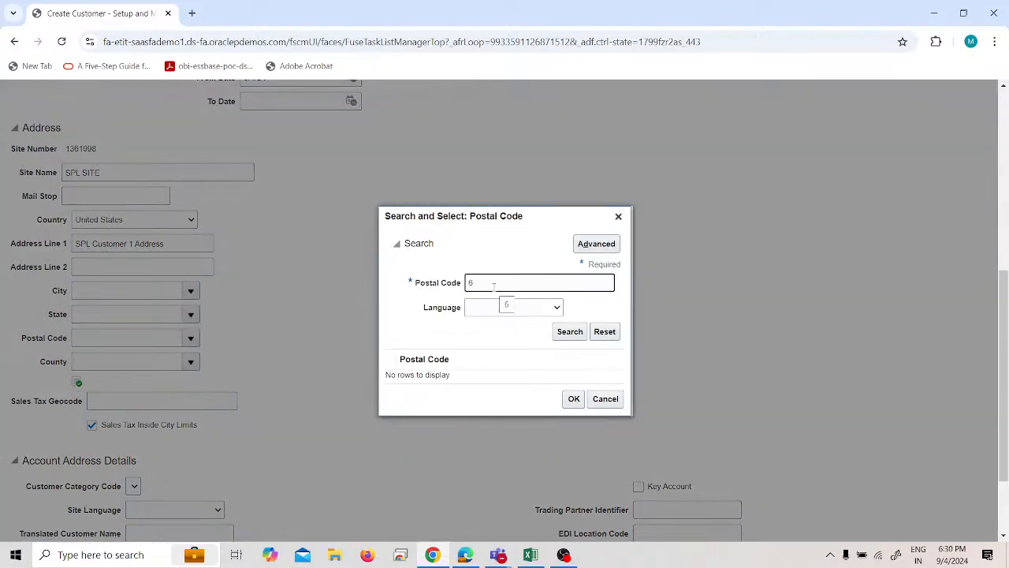
{"action": "left_click", "coordinate": [564, 338]}
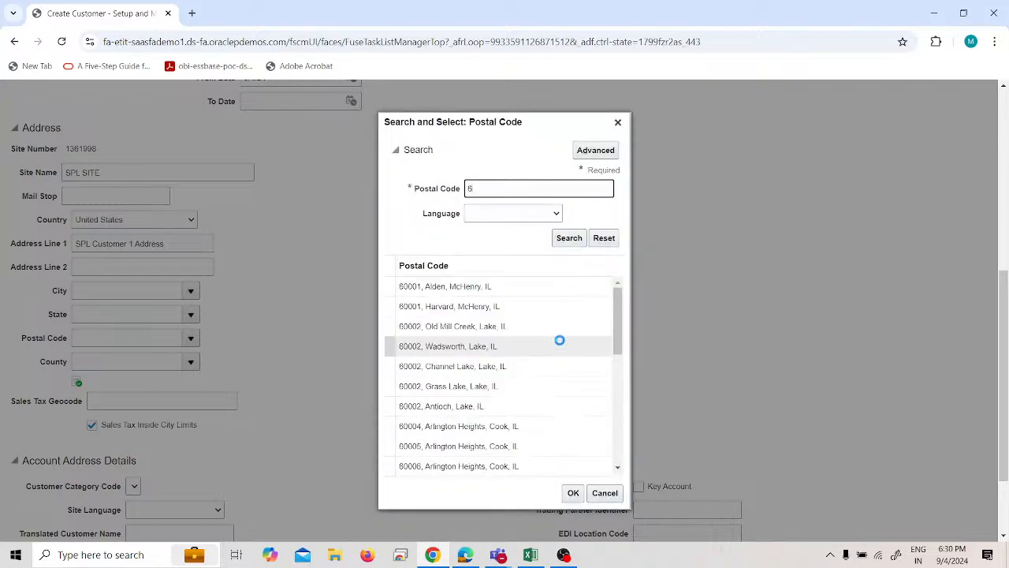
{"action": "left_click", "coordinate": [552, 348]}
{"action": "left_click", "coordinate": [574, 494]}
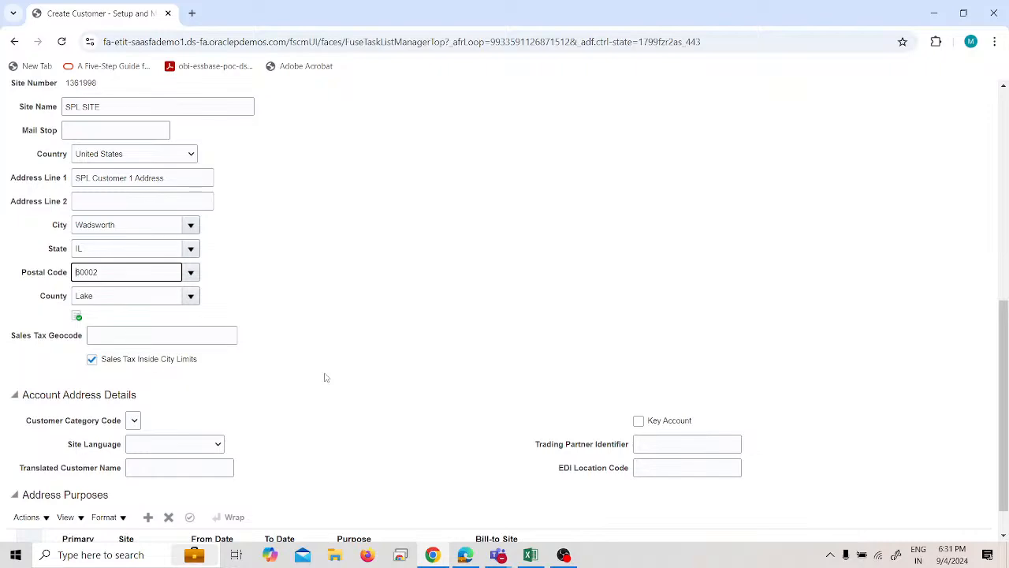
Add an address purpose for the site and set it to Bill to.
{"action": "scroll", "coordinate": [326, 374], "scroll_direction": "up", "scroll_amount": 6}
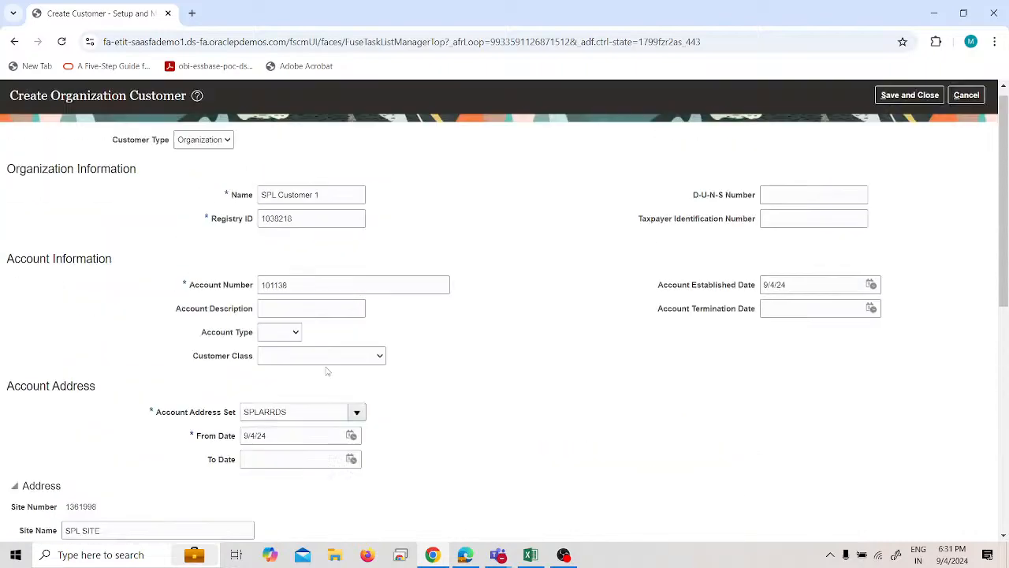
{"action": "scroll", "coordinate": [326, 371], "scroll_direction": "down", "scroll_amount": 4}
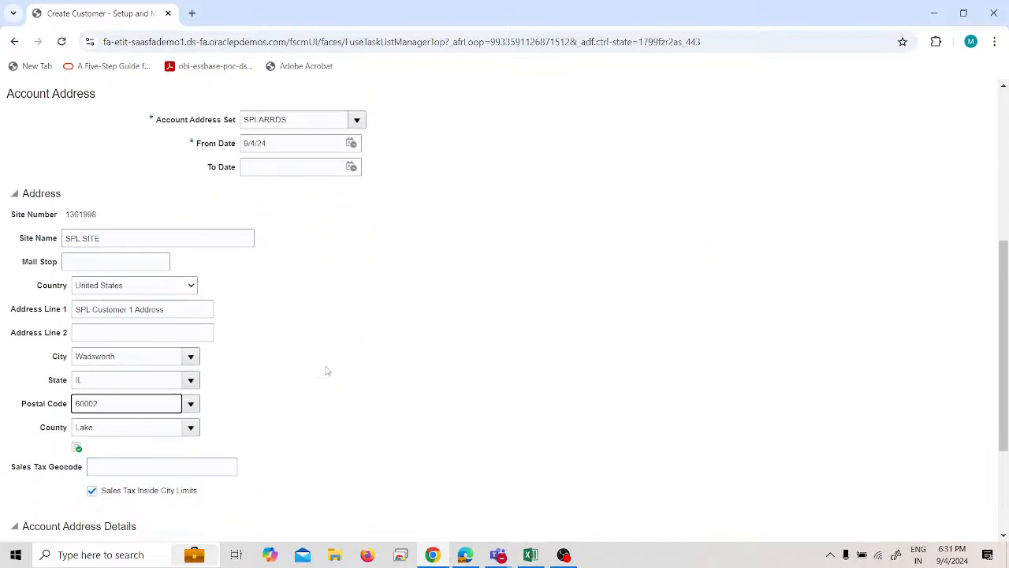
{"action": "scroll", "coordinate": [327, 370], "scroll_direction": "up", "scroll_amount": 3}
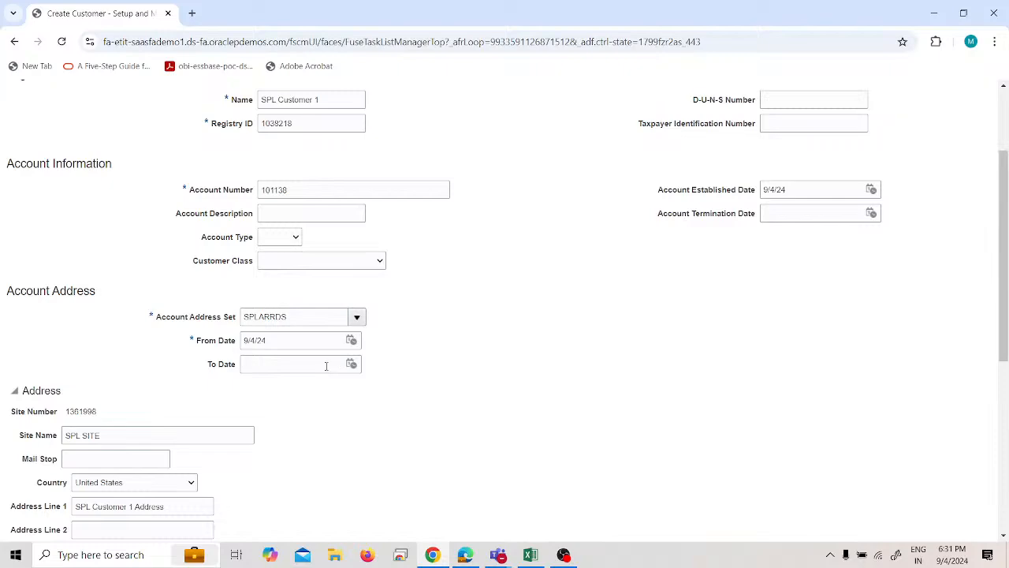
{"action": "scroll", "coordinate": [325, 366], "scroll_direction": "up", "scroll_amount": 2}
{"action": "scroll", "coordinate": [326, 368], "scroll_direction": "down", "scroll_amount": 7}
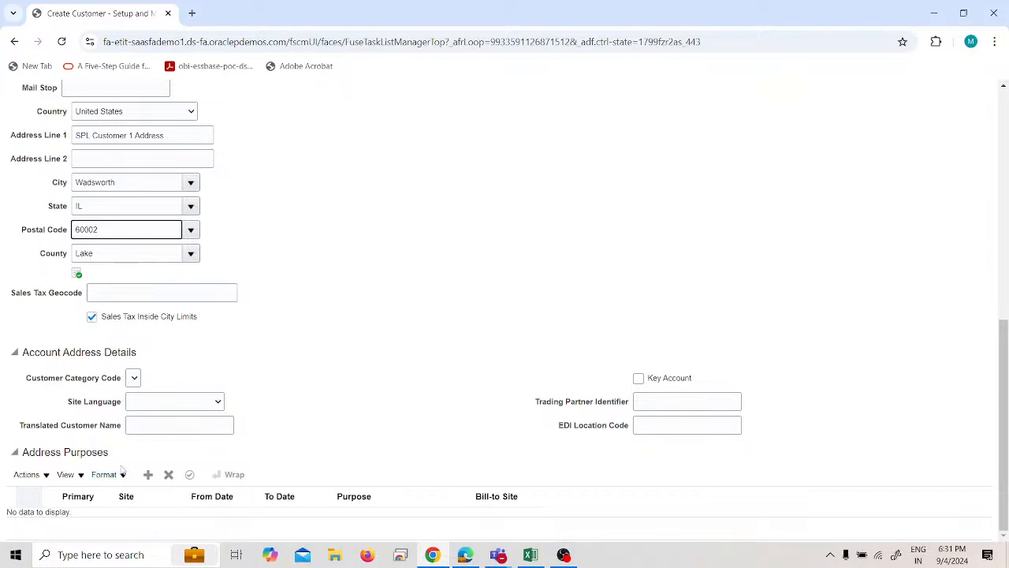
{"action": "left_click", "coordinate": [148, 474]}
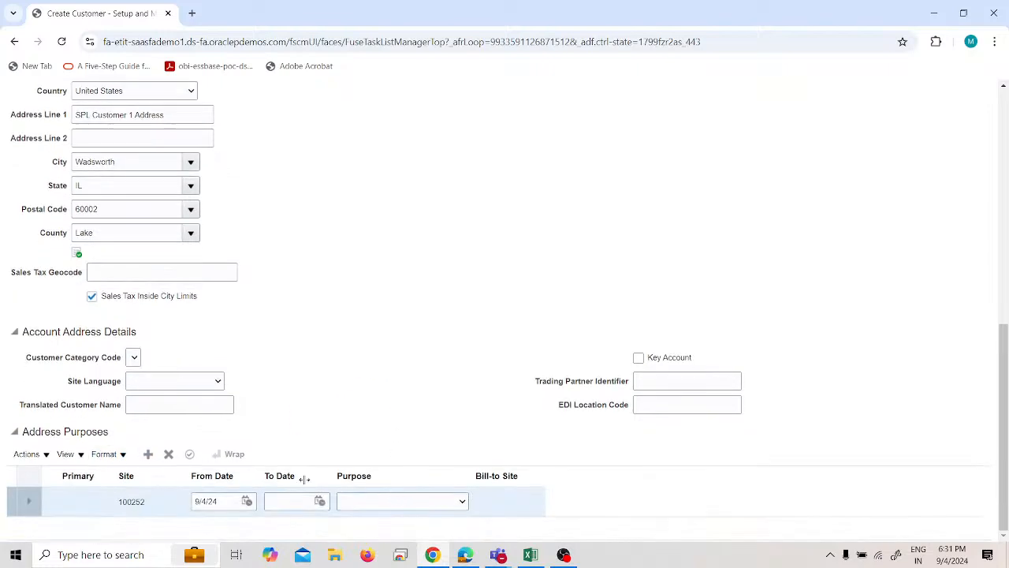
{"action": "scroll", "coordinate": [298, 430], "scroll_direction": "up", "scroll_amount": 4}
{"action": "scroll", "coordinate": [302, 428], "scroll_direction": "down", "scroll_amount": 4}
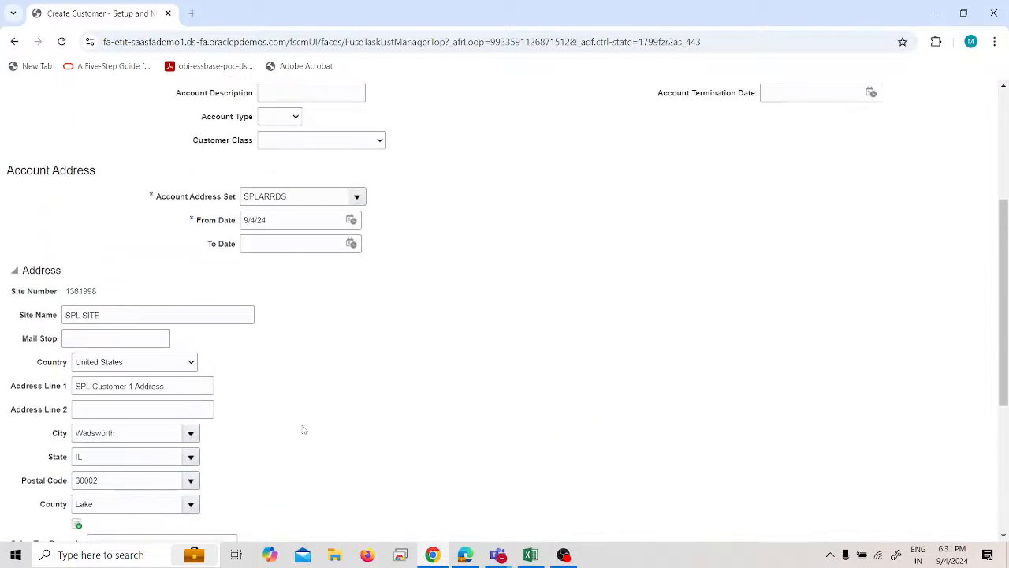
{"action": "left_click", "coordinate": [411, 502]}
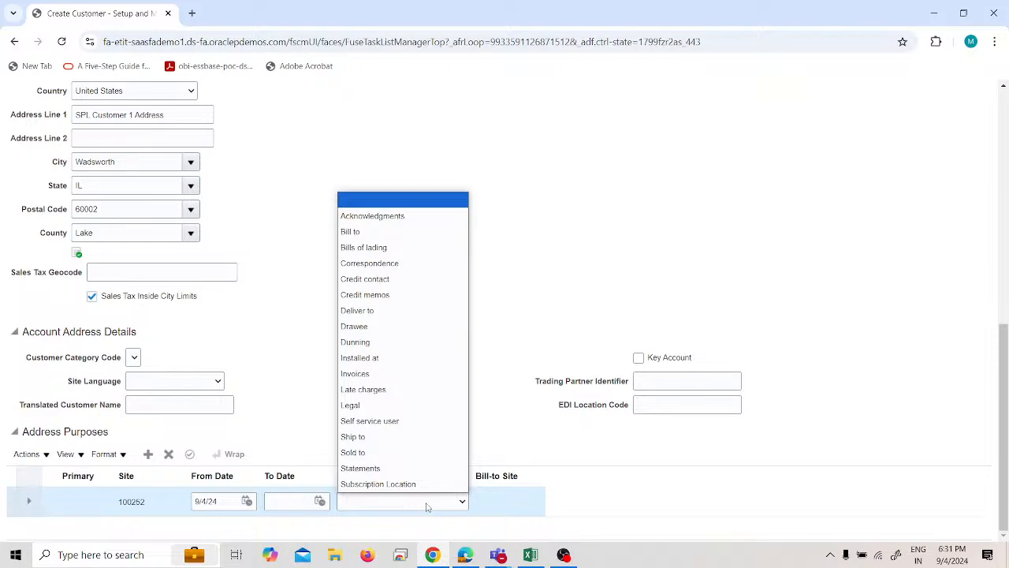
{"action": "left_click", "coordinate": [366, 442]}
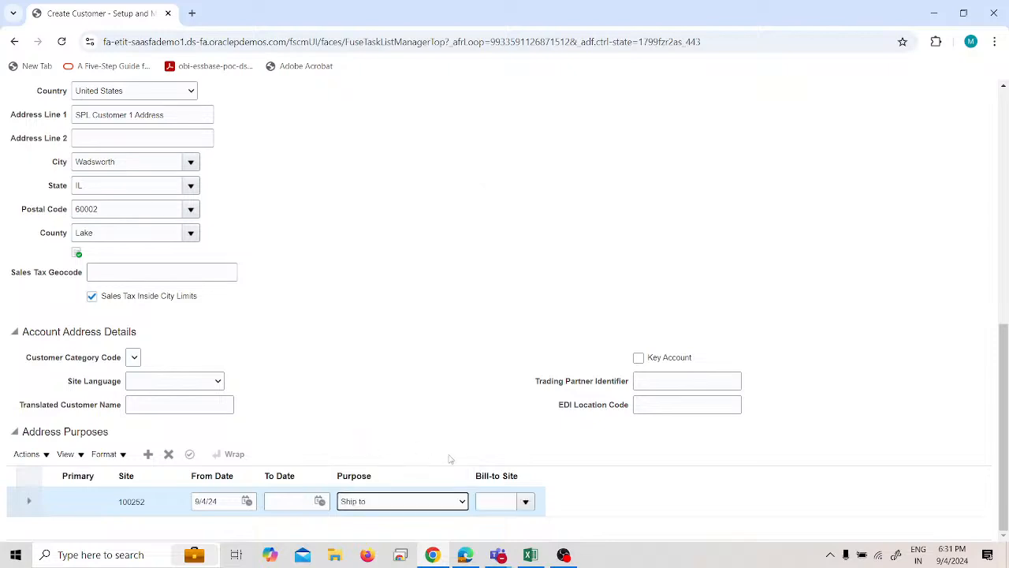
{"action": "left_click", "coordinate": [461, 500]}
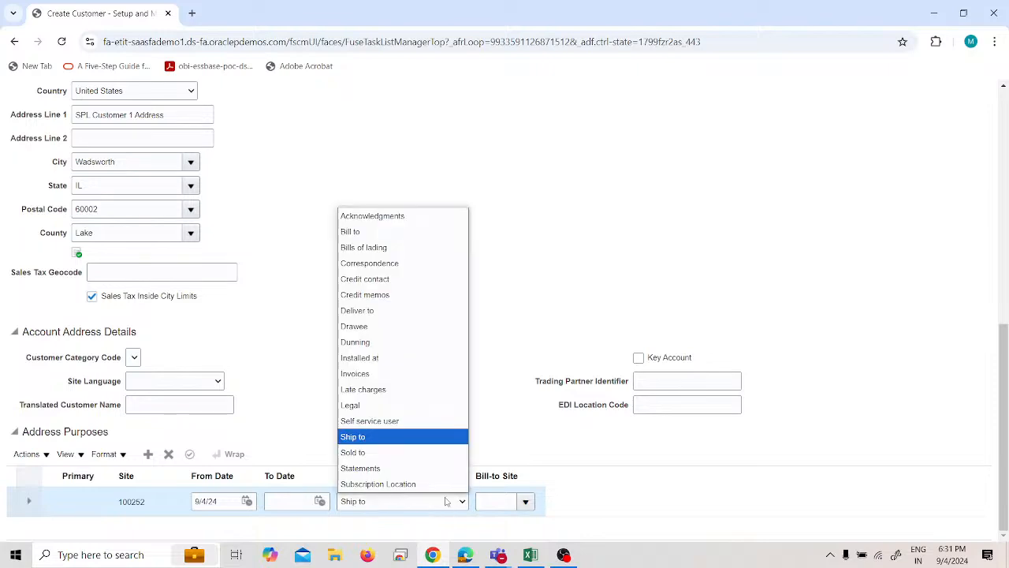
{"action": "left_click", "coordinate": [376, 231]}
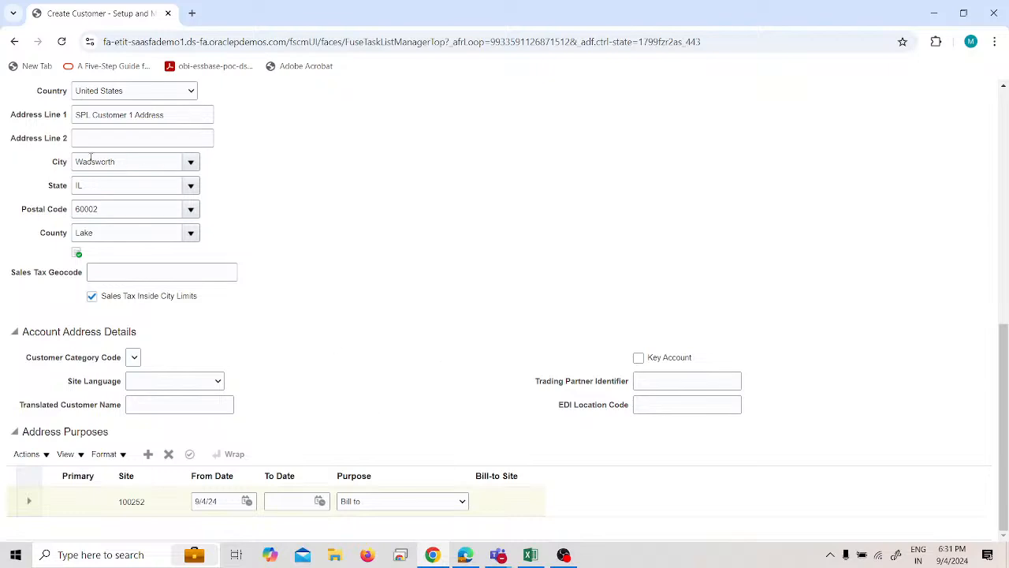
Add a Ship to purpose with bill-to site SPL Customer 1 Address, then save the customer.
{"action": "left_click", "coordinate": [148, 454]}
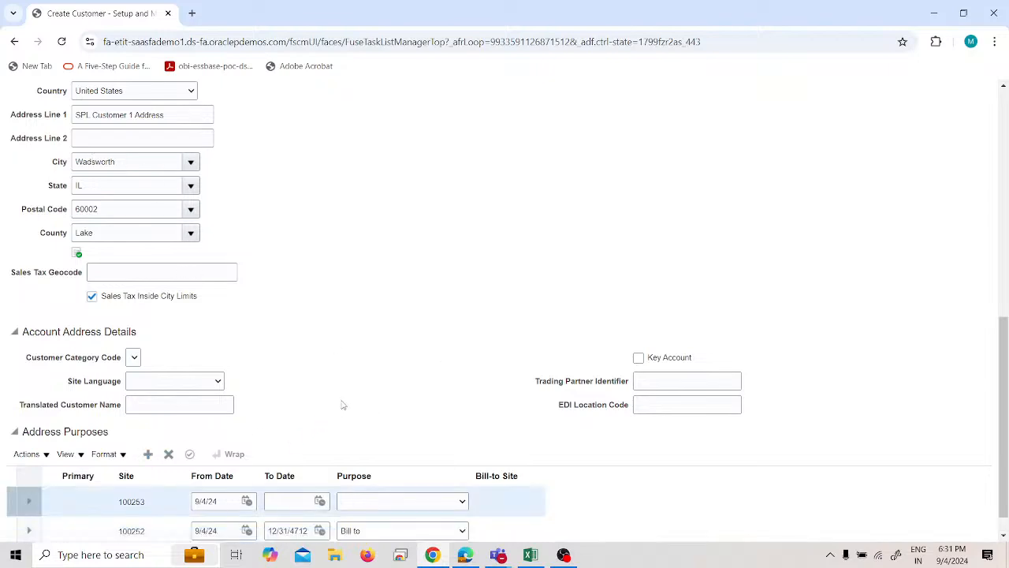
{"action": "left_click", "coordinate": [428, 471]}
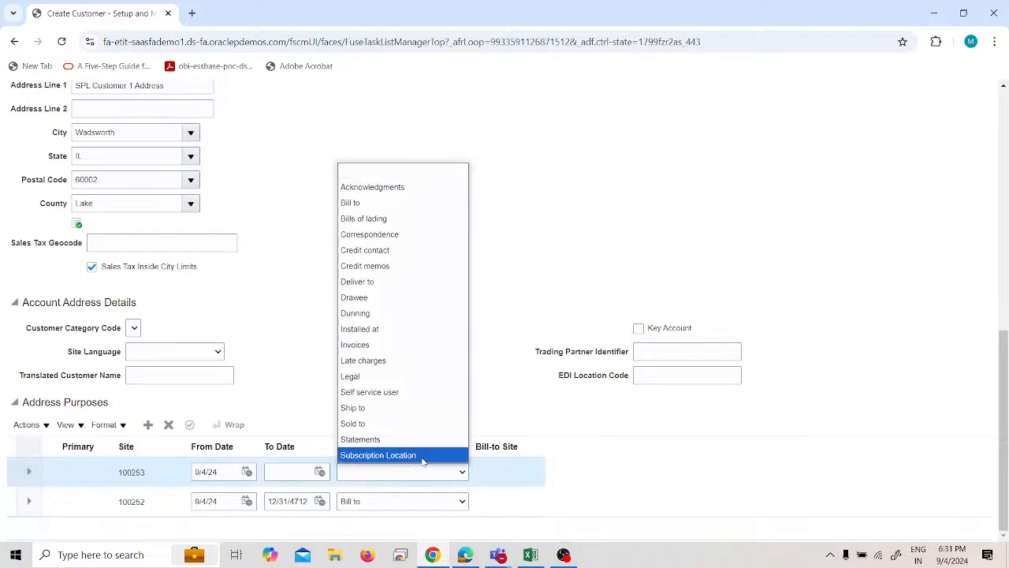
{"action": "left_click", "coordinate": [391, 407]}
{"action": "left_click", "coordinate": [483, 471]}
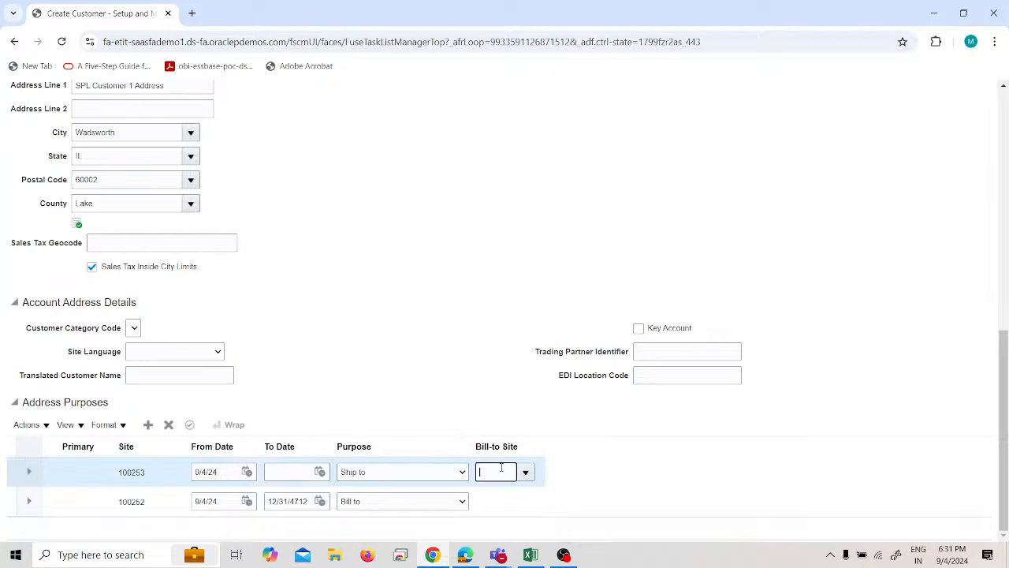
{"action": "left_click", "coordinate": [524, 472]}
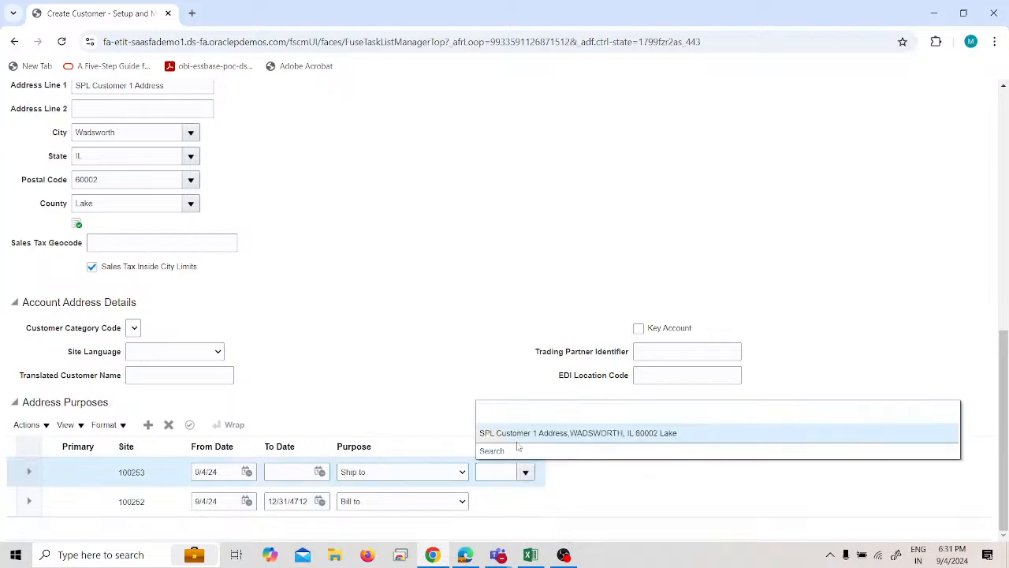
{"action": "left_click", "coordinate": [520, 432]}
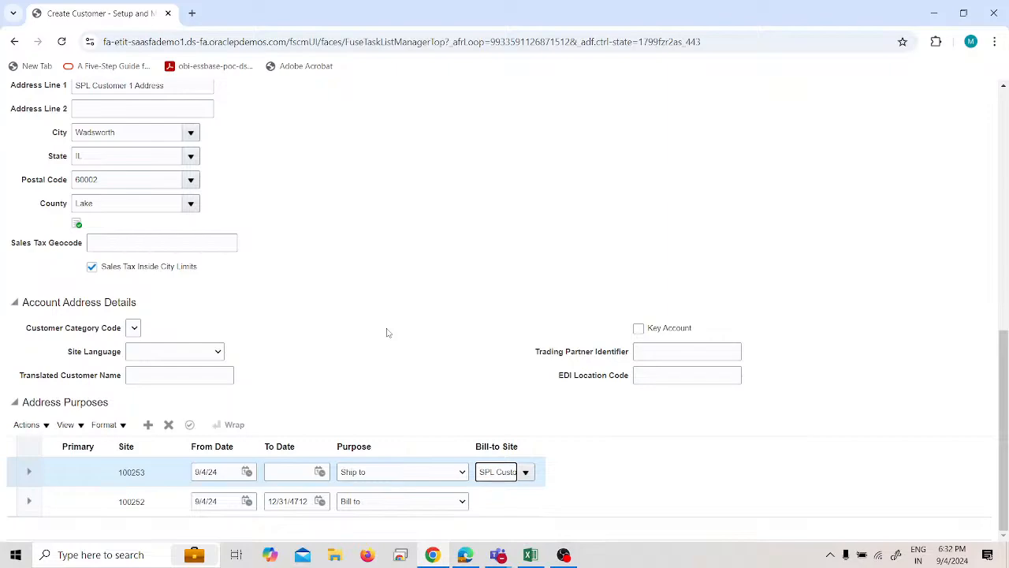
{"action": "scroll", "coordinate": [386, 332], "scroll_direction": "up", "scroll_amount": 10}
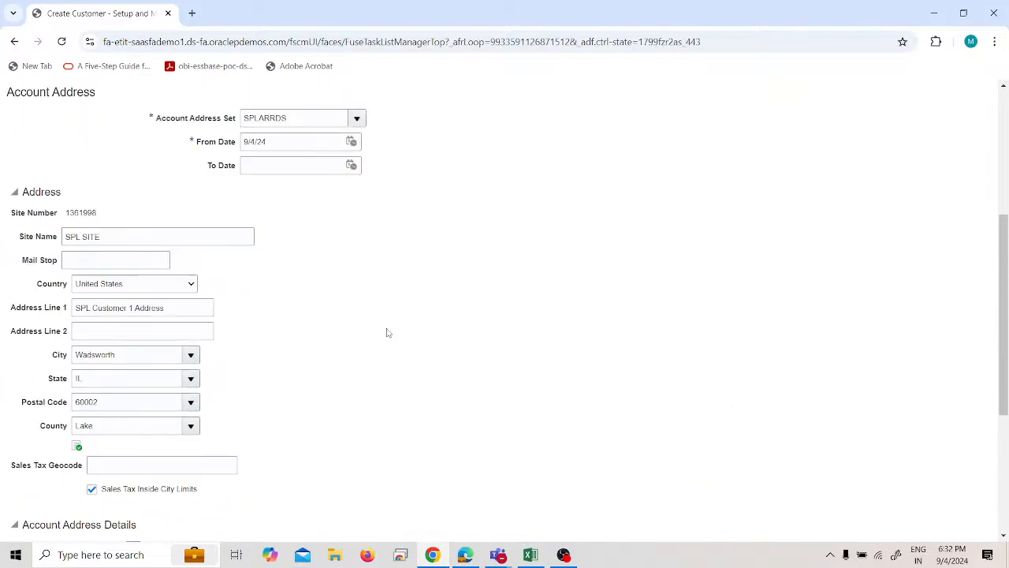
{"action": "left_click", "coordinate": [901, 132]}
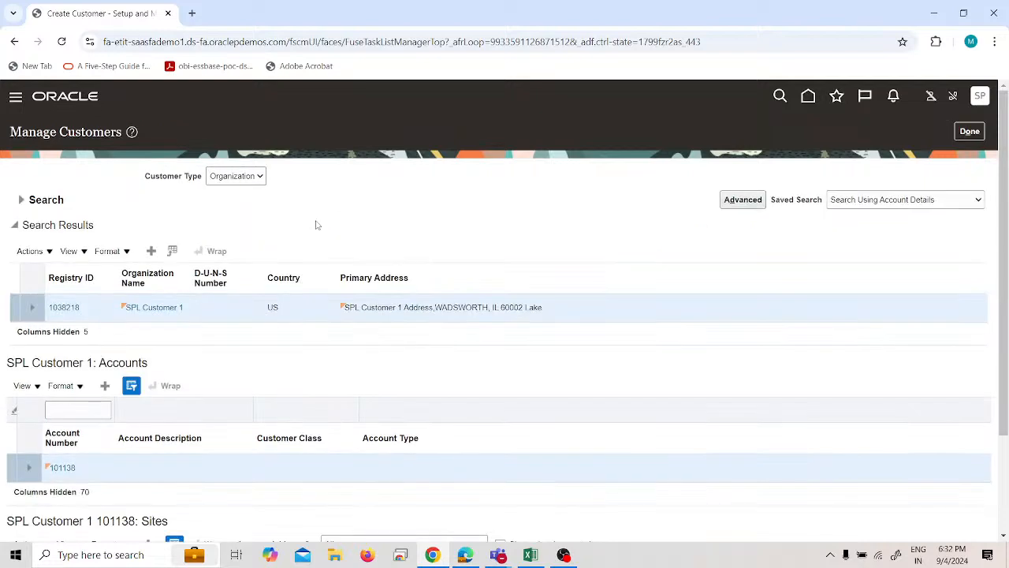
Leave Manage Customers with Done to return to the SPL_IMPL task list.
{"action": "left_click", "coordinate": [969, 131]}
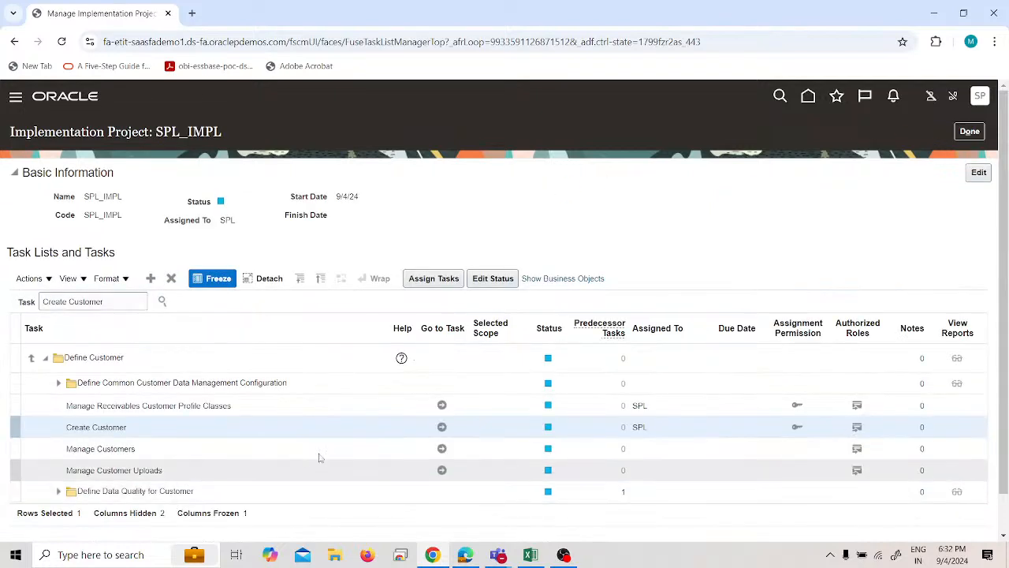
Open and discard the blank Create Customer form twice, then launch the Manage Customers task.
{"action": "left_click", "coordinate": [442, 426]}
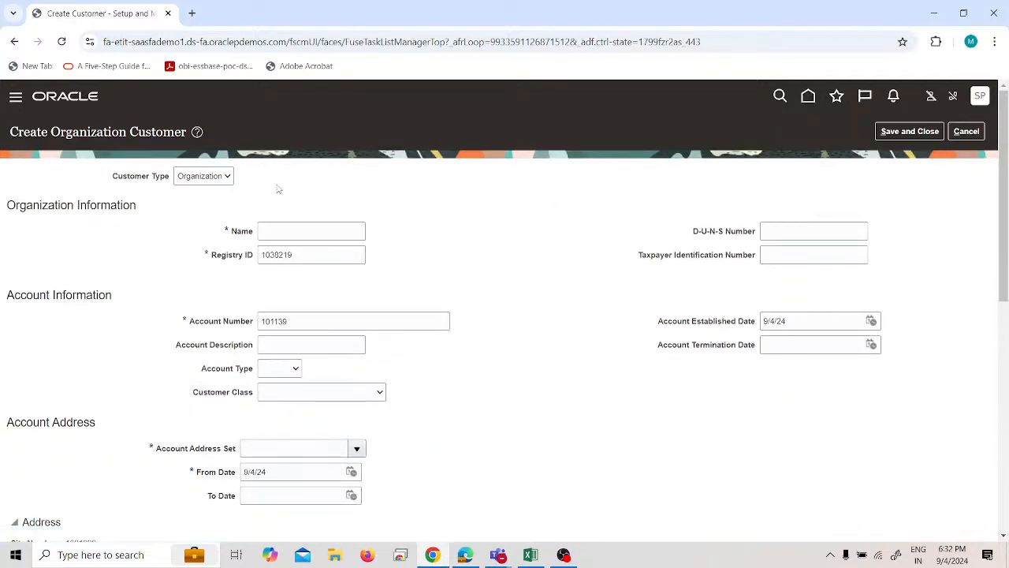
{"action": "left_click", "coordinate": [971, 131]}
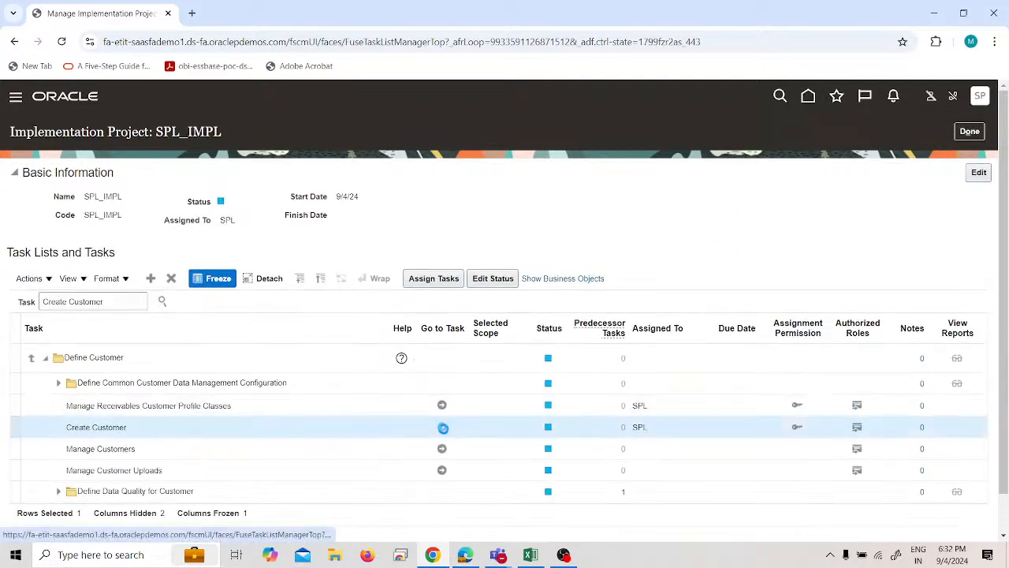
{"action": "left_click", "coordinate": [443, 428]}
{"action": "scroll", "coordinate": [484, 419], "scroll_direction": "down", "scroll_amount": 7}
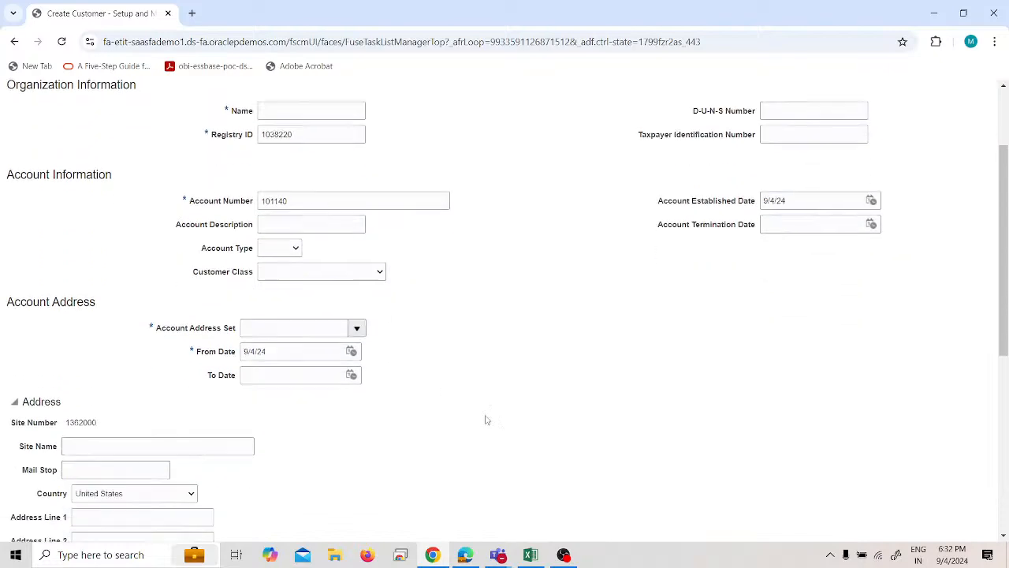
{"action": "scroll", "coordinate": [487, 421], "scroll_direction": "up", "scroll_amount": 10}
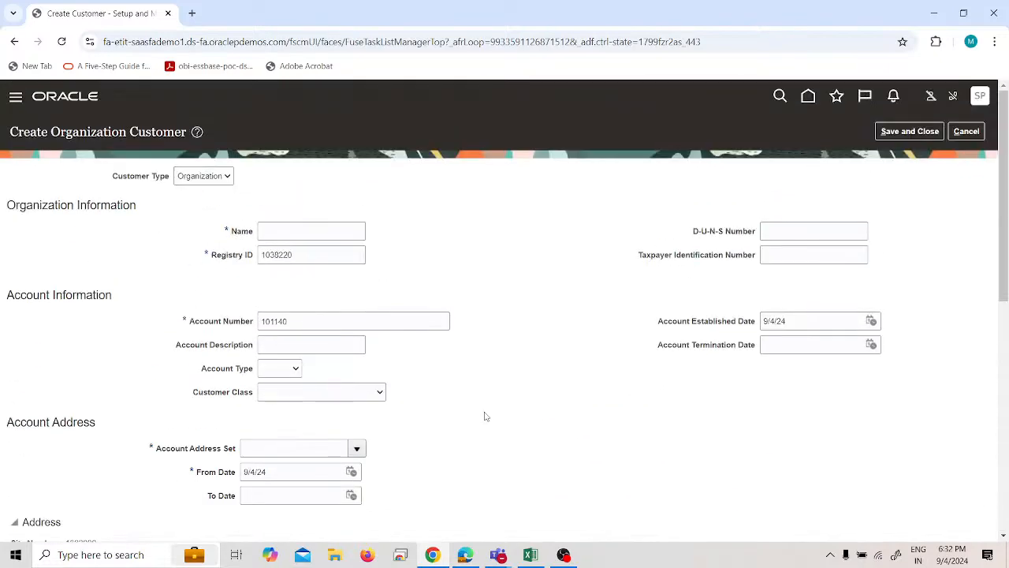
{"action": "left_click", "coordinate": [188, 181]}
{"action": "left_click", "coordinate": [304, 184]}
{"action": "scroll", "coordinate": [307, 187], "scroll_direction": "down", "scroll_amount": 3}
{"action": "scroll", "coordinate": [307, 186], "scroll_direction": "down", "scroll_amount": 3}
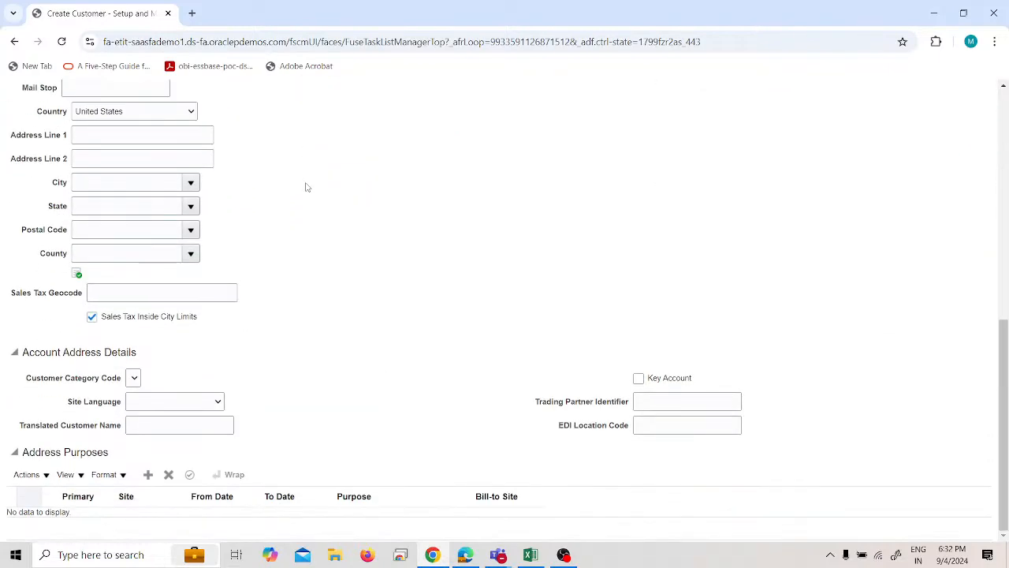
{"action": "scroll", "coordinate": [306, 187], "scroll_direction": "up", "scroll_amount": 6}
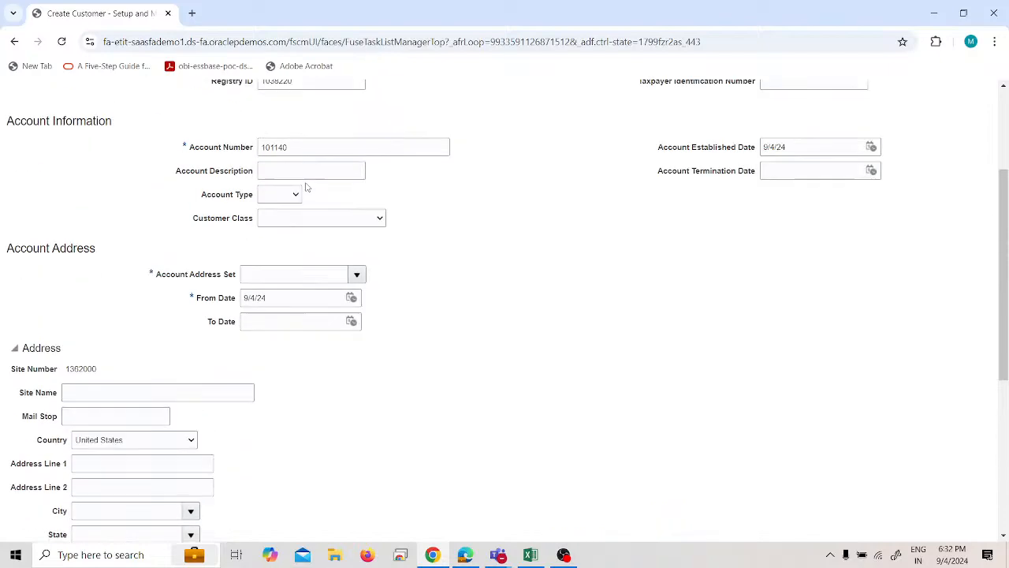
{"action": "scroll", "coordinate": [307, 187], "scroll_direction": "up", "scroll_amount": 2}
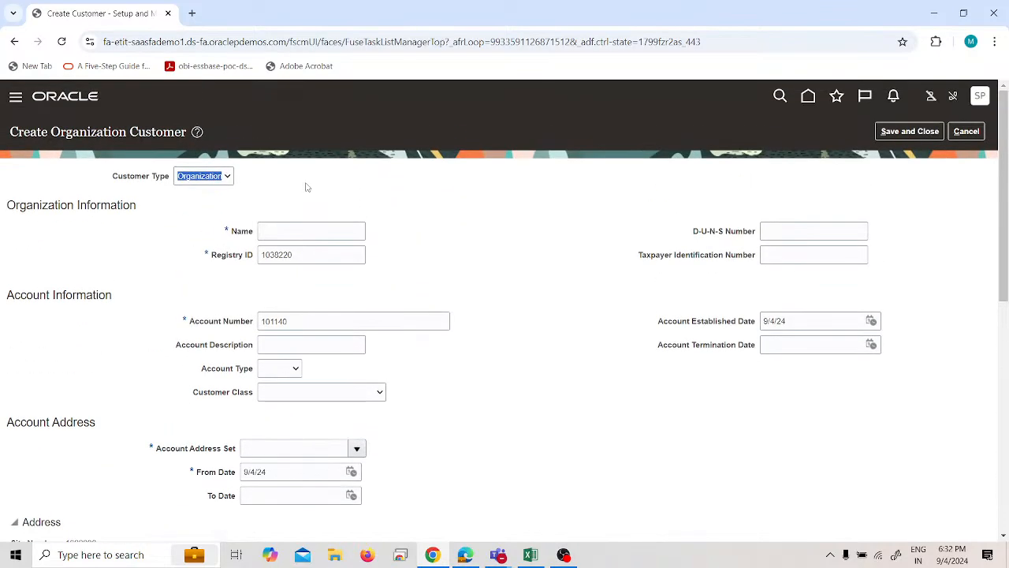
{"action": "left_click", "coordinate": [966, 131]}
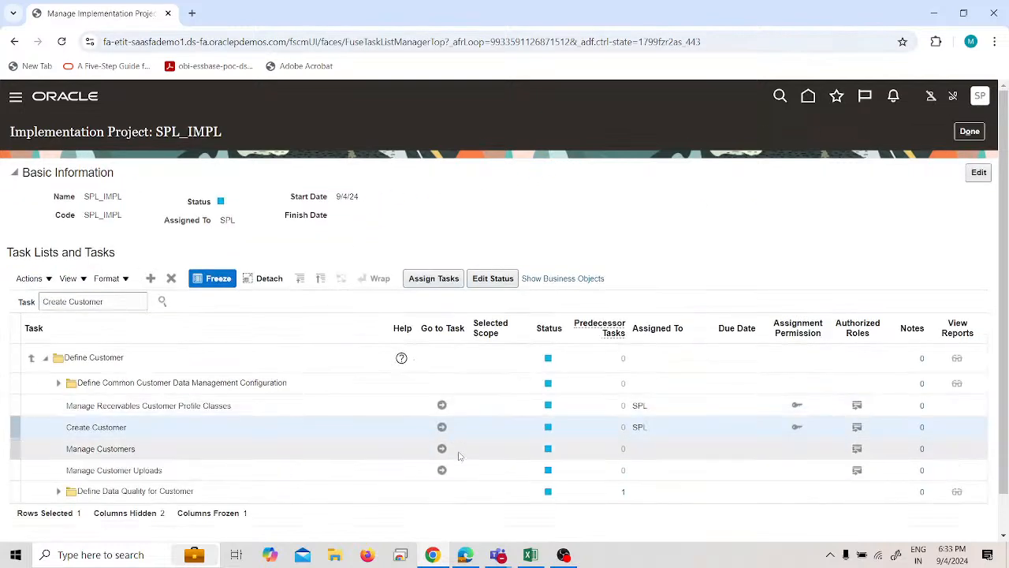
{"action": "left_click", "coordinate": [442, 450]}
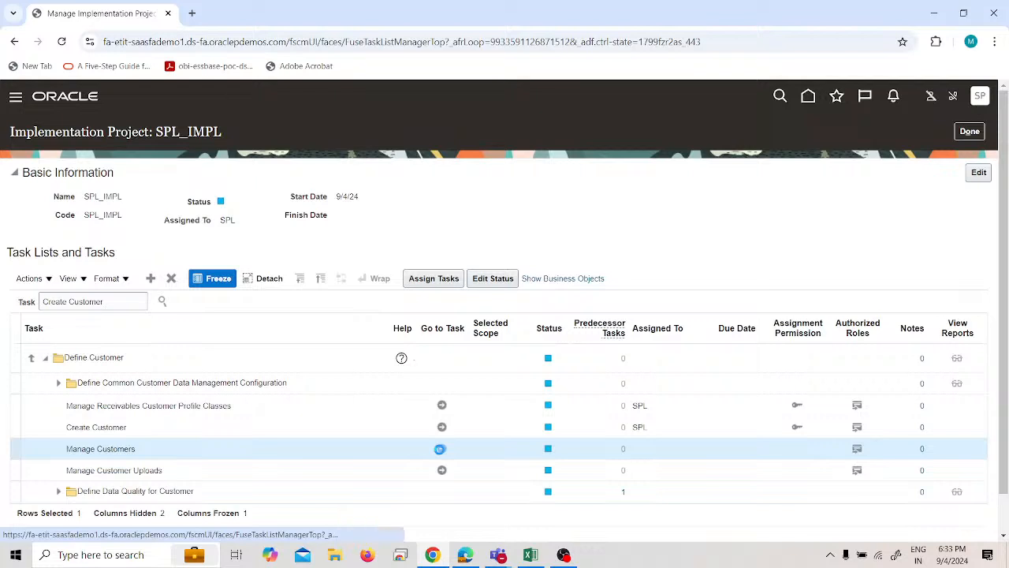
Search organization names for 'SPL' and open SPL Customer 1's Profile History tab.
{"action": "left_click", "coordinate": [259, 236]}
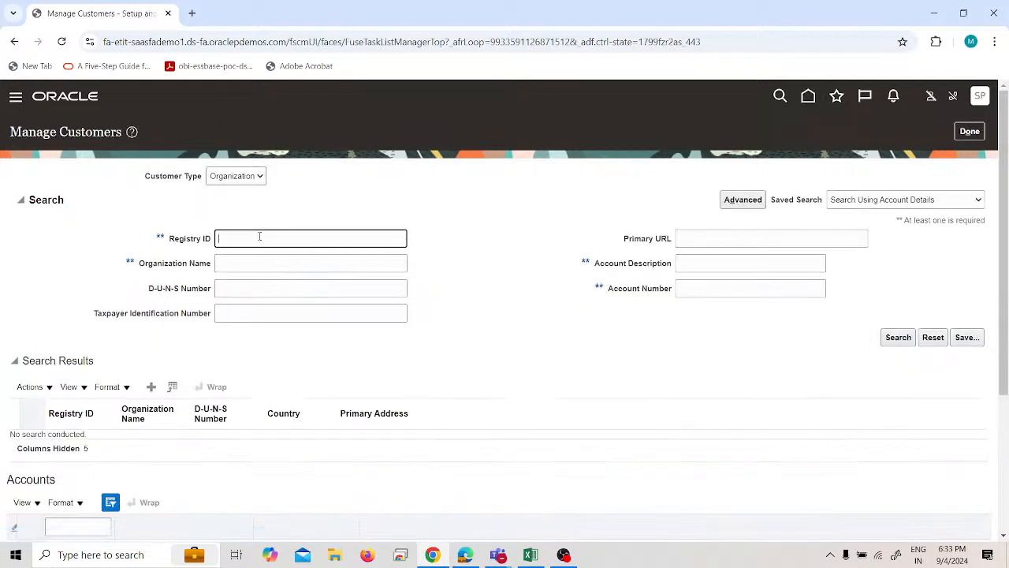
{"action": "left_click", "coordinate": [264, 268]}
{"action": "type", "text": "SPL"}
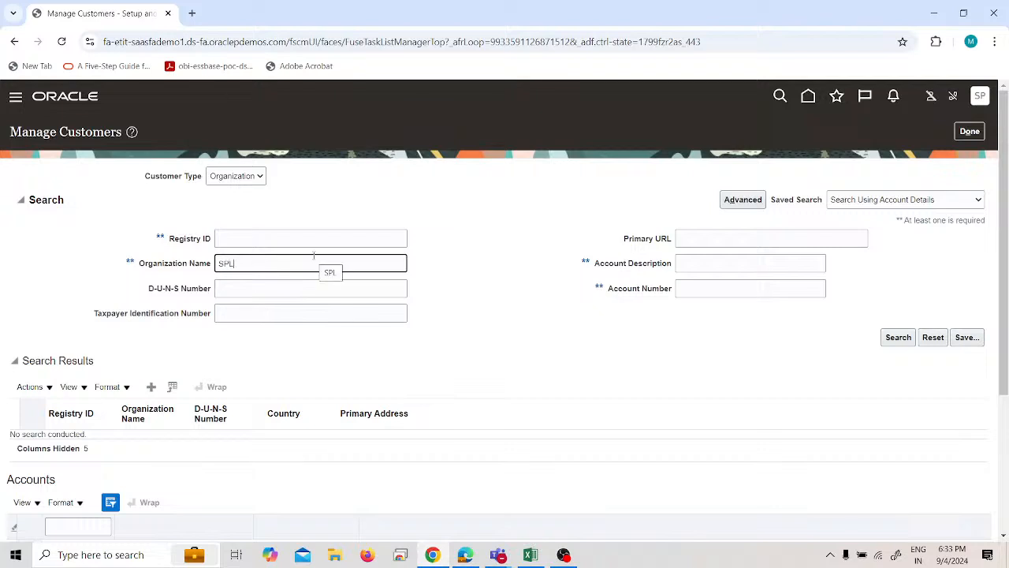
{"action": "key", "text": "Return"}
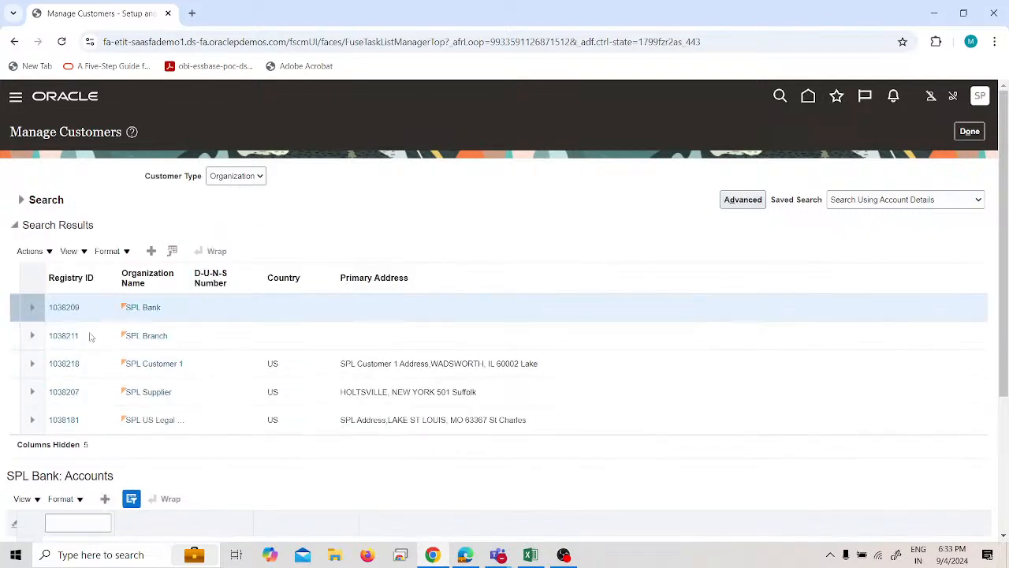
{"action": "left_click", "coordinate": [54, 362]}
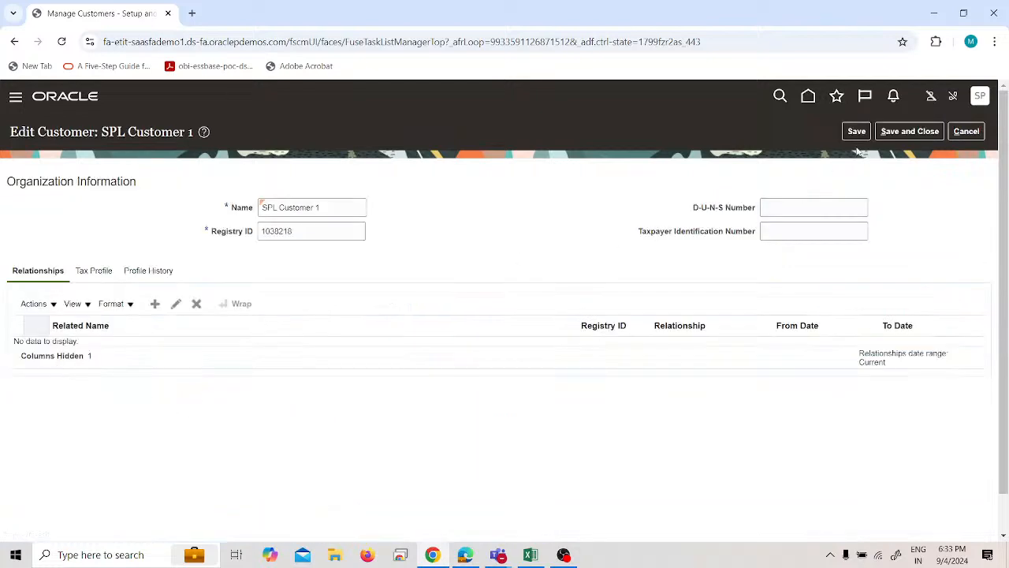
{"action": "left_click", "coordinate": [93, 271]}
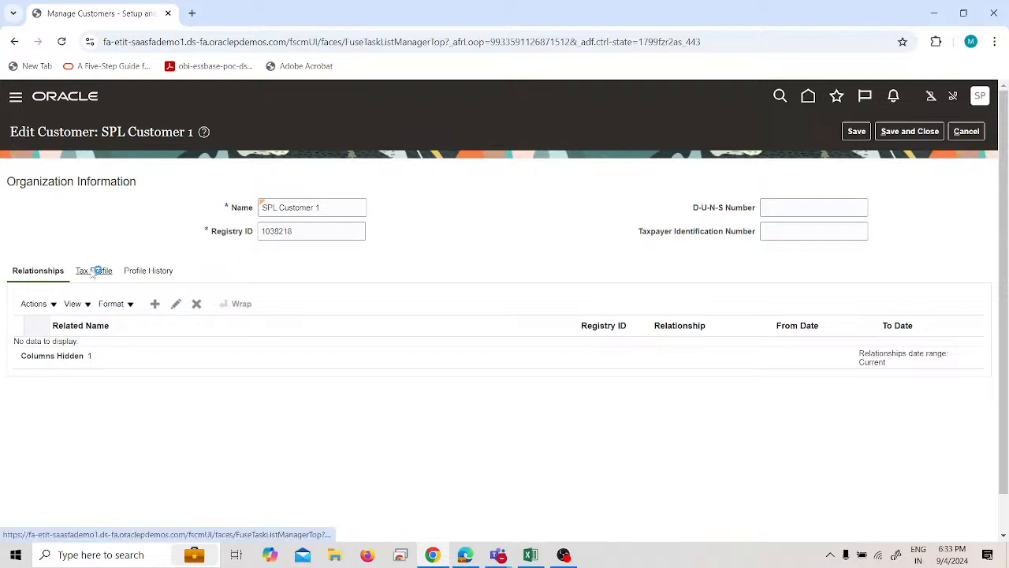
{"action": "left_click", "coordinate": [159, 275]}
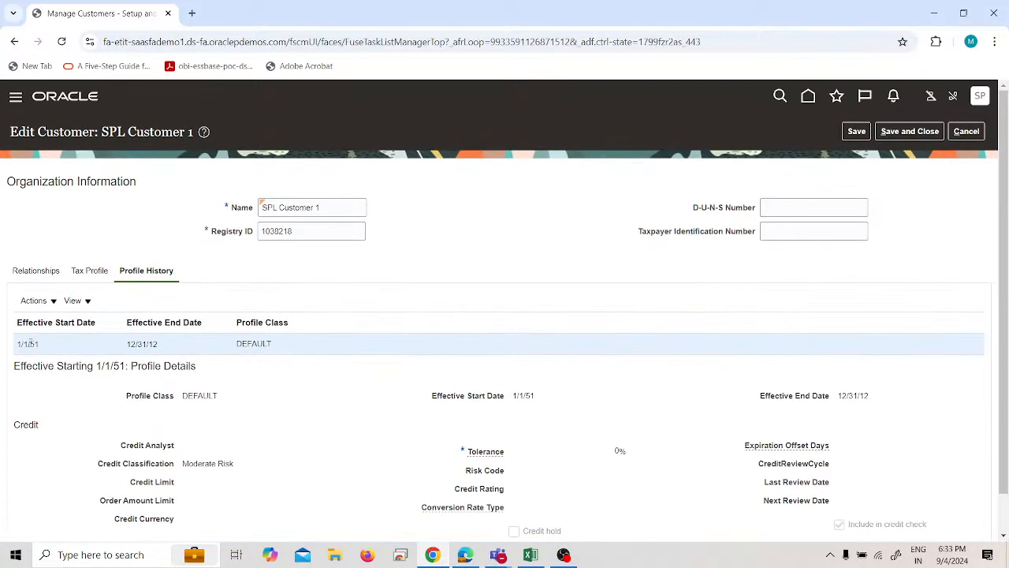
Show the Insert Record and Correct Record actions for the DEFAULT profile record.
{"action": "left_click", "coordinate": [40, 302]}
{"action": "left_click", "coordinate": [73, 235]}
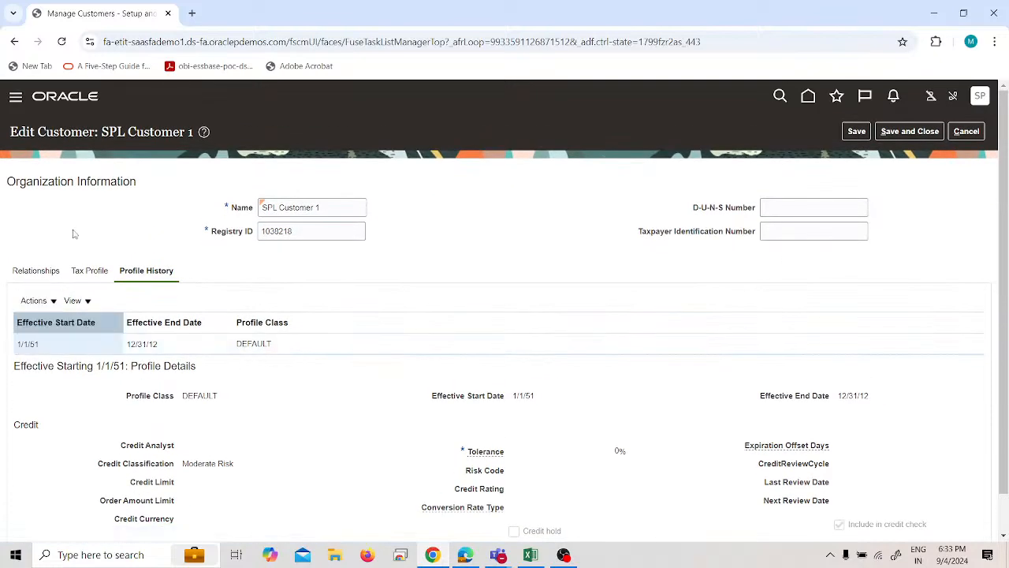
{"action": "scroll", "coordinate": [73, 234], "scroll_direction": "down", "scroll_amount": 2}
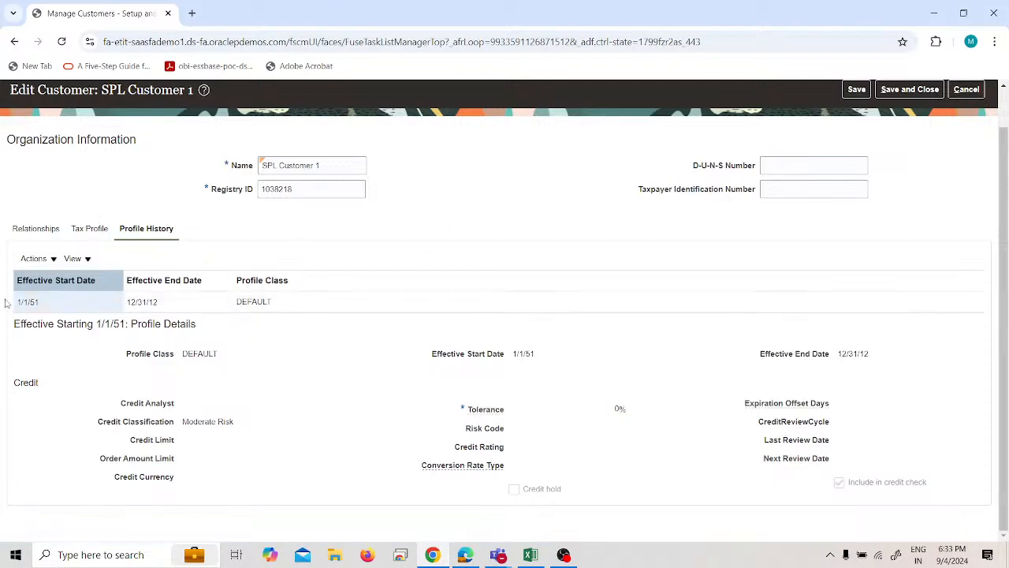
{"action": "left_click", "coordinate": [108, 237]}
{"action": "left_click", "coordinate": [136, 230]}
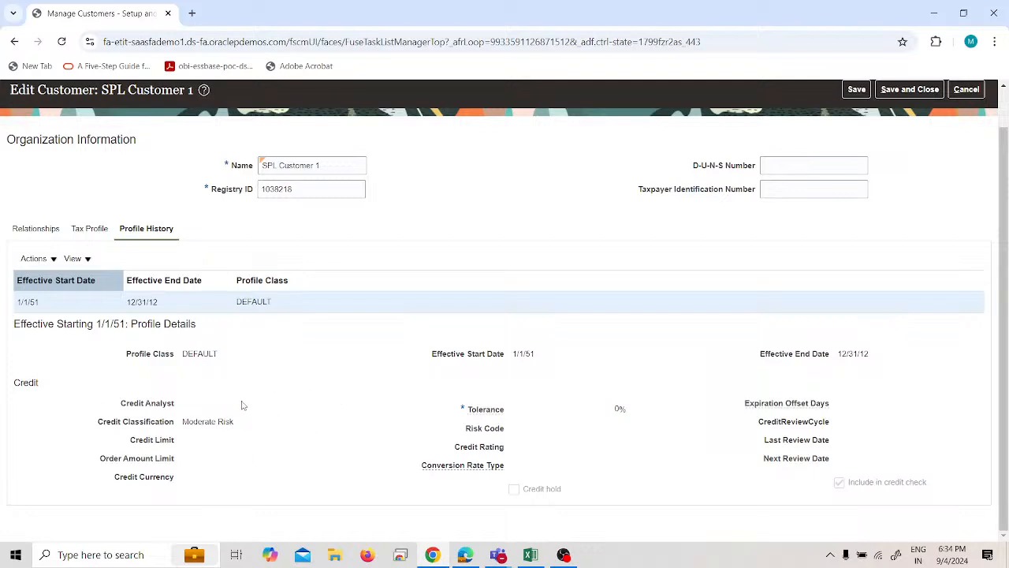
{"action": "left_click", "coordinate": [36, 260]}
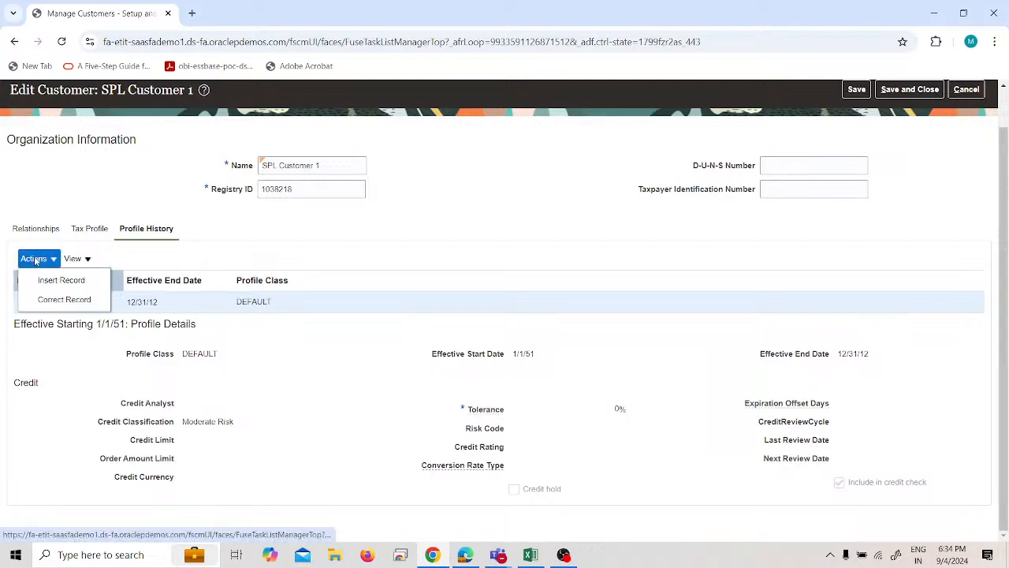
Correct the profile record to class SPL Standard, accept the defaults warning, and save.
{"action": "left_click", "coordinate": [62, 299]}
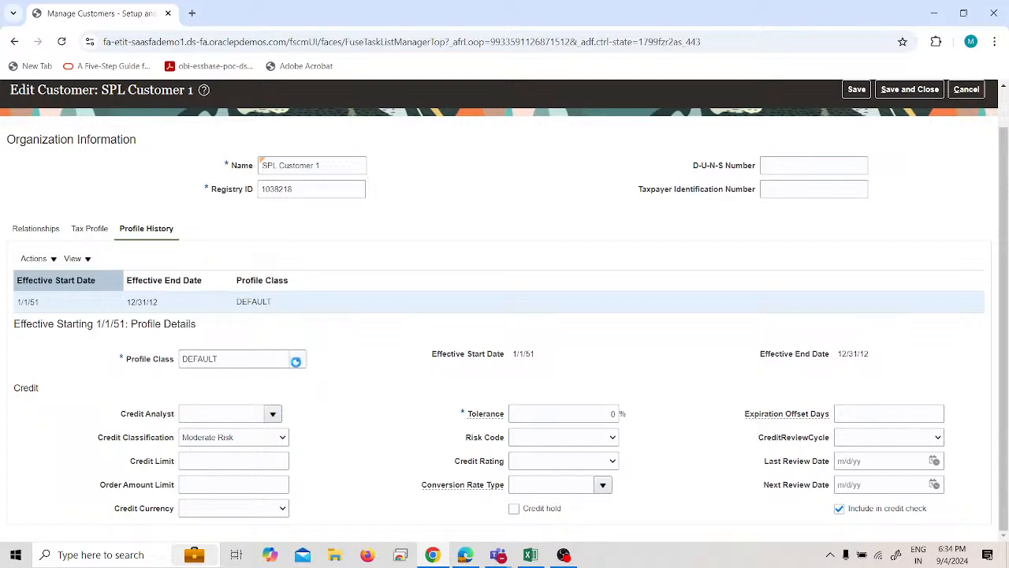
{"action": "left_click", "coordinate": [297, 361]}
{"action": "scroll", "coordinate": [249, 300], "scroll_direction": "down", "scroll_amount": 2}
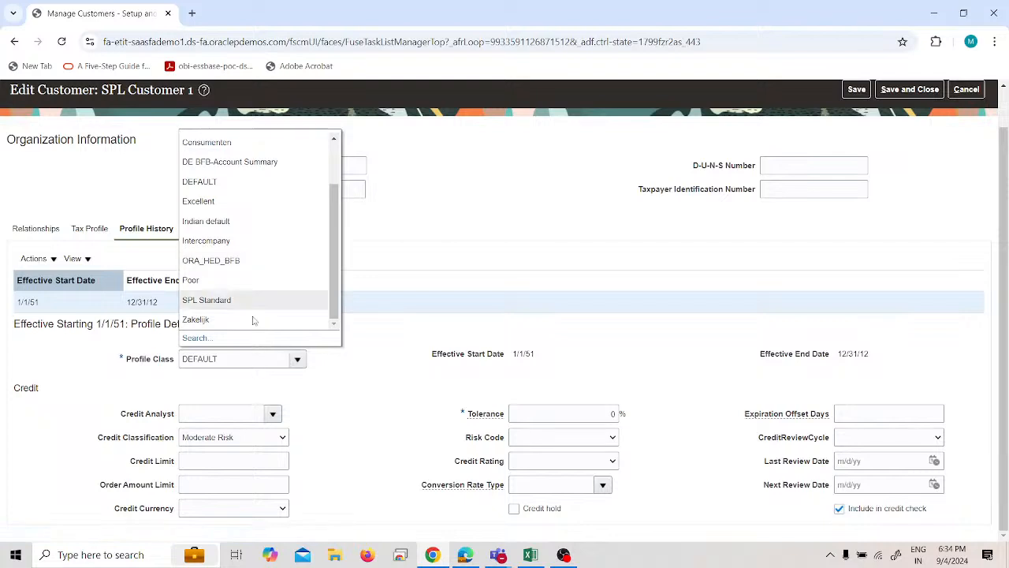
{"action": "left_click", "coordinate": [249, 305]}
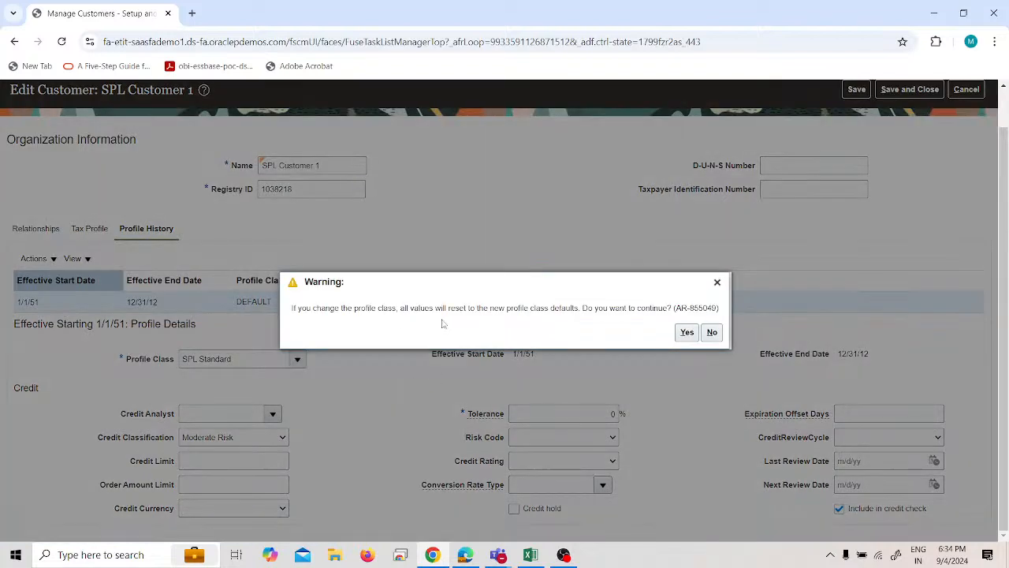
{"action": "left_click", "coordinate": [685, 334]}
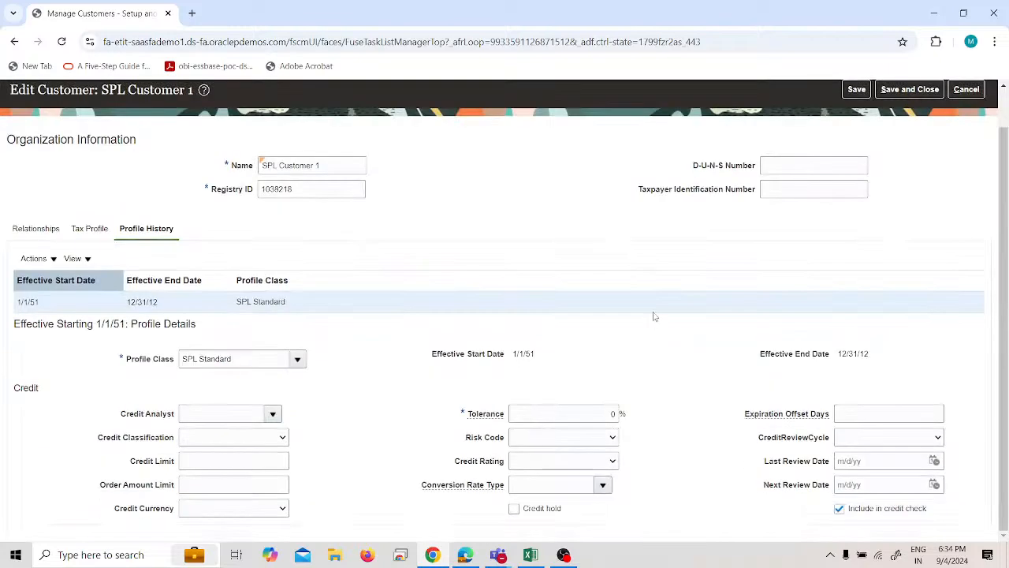
{"action": "scroll", "coordinate": [651, 320], "scroll_direction": "up", "scroll_amount": 1}
{"action": "left_click", "coordinate": [911, 134]}
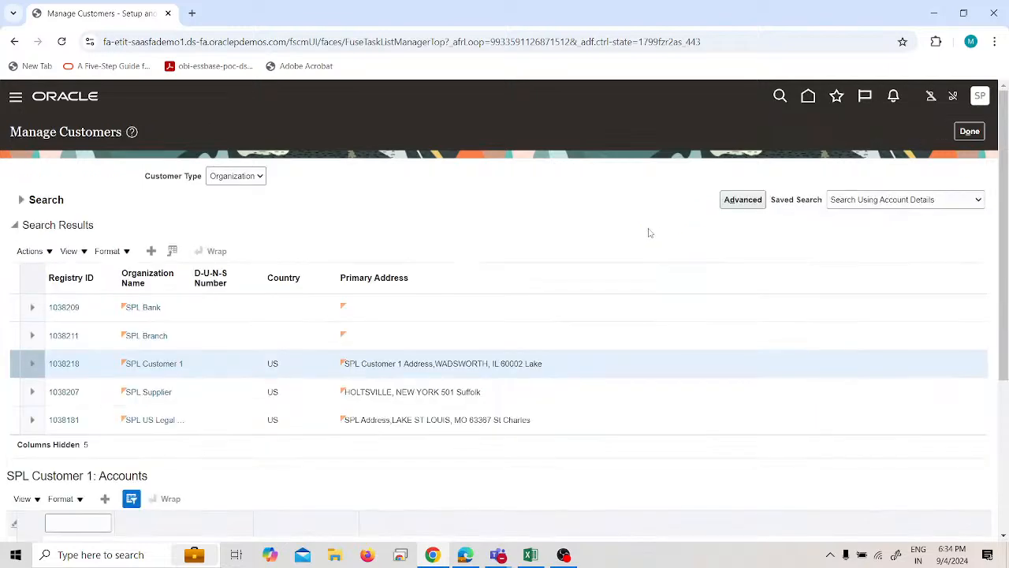
Open SPL Customer 1's site 1361998 and view its Profile History, which has no profile yet.
{"action": "scroll", "coordinate": [626, 270], "scroll_direction": "down", "scroll_amount": 2}
{"action": "scroll", "coordinate": [626, 276], "scroll_direction": "down", "scroll_amount": 2}
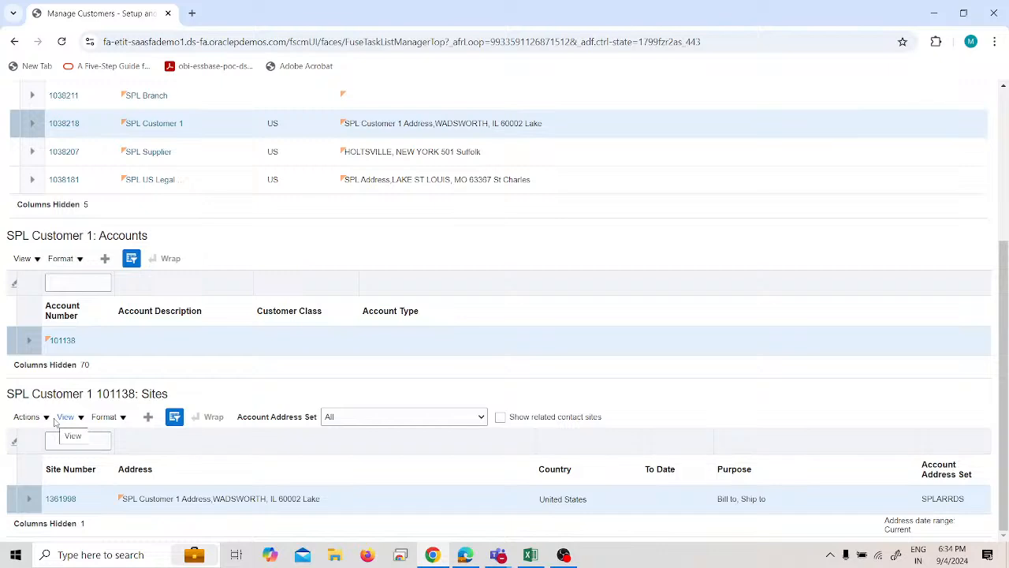
{"action": "left_click", "coordinate": [52, 498]}
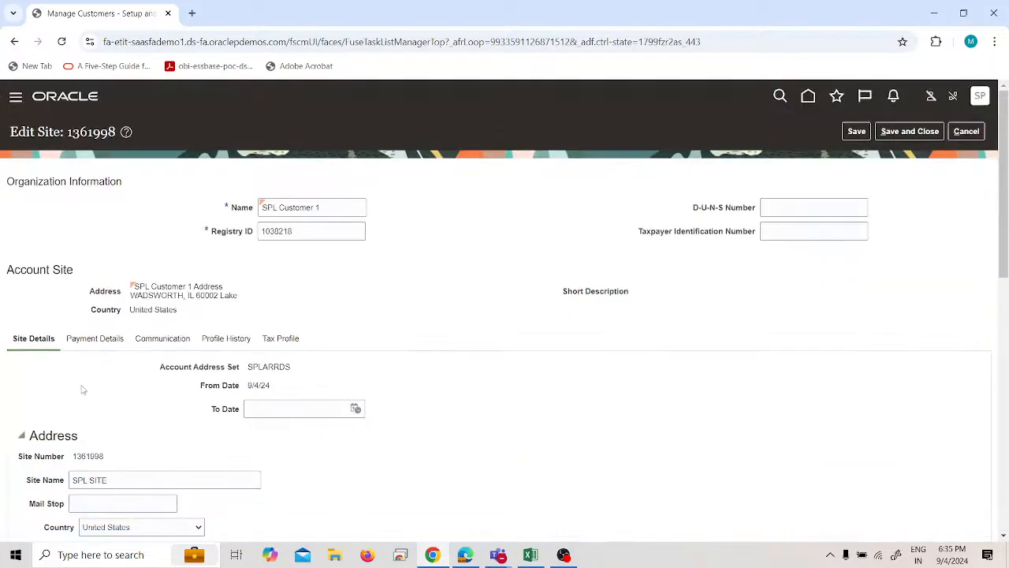
{"action": "scroll", "coordinate": [85, 388], "scroll_direction": "down", "scroll_amount": 2}
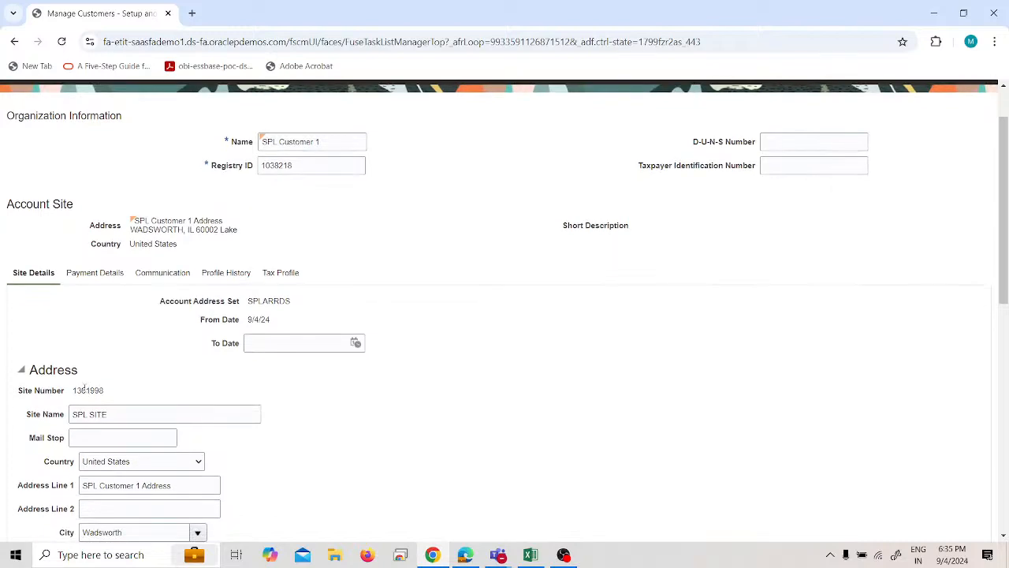
{"action": "left_click", "coordinate": [227, 271]}
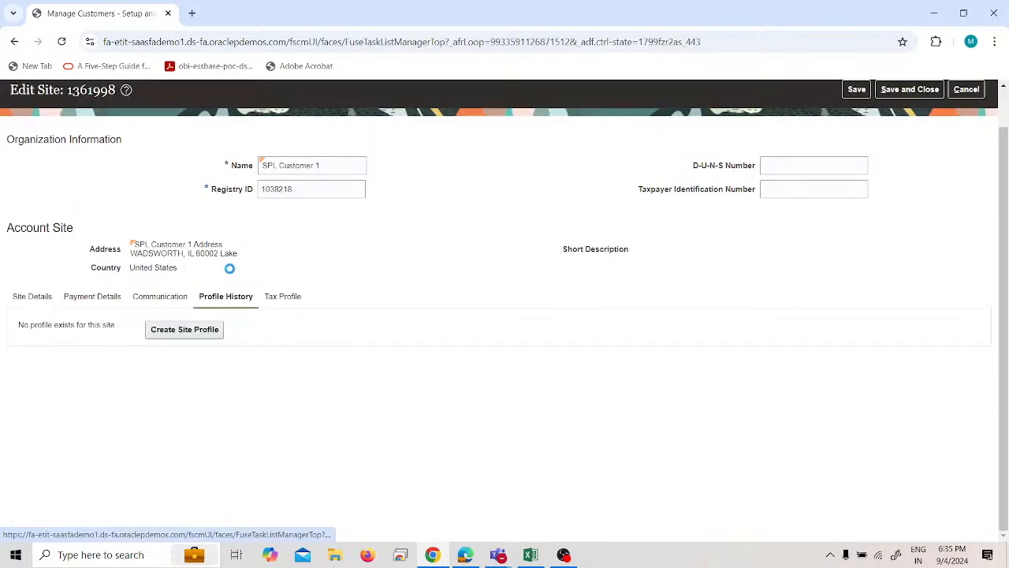
Create a site profile for site 1361998 with profile class SPL Standard, accepting class defaults.
{"action": "left_click", "coordinate": [203, 334]}
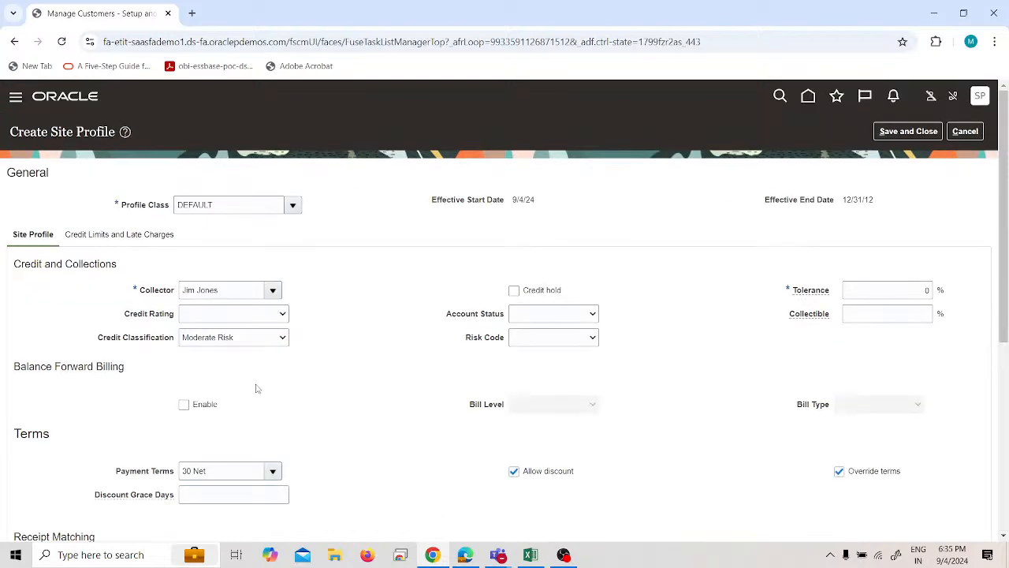
{"action": "scroll", "coordinate": [286, 320], "scroll_direction": "down", "scroll_amount": 1}
{"action": "scroll", "coordinate": [310, 324], "scroll_direction": "down", "scroll_amount": 1}
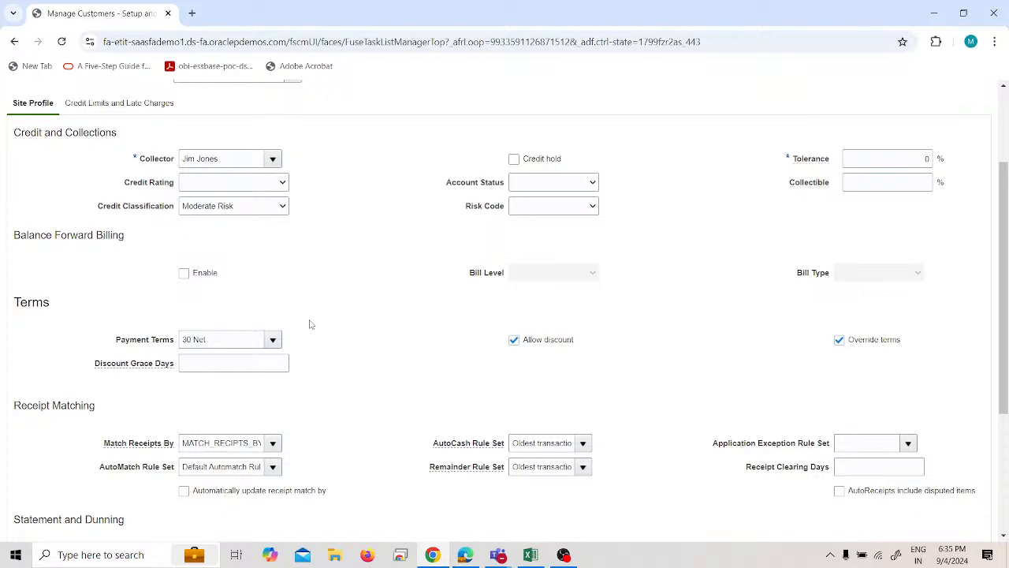
{"action": "scroll", "coordinate": [309, 324], "scroll_direction": "up", "scroll_amount": 2}
{"action": "left_click", "coordinate": [291, 206]}
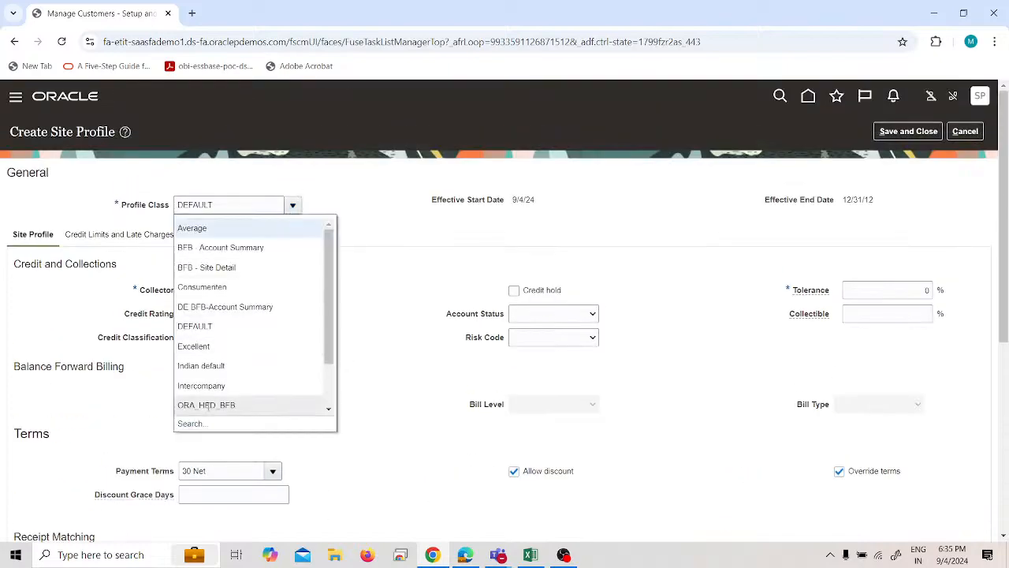
{"action": "scroll", "coordinate": [231, 379], "scroll_direction": "down", "scroll_amount": 2}
{"action": "left_click", "coordinate": [227, 318]}
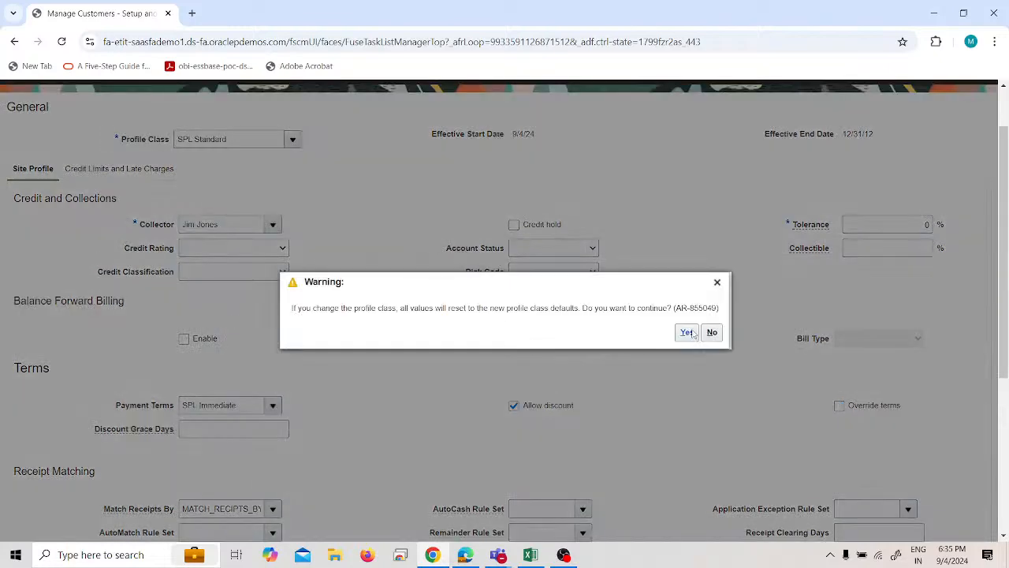
{"action": "left_click", "coordinate": [686, 332]}
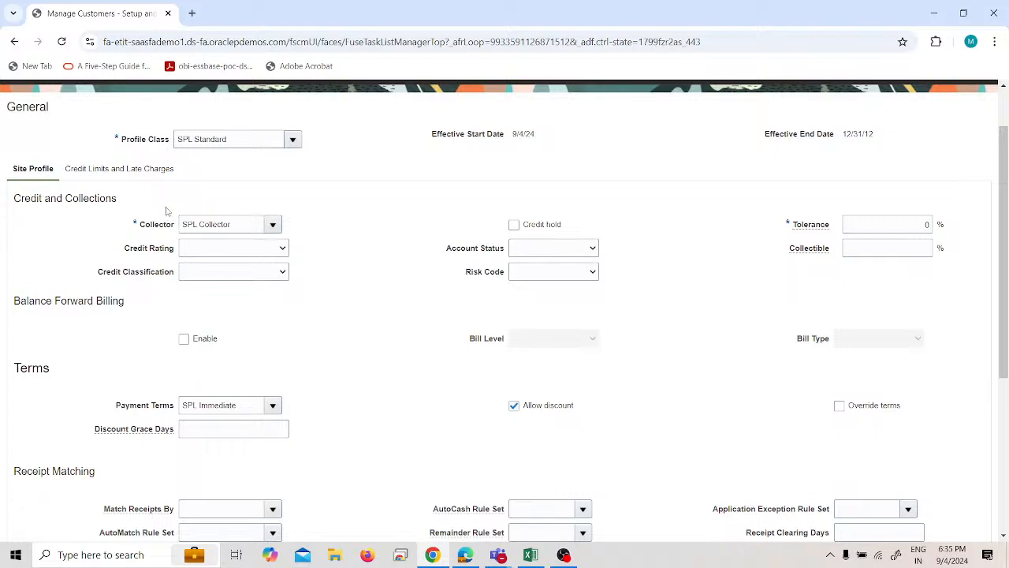
Save the new site profile and close the Edit Site page.
{"action": "scroll", "coordinate": [338, 347], "scroll_direction": "down", "scroll_amount": 3}
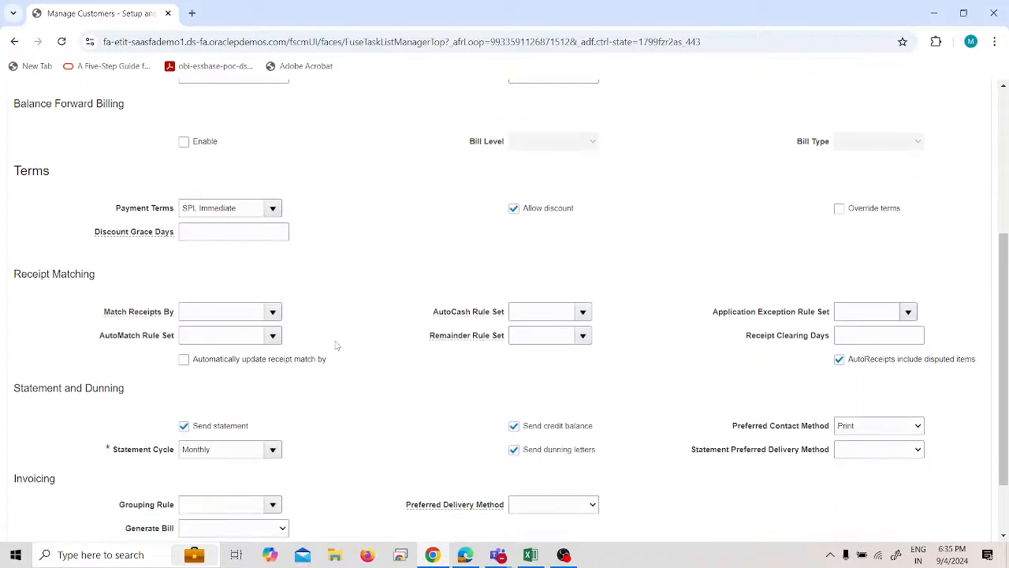
{"action": "scroll", "coordinate": [344, 336], "scroll_direction": "up", "scroll_amount": 5}
{"action": "left_click", "coordinate": [904, 132]}
{"action": "left_click", "coordinate": [907, 131]}
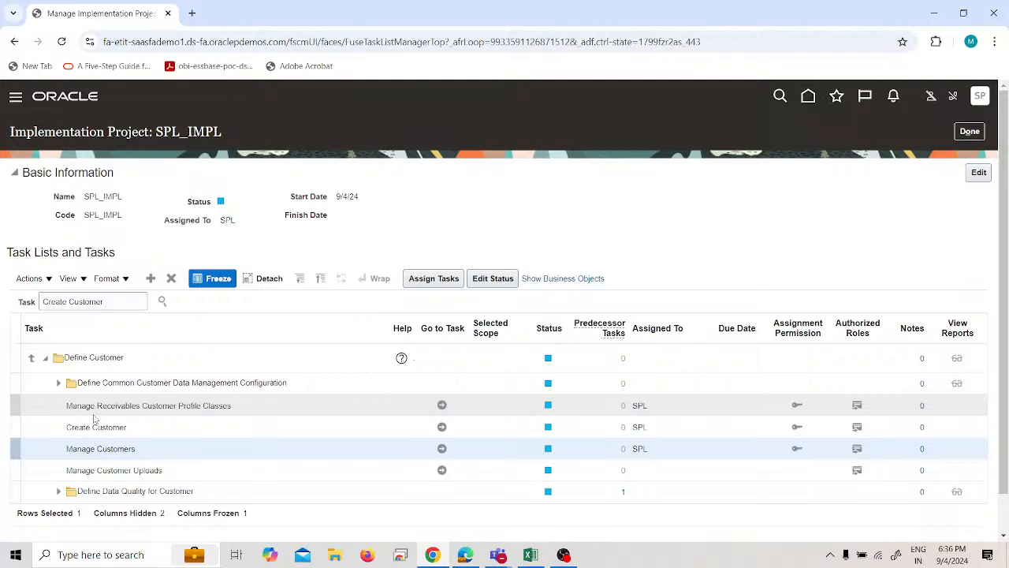
Enter 'Create Remit to Address' in cell A25 of the Excel checklist.
{"action": "key", "text": "alt+Tab"}
{"action": "left_click", "coordinate": [63, 411]}
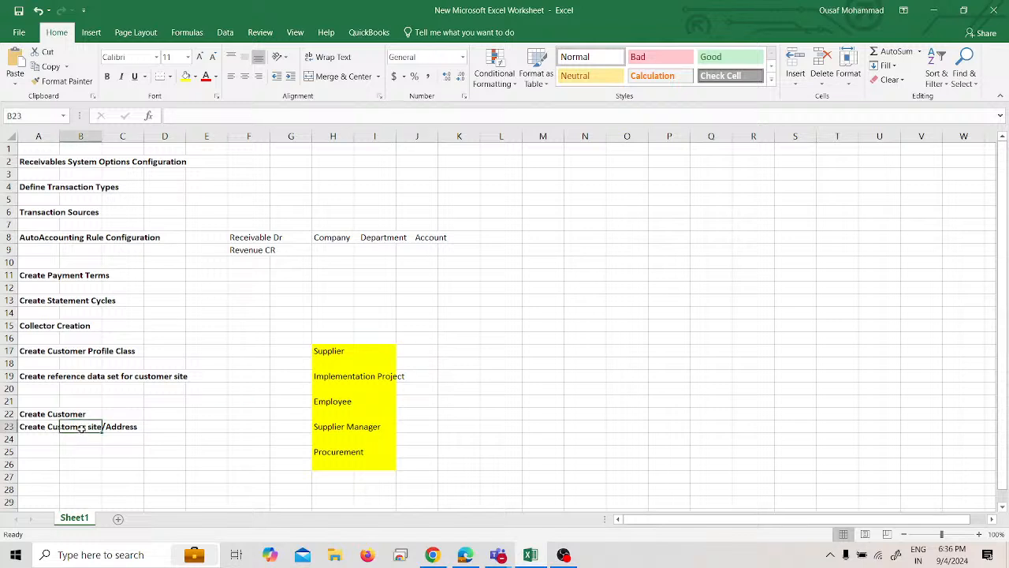
{"action": "left_click", "coordinate": [47, 412]}
{"action": "left_click", "coordinate": [45, 425]}
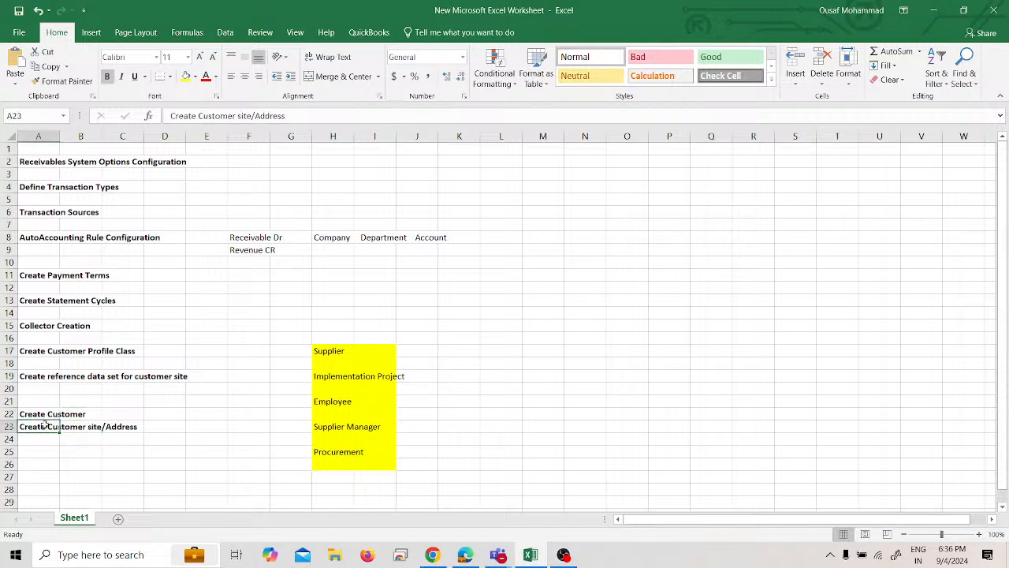
{"action": "left_click", "coordinate": [50, 454]}
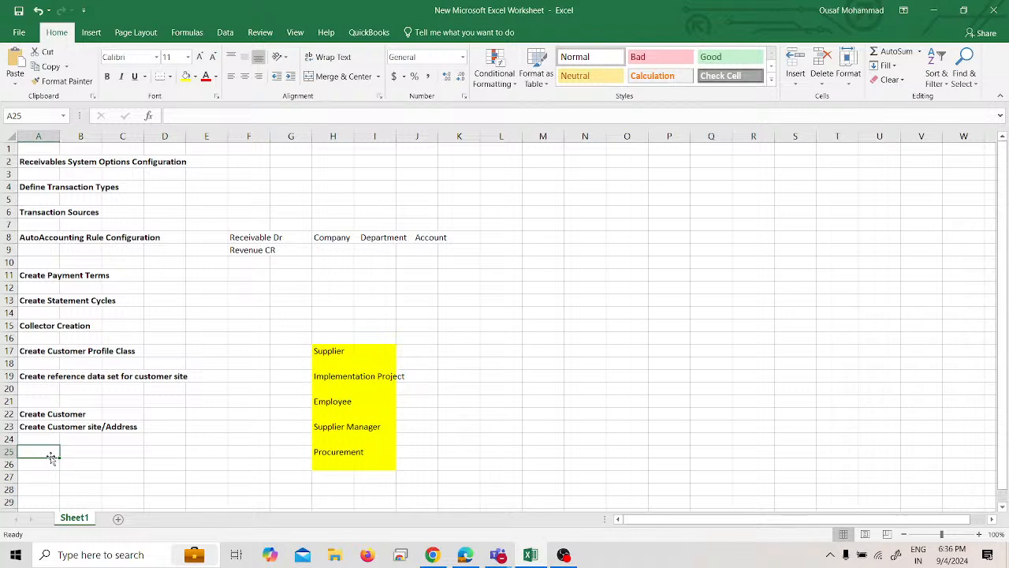
{"action": "type", "text": "Creat"}
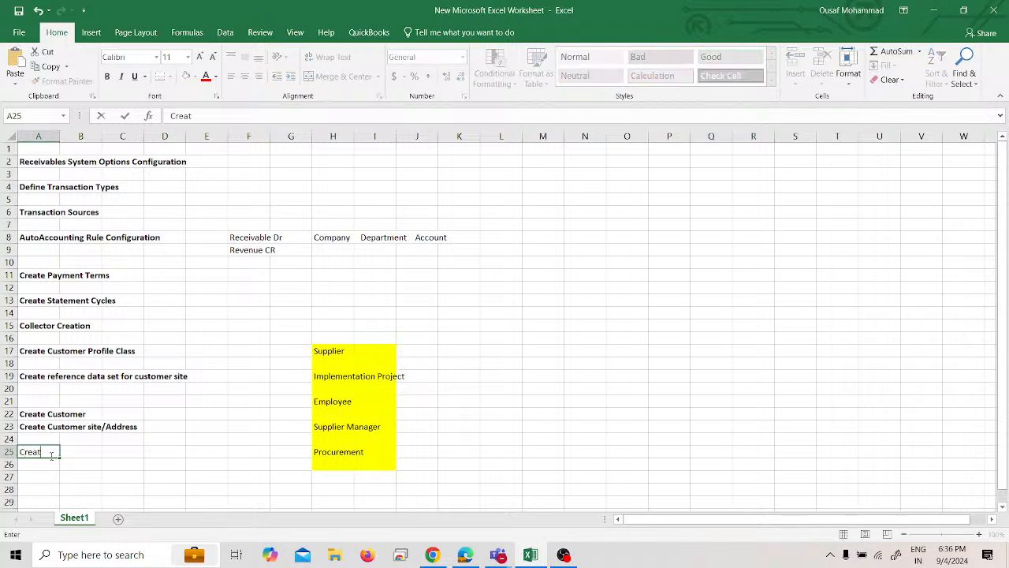
{"action": "type", "text": "e Remit to Address"}
{"action": "key", "text": "Return"}
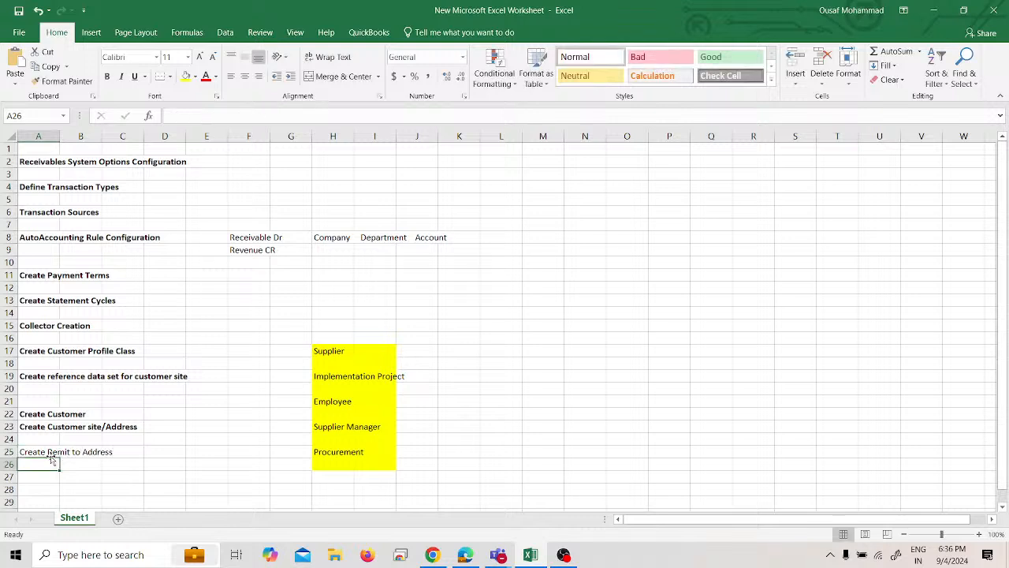
{"action": "key", "text": "Return"}
Discard the stray entry below and make the A25 entry bold.
{"action": "type", "text": "Sta"}
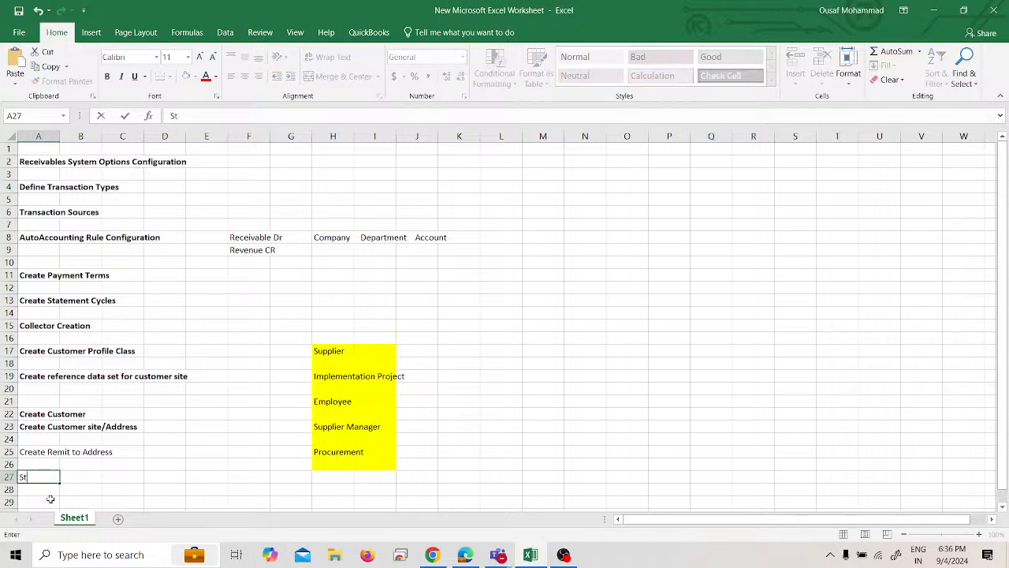
{"action": "key", "text": "BackSpace"}
{"action": "key", "text": "BackSpace"}
{"action": "key", "text": "BackSpace"}
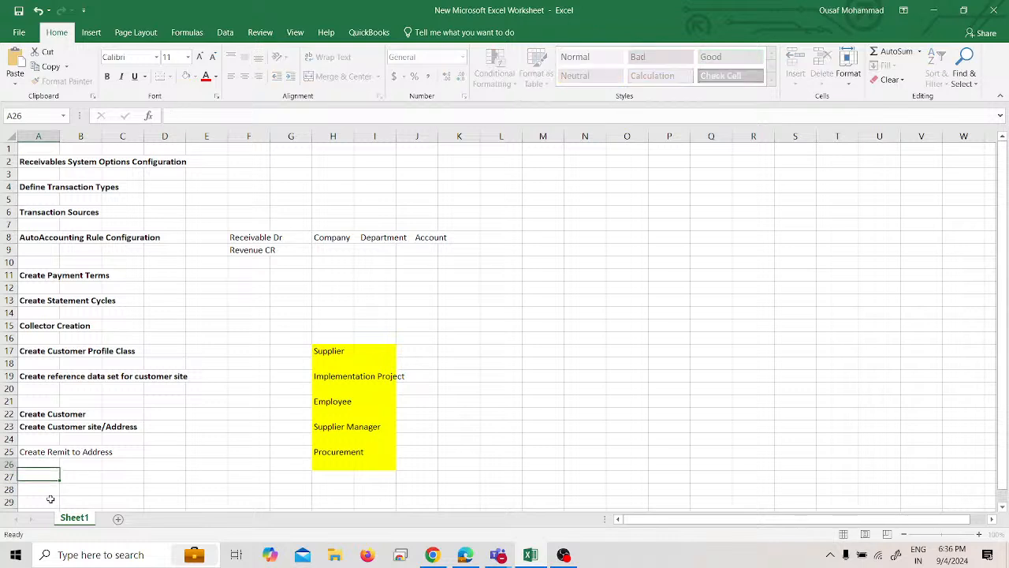
{"action": "key", "text": "Up"}
{"action": "key", "text": "Up"}
{"action": "key", "text": "ctrl+b"}
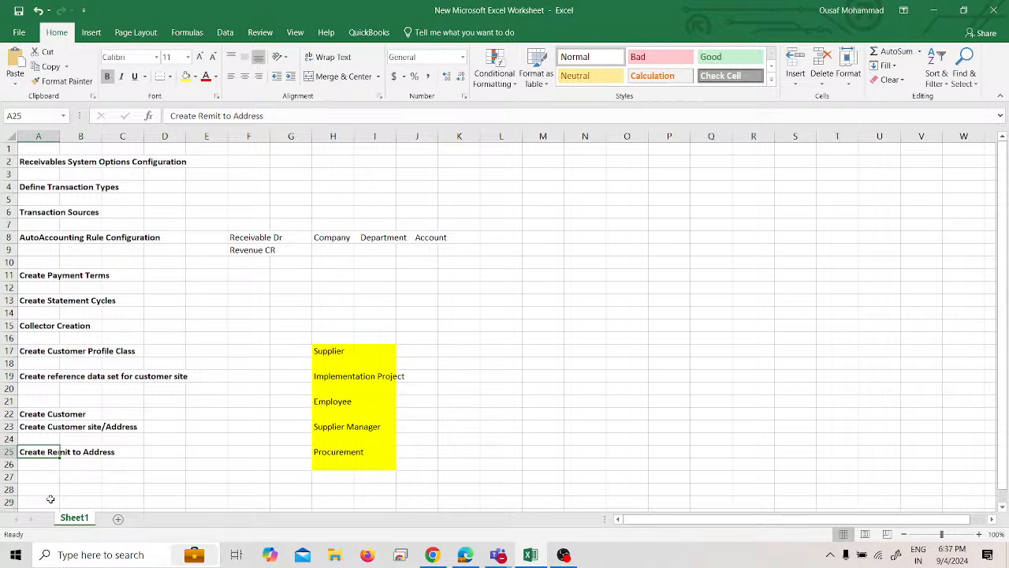
{"action": "key", "text": "alt+Tab"}
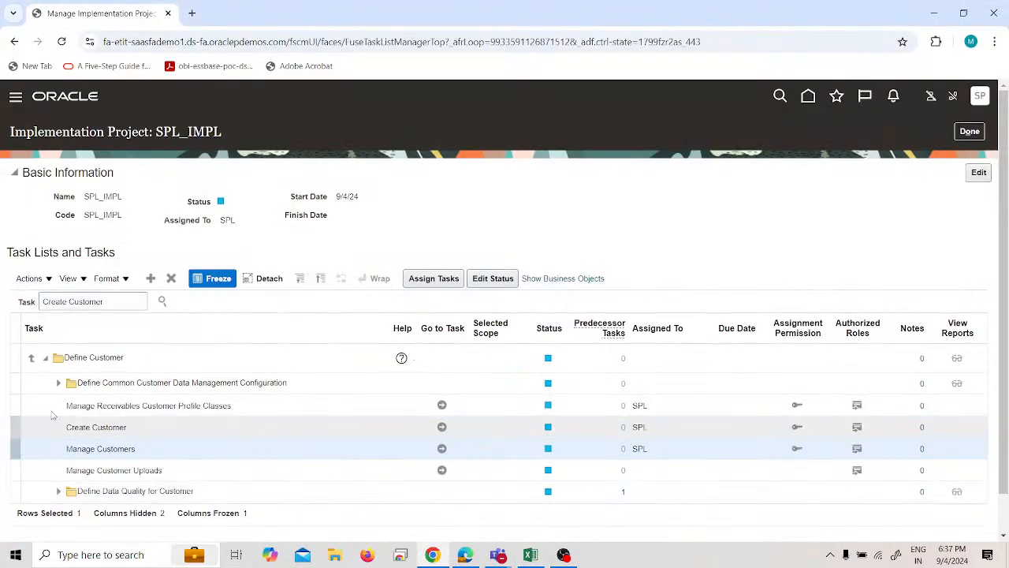
Search the project tasks for 'Remit to address' and go to Manage Remit to Addresses.
{"action": "triple_click", "coordinate": [94, 301]}
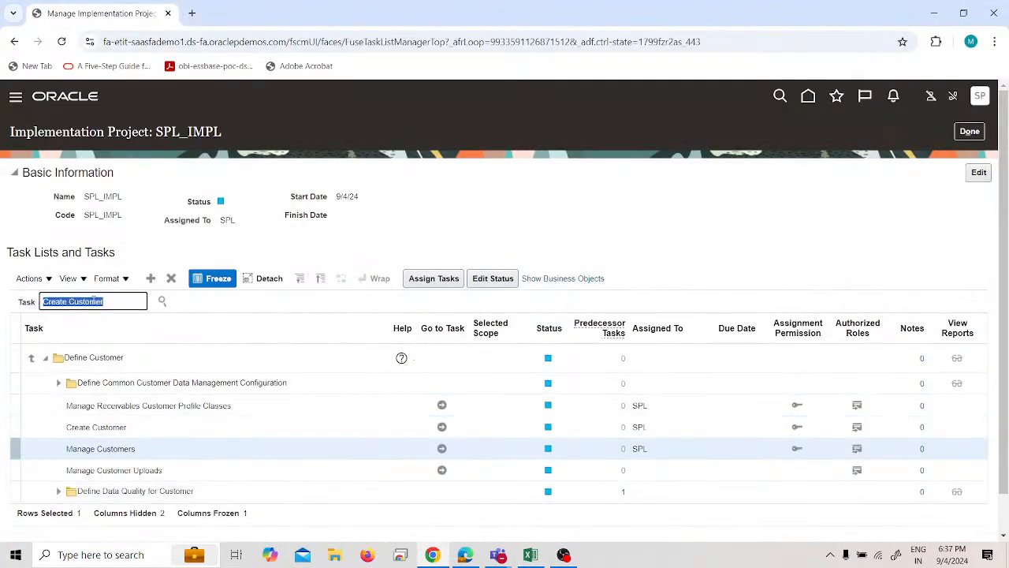
{"action": "type", "text": "Remit to address"}
{"action": "key", "text": "Return"}
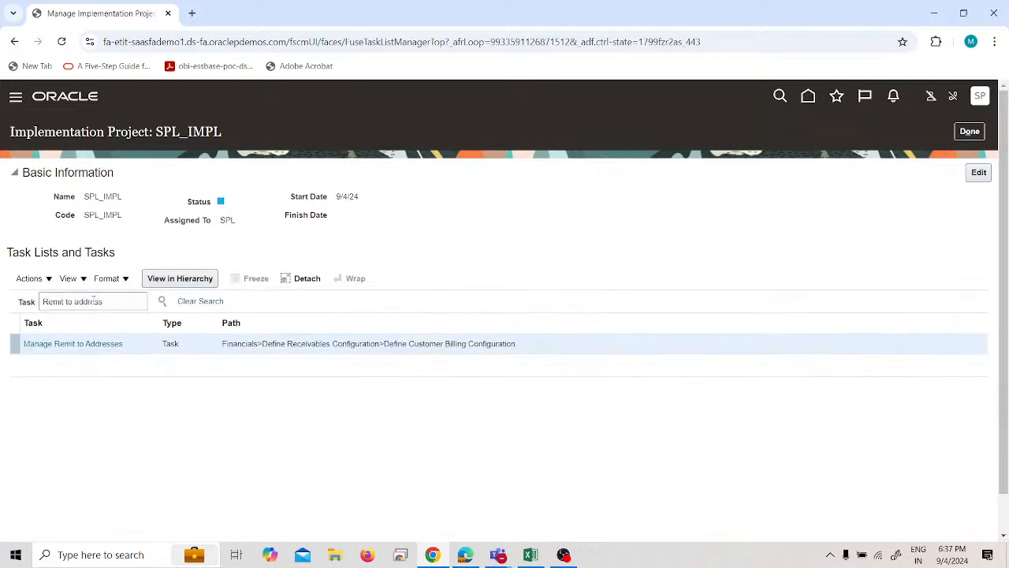
{"action": "left_click", "coordinate": [113, 345]}
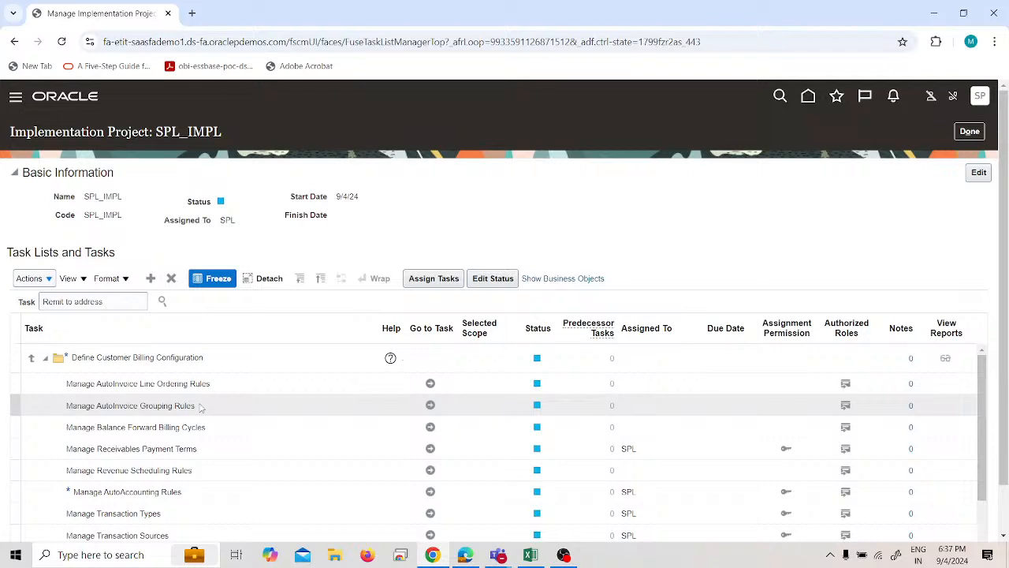
{"action": "scroll", "coordinate": [199, 406], "scroll_direction": "down", "scroll_amount": 1}
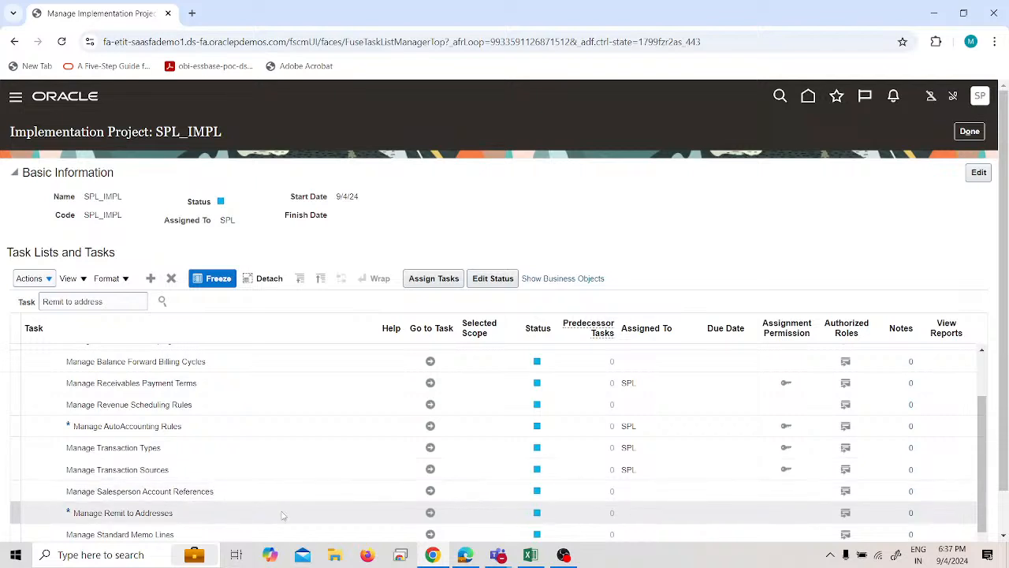
{"action": "left_click", "coordinate": [429, 513]}
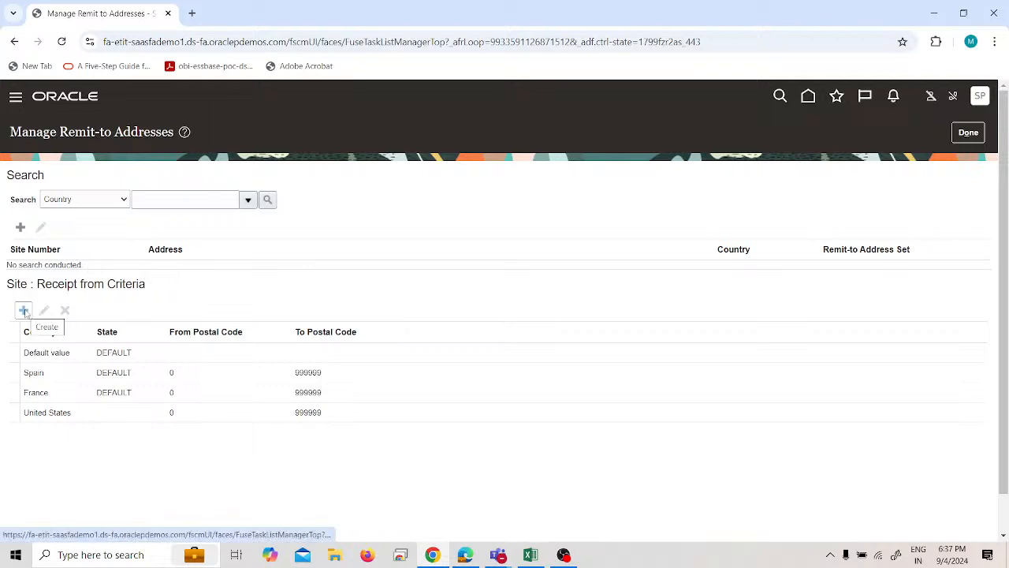
Create a new remit-to address in the SPLARRDS address set and save it.
{"action": "left_click", "coordinate": [19, 236]}
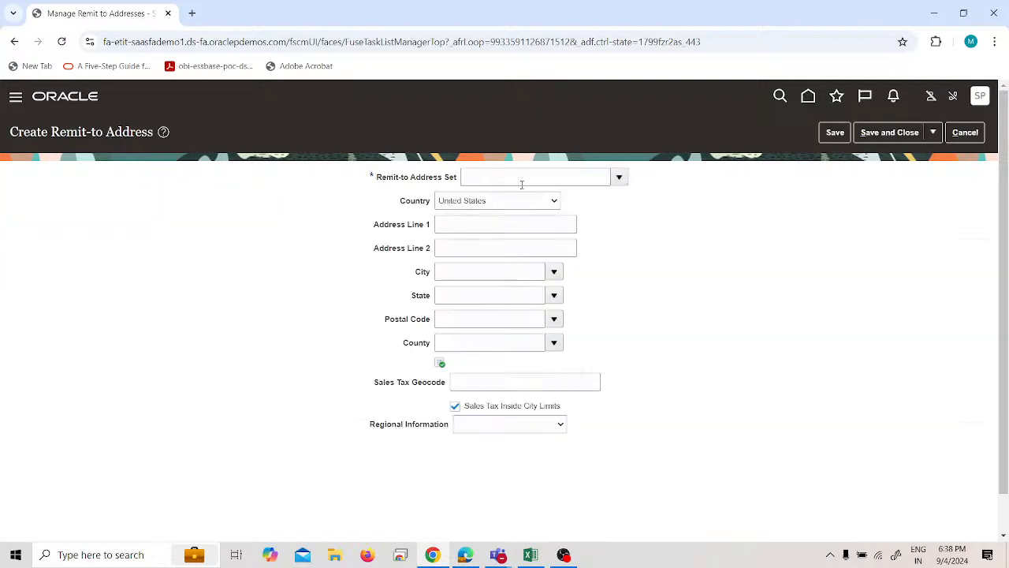
{"action": "left_click", "coordinate": [618, 178]}
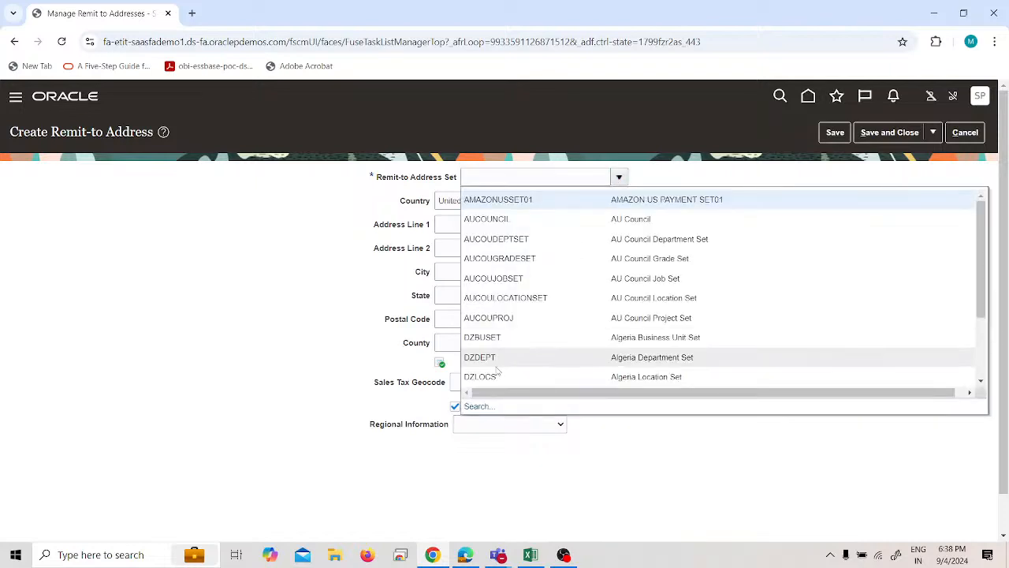
{"action": "left_click", "coordinate": [478, 407]}
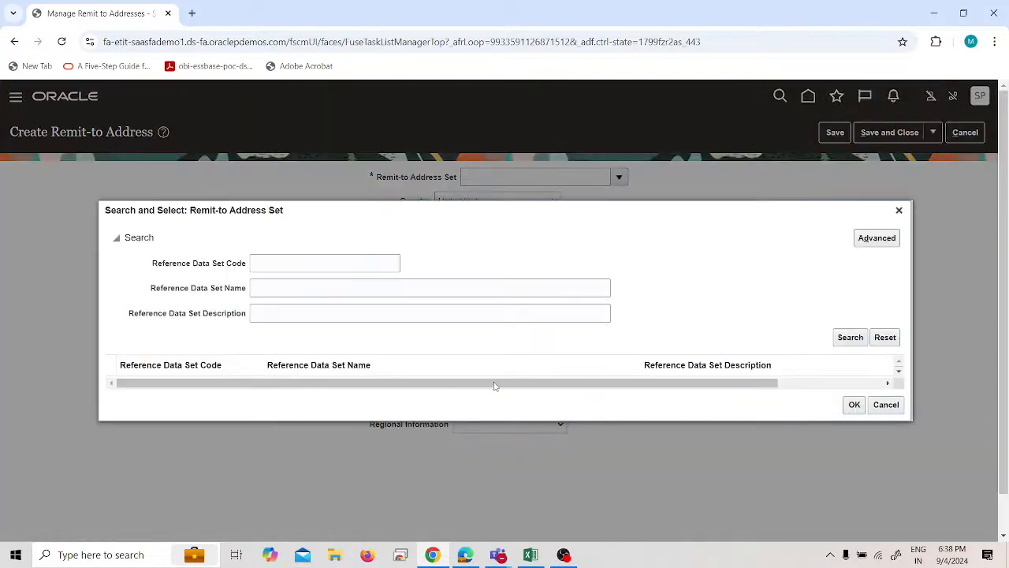
{"action": "type", "text": "SPI"}
{"action": "key", "text": "Return"}
{"action": "left_click", "coordinate": [236, 366]}
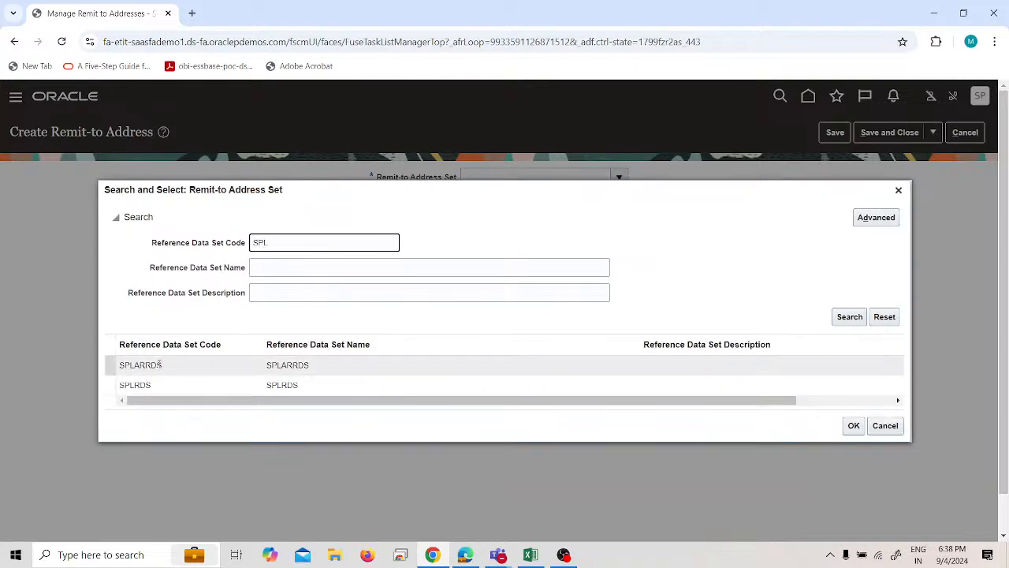
{"action": "left_click", "coordinate": [854, 426]}
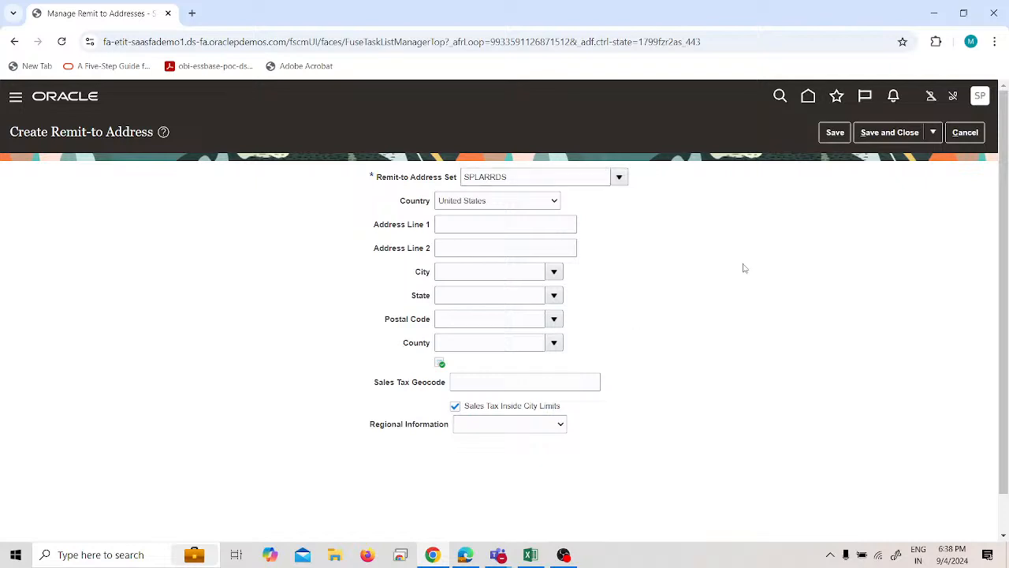
{"action": "left_click", "coordinate": [902, 135]}
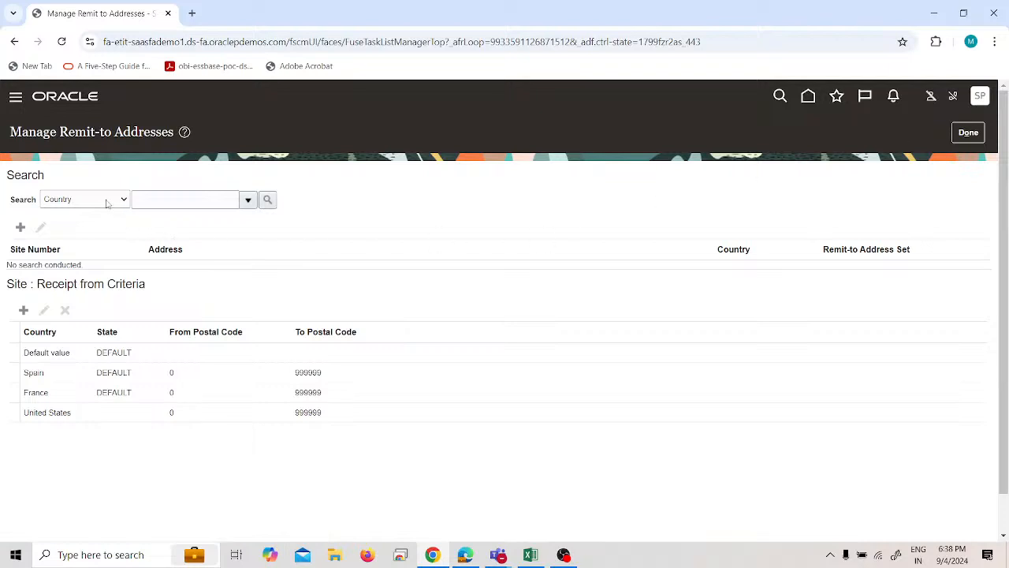
Search remit-to addresses by Remit-to Address Set SPLARRDS, found by code SPL.
{"action": "left_click", "coordinate": [106, 202]}
{"action": "left_click", "coordinate": [110, 233]}
{"action": "left_click", "coordinate": [180, 201]}
{"action": "type", "text": "SPL"}
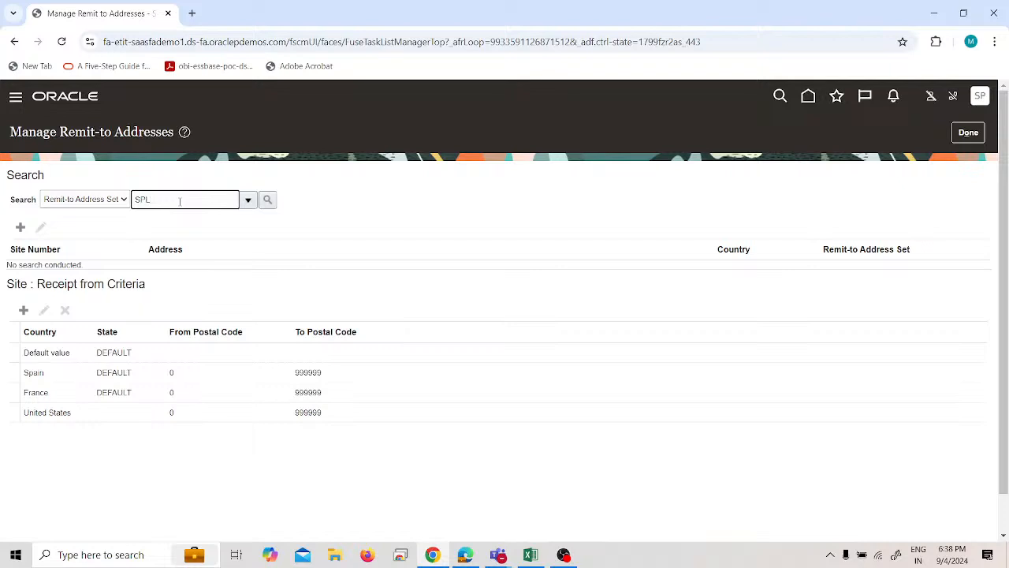
{"action": "key", "text": "Return"}
{"action": "left_click", "coordinate": [265, 201]}
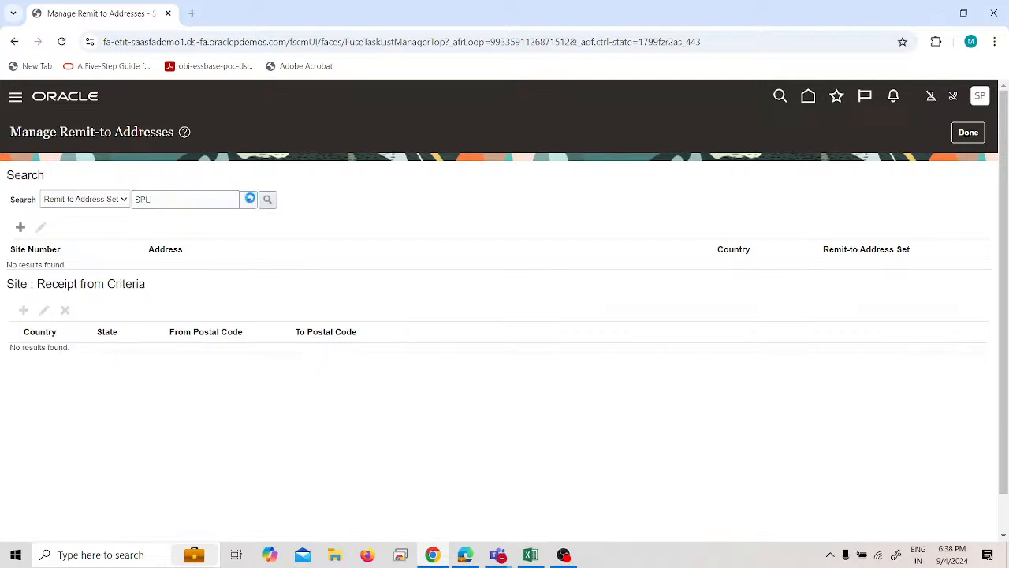
{"action": "left_click", "coordinate": [249, 198]}
{"action": "left_click", "coordinate": [172, 433]}
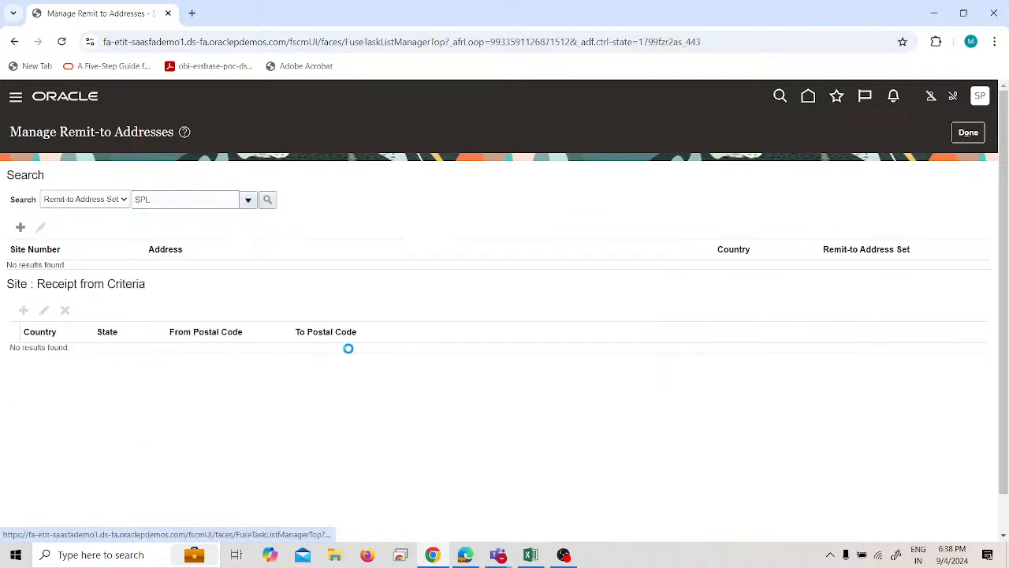
{"action": "key", "text": "BackSpace"}
{"action": "left_click", "coordinate": [334, 263]}
{"action": "type", "text": "SPL"}
{"action": "left_click", "coordinate": [851, 343]}
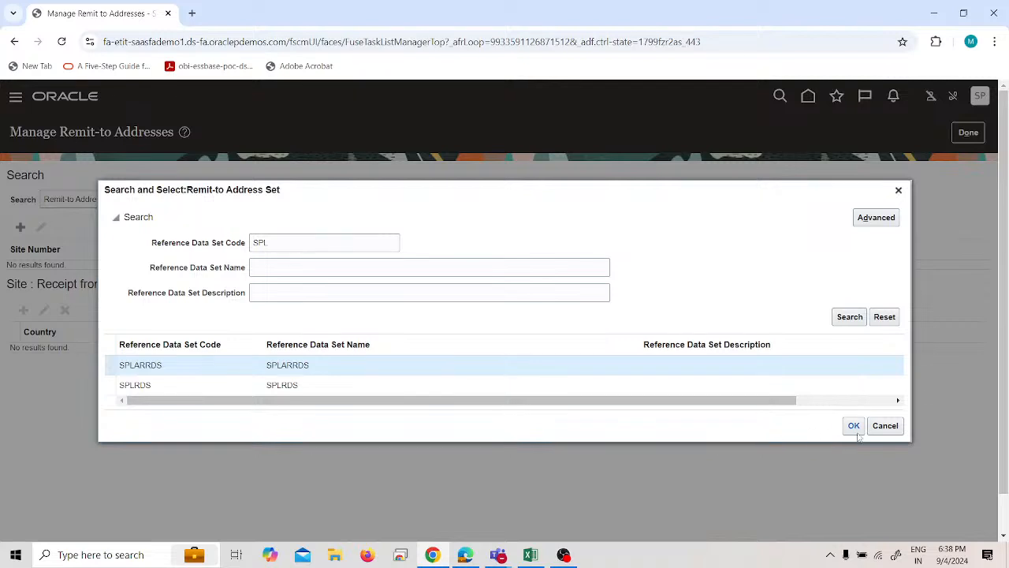
{"action": "left_click", "coordinate": [854, 427]}
{"action": "left_click", "coordinate": [269, 201]}
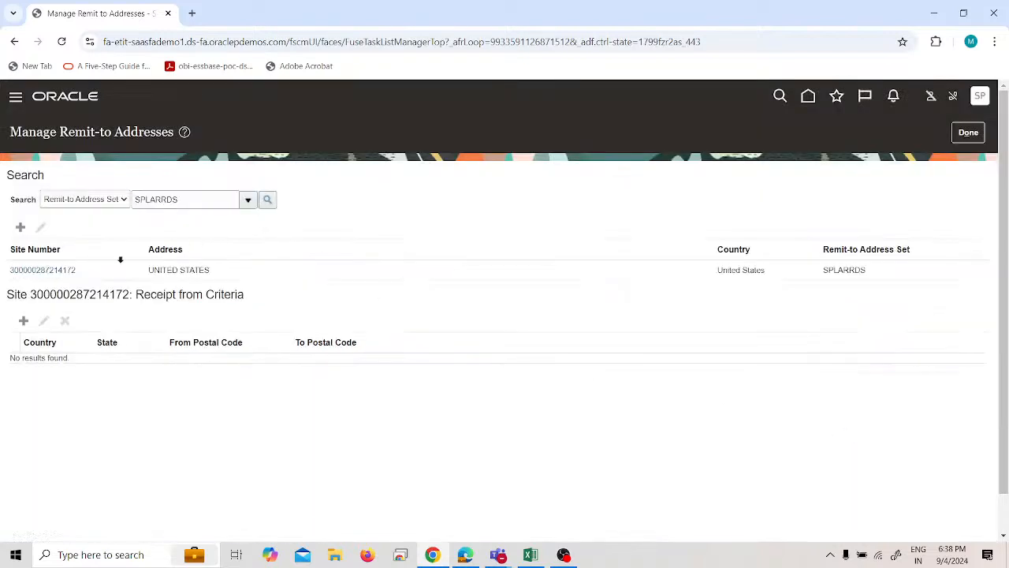
{"action": "left_click", "coordinate": [70, 273]}
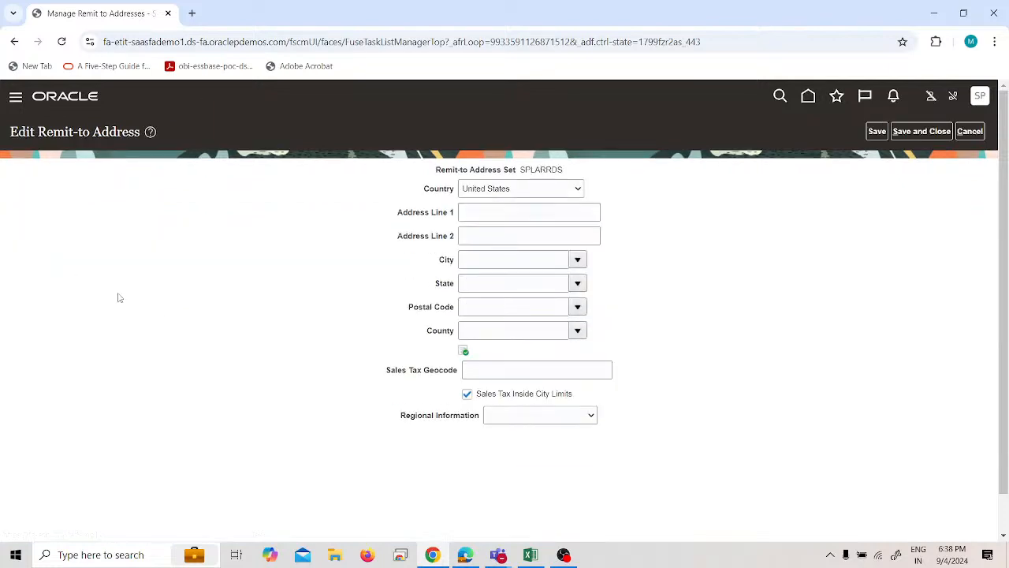
{"action": "scroll", "coordinate": [637, 354], "scroll_direction": "down", "scroll_amount": 1}
{"action": "scroll", "coordinate": [588, 344], "scroll_direction": "up", "scroll_amount": 1}
{"action": "left_click", "coordinate": [968, 134]}
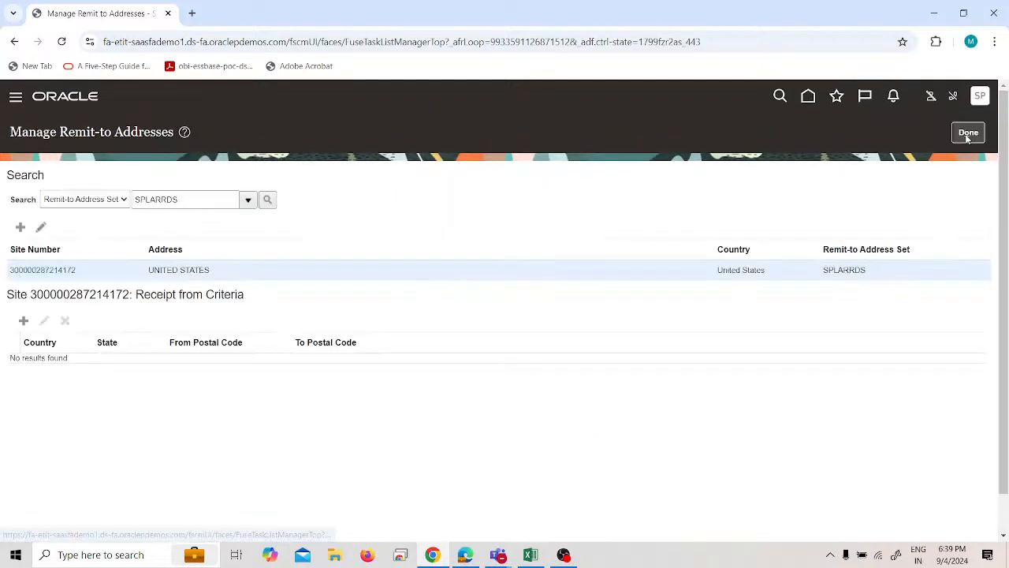
Add a receipt-from criterion of country United States, state DE, and save it.
{"action": "left_click", "coordinate": [24, 322]}
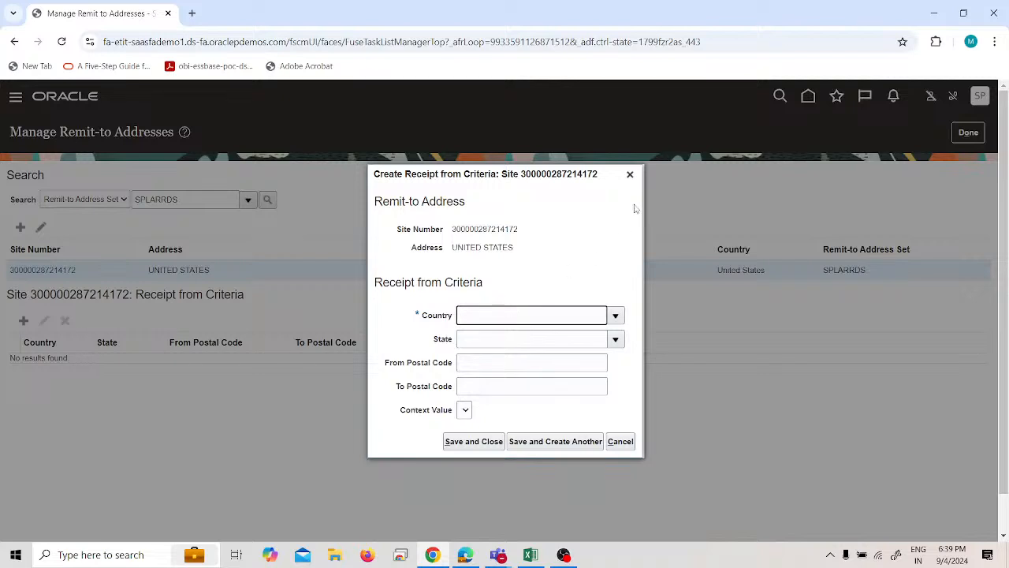
{"action": "left_click", "coordinate": [615, 315]}
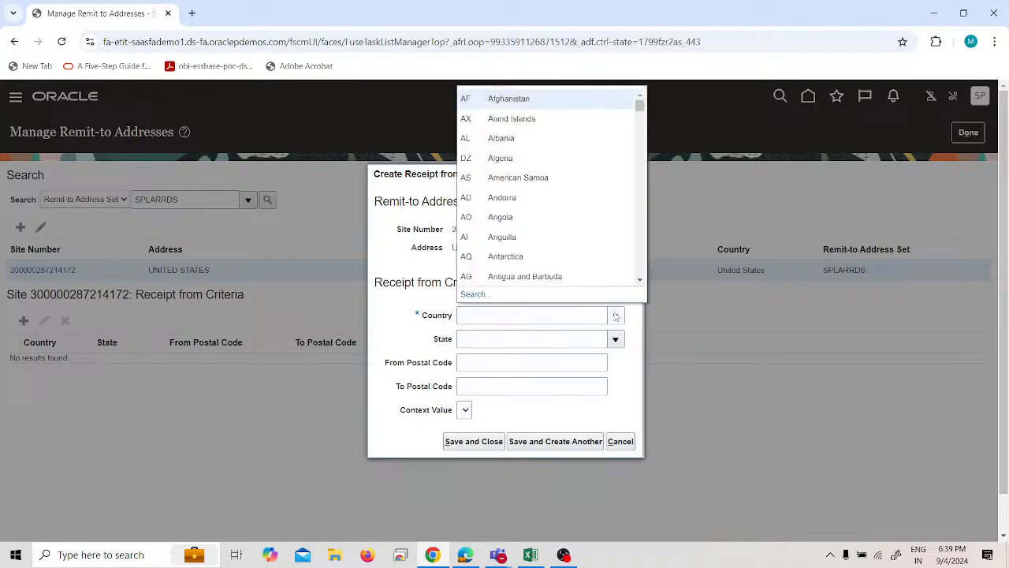
{"action": "type", "text": "United"}
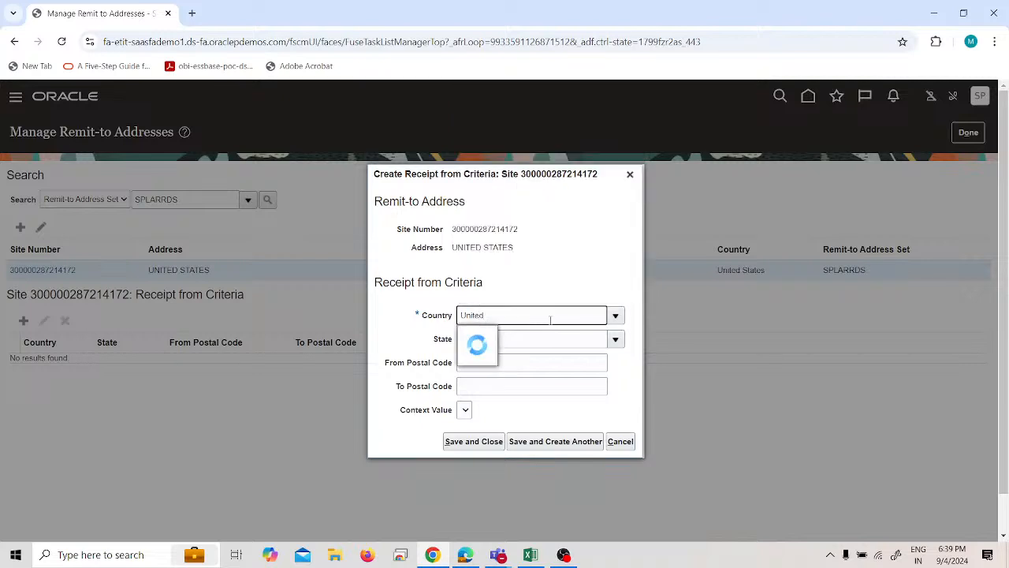
{"action": "key", "text": "Tab"}
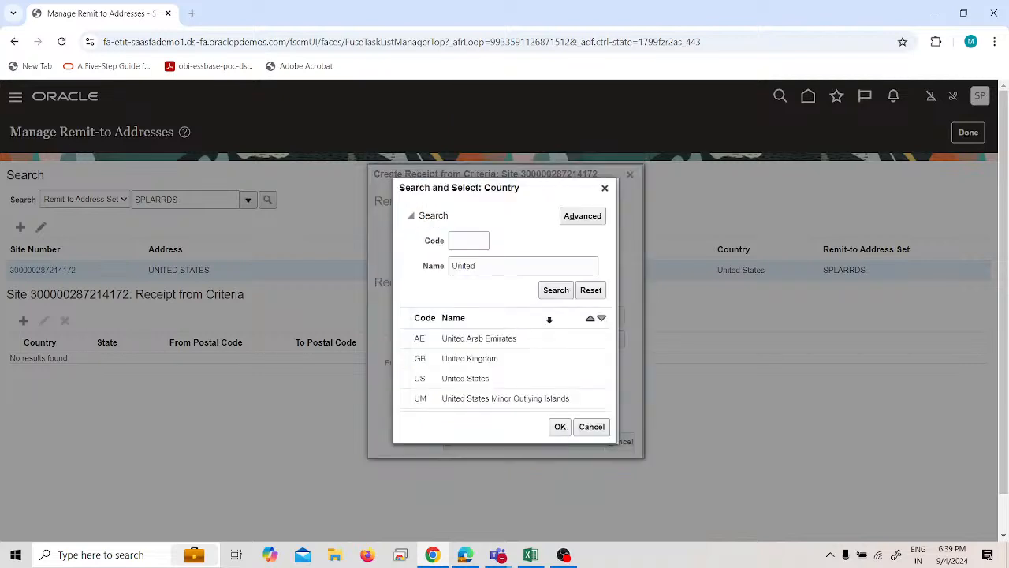
{"action": "left_click", "coordinate": [494, 381]}
{"action": "left_click", "coordinate": [556, 424]}
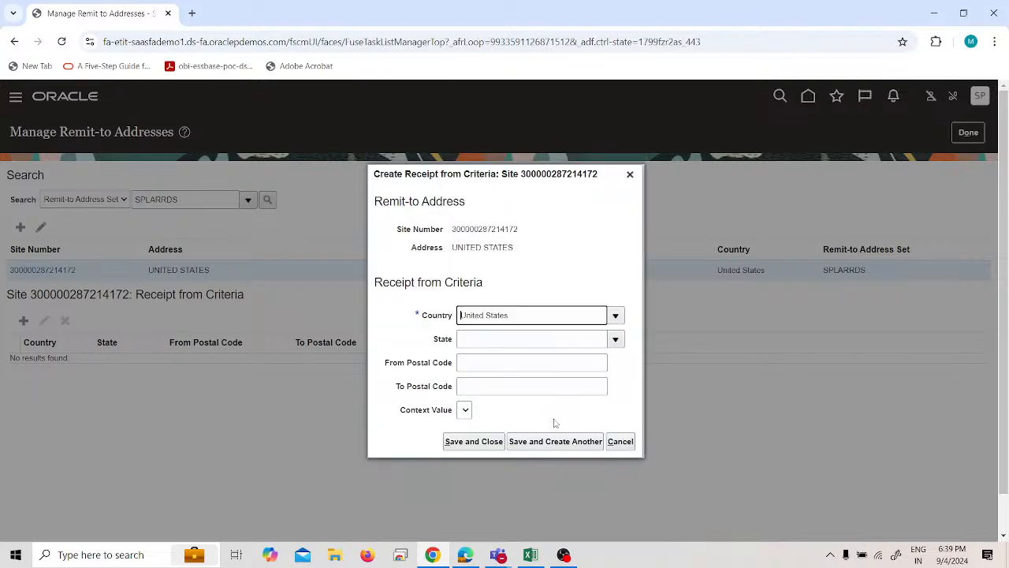
{"action": "left_click", "coordinate": [503, 340]}
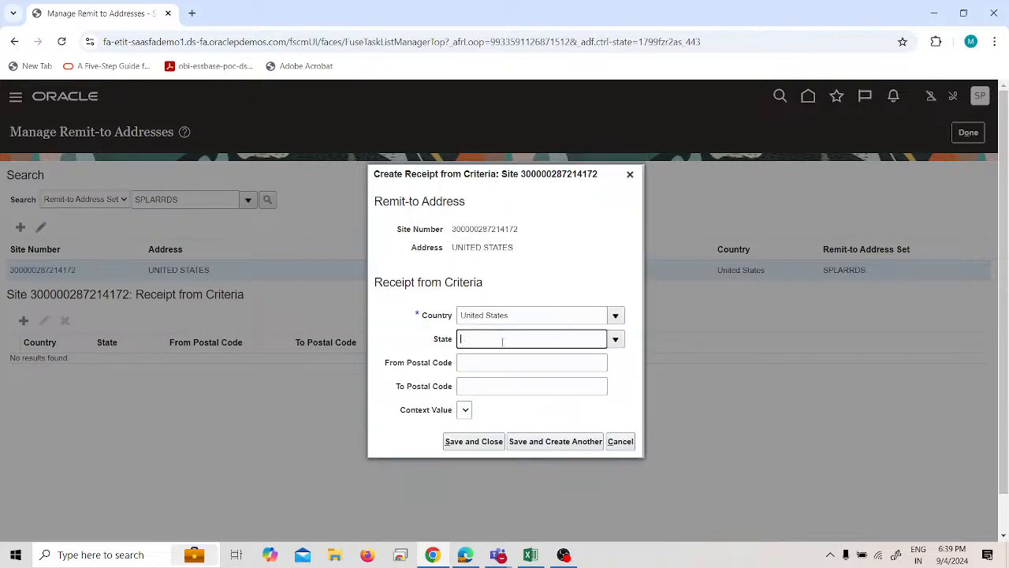
{"action": "left_click", "coordinate": [615, 339]}
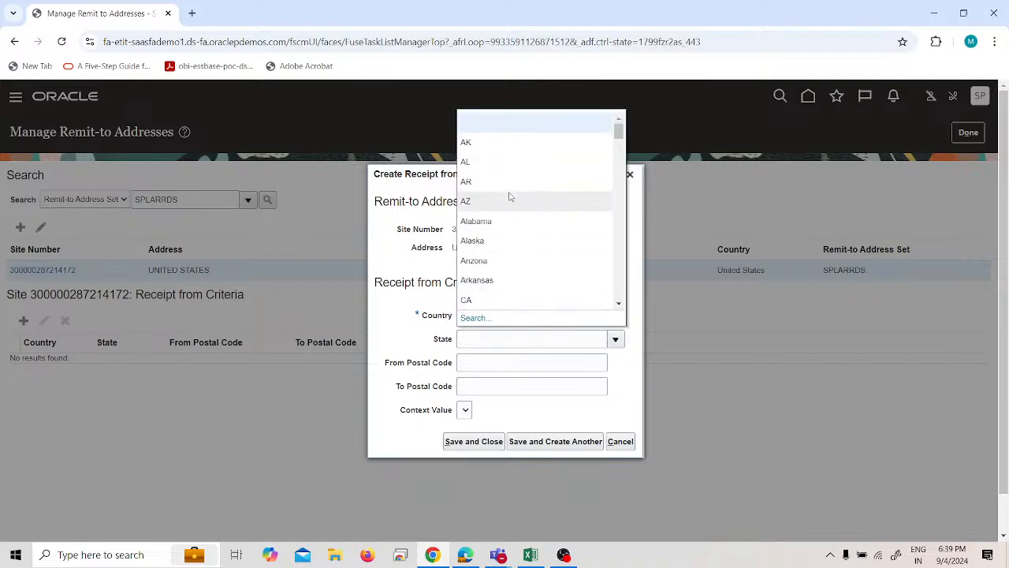
{"action": "scroll", "coordinate": [508, 229], "scroll_direction": "down", "scroll_amount": 3}
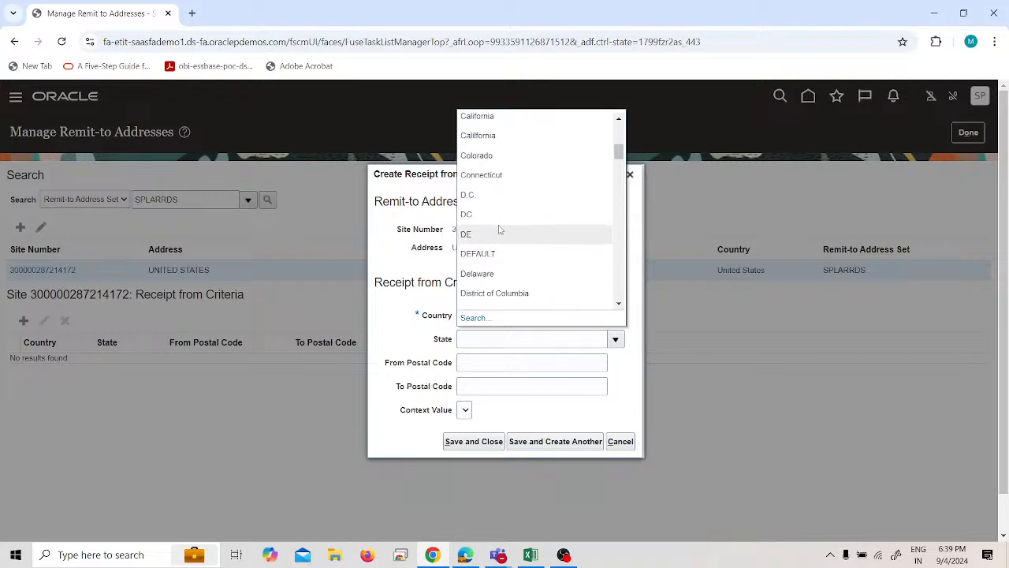
{"action": "left_click", "coordinate": [499, 231]}
{"action": "left_click", "coordinate": [471, 442]}
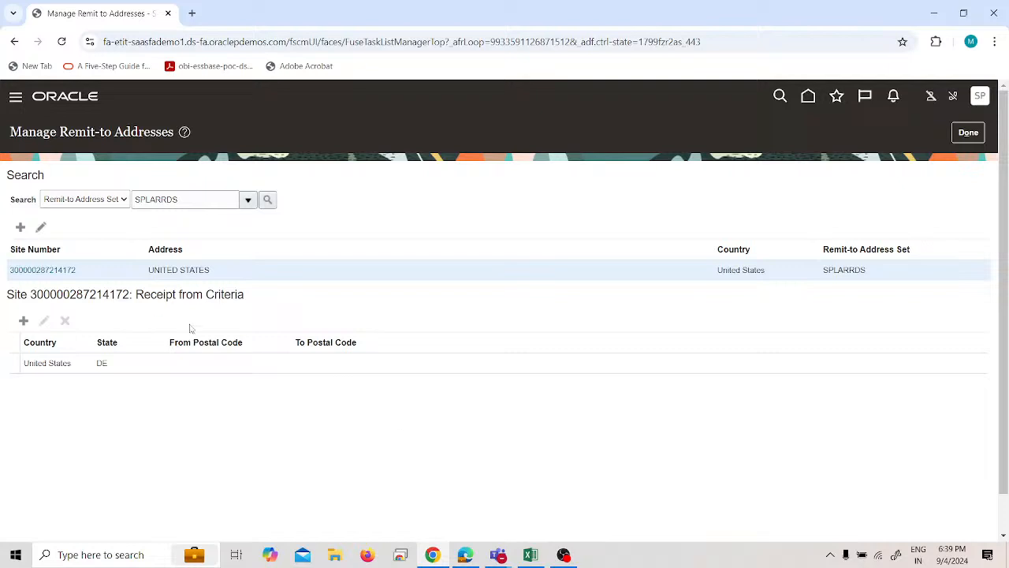
Dismiss the new and edit remit-to address forms unchanged, then finish with Done.
{"action": "left_click", "coordinate": [22, 228]}
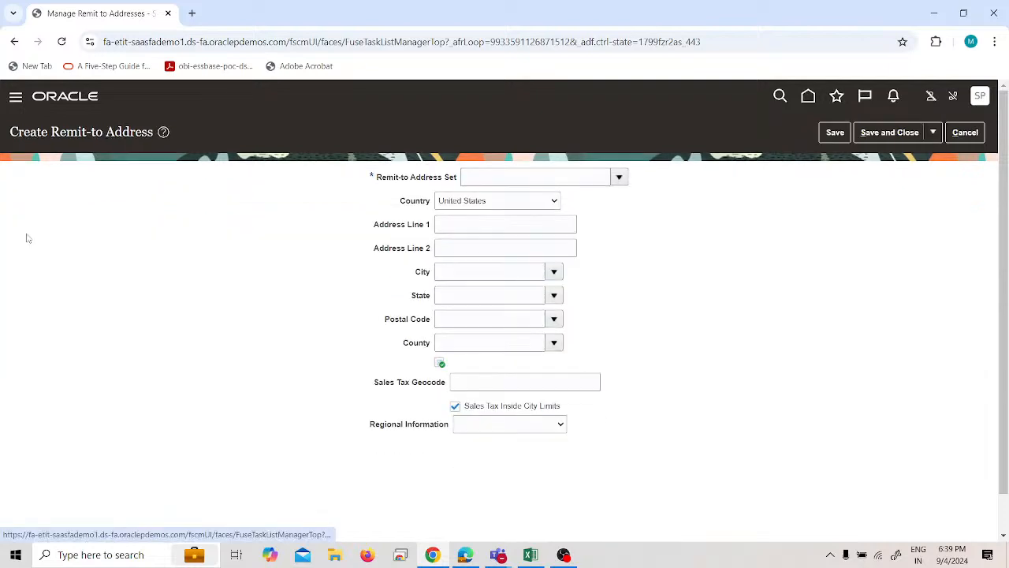
{"action": "left_click", "coordinate": [963, 134]}
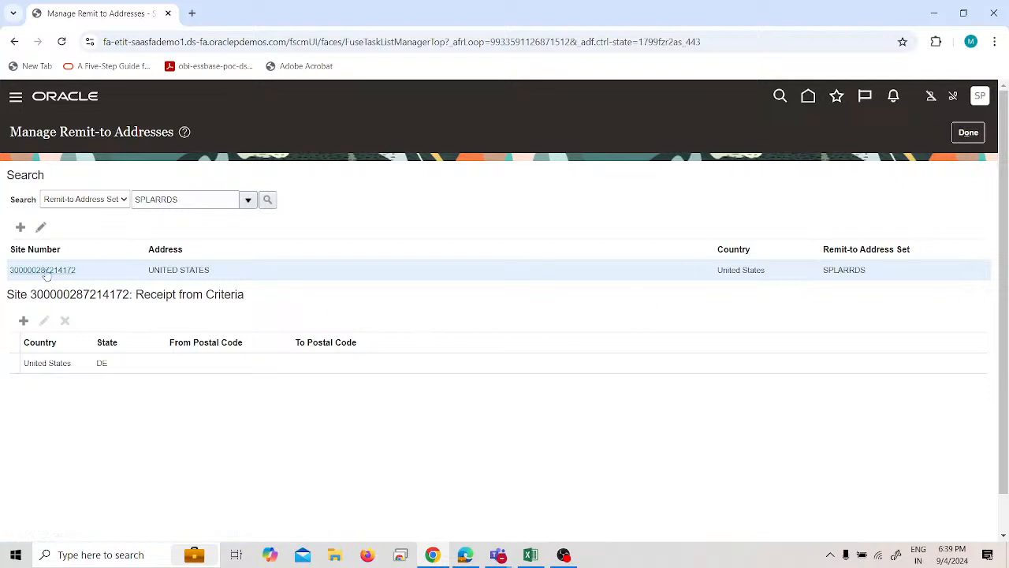
{"action": "left_click", "coordinate": [41, 228]}
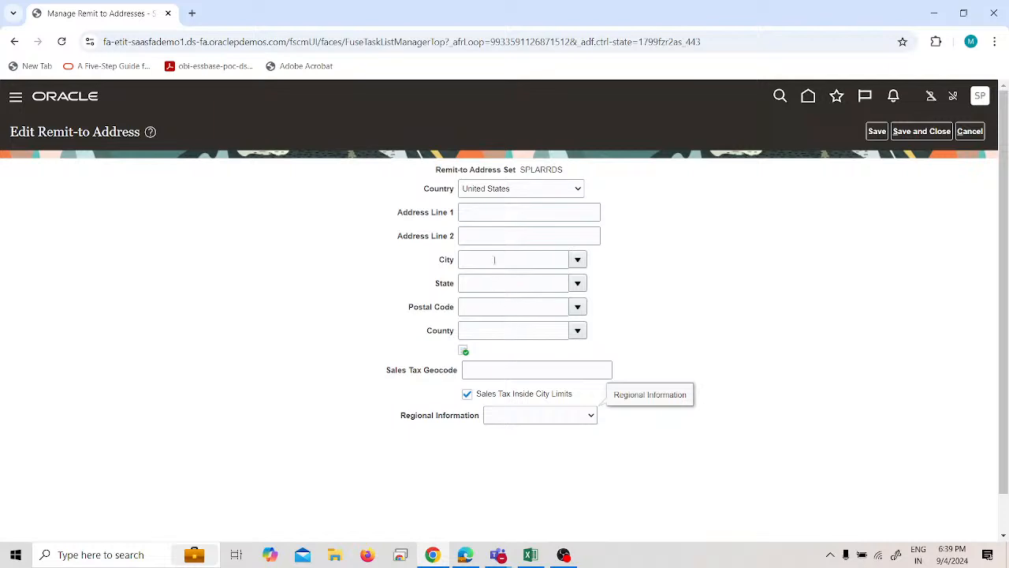
{"action": "left_click", "coordinate": [971, 134]}
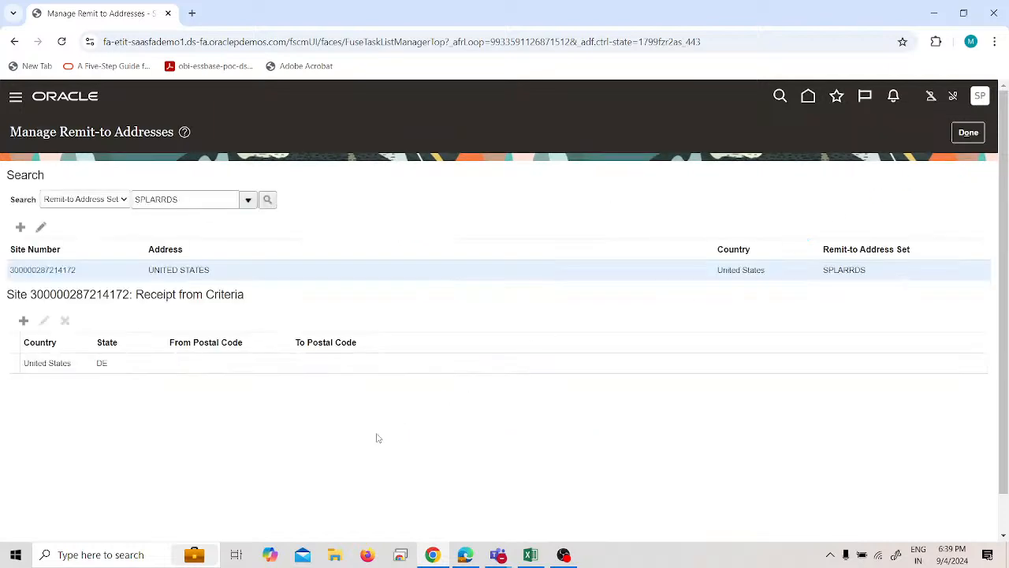
{"action": "left_click", "coordinate": [966, 133]}
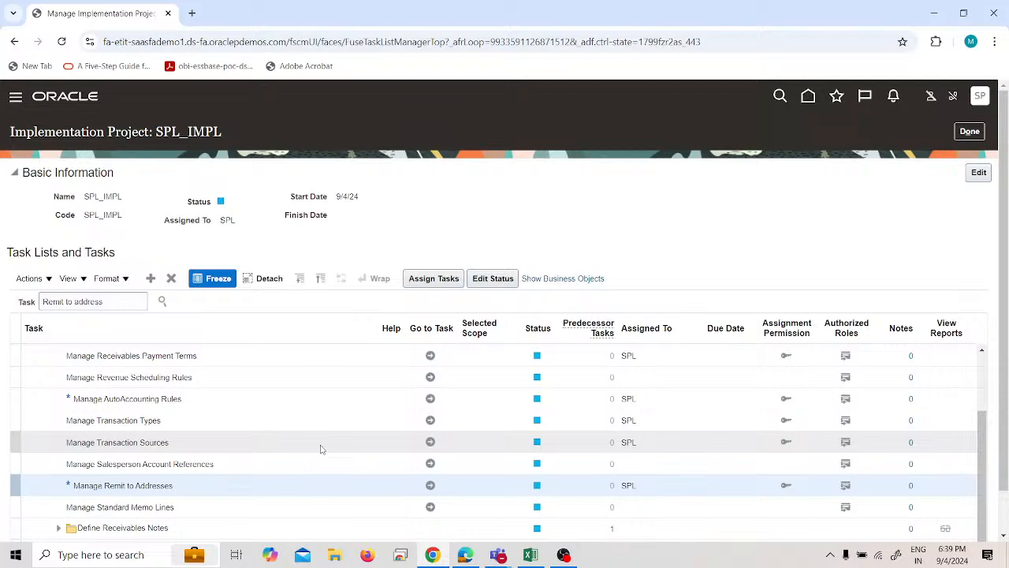
Enter 'Standard / Memo Lines Creation' in cell A27 of the Excel checklist.
{"action": "key", "text": "alt+Tab"}
{"action": "scroll", "coordinate": [106, 434], "scroll_direction": "down", "scroll_amount": 2}
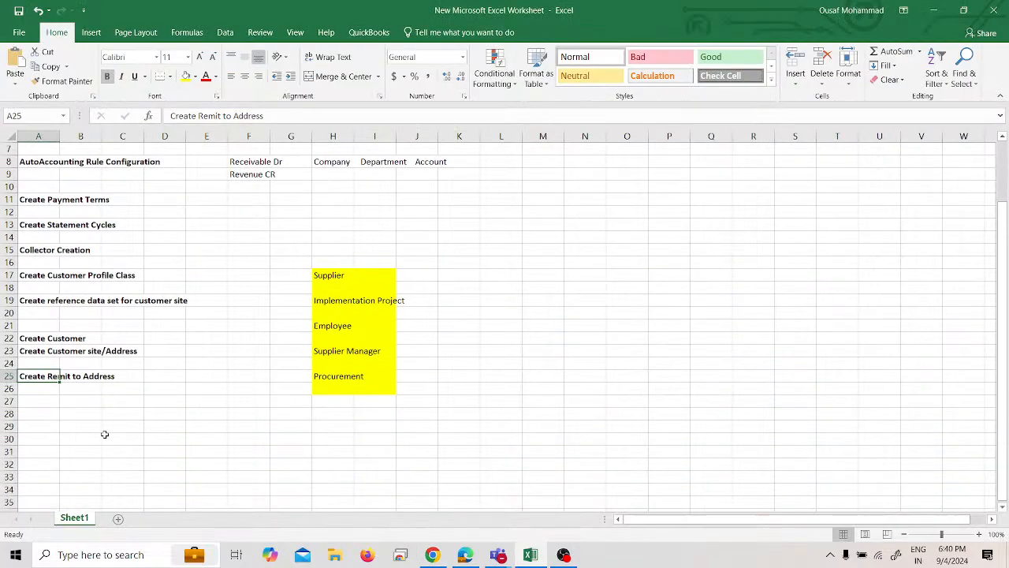
{"action": "left_click", "coordinate": [50, 399]}
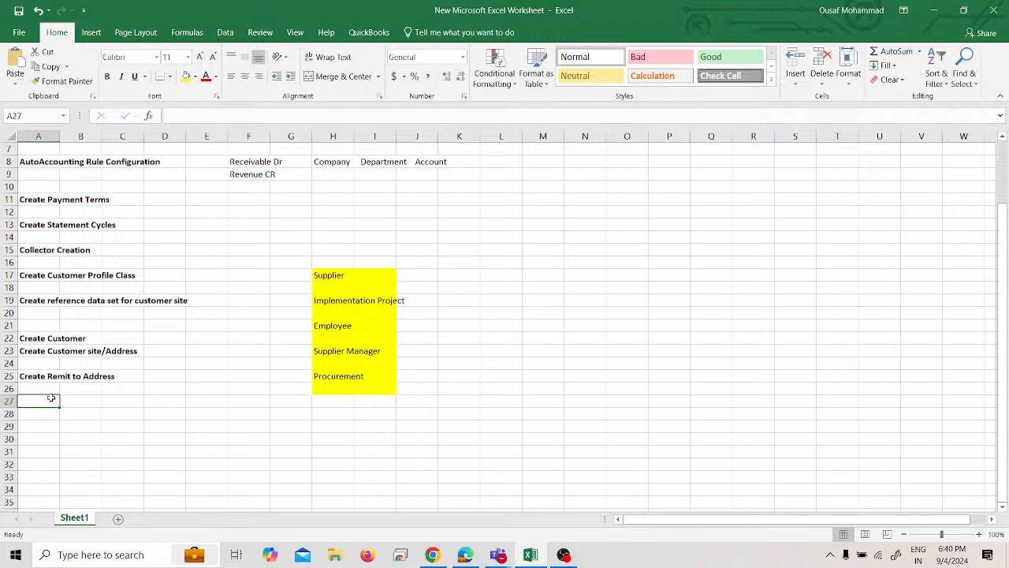
{"action": "type", "text": "Standard"}
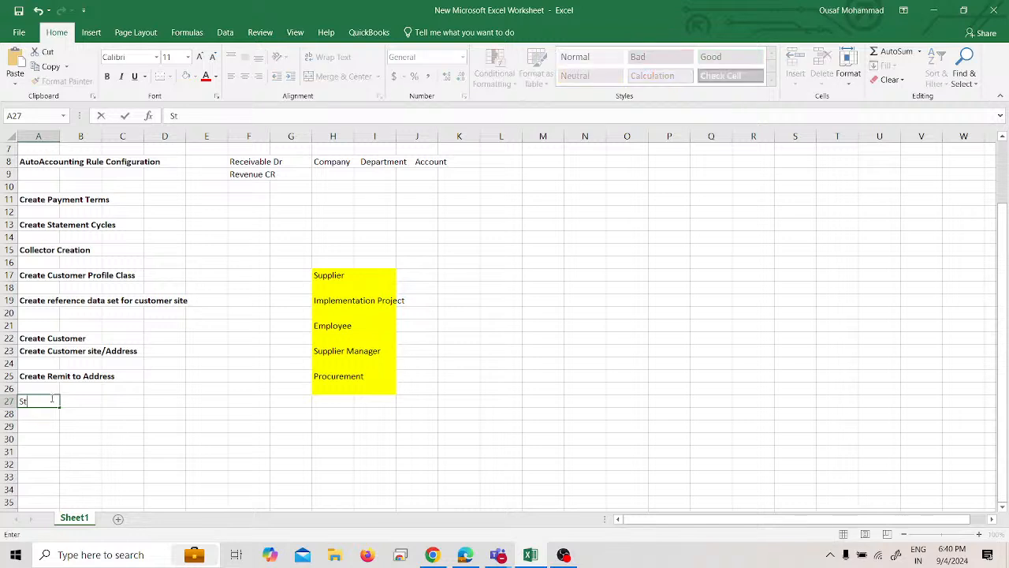
{"action": "type", "text": " / Memo Lines Creation"}
{"action": "key", "text": "Return"}
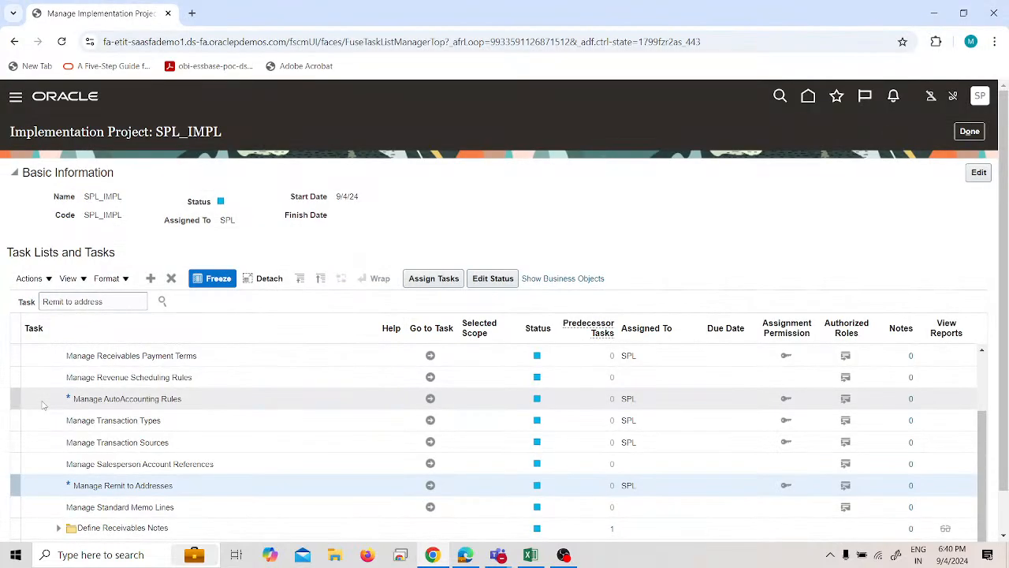
Search tasks for 'Memo Lines', open Manage Standard Memo Lines, and start a new memo line.
{"action": "triple_click", "coordinate": [119, 300]}
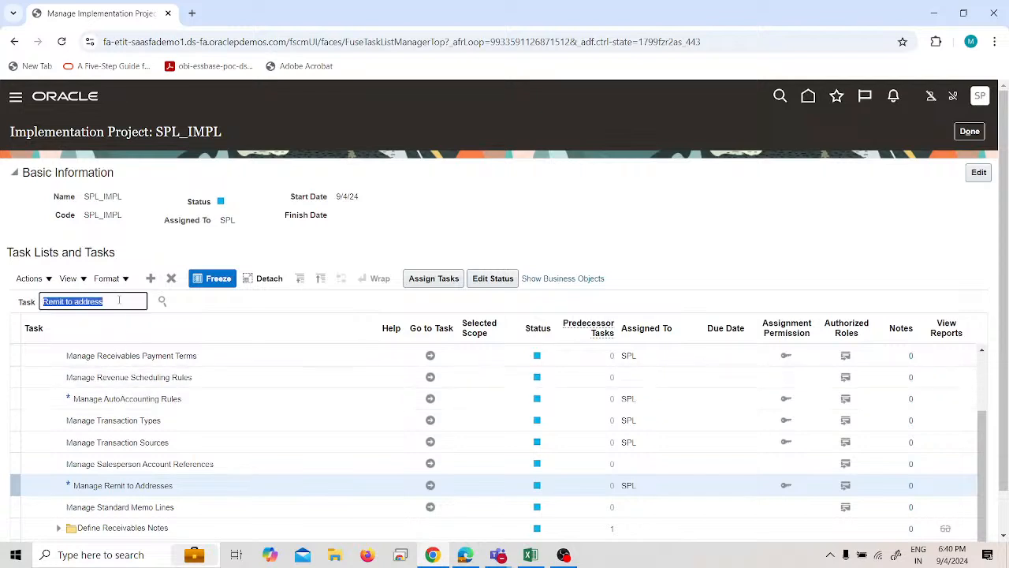
{"action": "type", "text": "Memo Lines"}
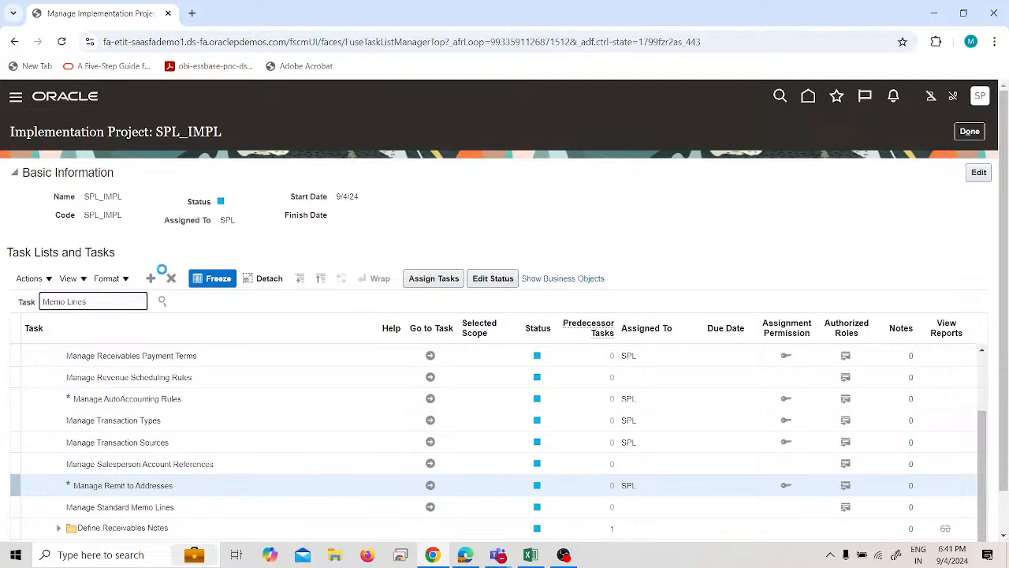
{"action": "left_click", "coordinate": [162, 301]}
{"action": "left_click", "coordinate": [90, 344]}
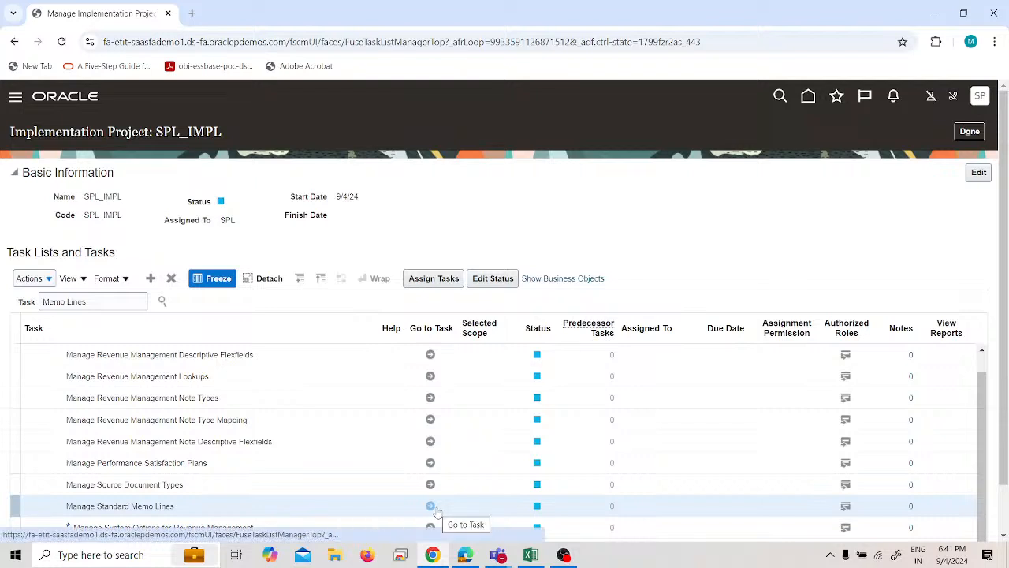
{"action": "left_click", "coordinate": [432, 506]}
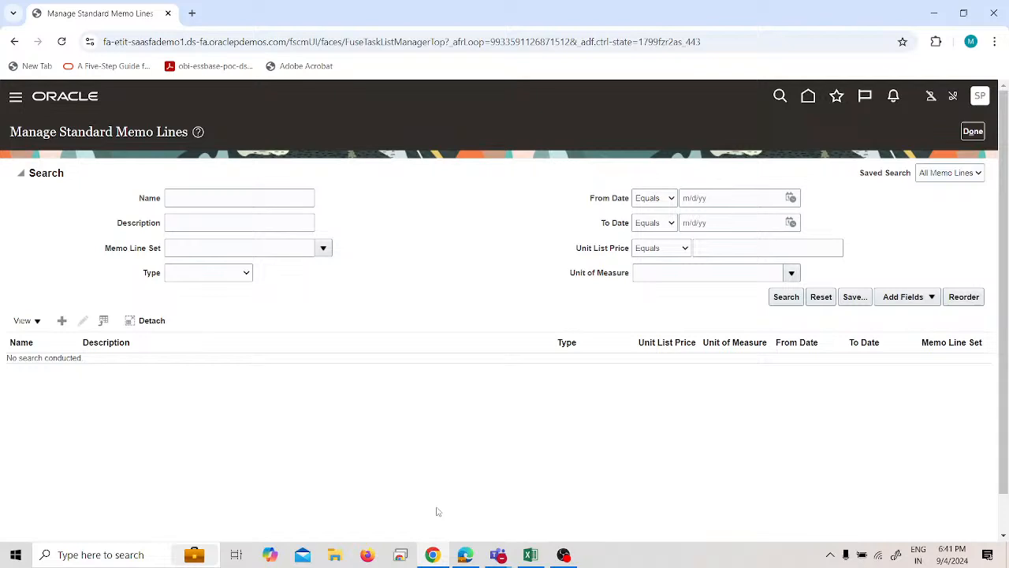
{"action": "left_click", "coordinate": [56, 324]}
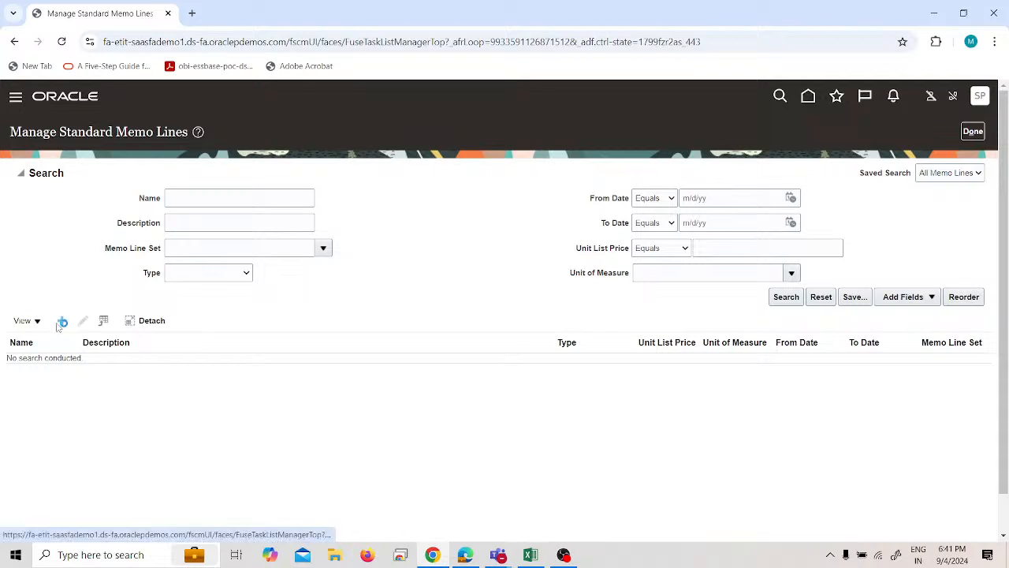
{"action": "left_click", "coordinate": [300, 180]}
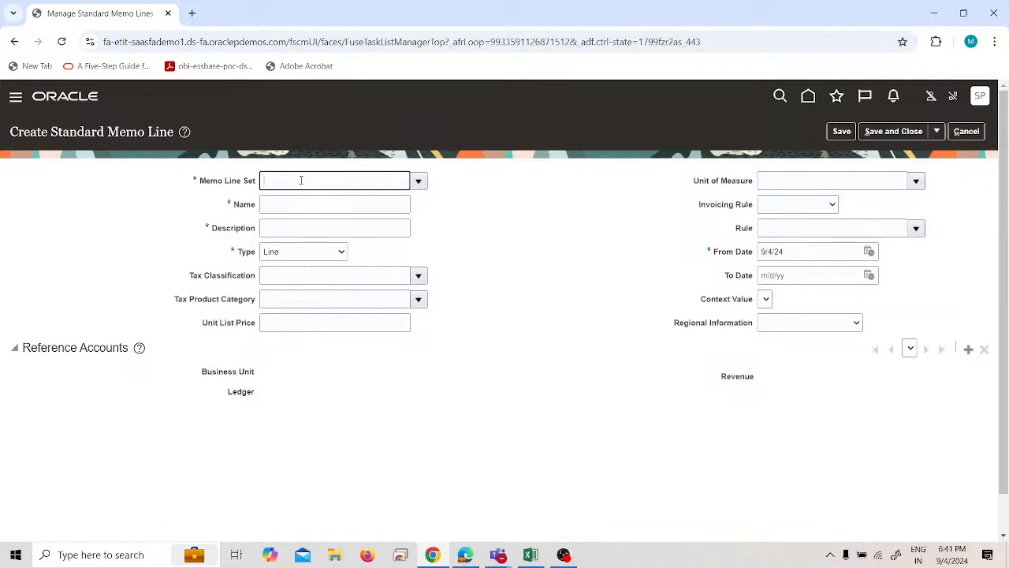
Search for and choose Common Set as the memo line set.
{"action": "left_click", "coordinate": [418, 180]}
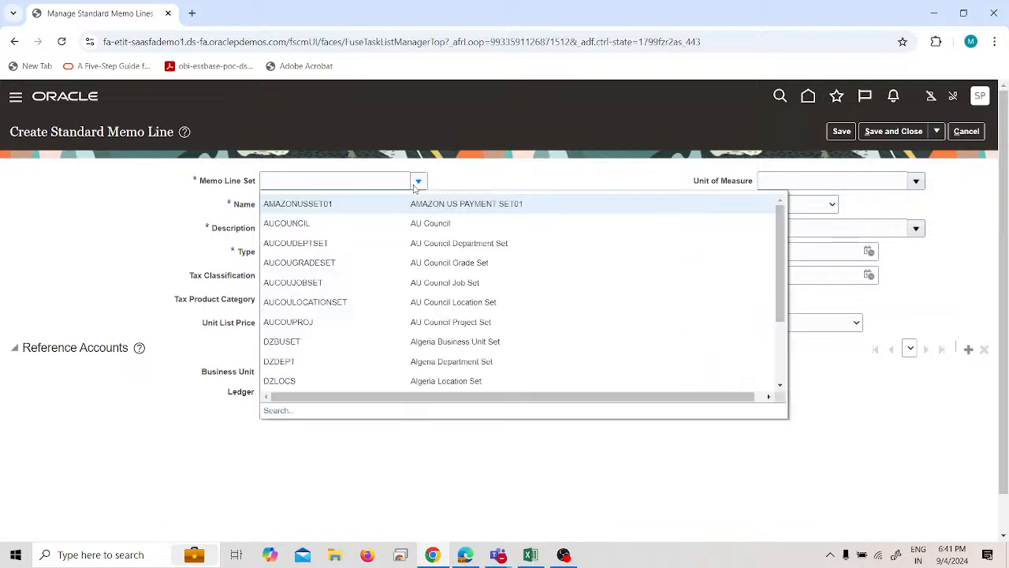
{"action": "left_click", "coordinate": [278, 411]}
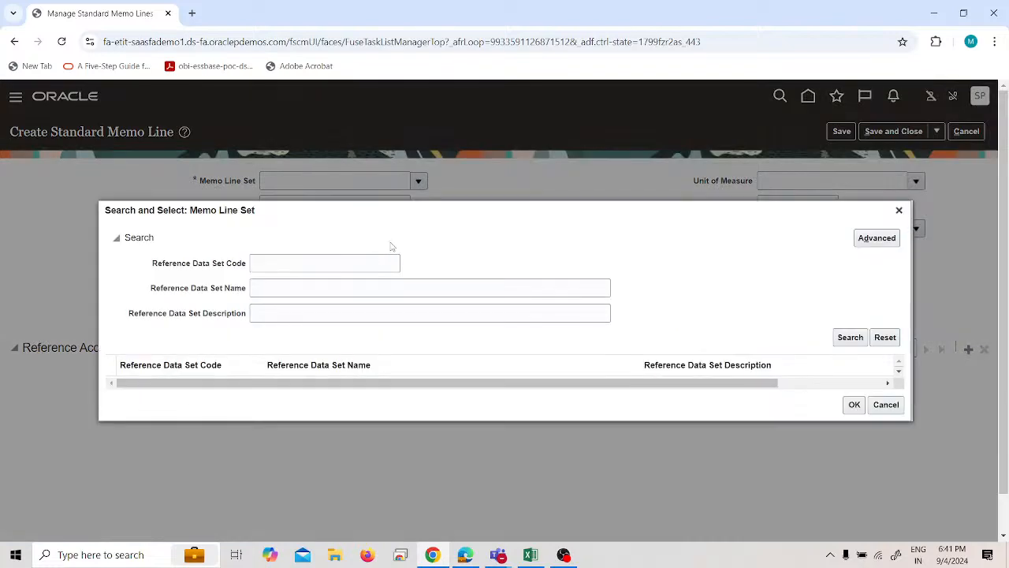
{"action": "type", "text": "Common"}
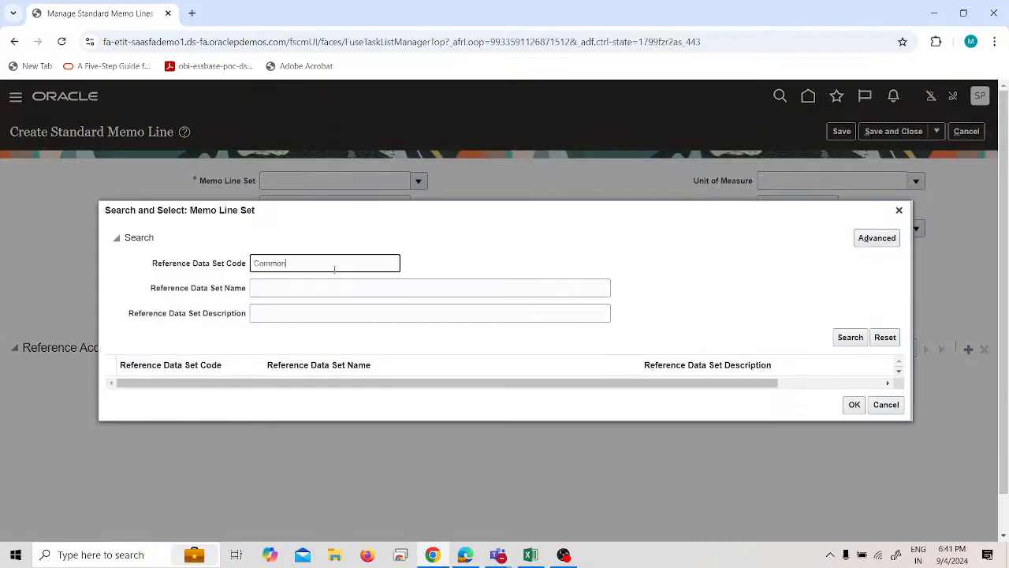
{"action": "key", "text": "Return"}
{"action": "left_click", "coordinate": [299, 374]}
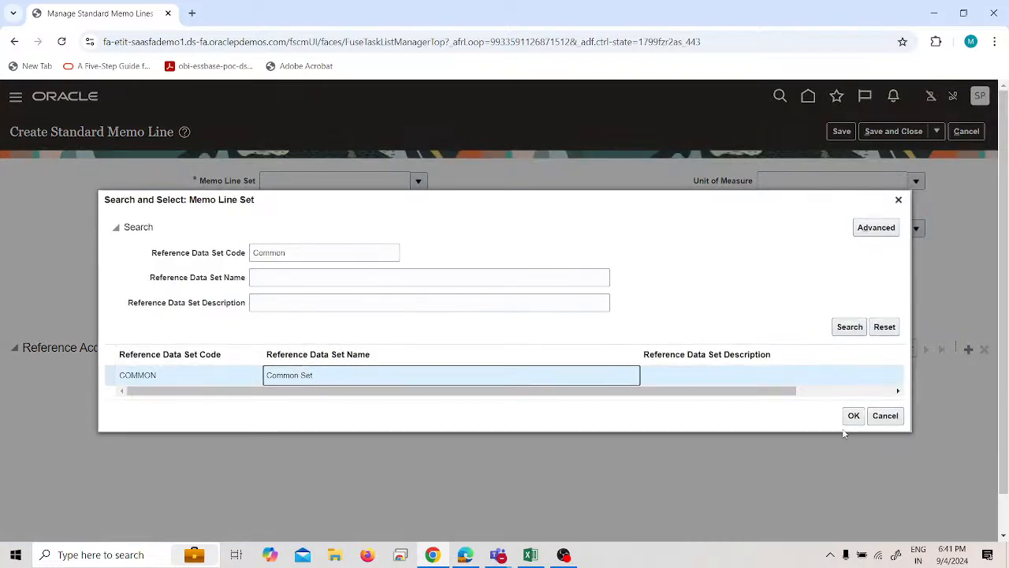
{"action": "left_click", "coordinate": [853, 415]}
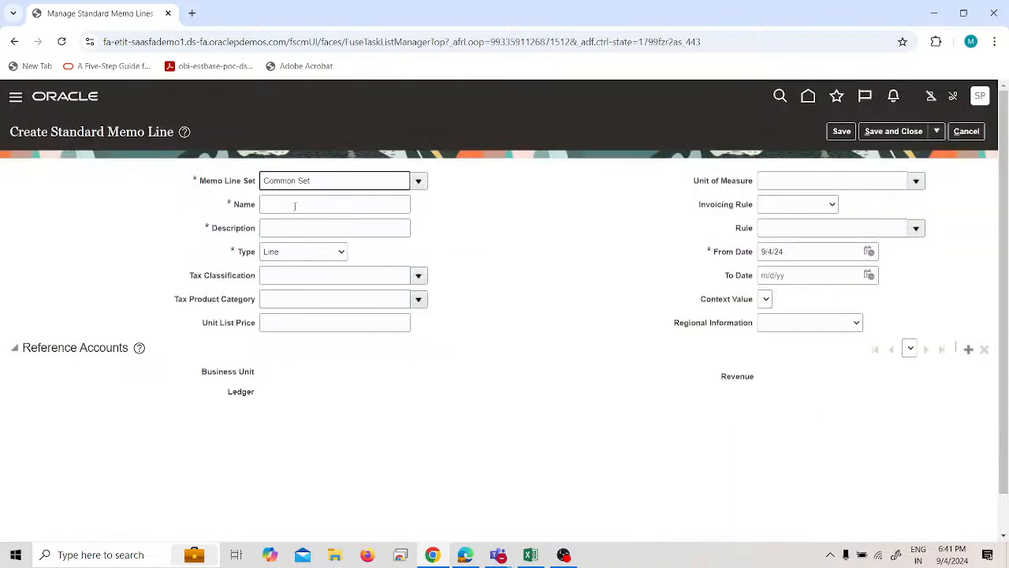
Enter 'SPL Oracle Receivables' as name and description, keeping type Line.
{"action": "left_click", "coordinate": [295, 206]}
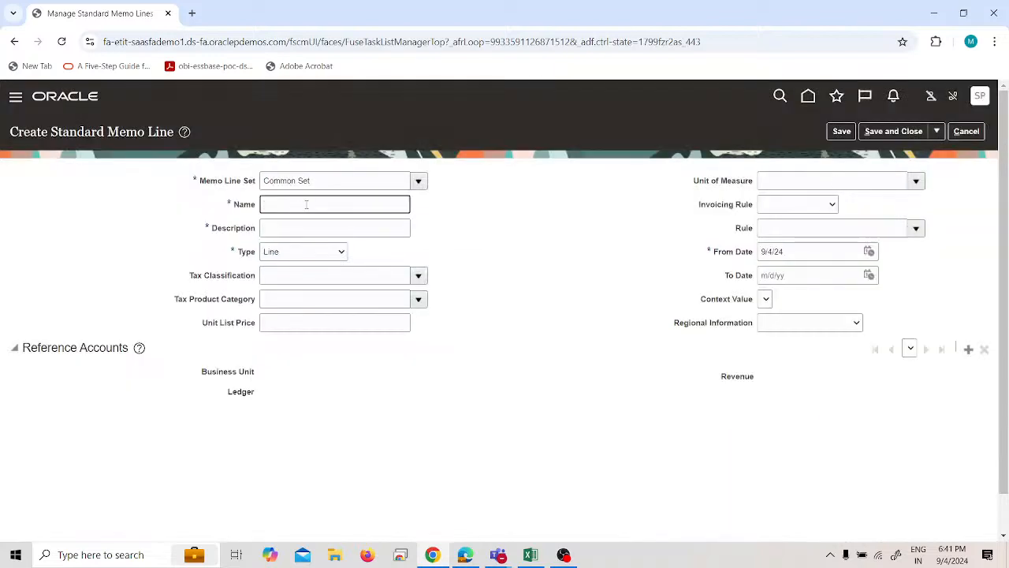
{"action": "type", "text": "SPL"}
{"action": "type", "text": " Oracle"}
{"action": "type", "text": " F"}
{"action": "type", "text": "rece"}
{"action": "type", "text": "ivables"}
{"action": "left_click", "coordinate": [309, 205]}
{"action": "key", "text": "BackSpace"}
{"action": "type", "text": "R"}
{"action": "triple_click", "coordinate": [317, 204]}
{"action": "key", "text": "ctrl+c"}
{"action": "left_click", "coordinate": [323, 225]}
{"action": "key", "text": "ctrl+v"}
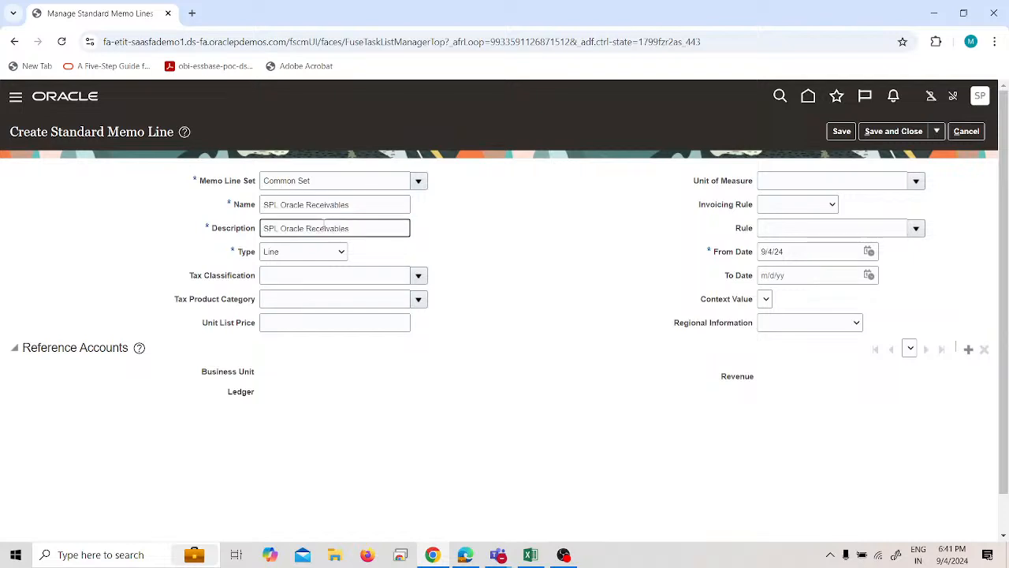
{"action": "left_click", "coordinate": [326, 256]}
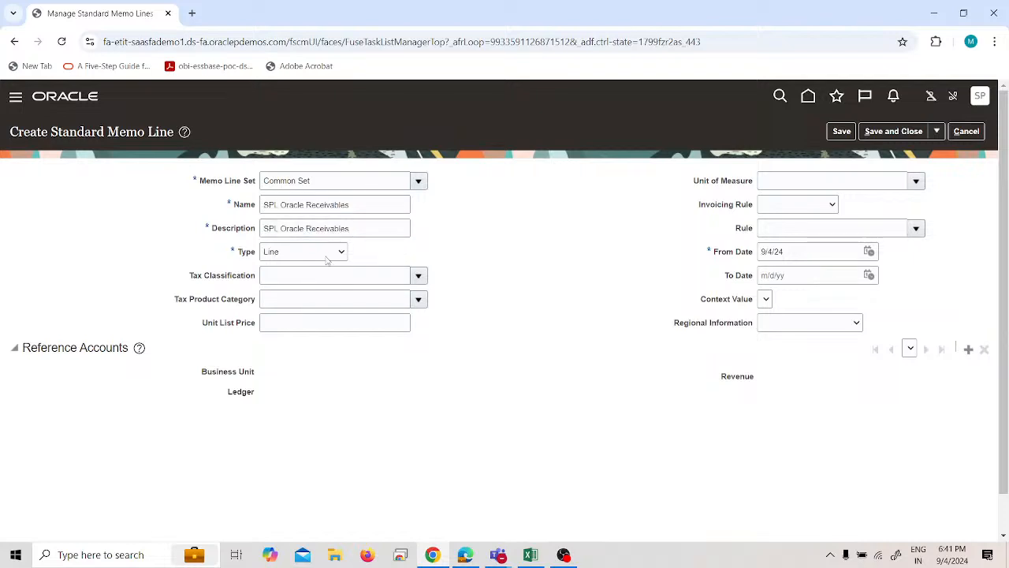
{"action": "left_click", "coordinate": [496, 256]}
Add a reference account and search business units whose name contains 'SPL'.
{"action": "left_click", "coordinate": [966, 352]}
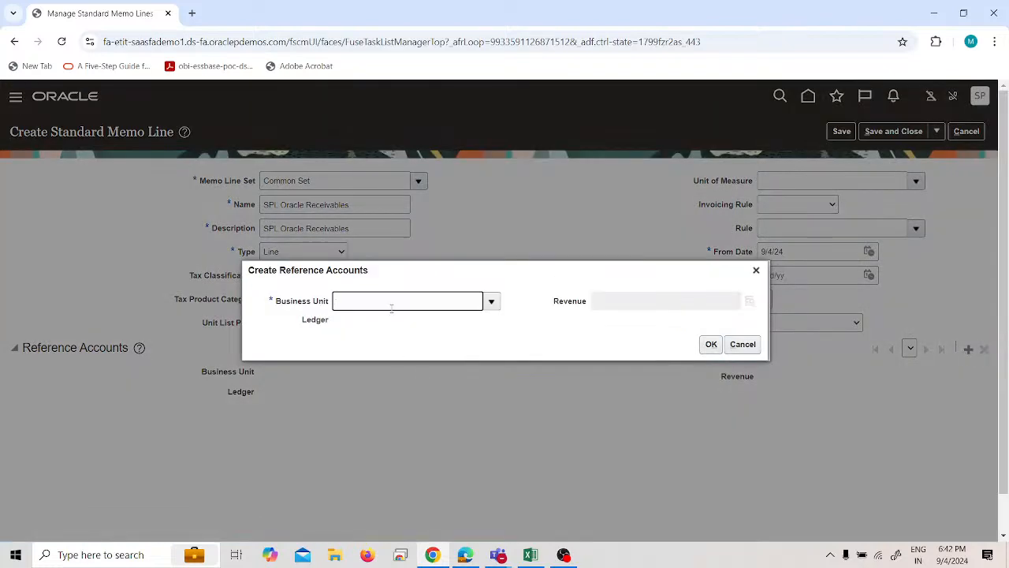
{"action": "type", "text": "SPL"}
{"action": "left_click", "coordinate": [491, 301]}
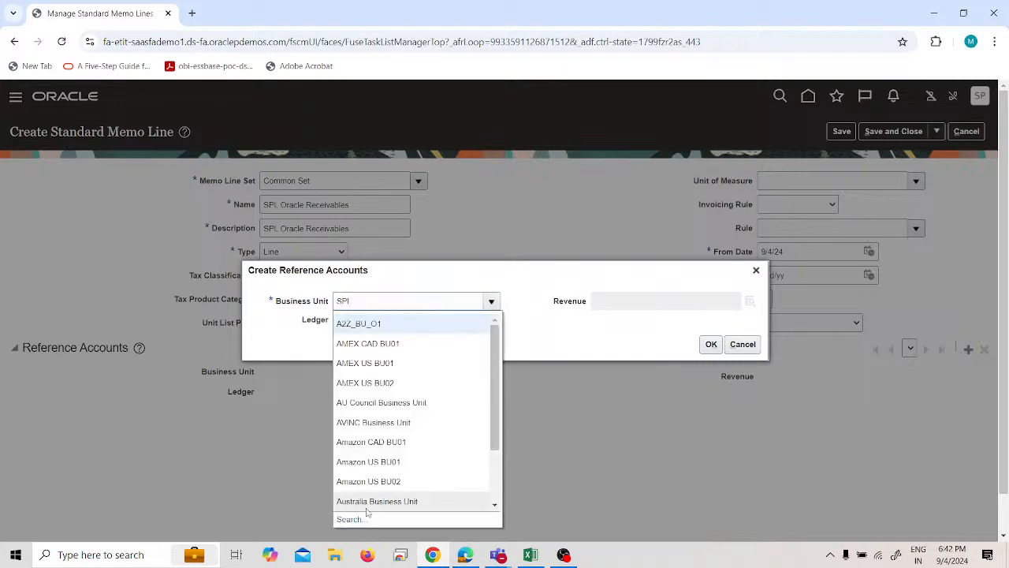
{"action": "left_click", "coordinate": [367, 517]}
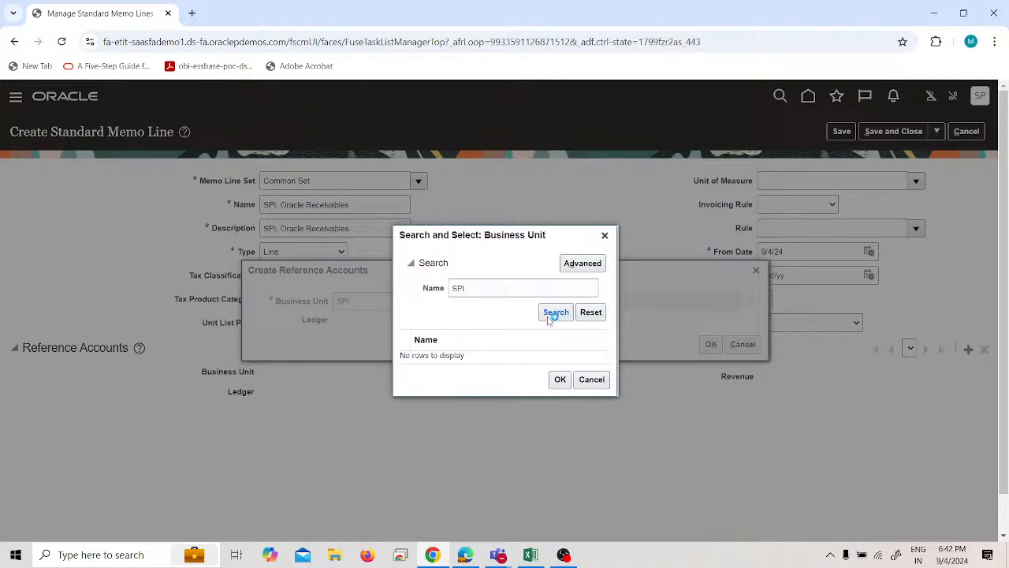
{"action": "left_click", "coordinate": [555, 312]}
{"action": "left_click", "coordinate": [490, 291]}
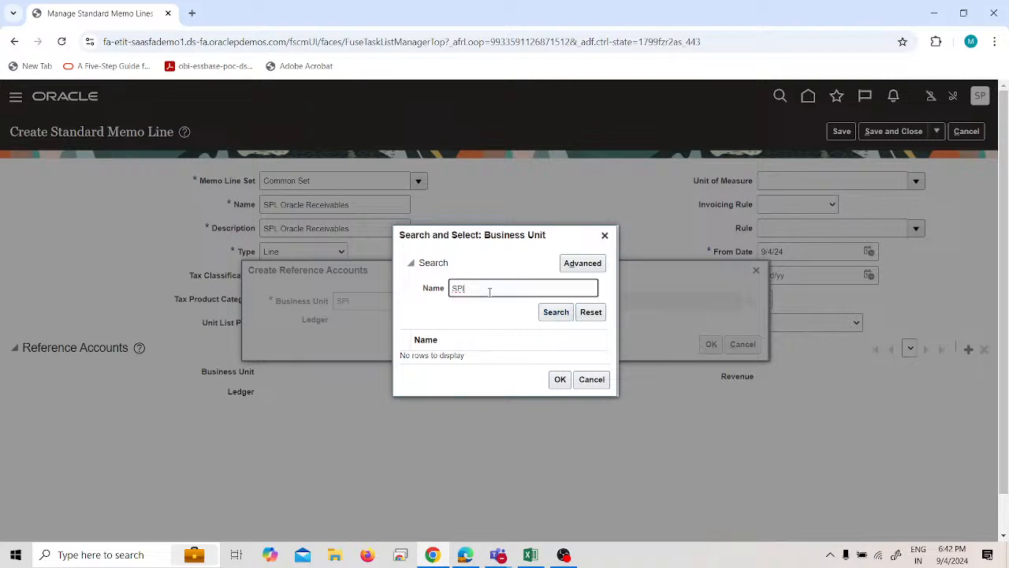
{"action": "left_click", "coordinate": [581, 263]}
{"action": "left_click", "coordinate": [482, 288]}
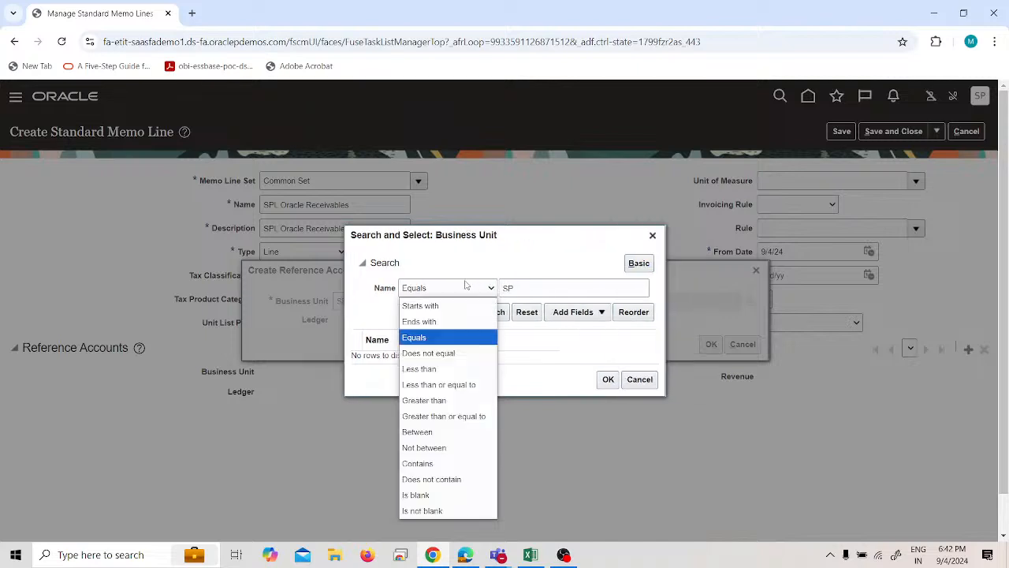
{"action": "left_click", "coordinate": [423, 464]}
{"action": "left_click", "coordinate": [522, 290]}
{"action": "type", "text": "L"}
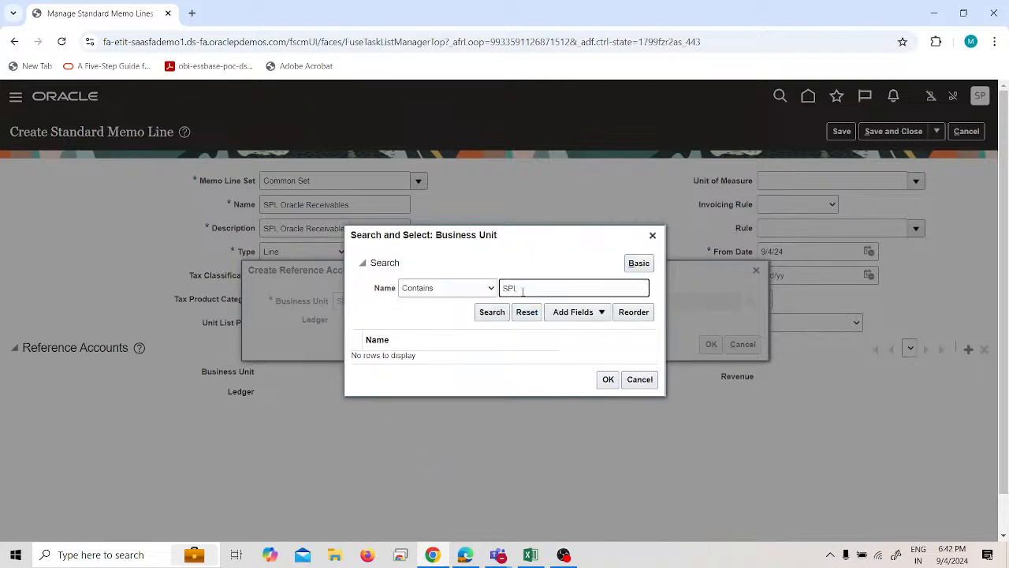
{"action": "left_click", "coordinate": [492, 311]}
{"action": "left_click", "coordinate": [552, 355]}
{"action": "left_click", "coordinate": [607, 385]}
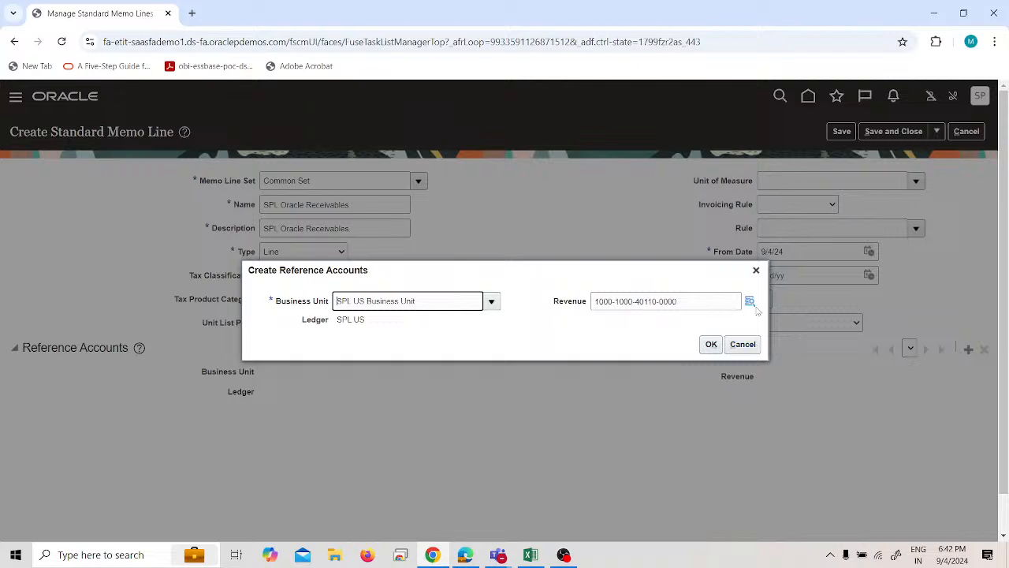
{"action": "mouse_move", "coordinate": [750, 308]}
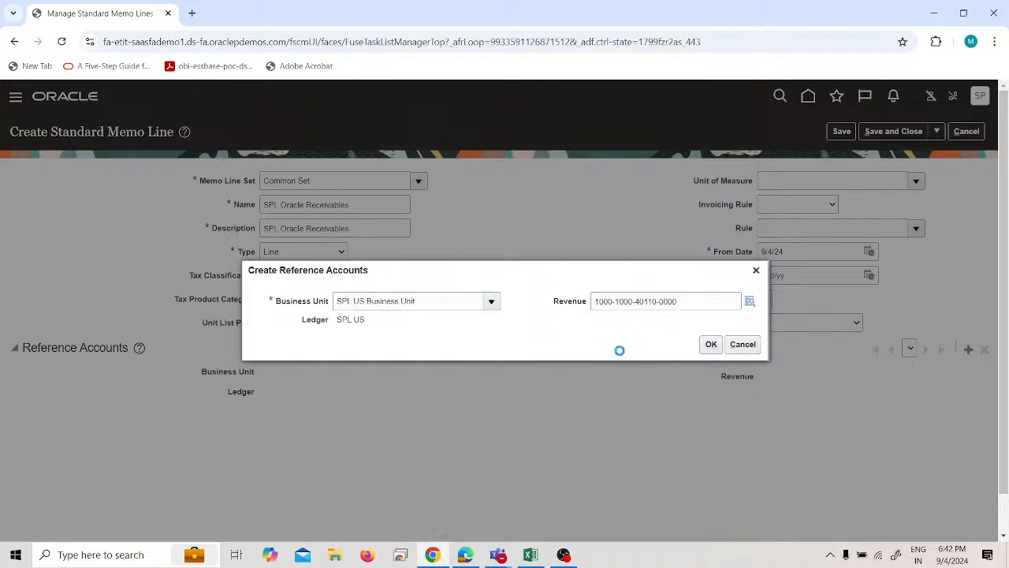
{"action": "left_click", "coordinate": [710, 345]}
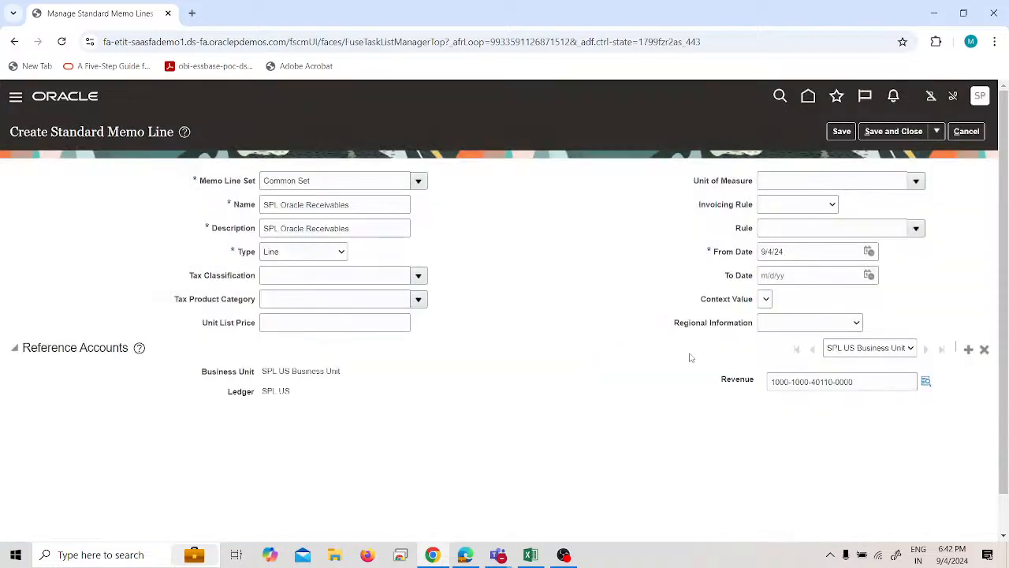
Save the memo line, find it by searching names for 'SP', then return to the Excel checklist.
{"action": "left_click", "coordinate": [891, 131]}
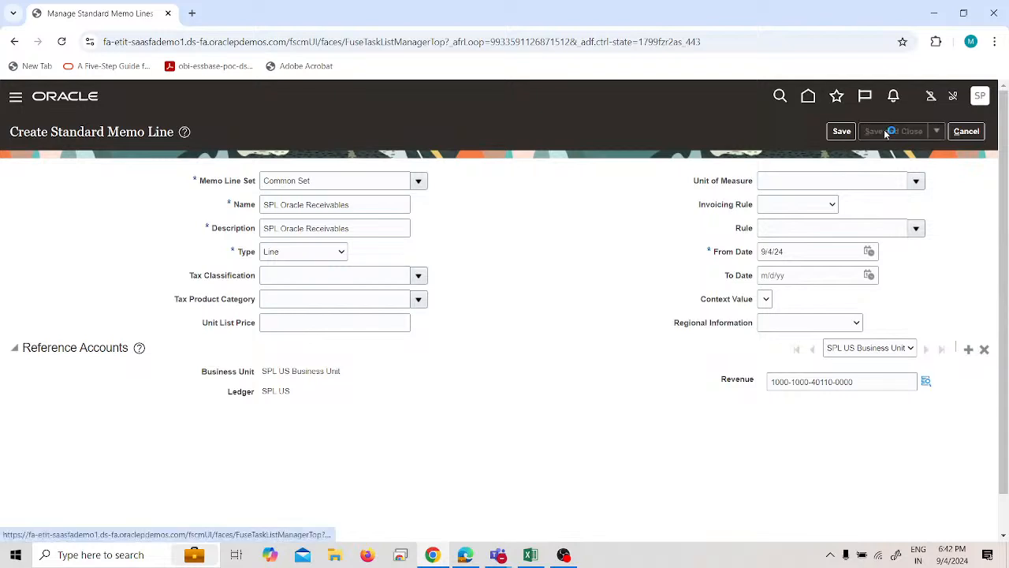
{"action": "left_click", "coordinate": [210, 201]}
{"action": "type", "text": "SP"}
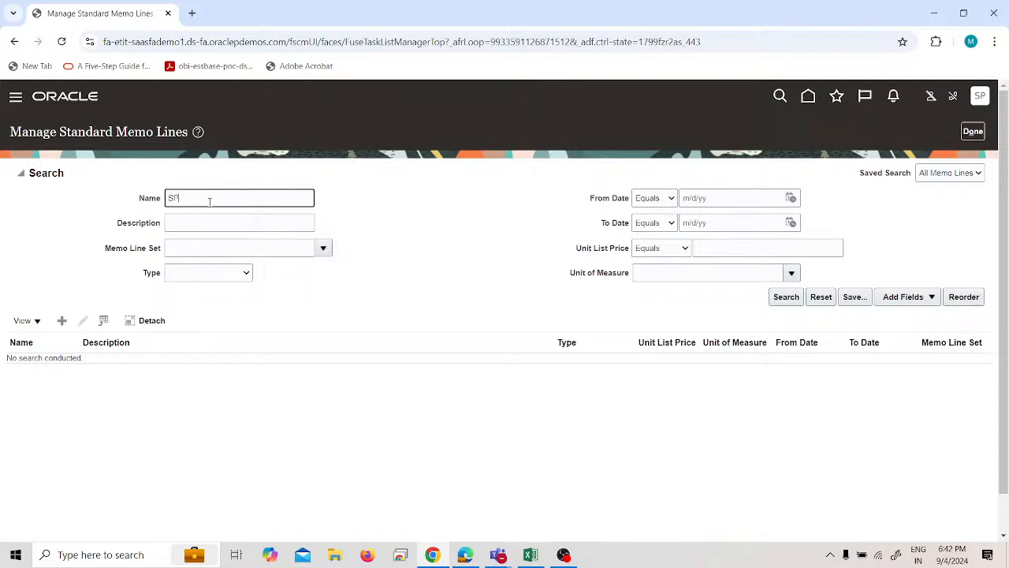
{"action": "key", "text": "Return"}
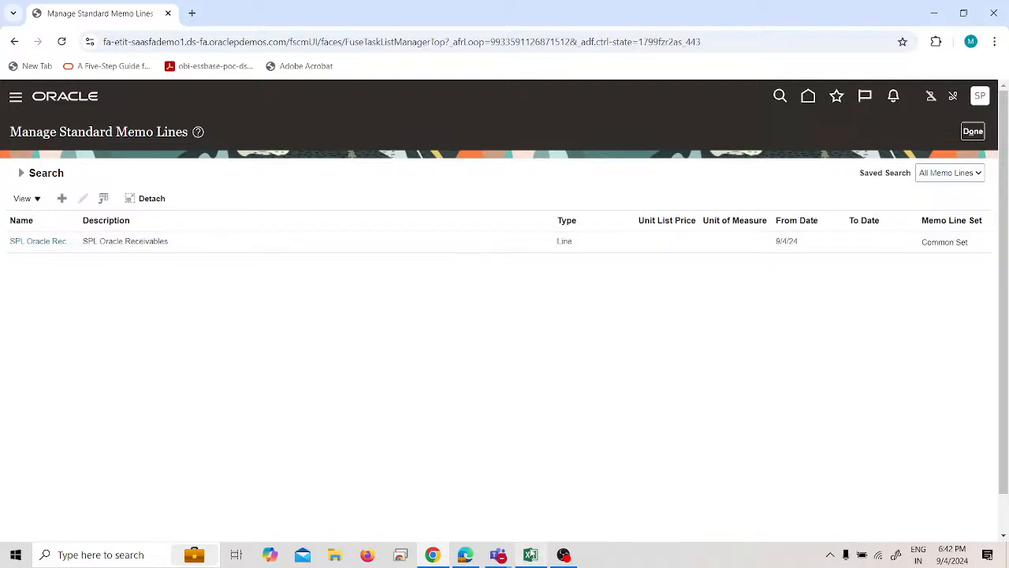
{"action": "left_click", "coordinate": [529, 555]}
{"action": "scroll", "coordinate": [103, 193], "scroll_direction": "up", "scroll_amount": 2}
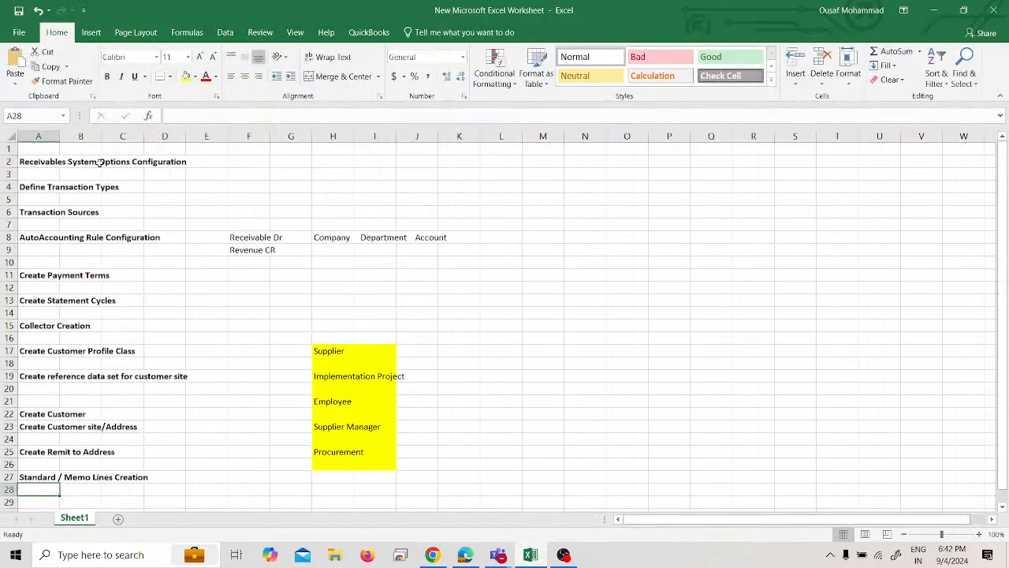
Review the checklist from cell B2 downward, then bring up the YouTube Studio stream page.
{"action": "left_click", "coordinate": [99, 163]}
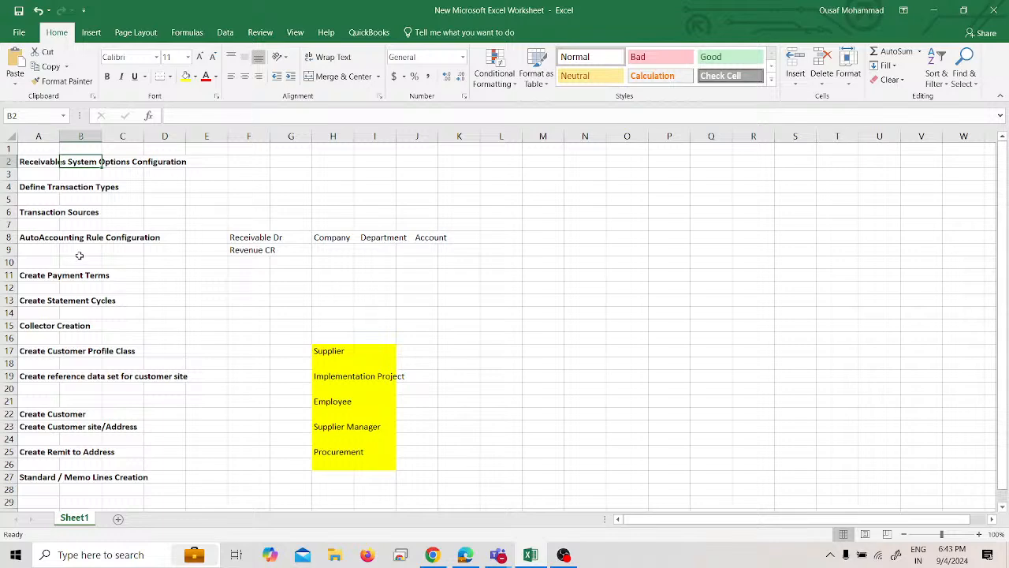
{"action": "scroll", "coordinate": [79, 259], "scroll_direction": "down", "scroll_amount": 2}
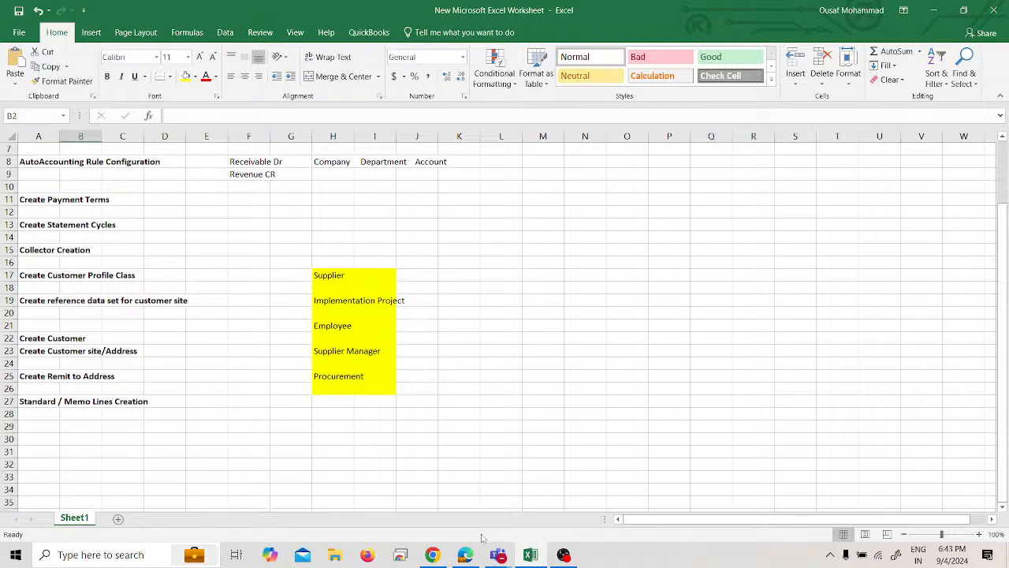
{"action": "left_click", "coordinate": [466, 555]}
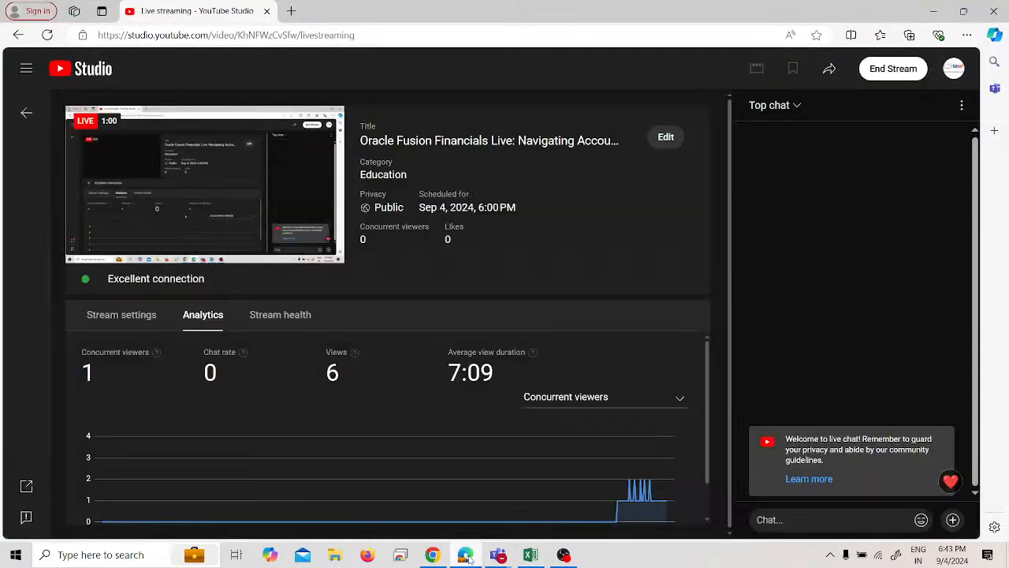